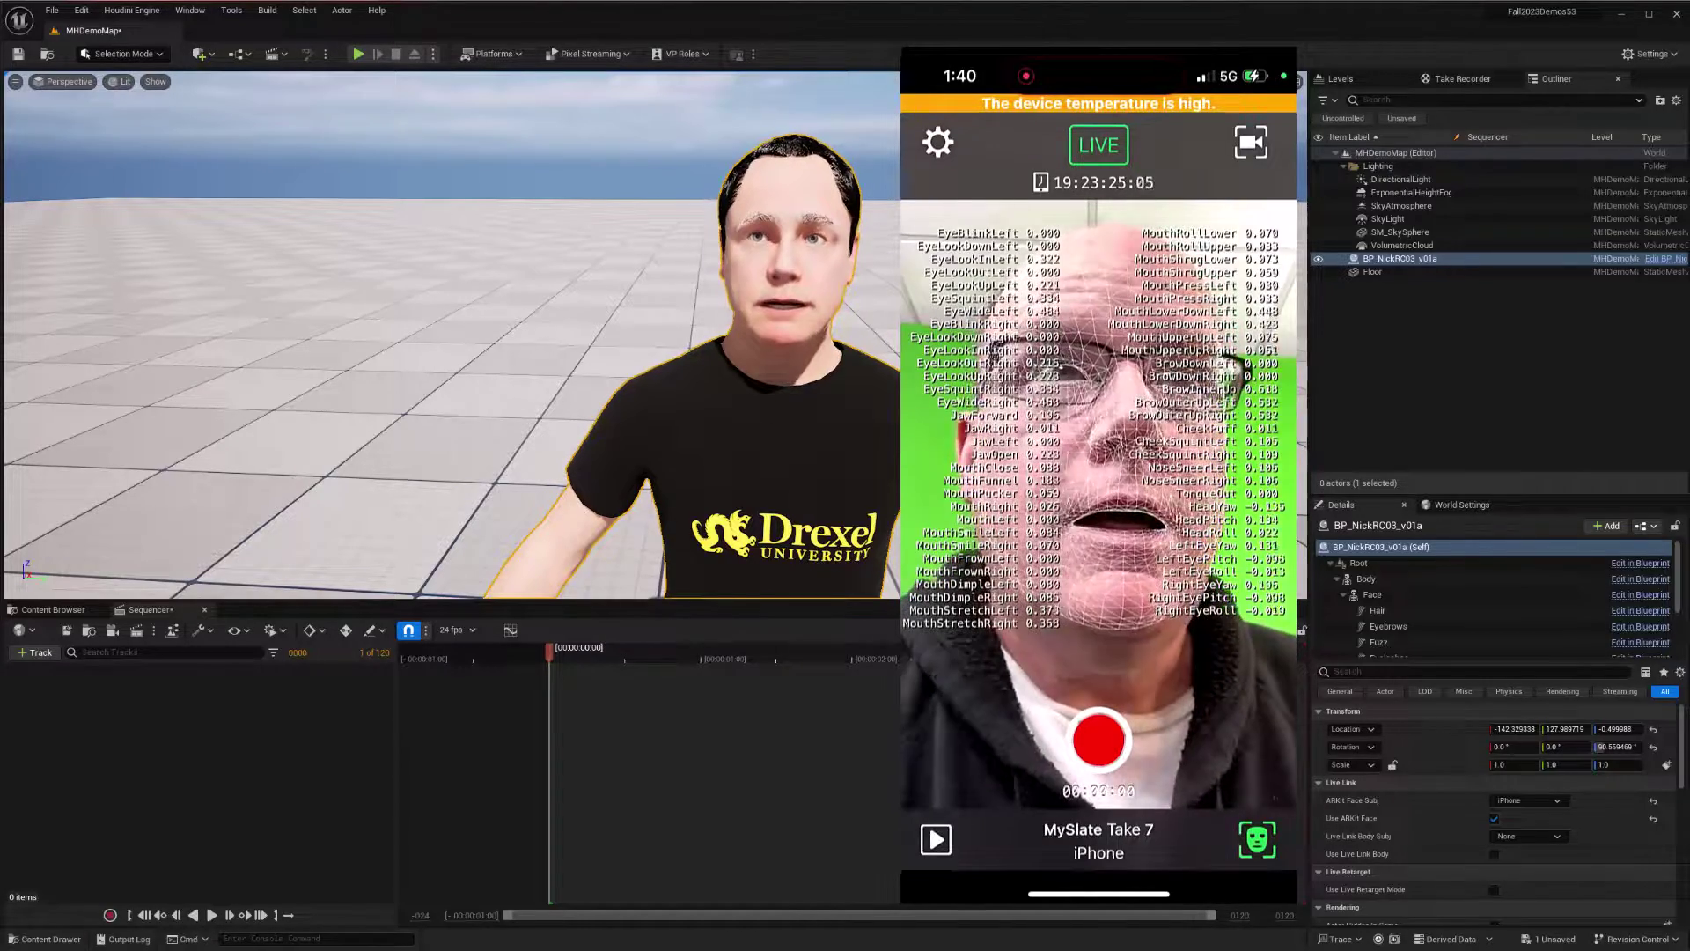
Record a HeadDemo take of the BP_NickRC03_v01a character with Take Recorder
click(1458, 80)
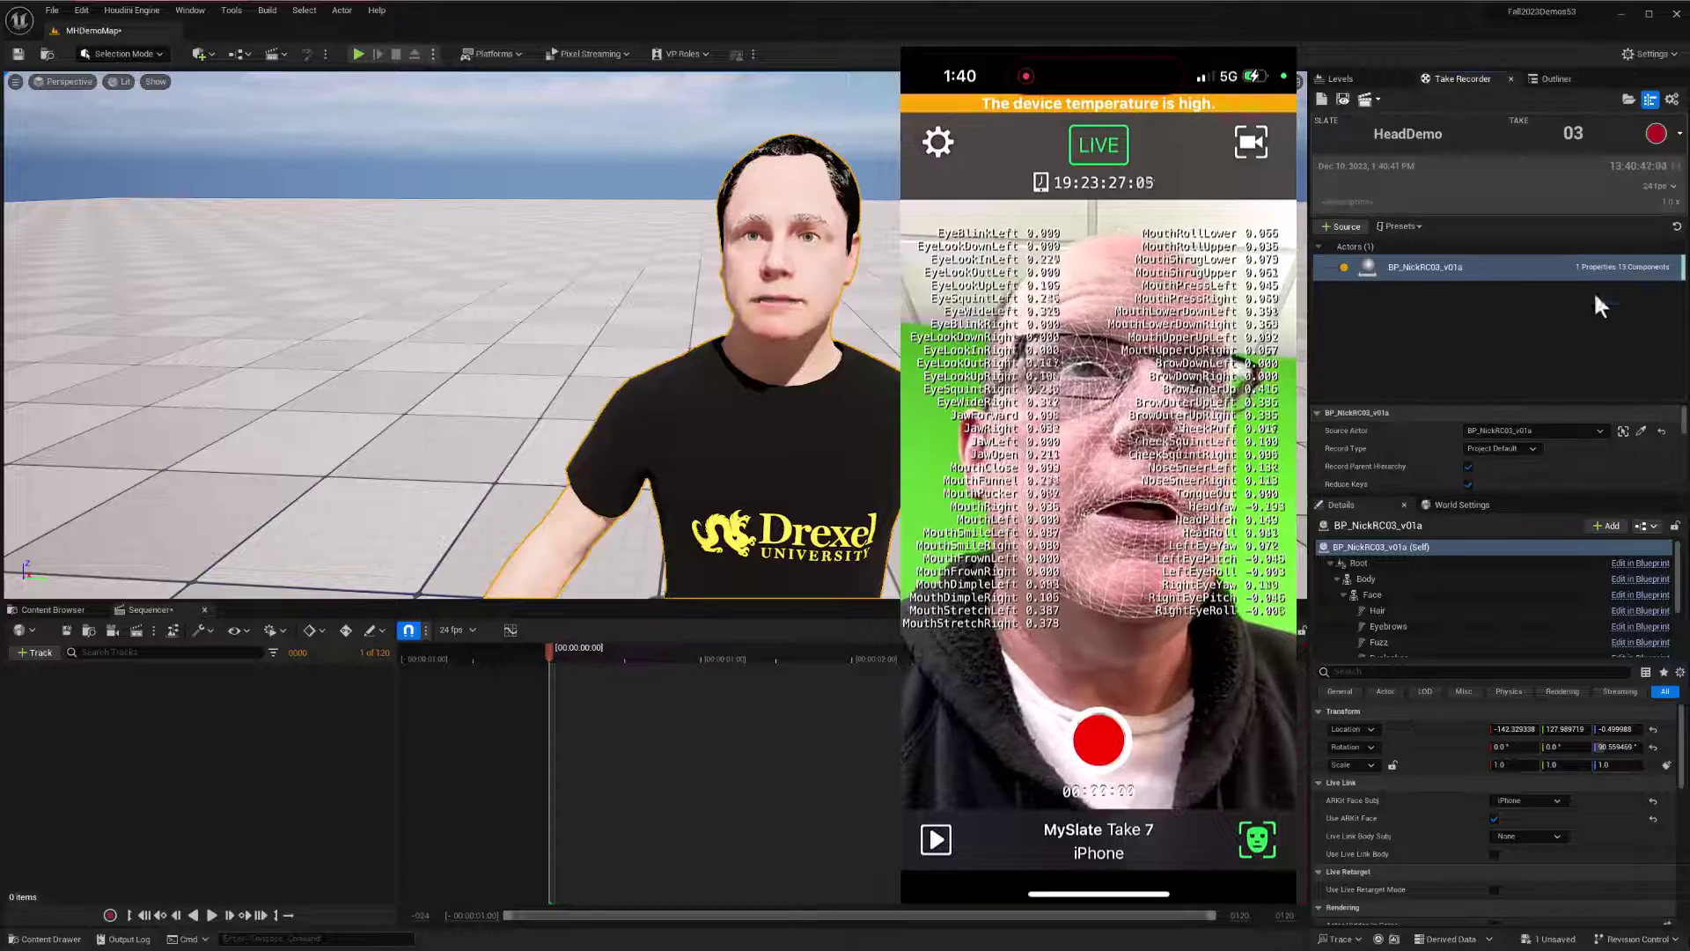
click(1655, 136)
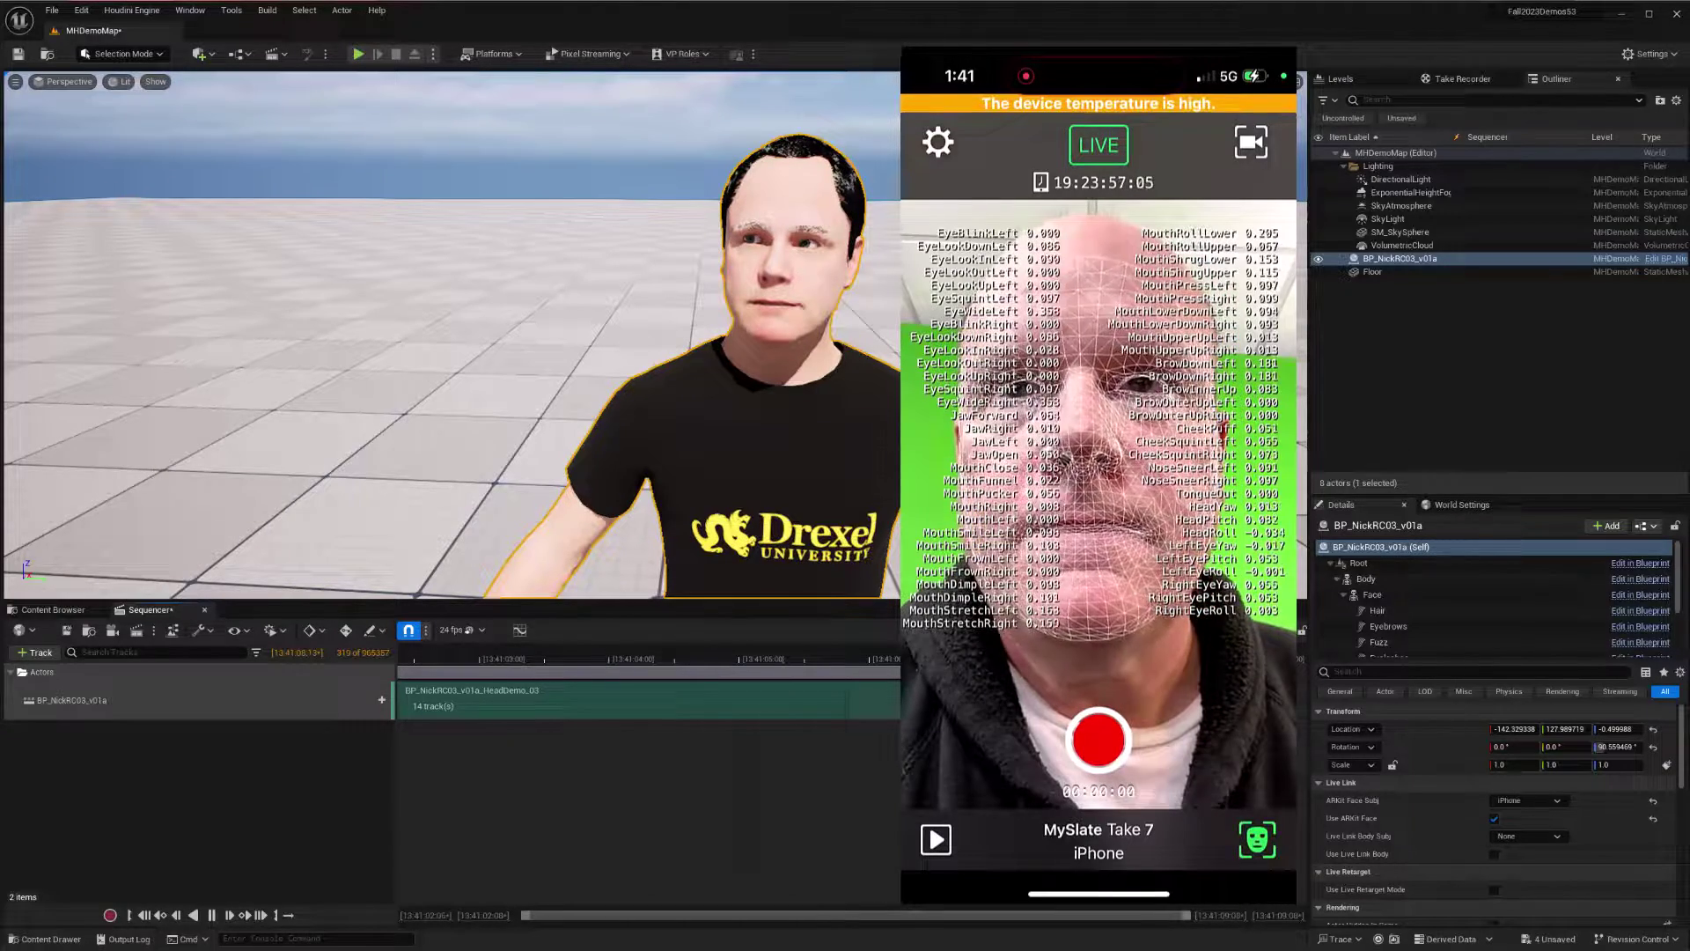
Browse the 2023-12-10 takes to the Animation folder inside HeadDemo_03_Subscenes
click(63, 609)
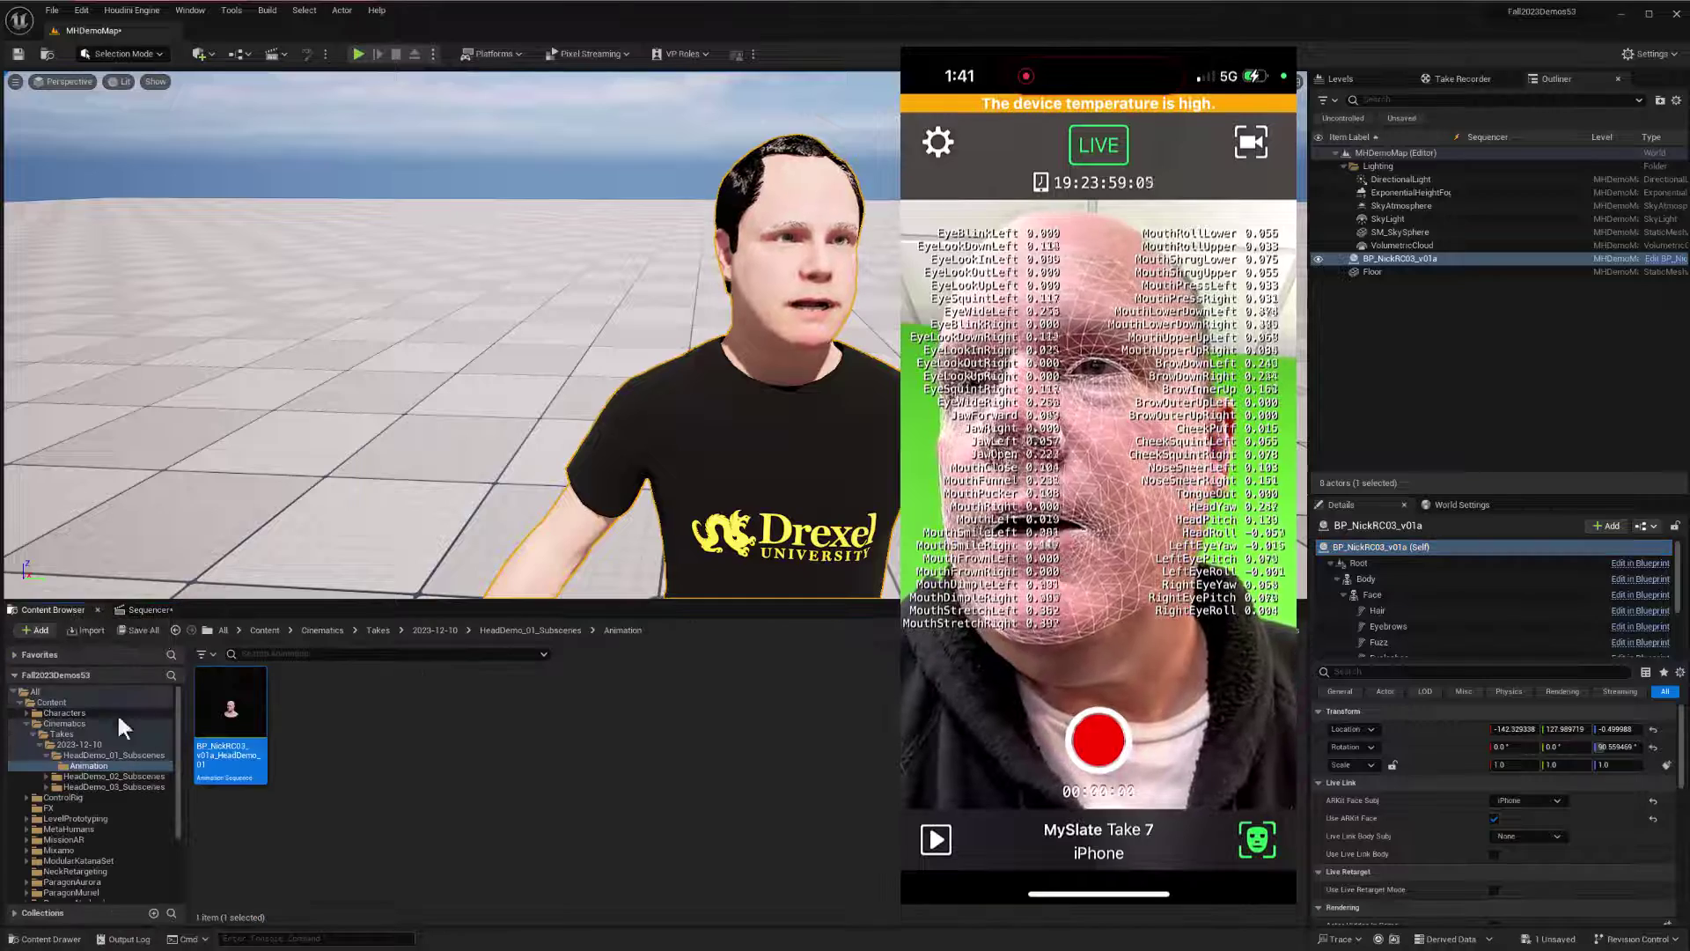
click(526, 630)
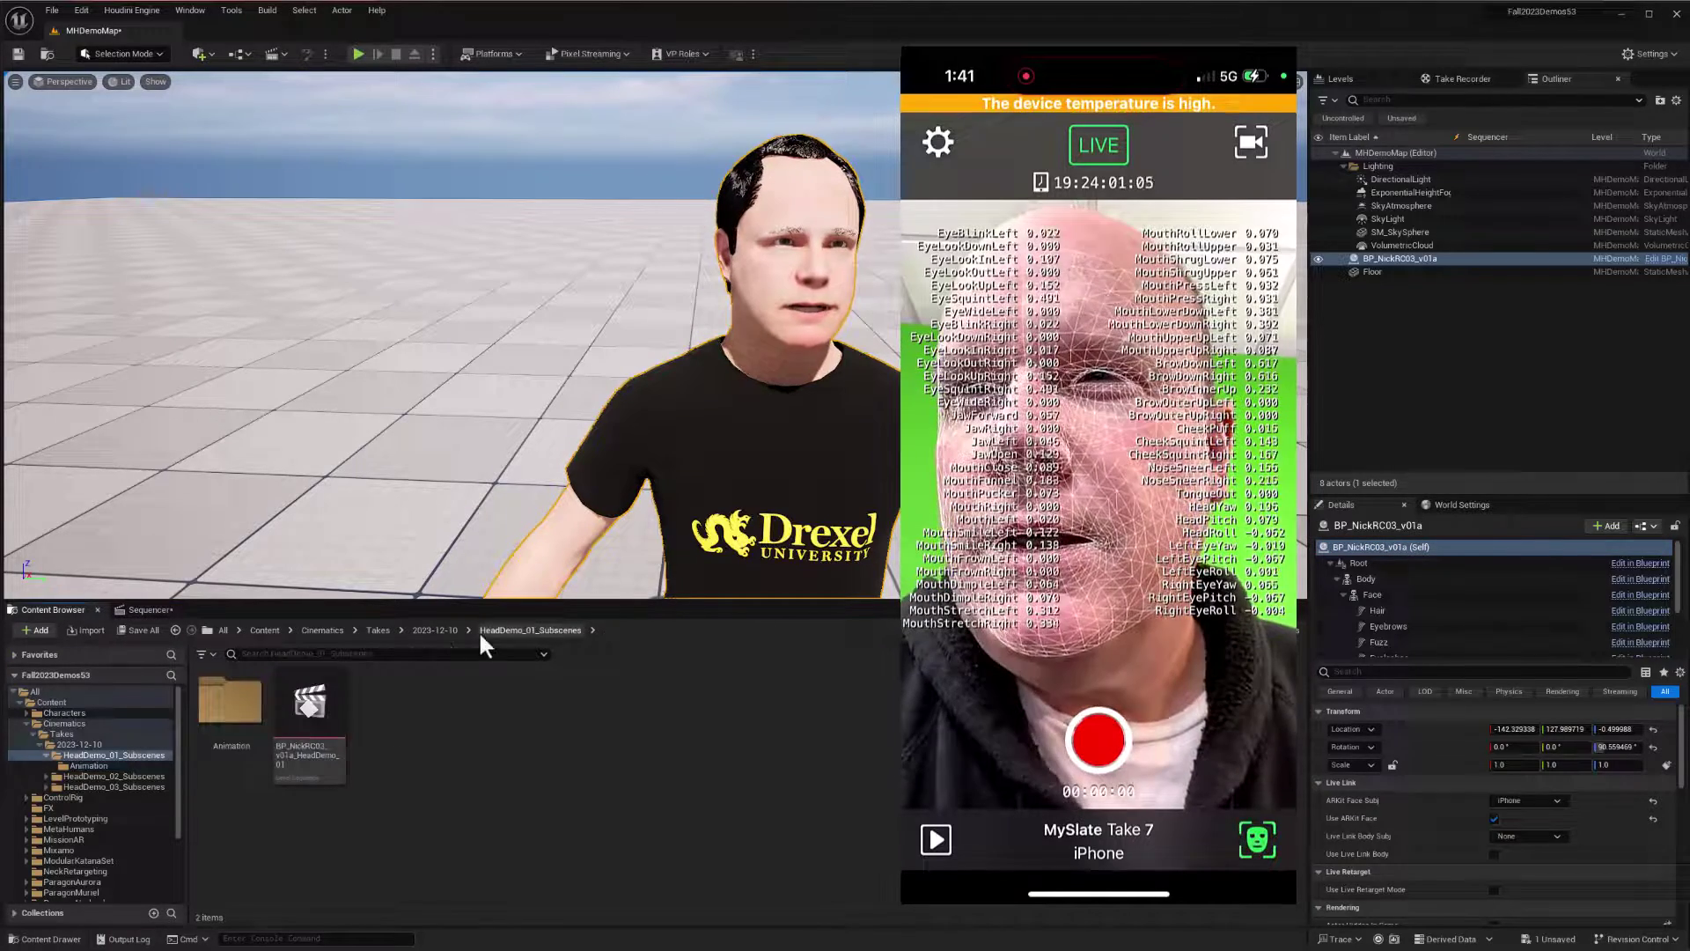
click(424, 631)
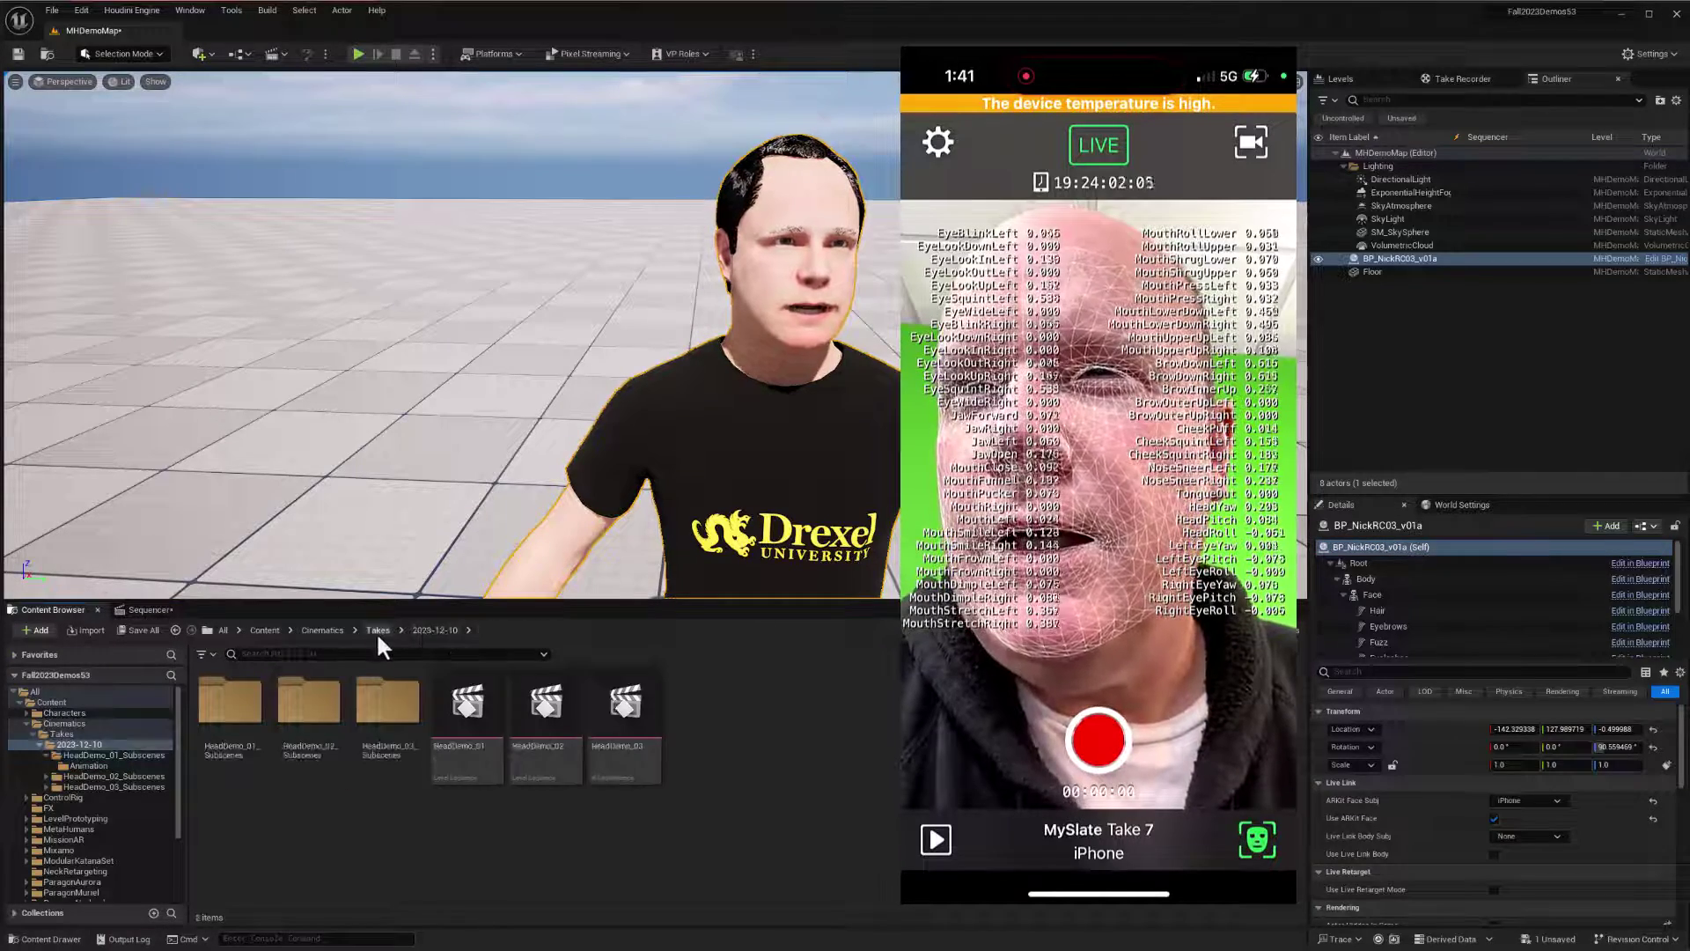
double_click(387, 704)
click(232, 705)
double_click(232, 704)
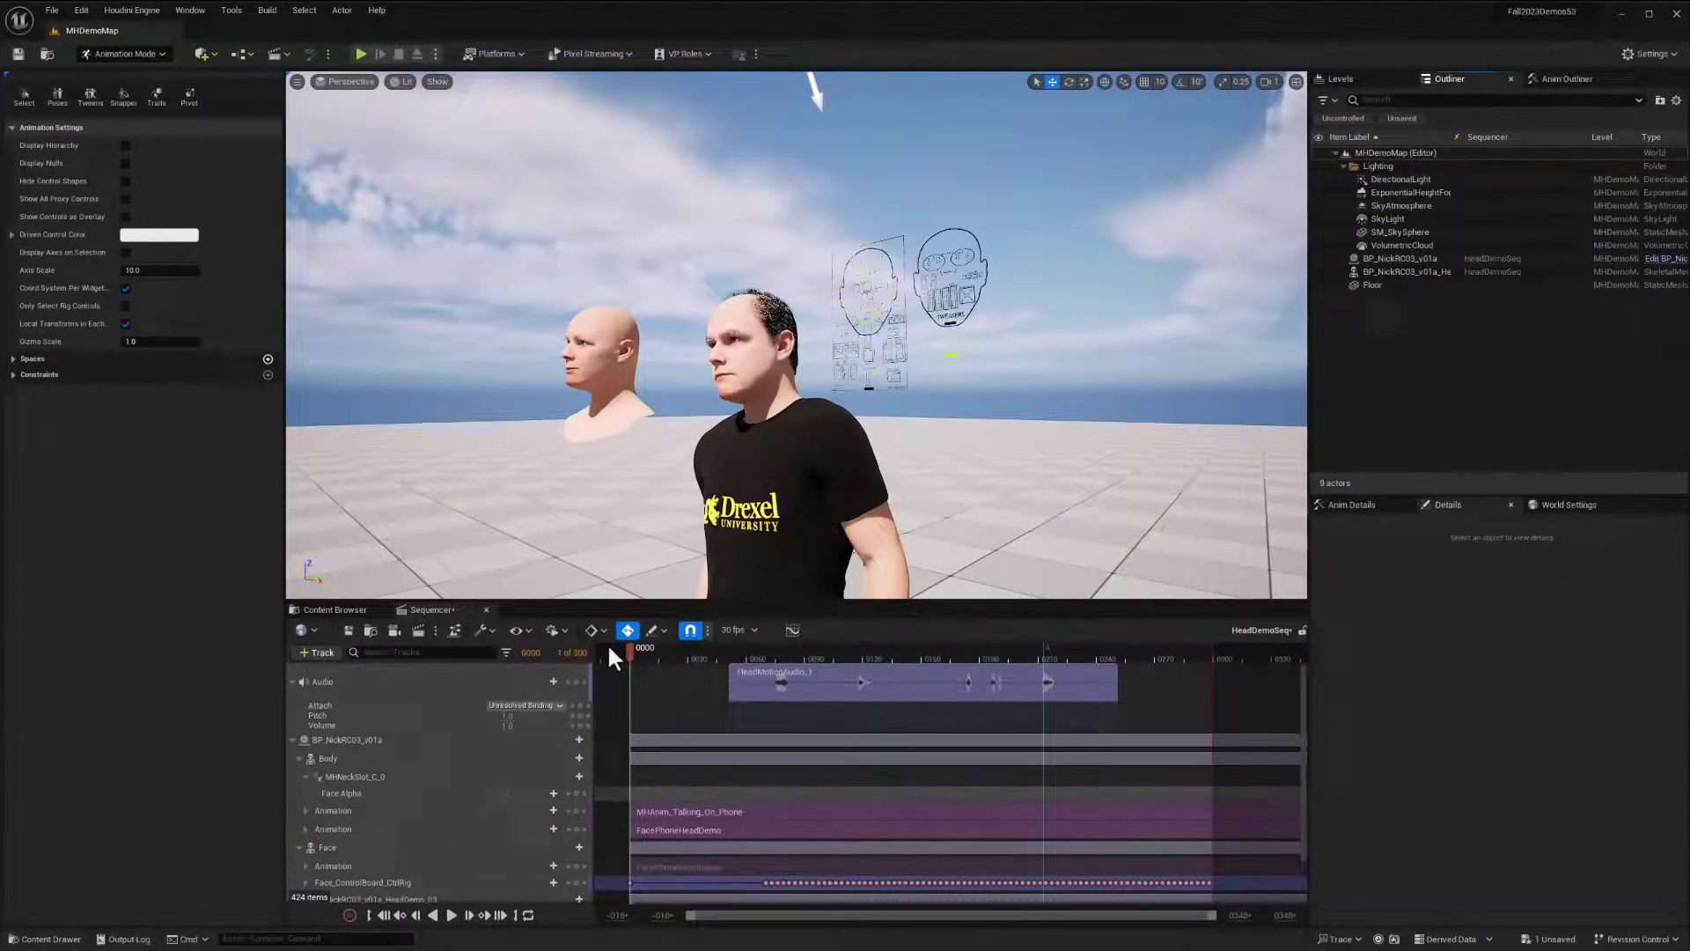
Play back the HeadDemoSeq sequence, pause it near the end, and return the playhead to about frame 19
click(451, 916)
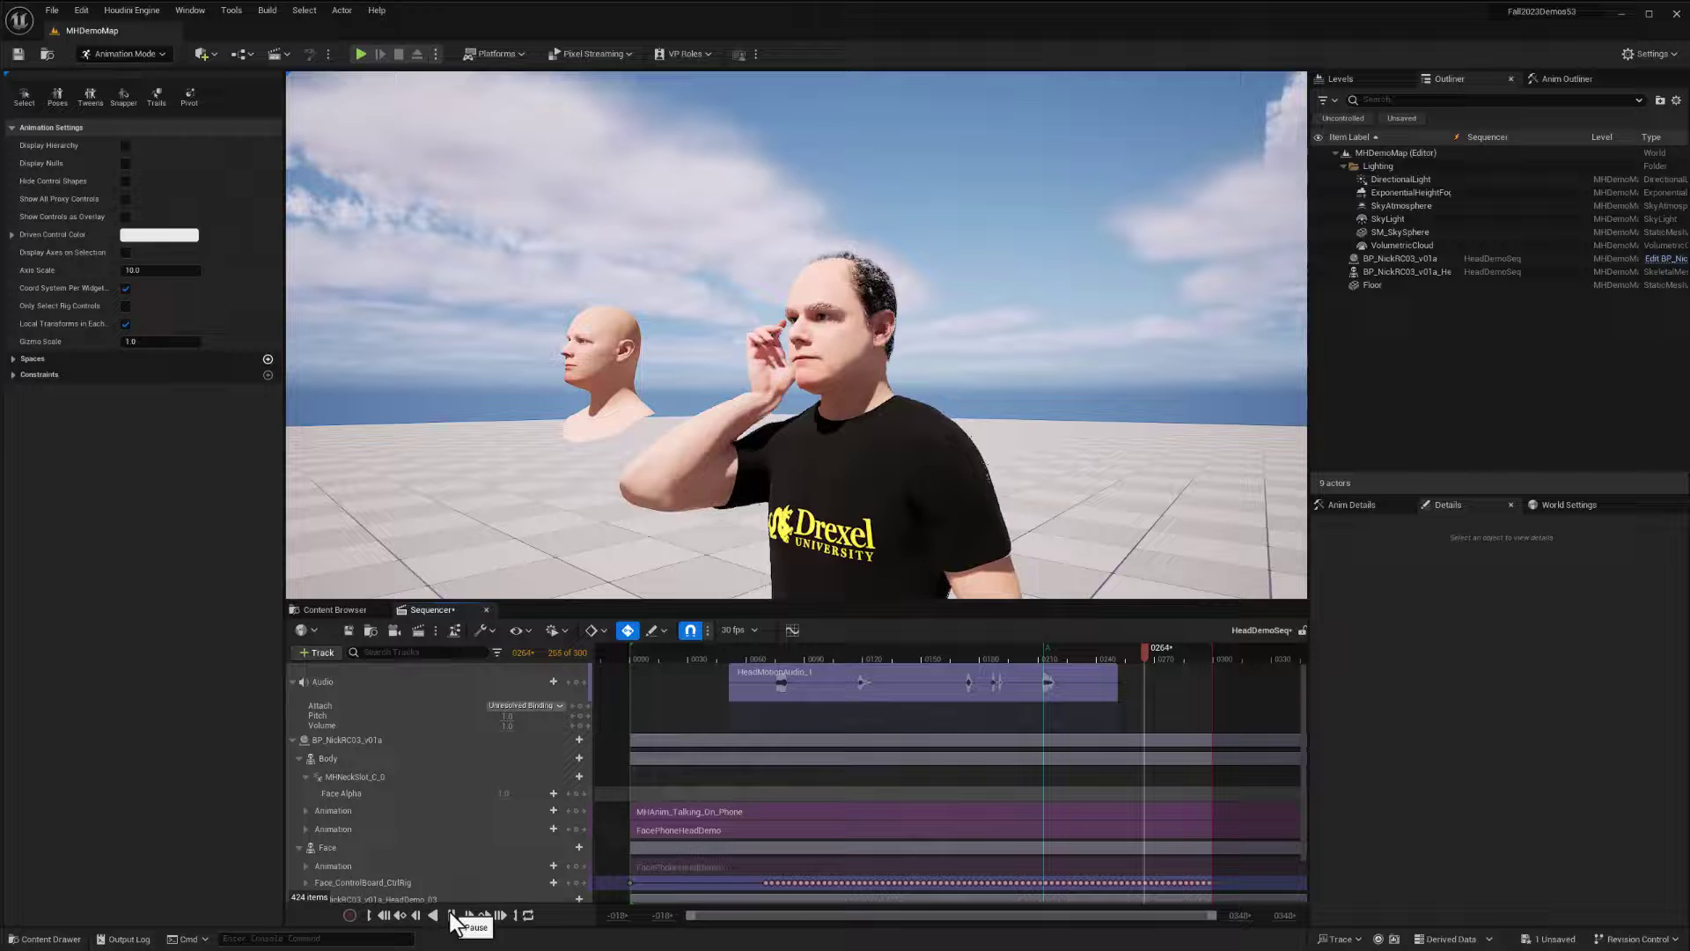
click(451, 915)
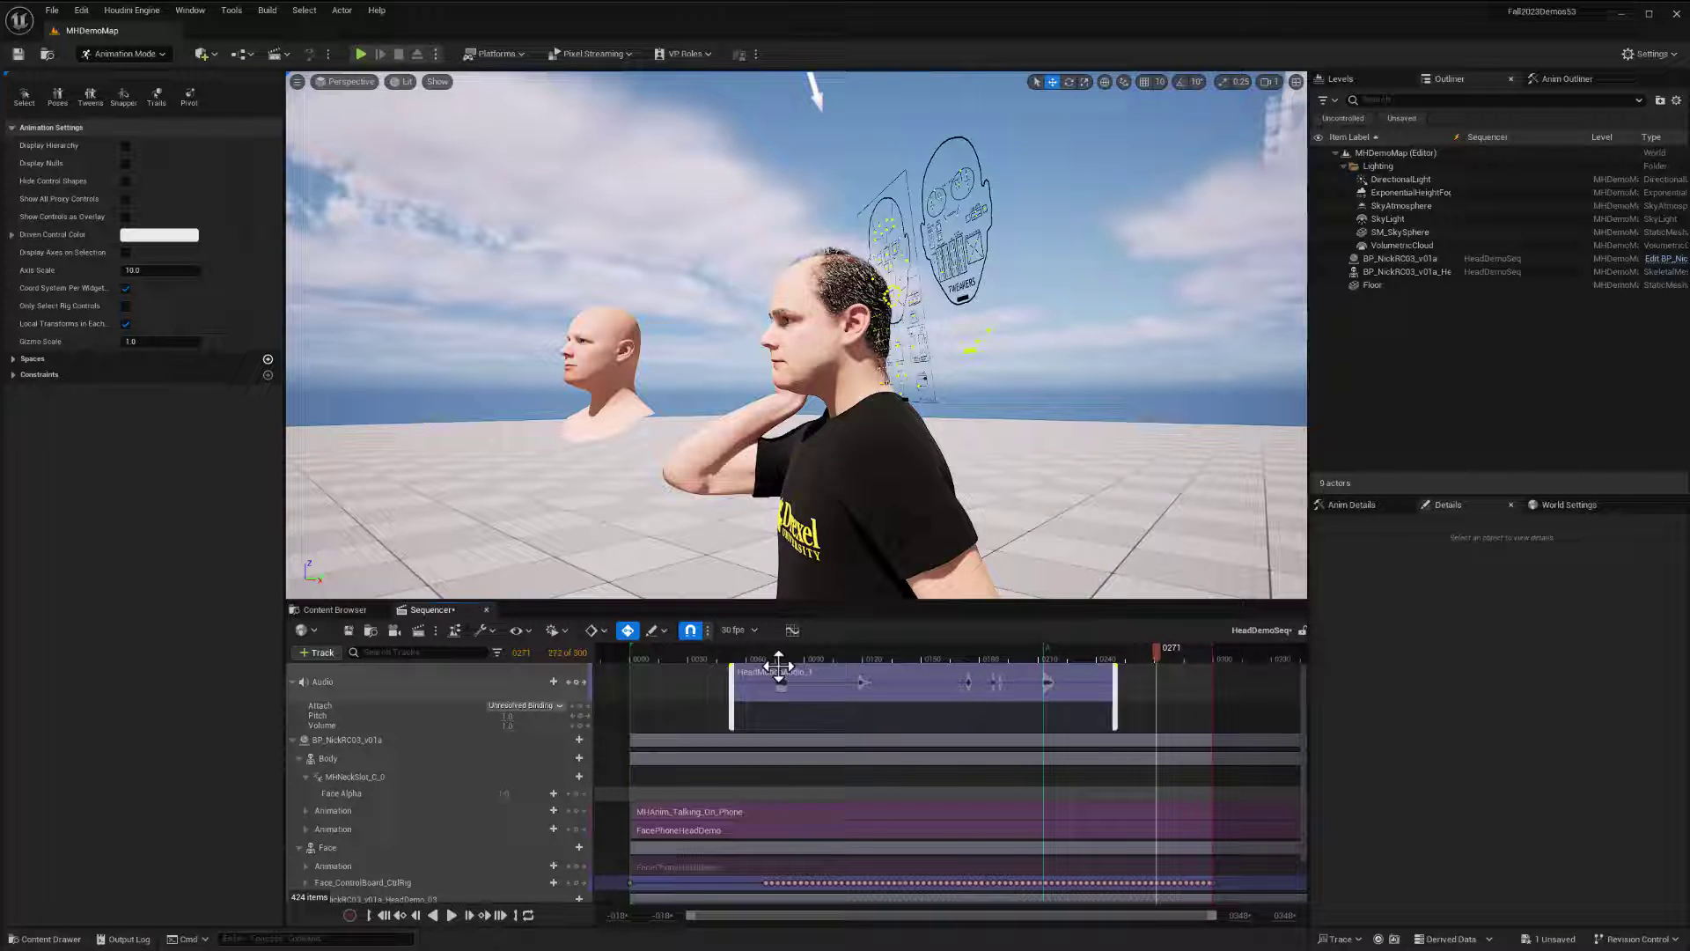
click(667, 655)
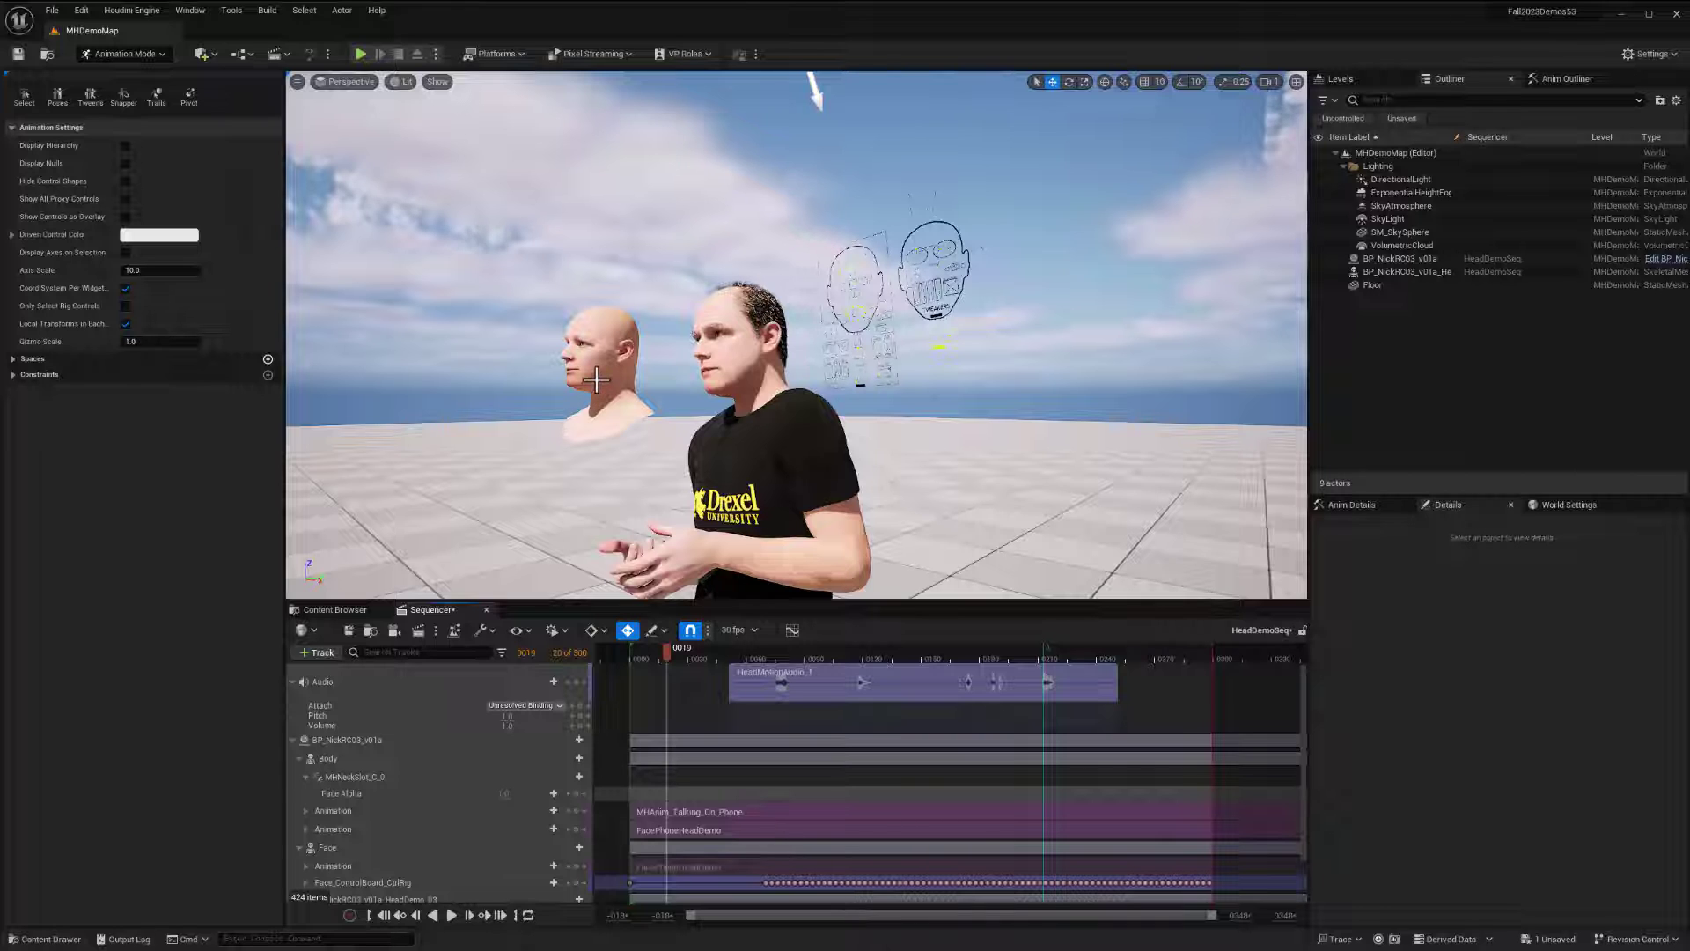
Select the floating head mesh and scrub the timeline to compare its movement with the full character's animation
click(617, 361)
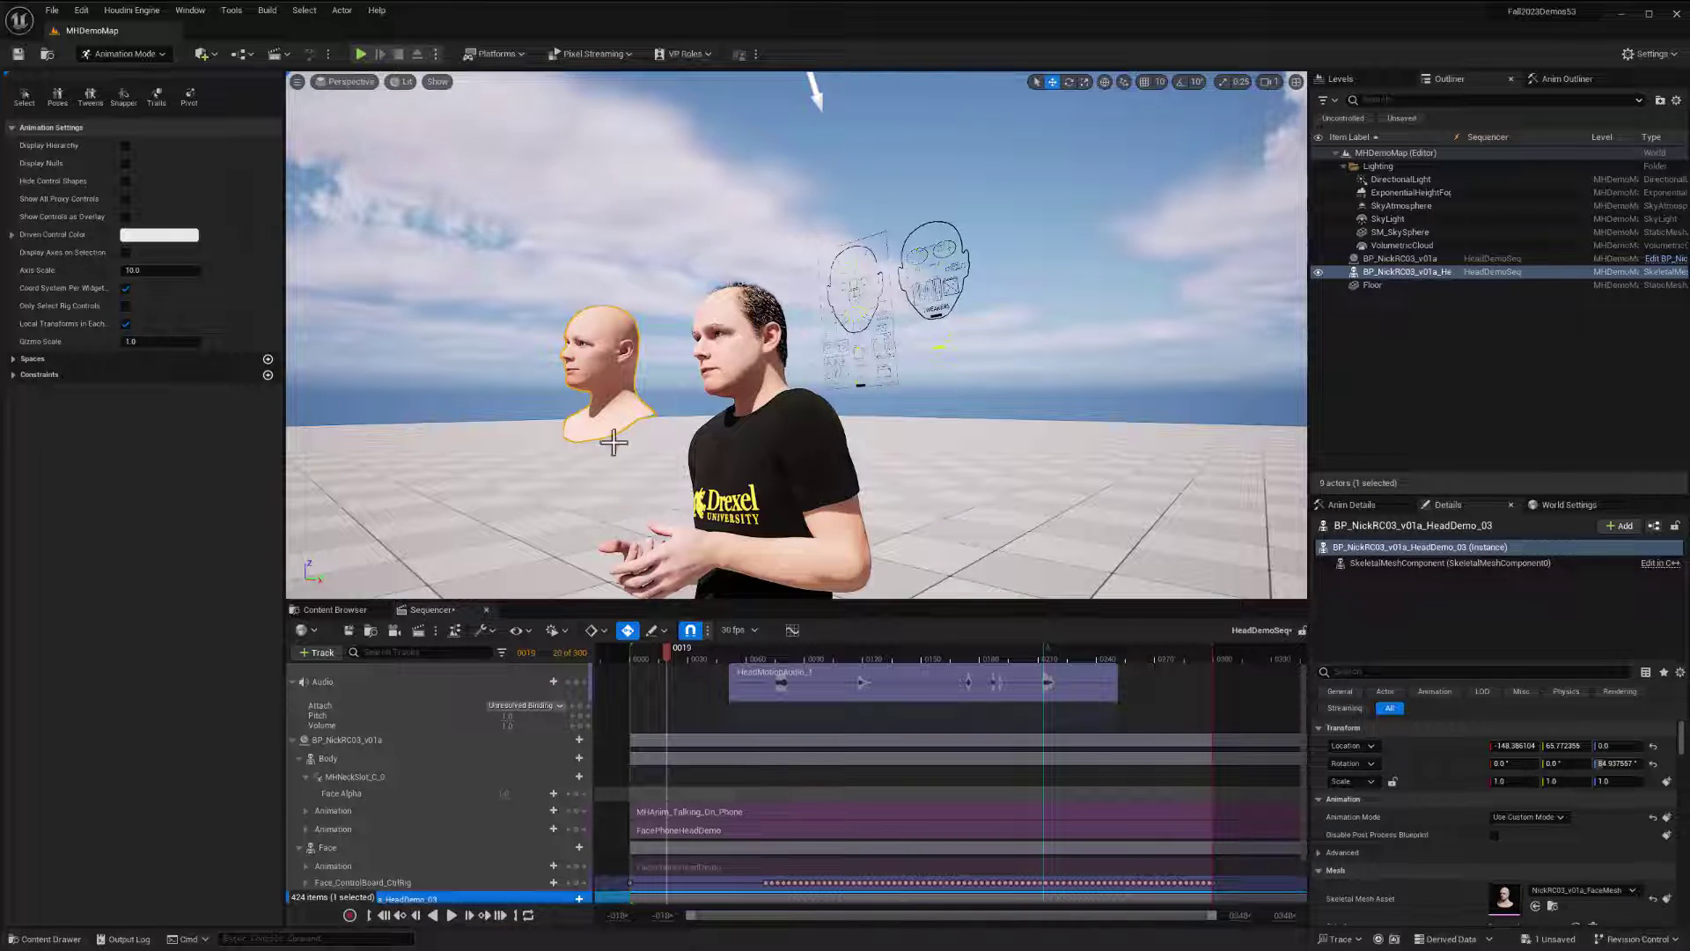
drag(665, 653, 1020, 651)
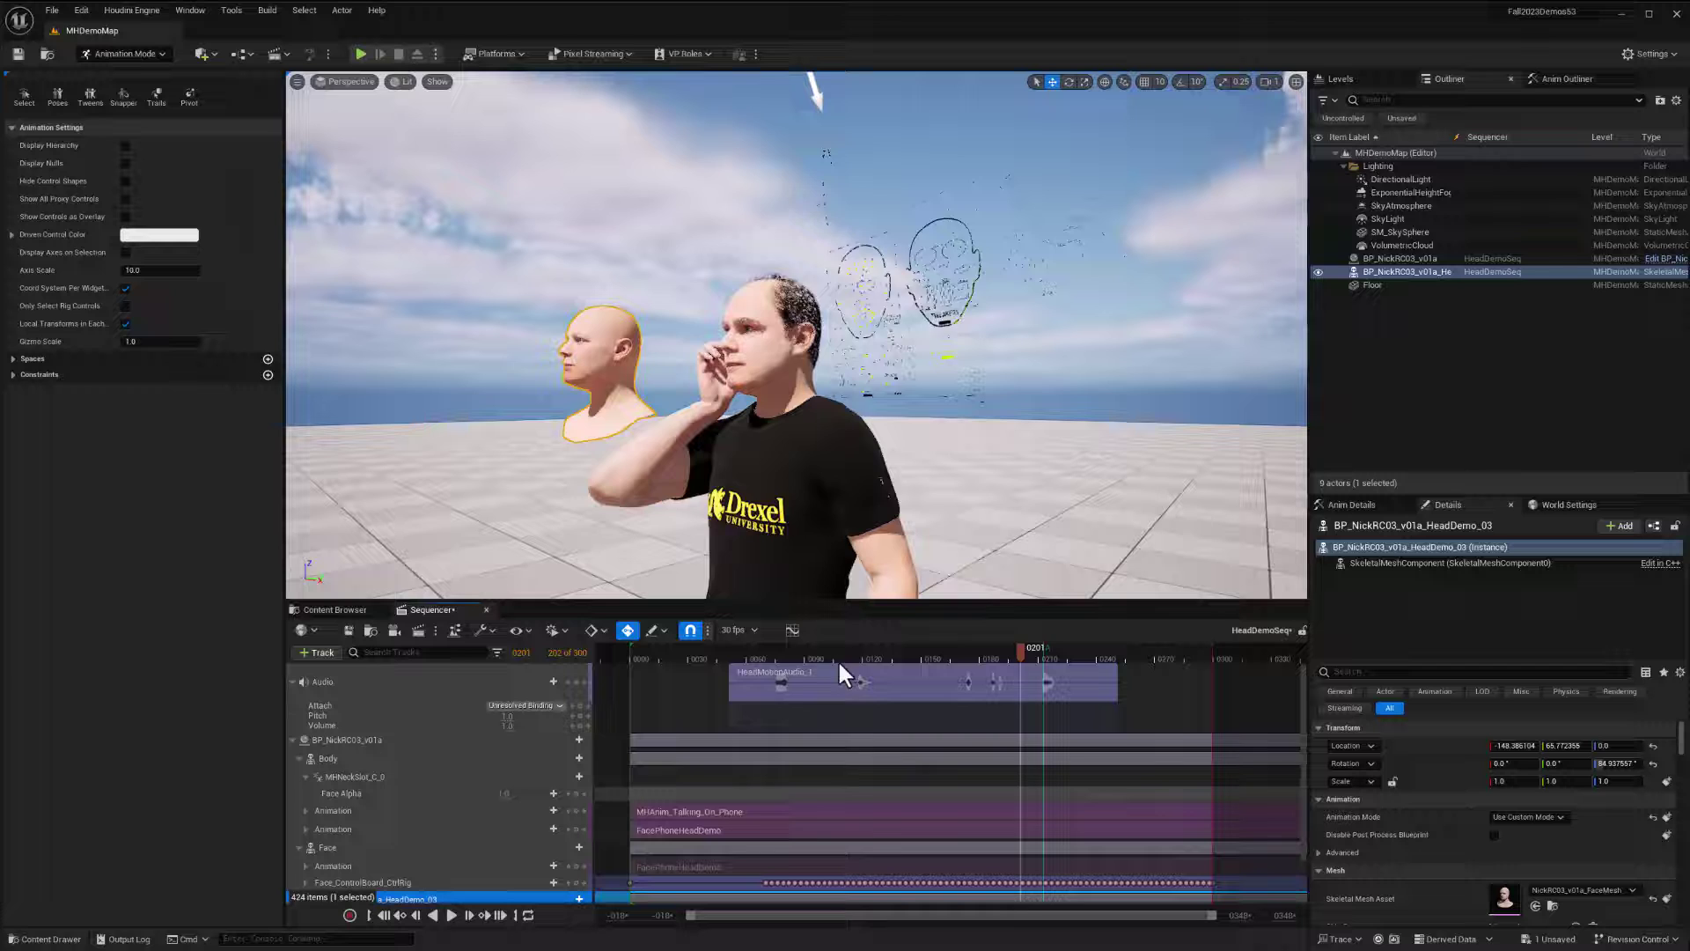
drag(839, 664, 744, 667)
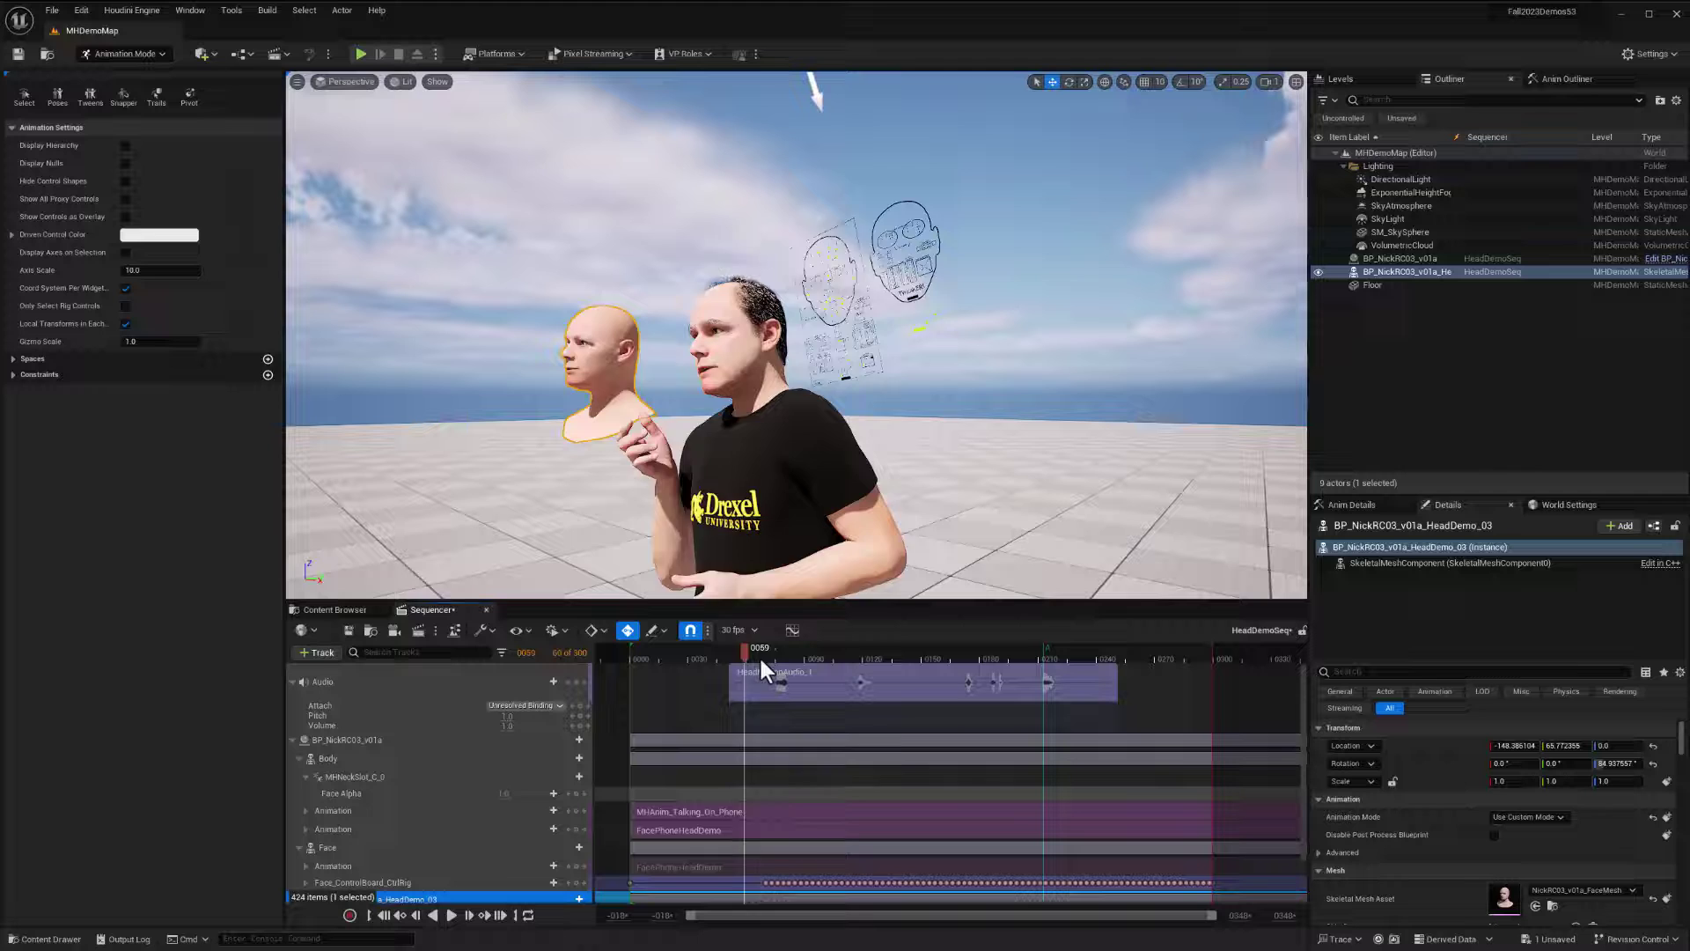
drag(759, 656, 739, 662)
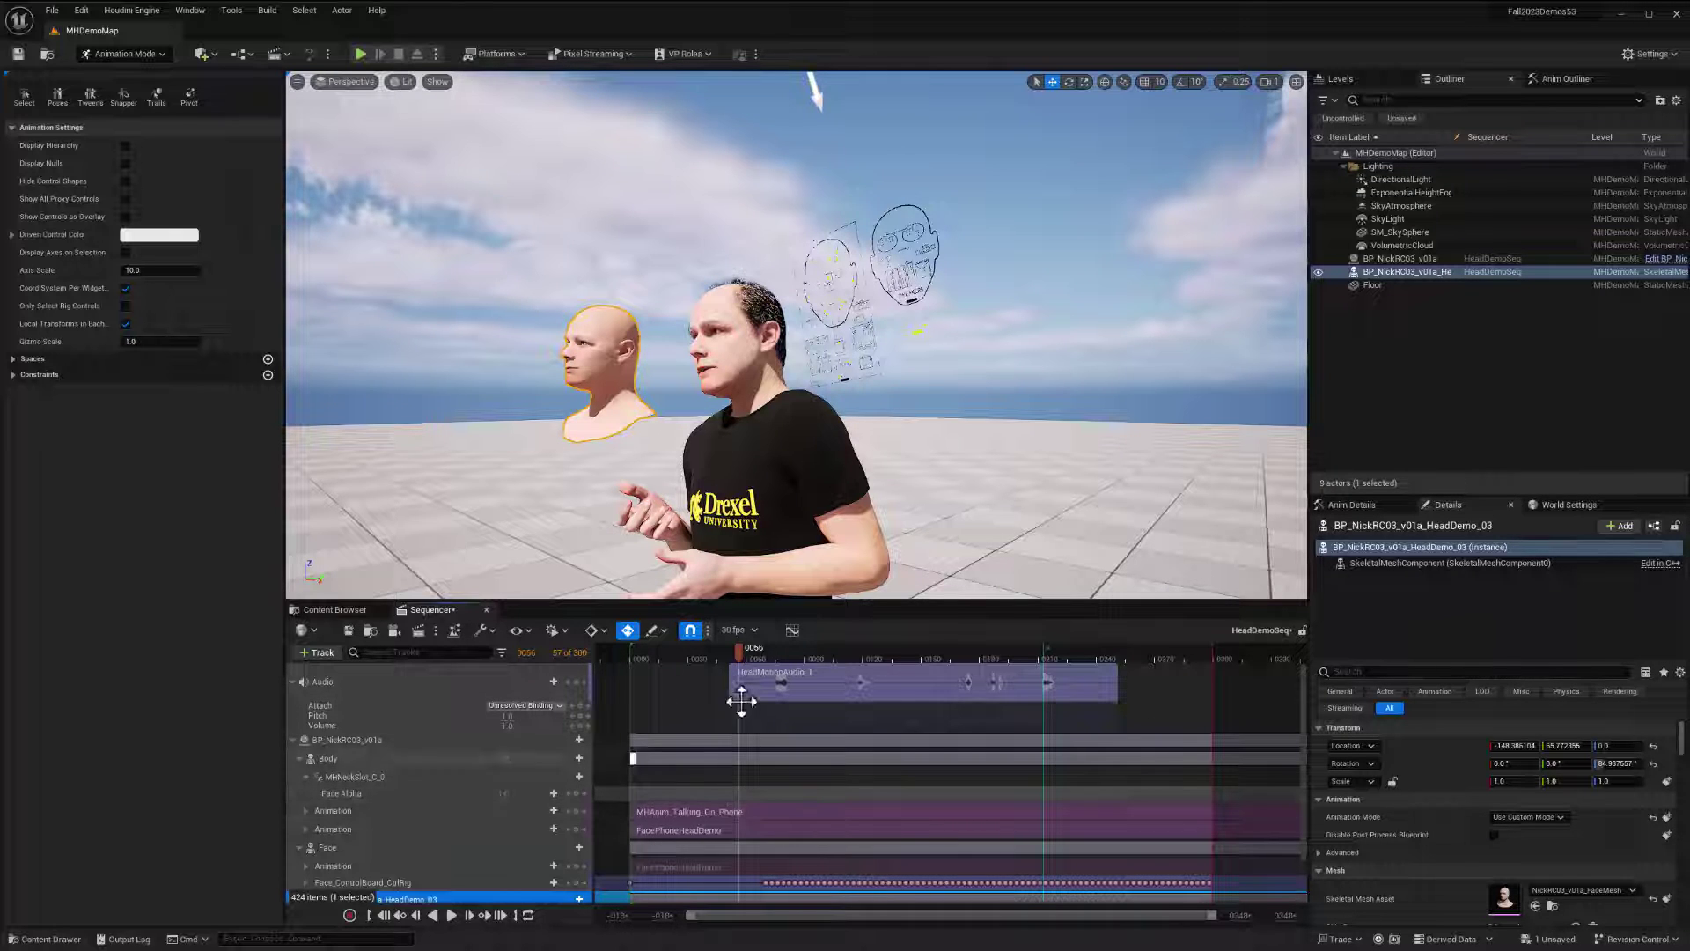
mouse_move(737, 652)
mouse_down()
mouse_move(667, 653)
mouse_move(885, 643)
mouse_move(702, 650)
mouse_move(752, 647)
mouse_up()
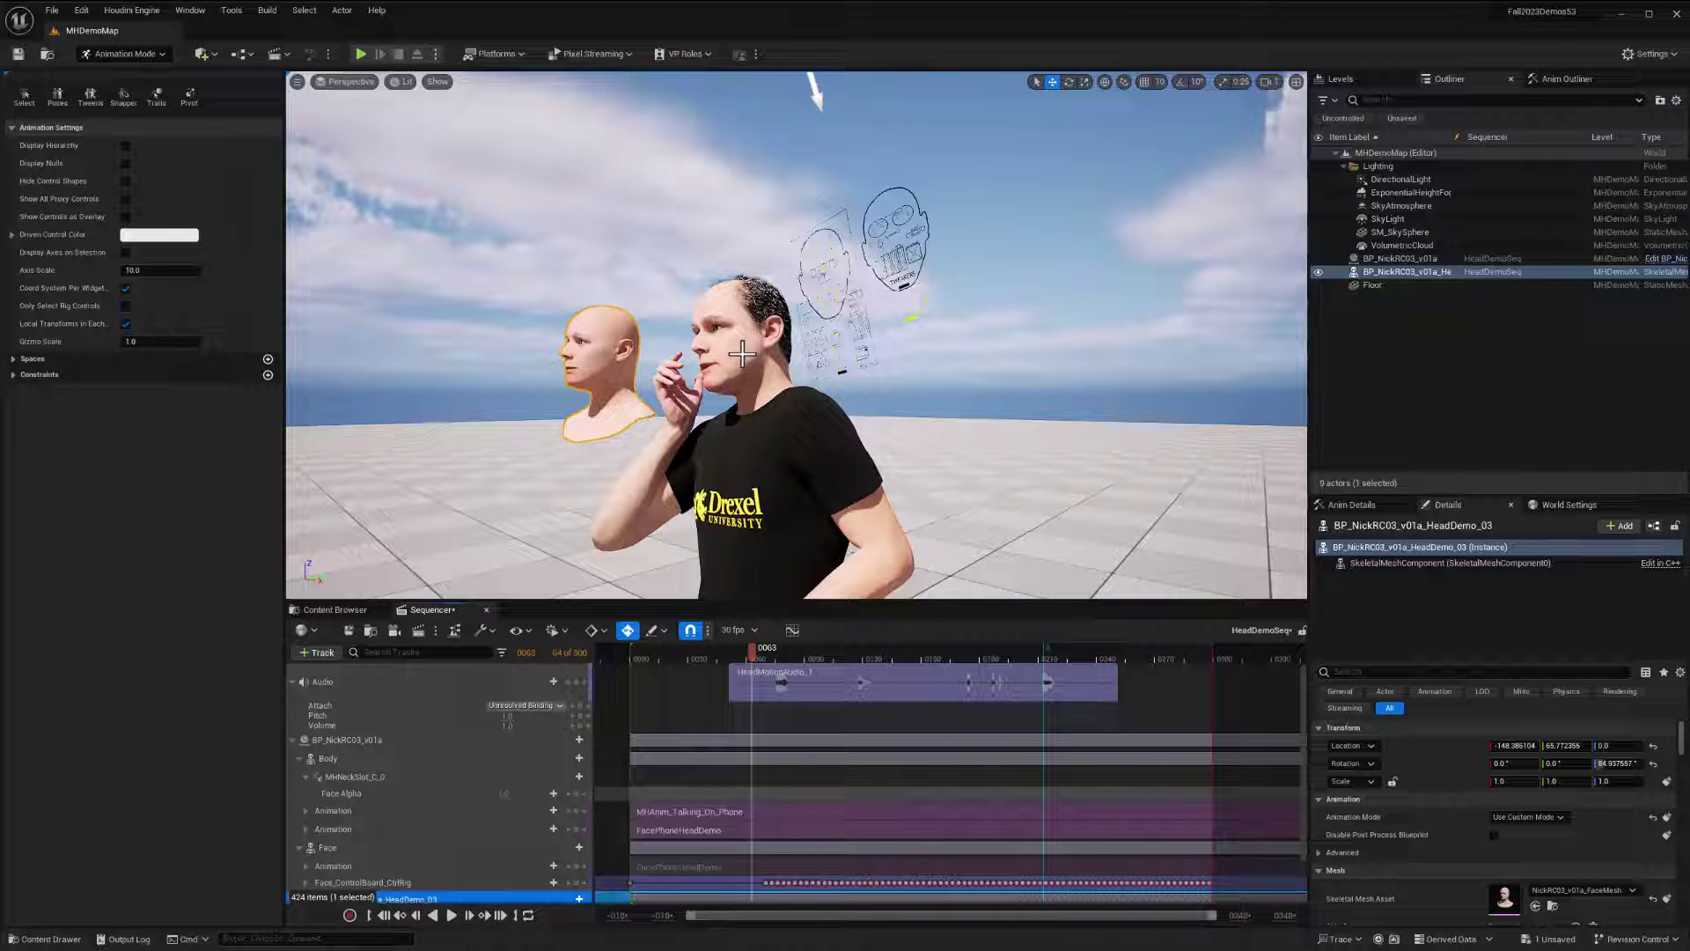
click(745, 674)
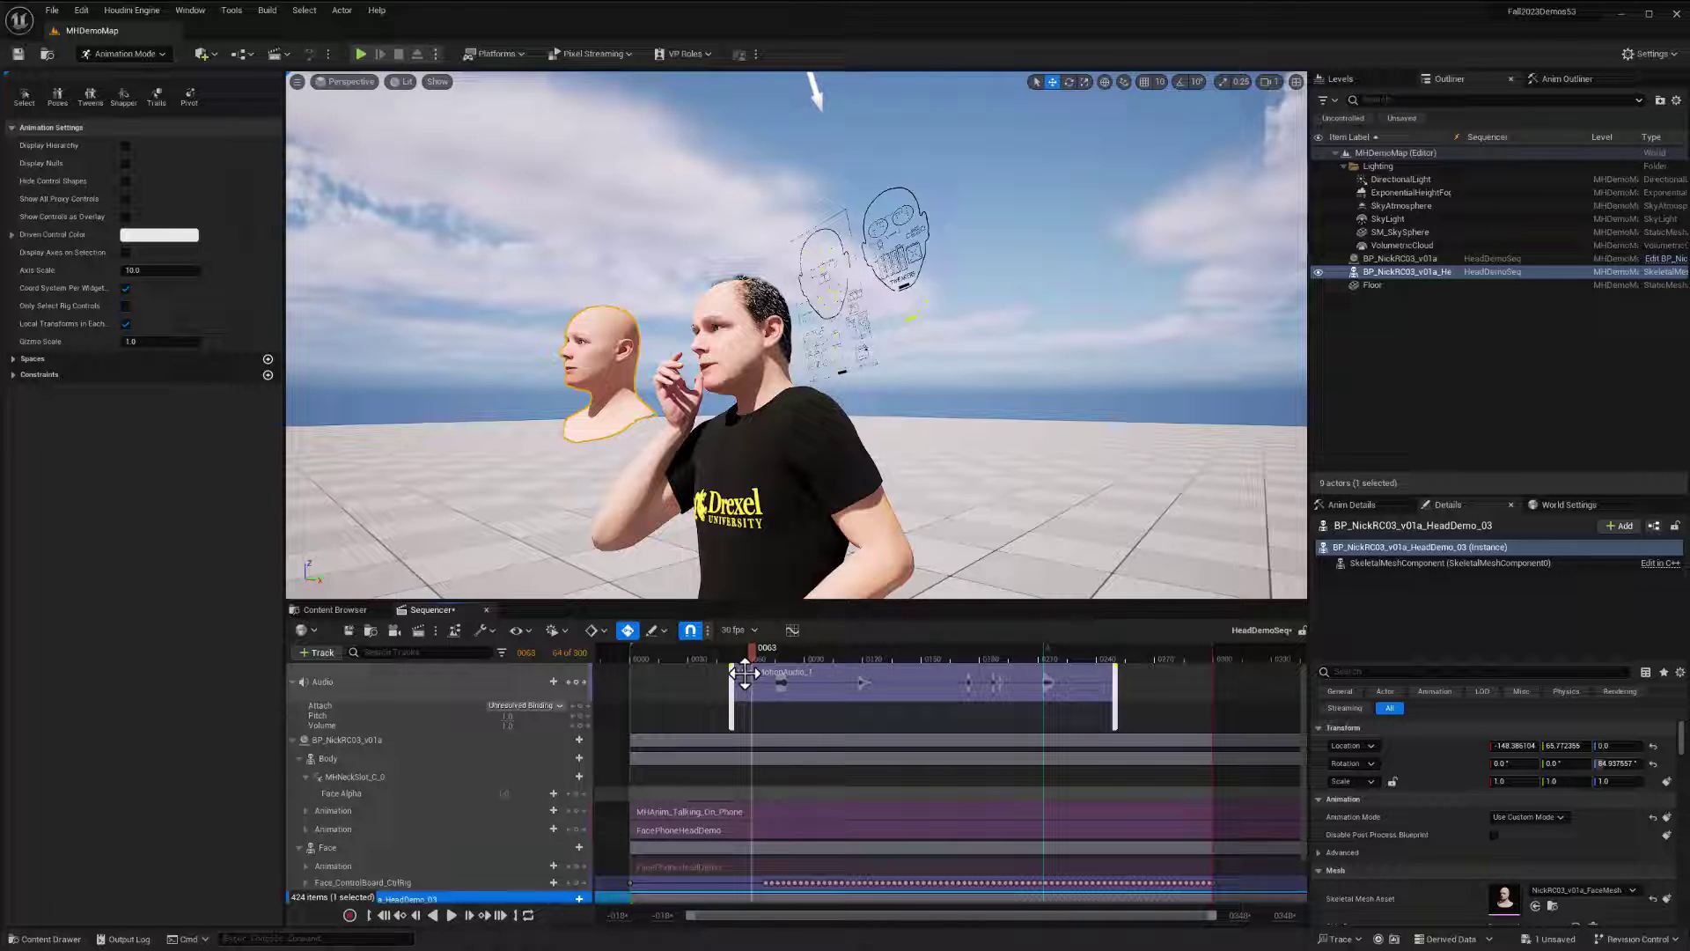
drag(746, 651, 990, 650)
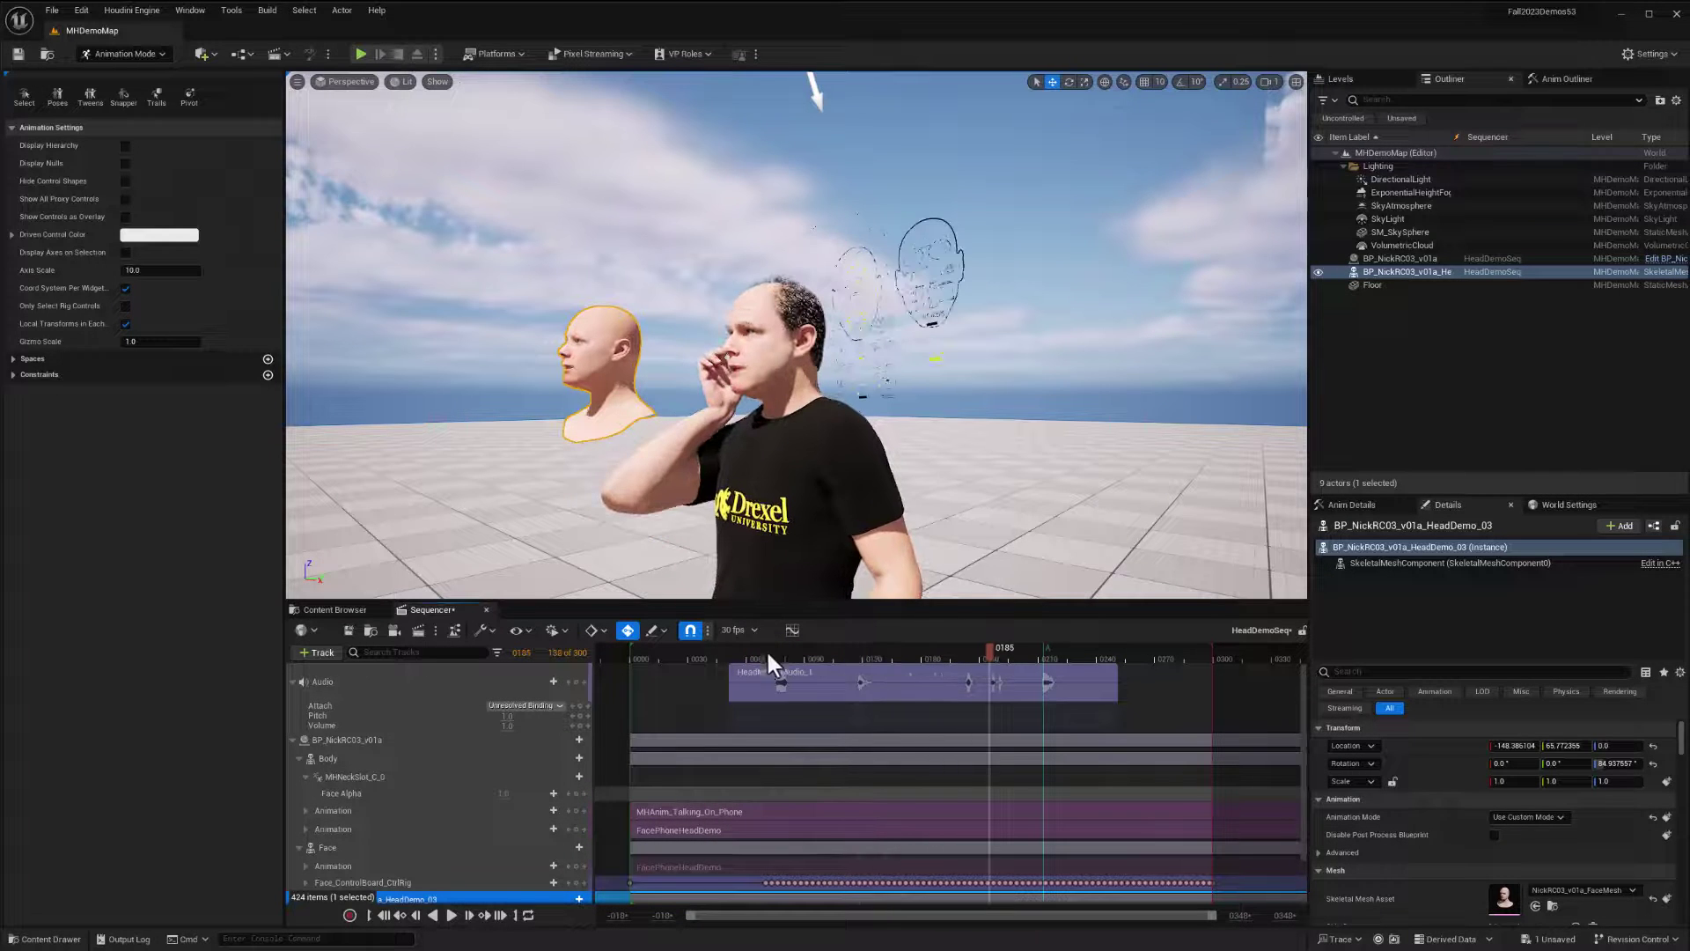
click(676, 654)
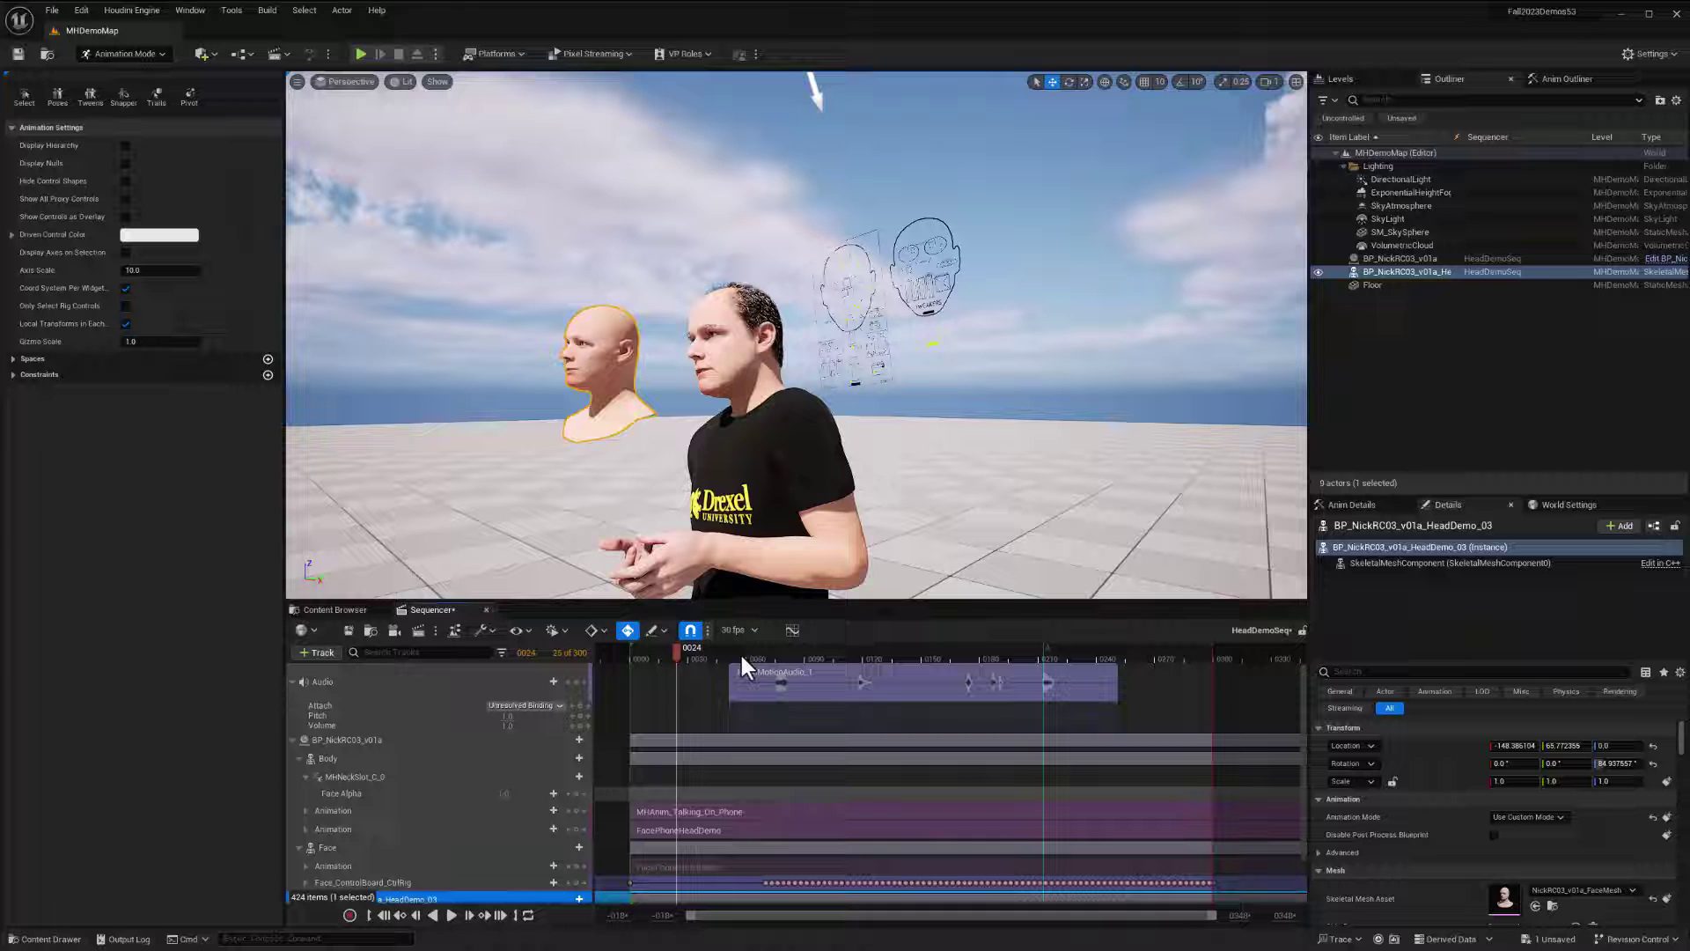
click(736, 829)
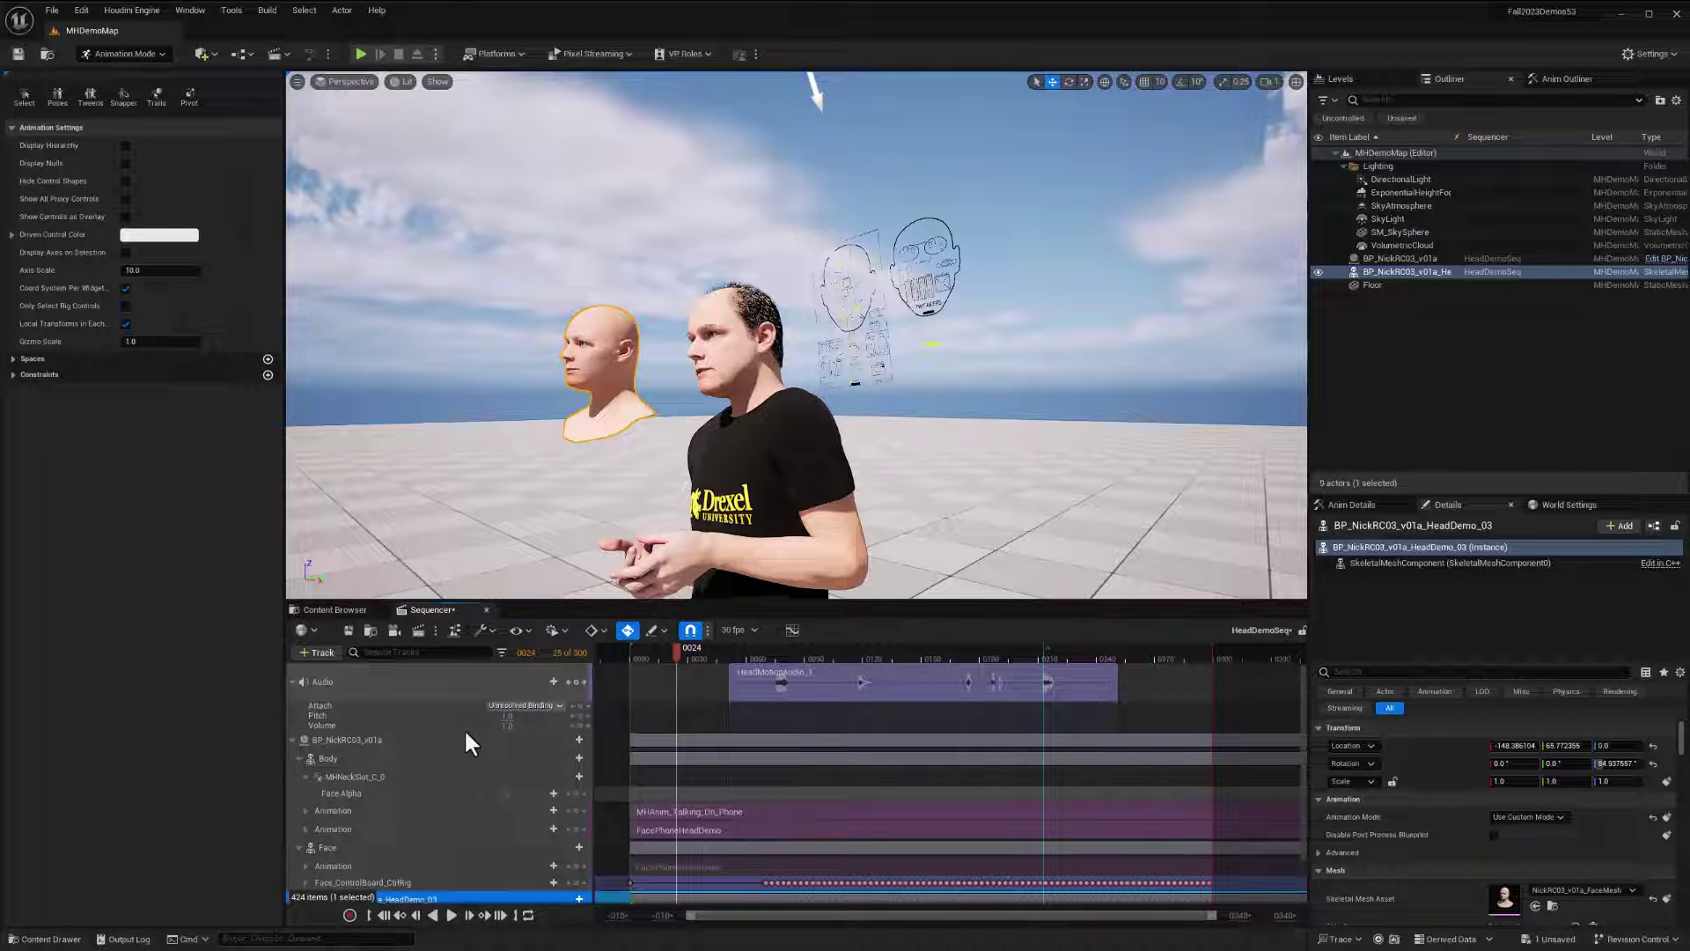
Bake the character's Body track to MetaHuman_ControlRig with the default baking options
right_click(392, 760)
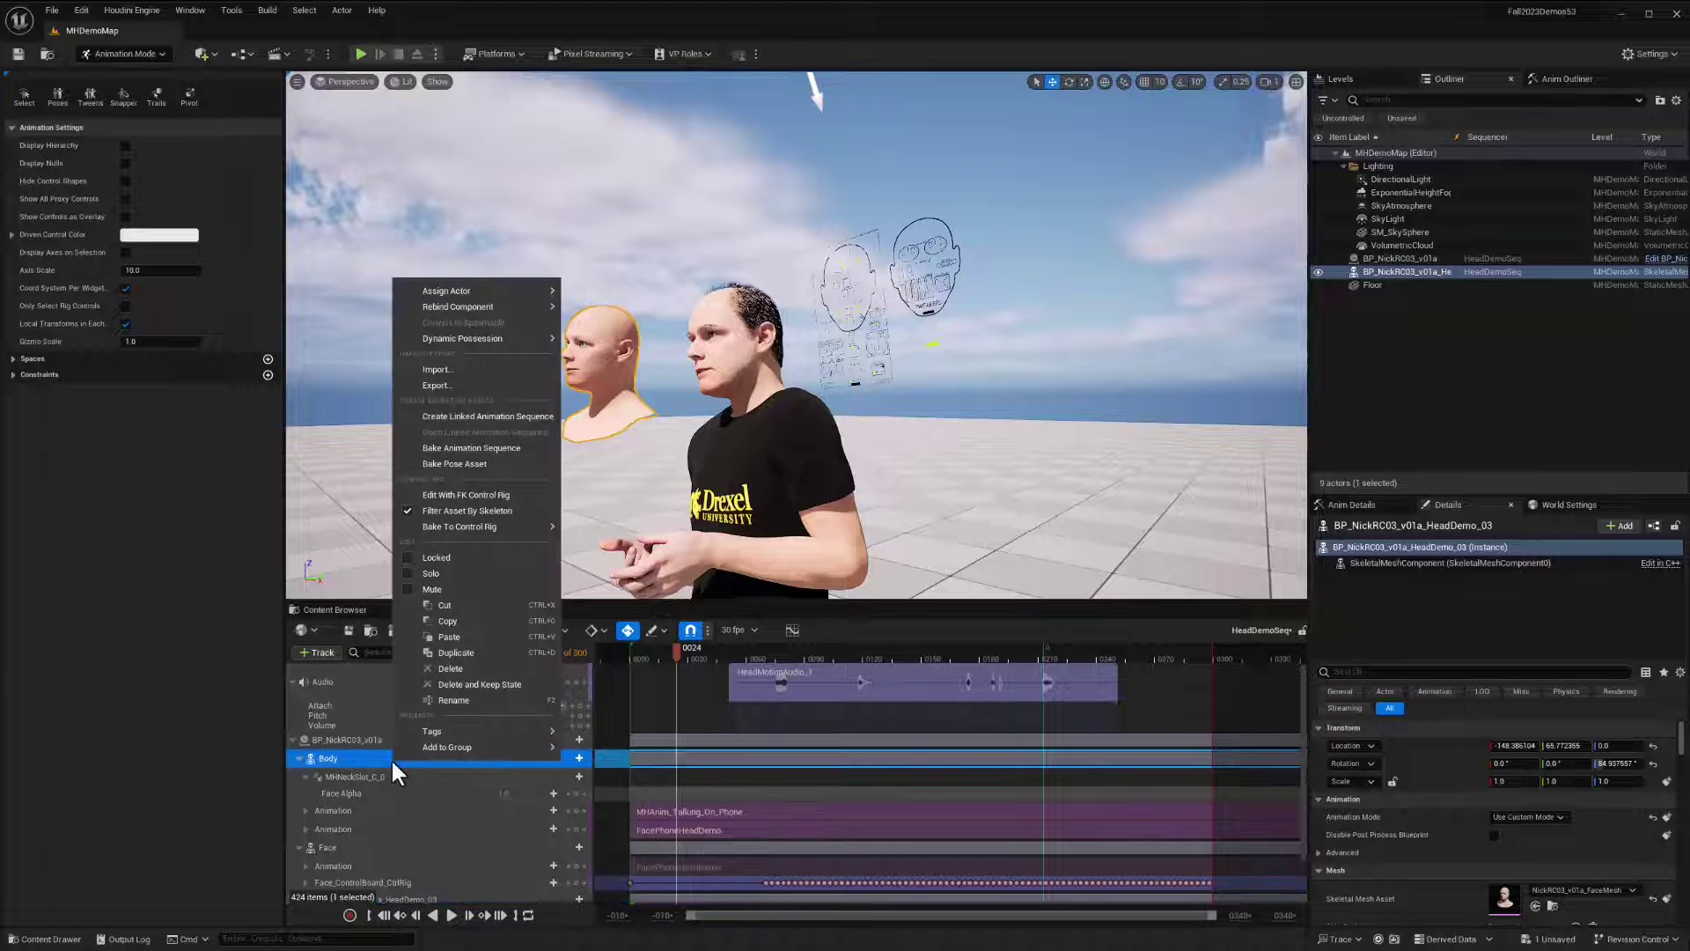
mouse_move(480, 525)
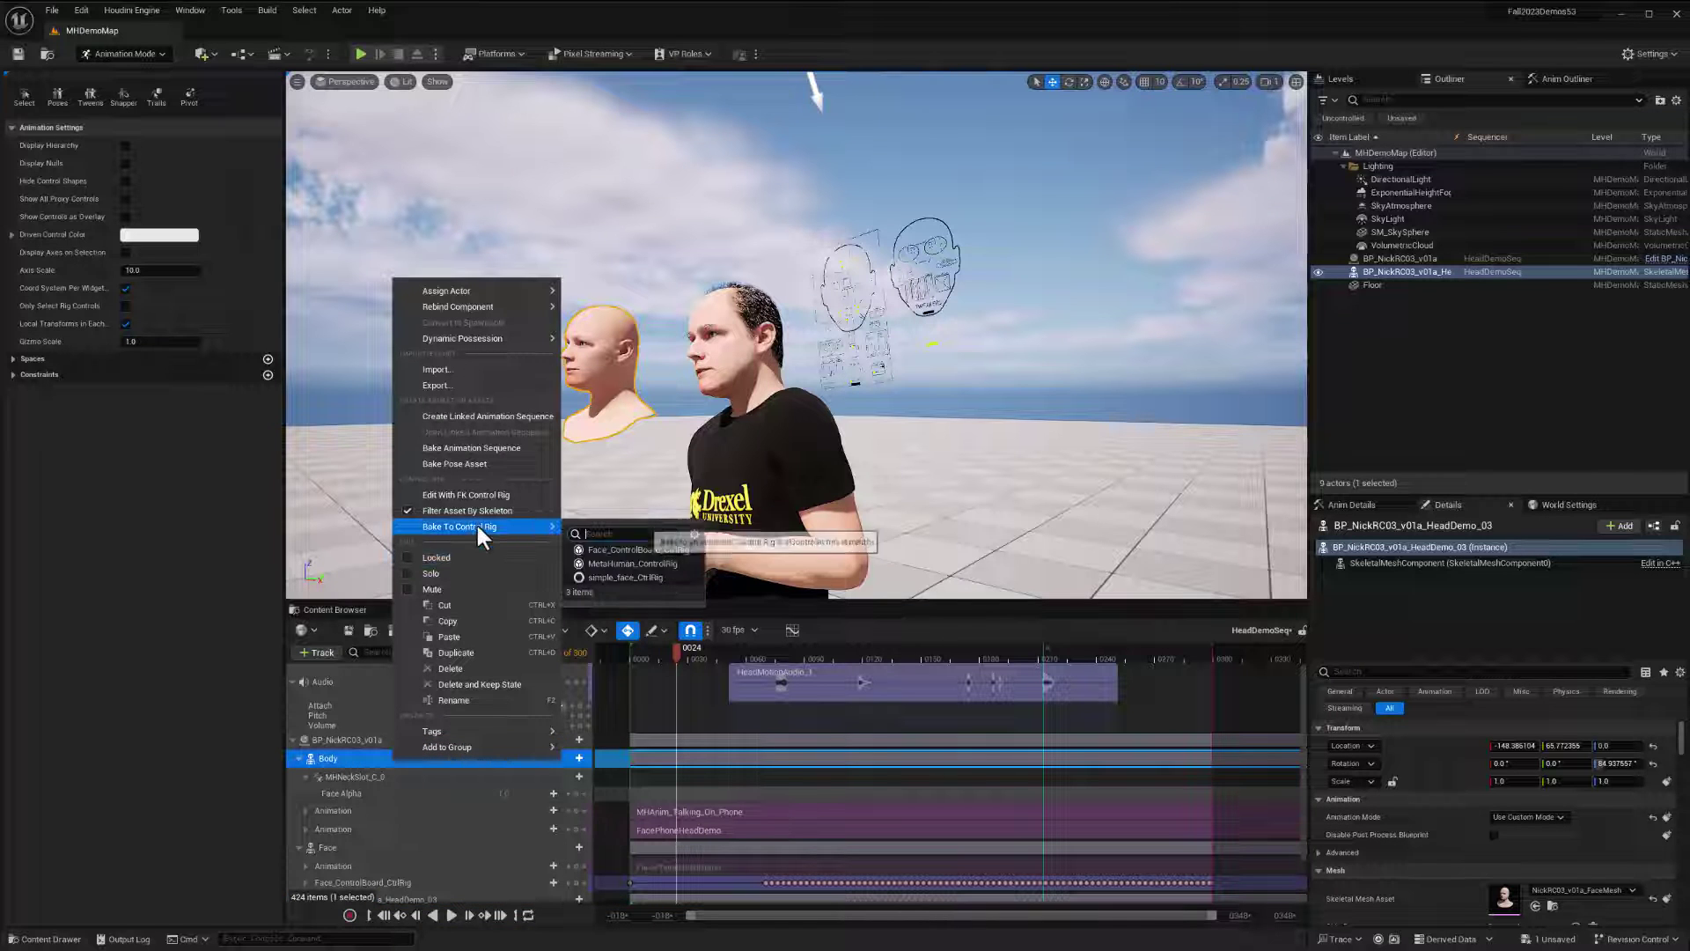
click(608, 562)
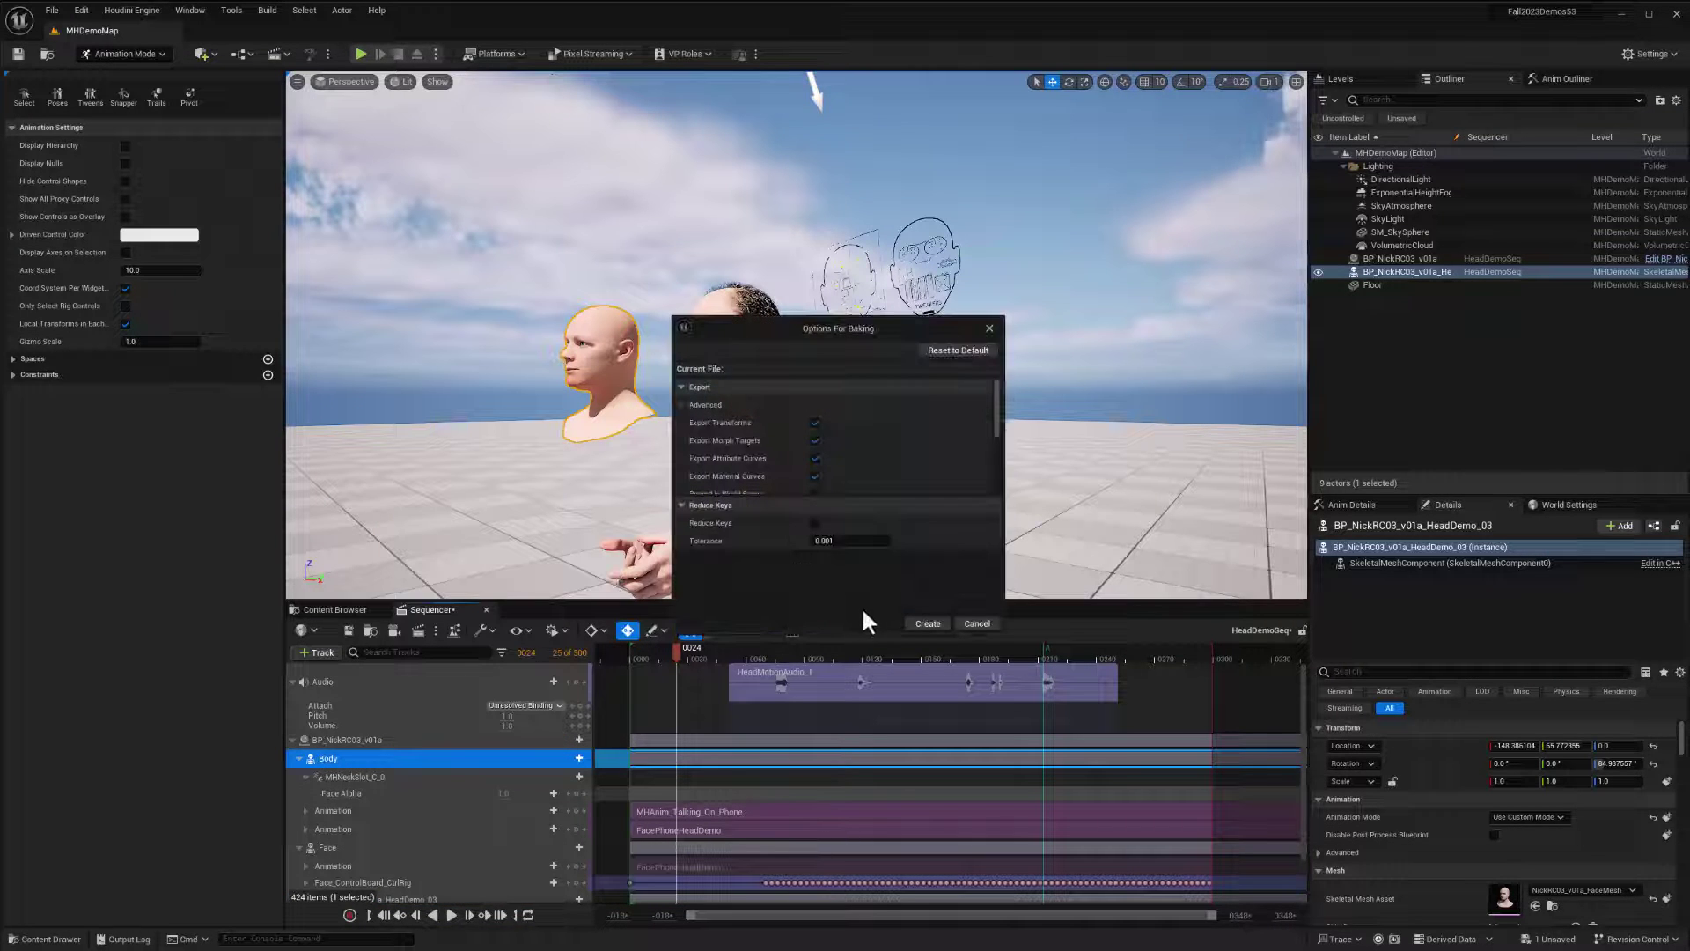
click(928, 624)
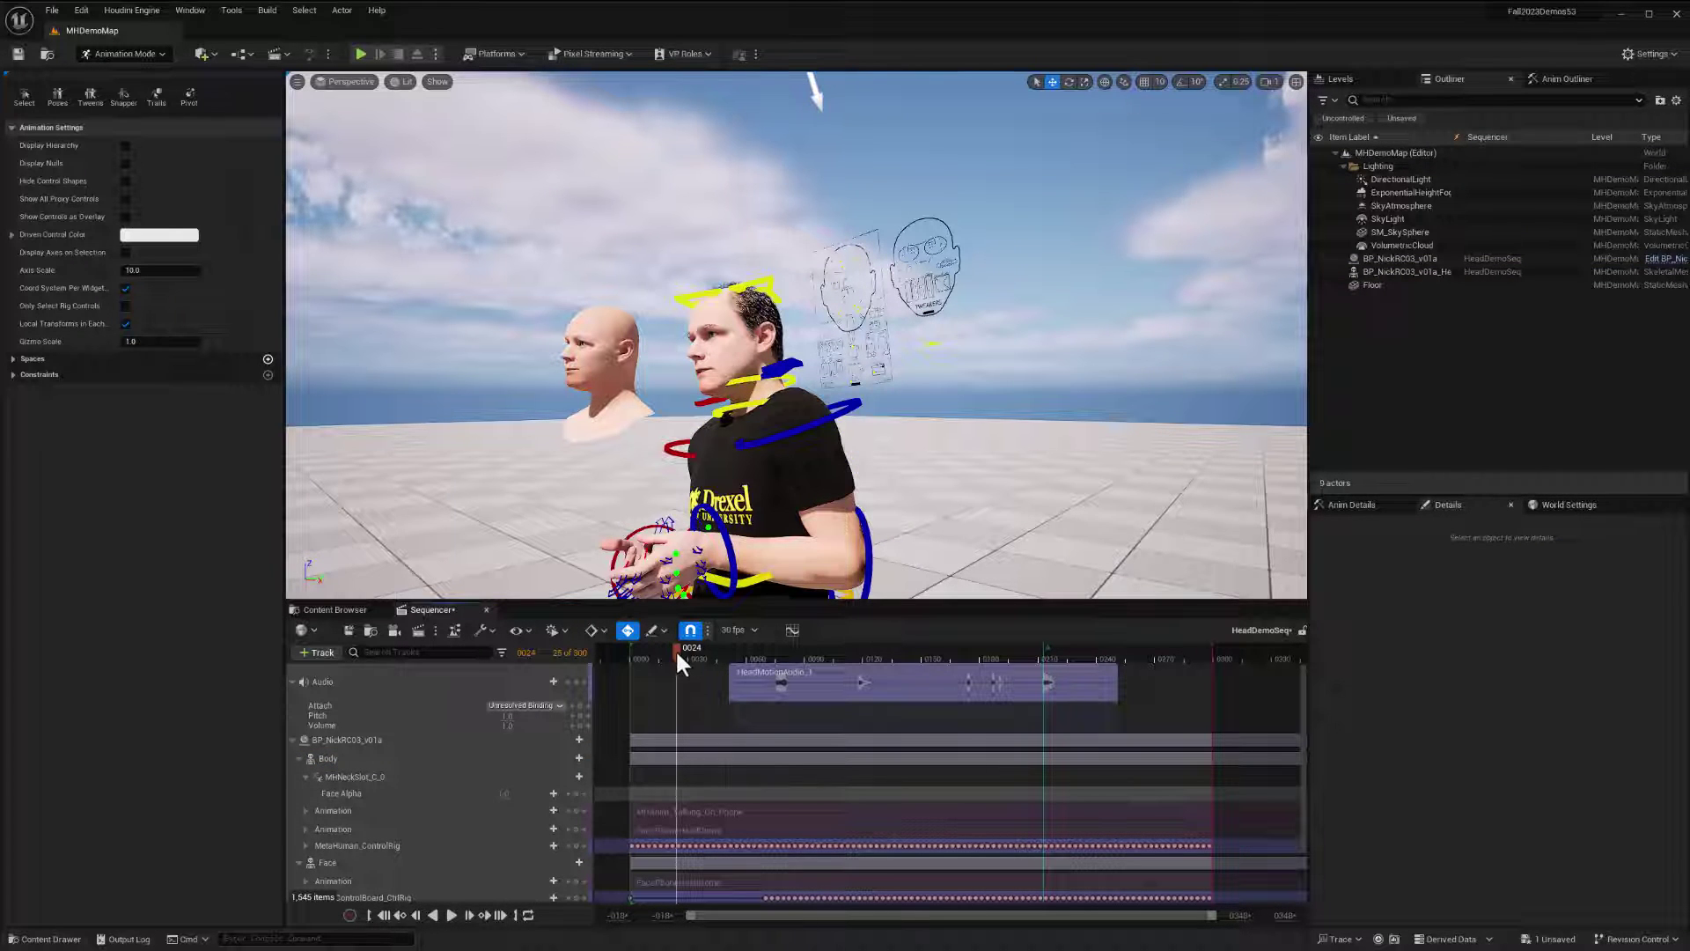
Scrub and play the sequence to check the baked body control rig animation
drag(676, 655, 1106, 641)
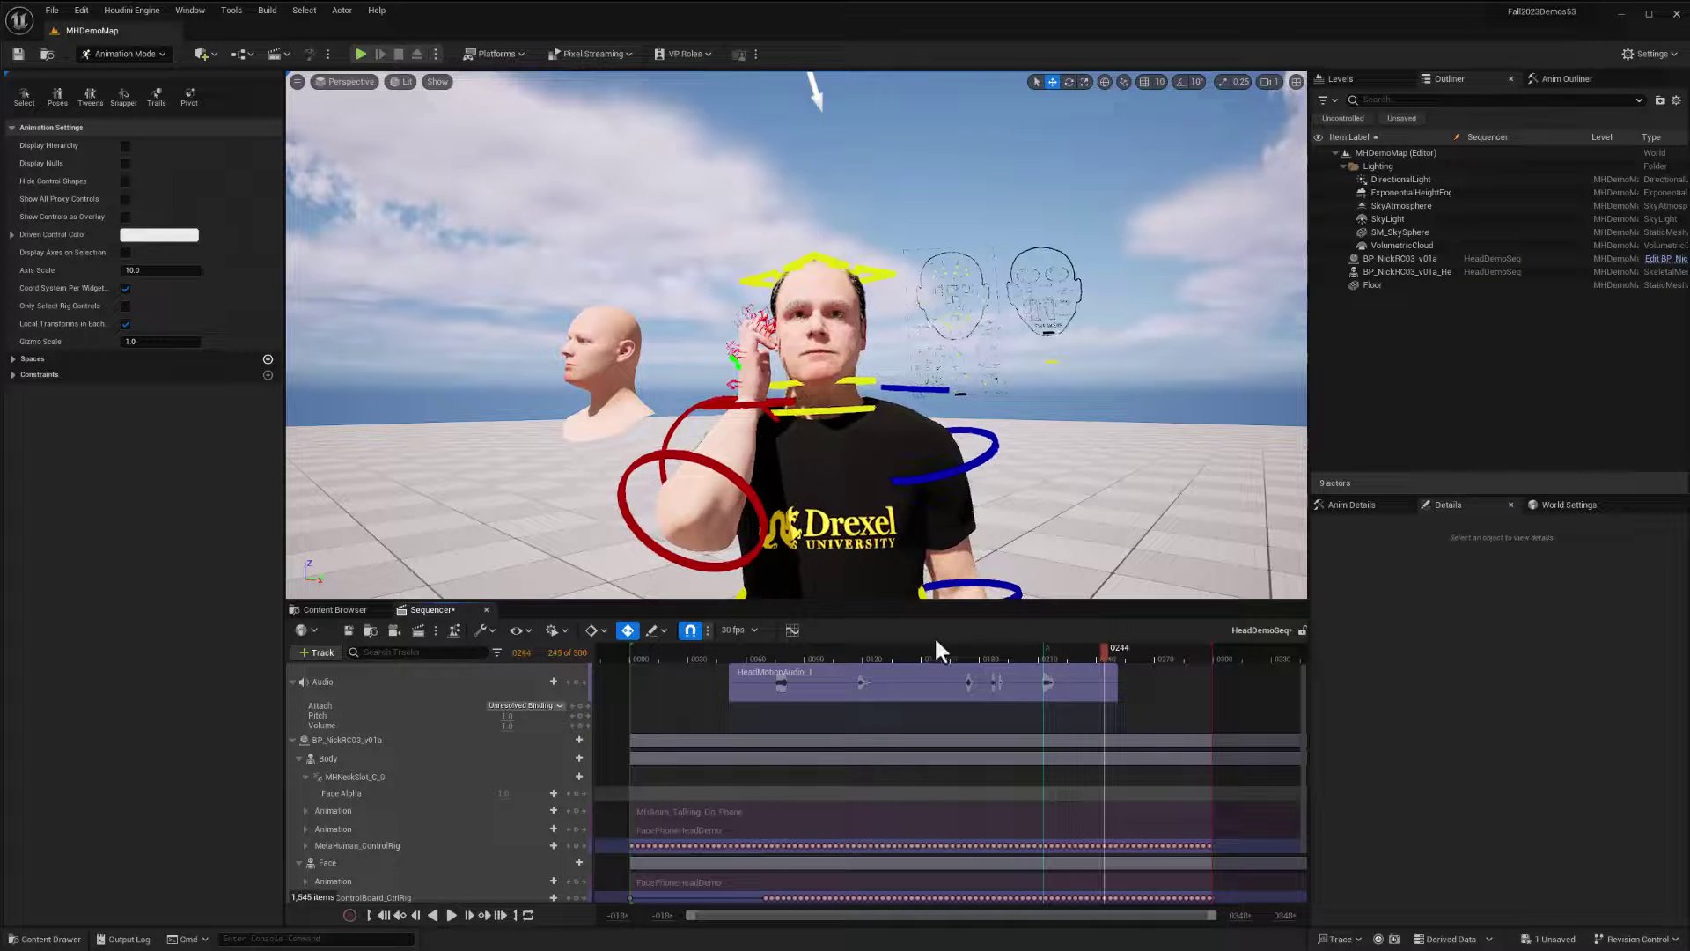
click(708, 651)
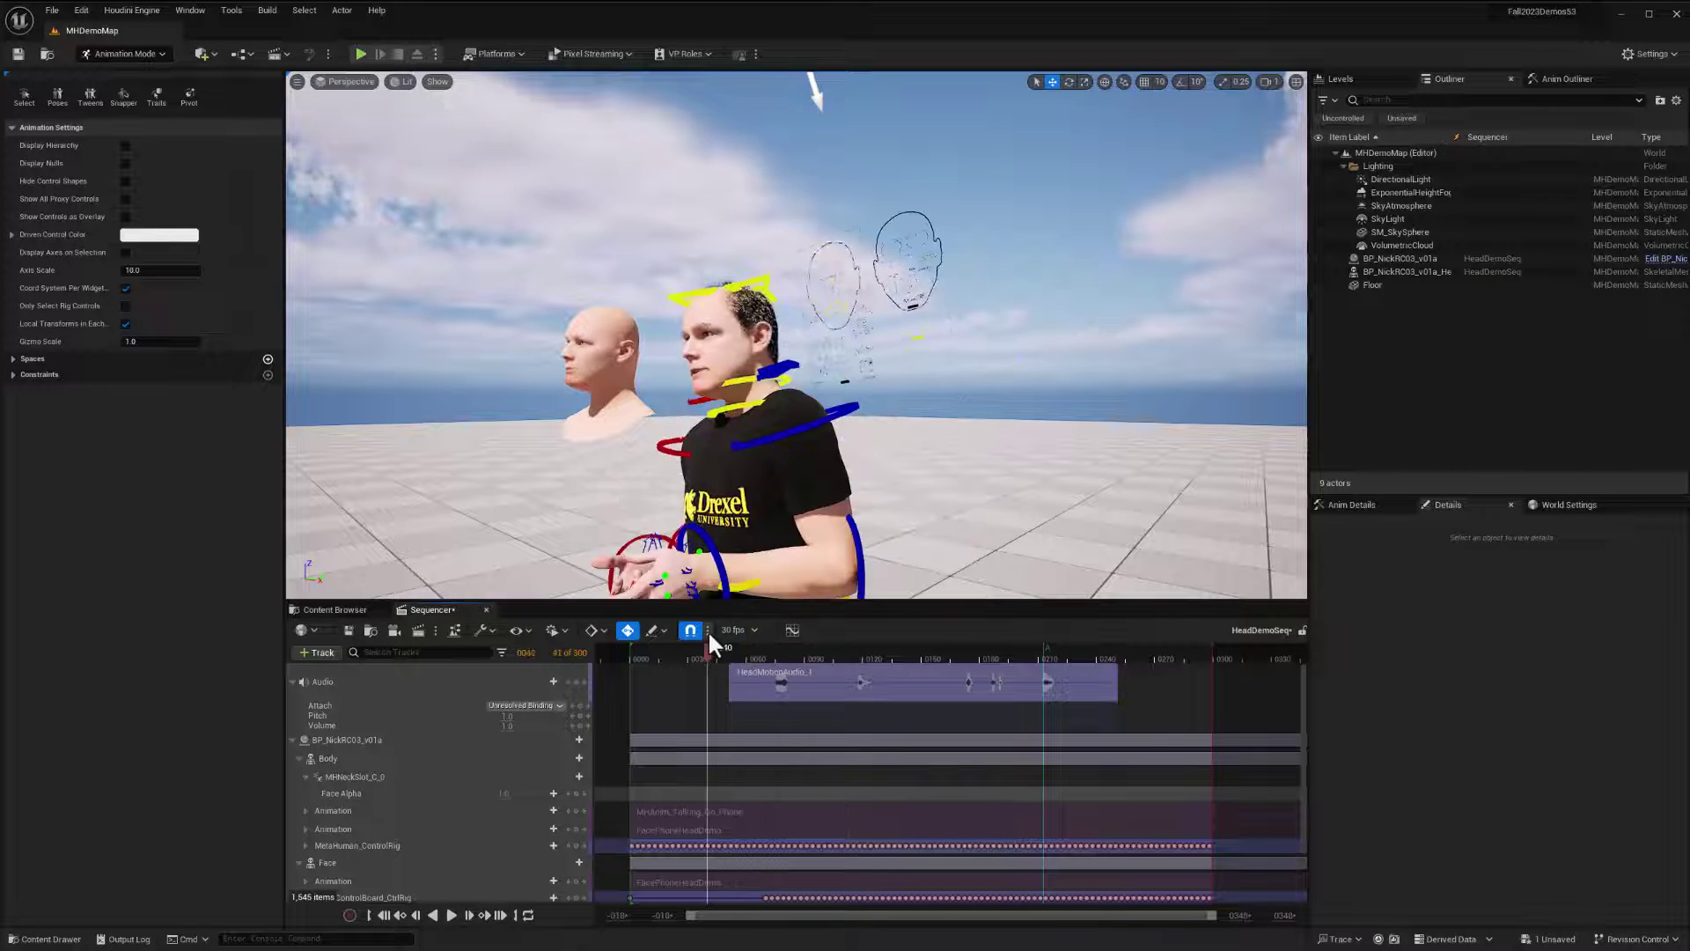
click(452, 916)
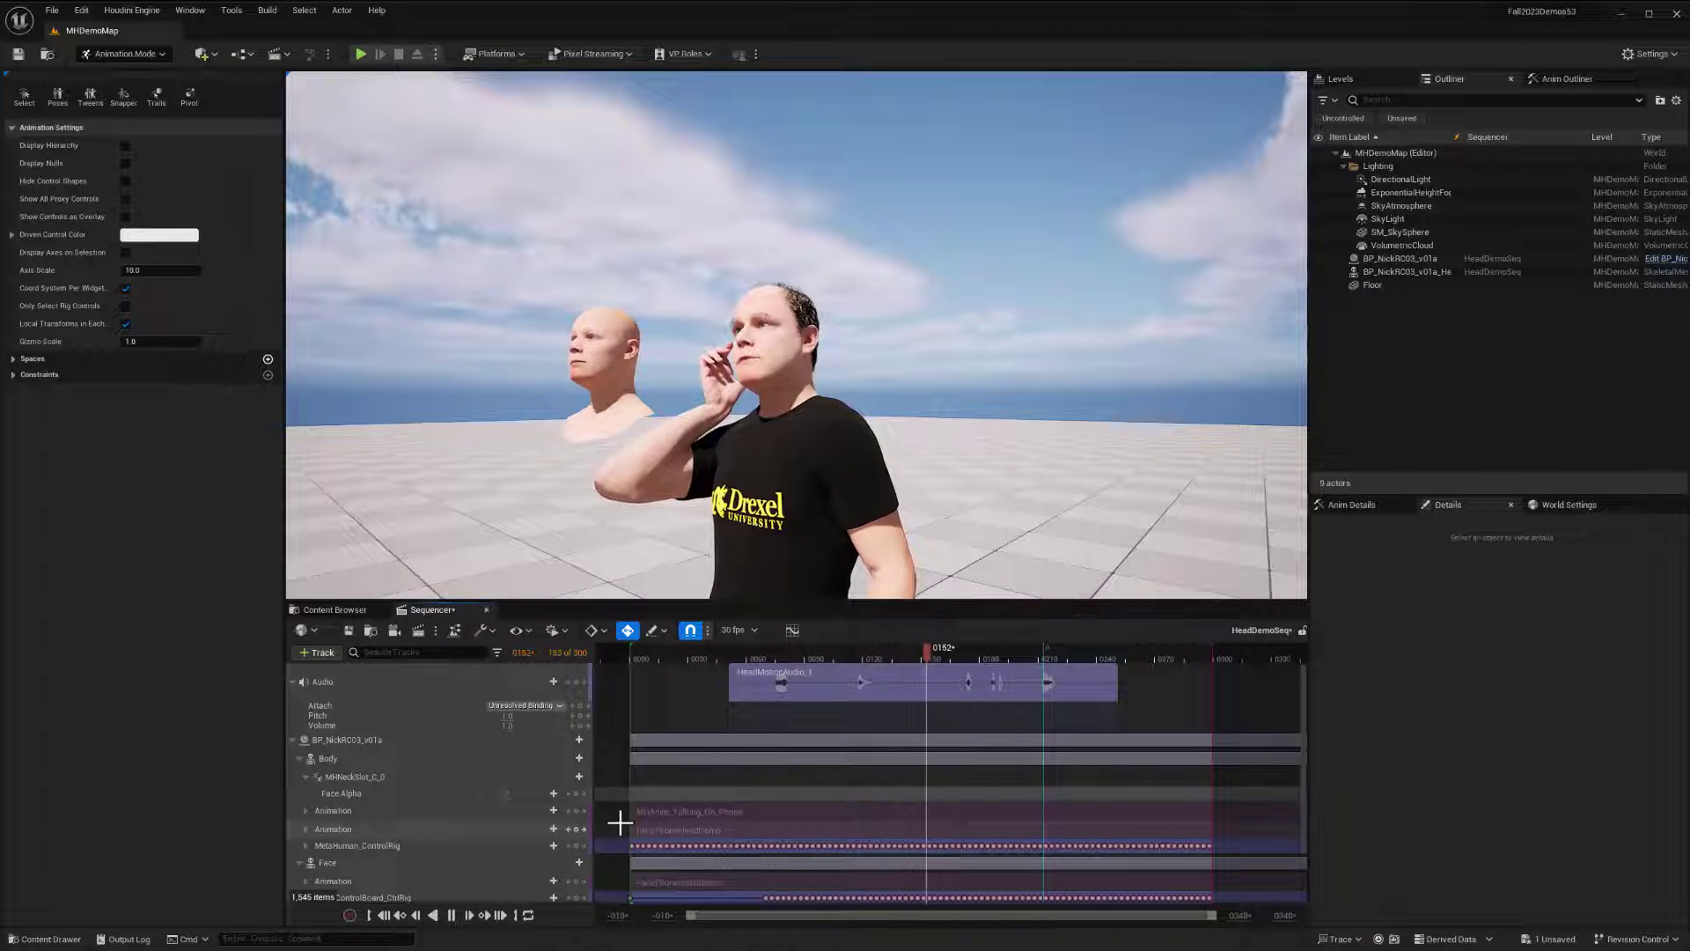
click(452, 915)
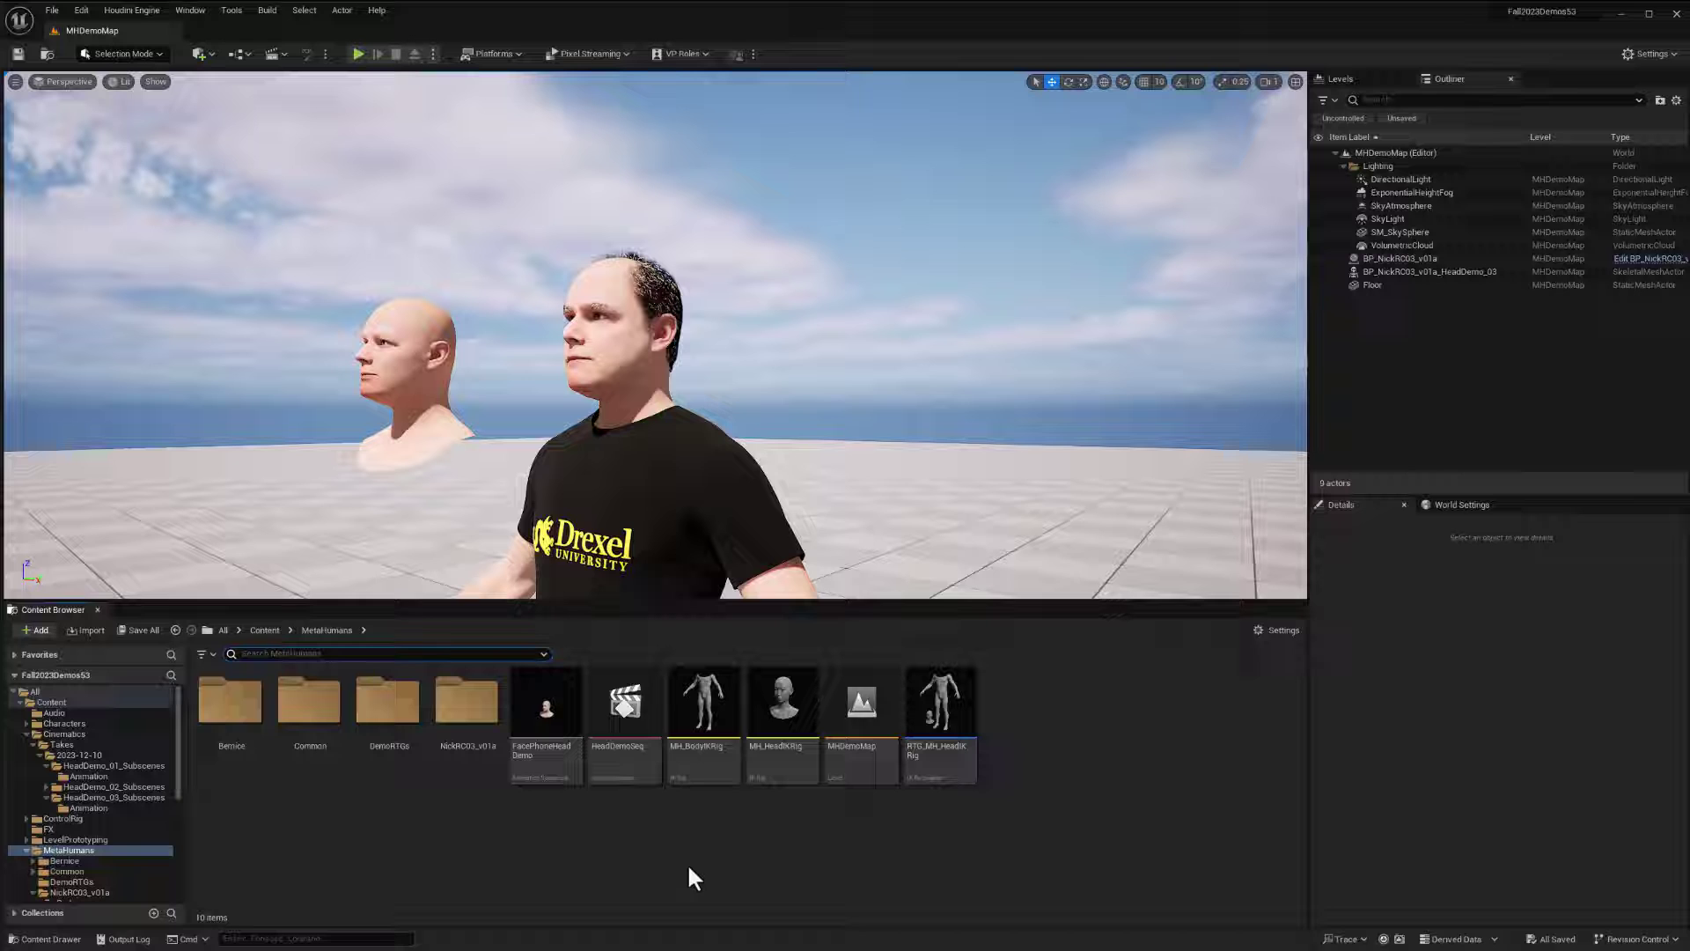
Open the FacePhoneHeadDemo animation sequence and pause its preview playback
click(548, 717)
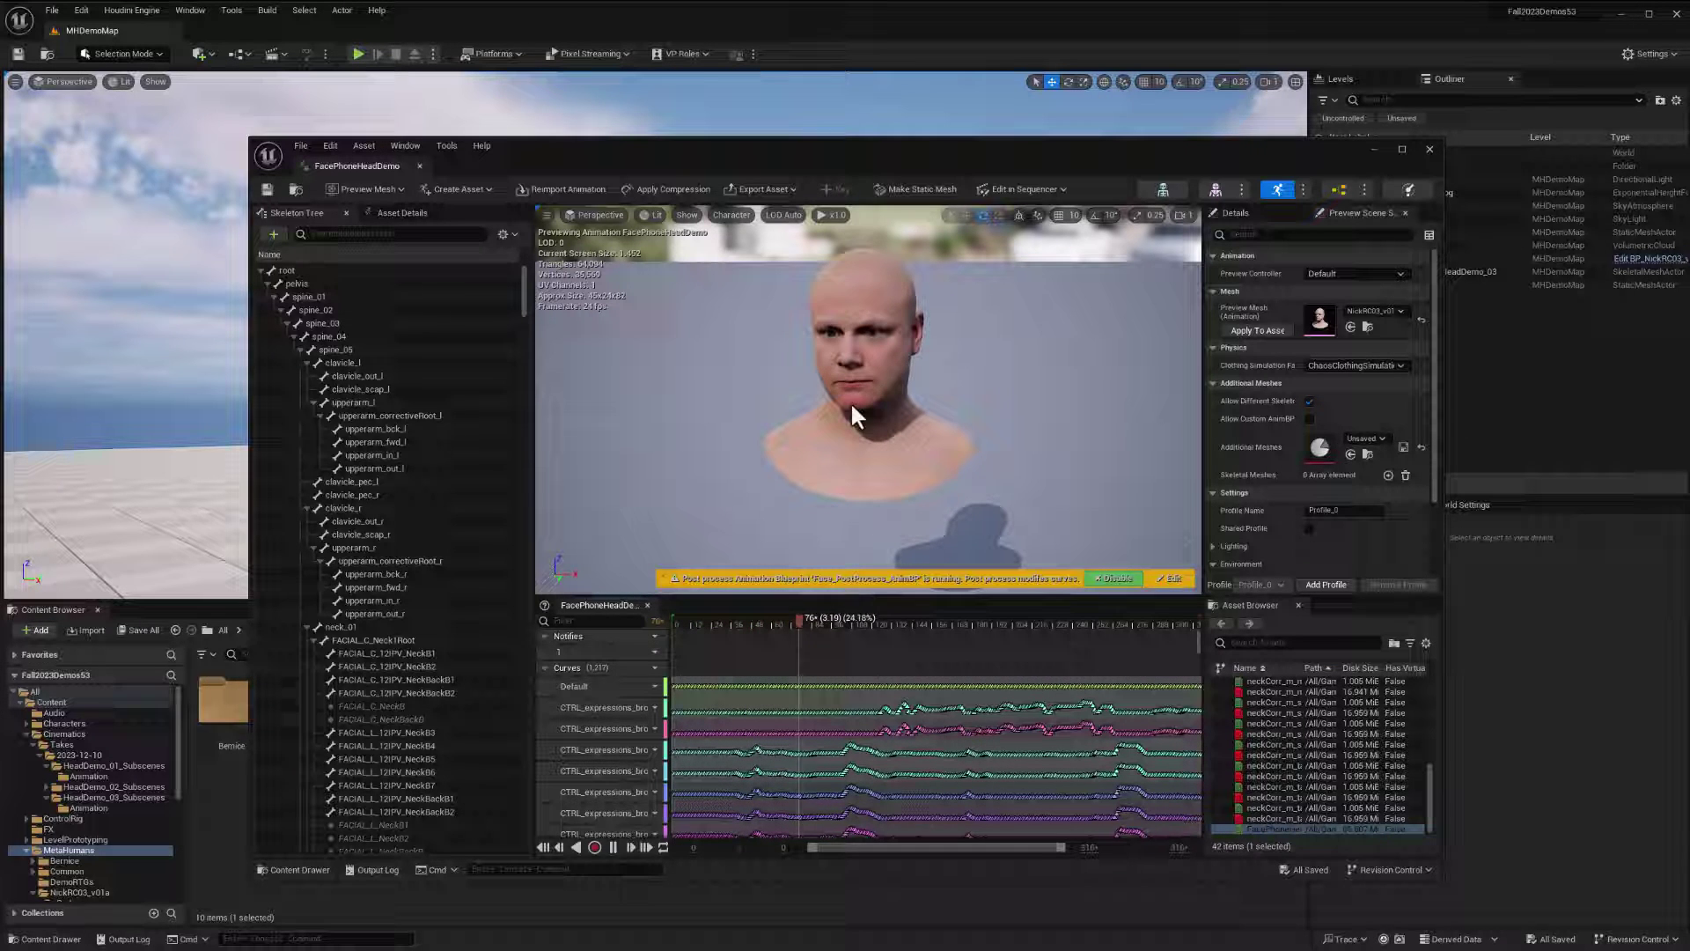
click(614, 848)
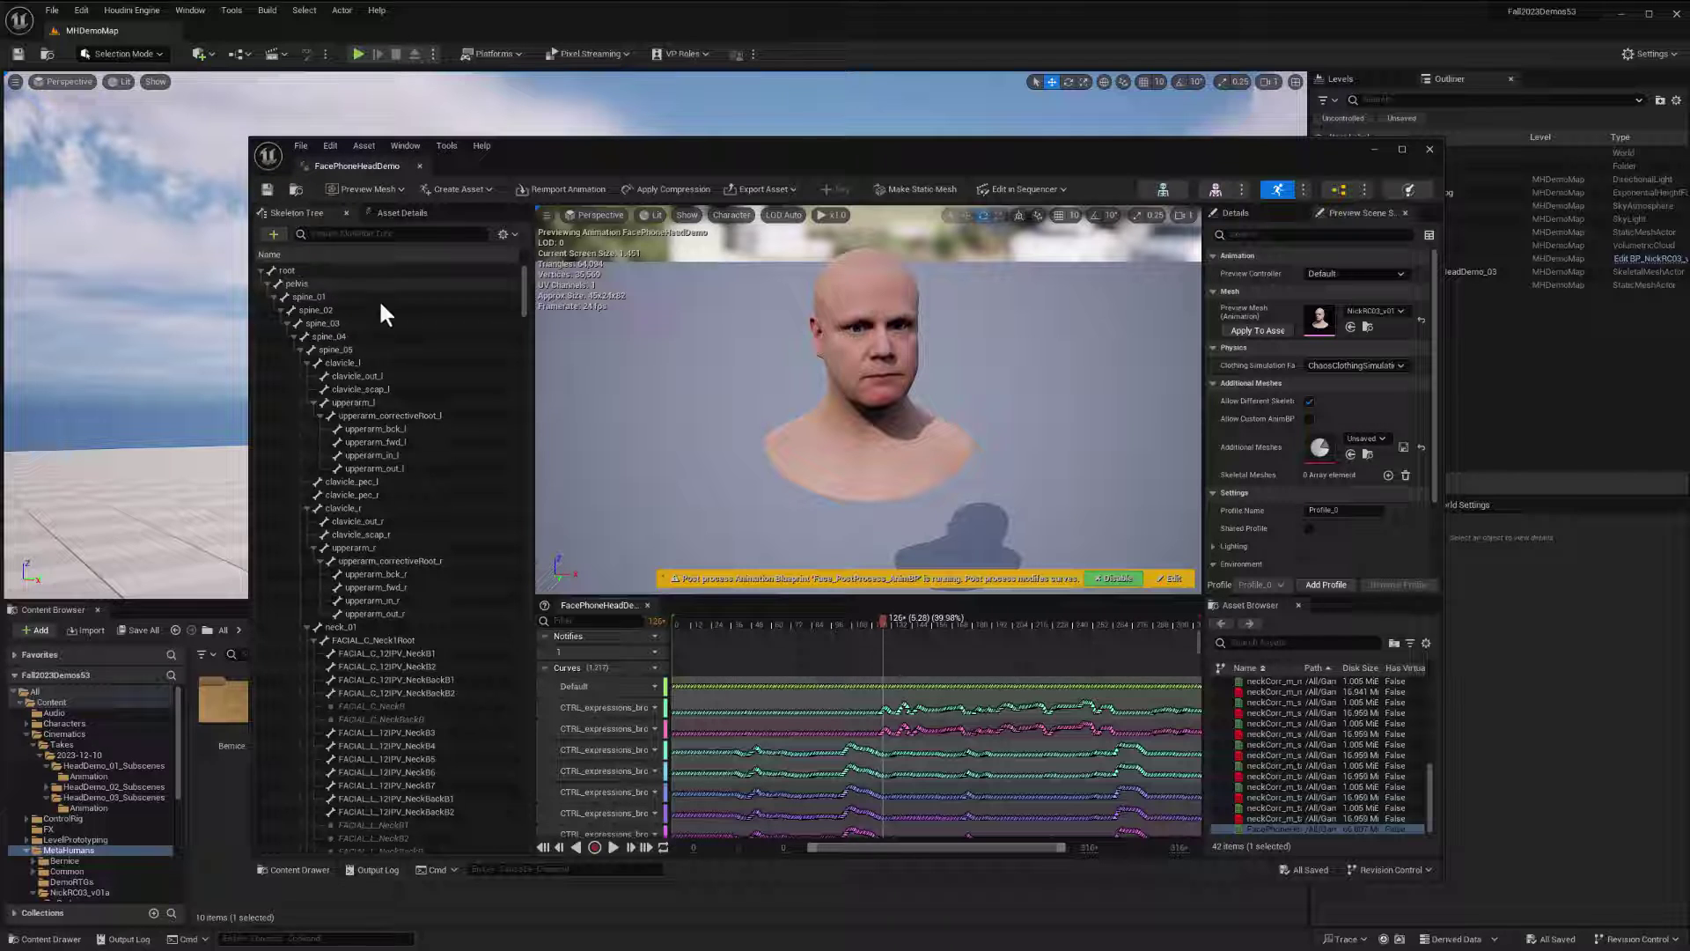
Inspect the root bone in the preview and check the Selected Only setting among the bone drawing options
click(313, 274)
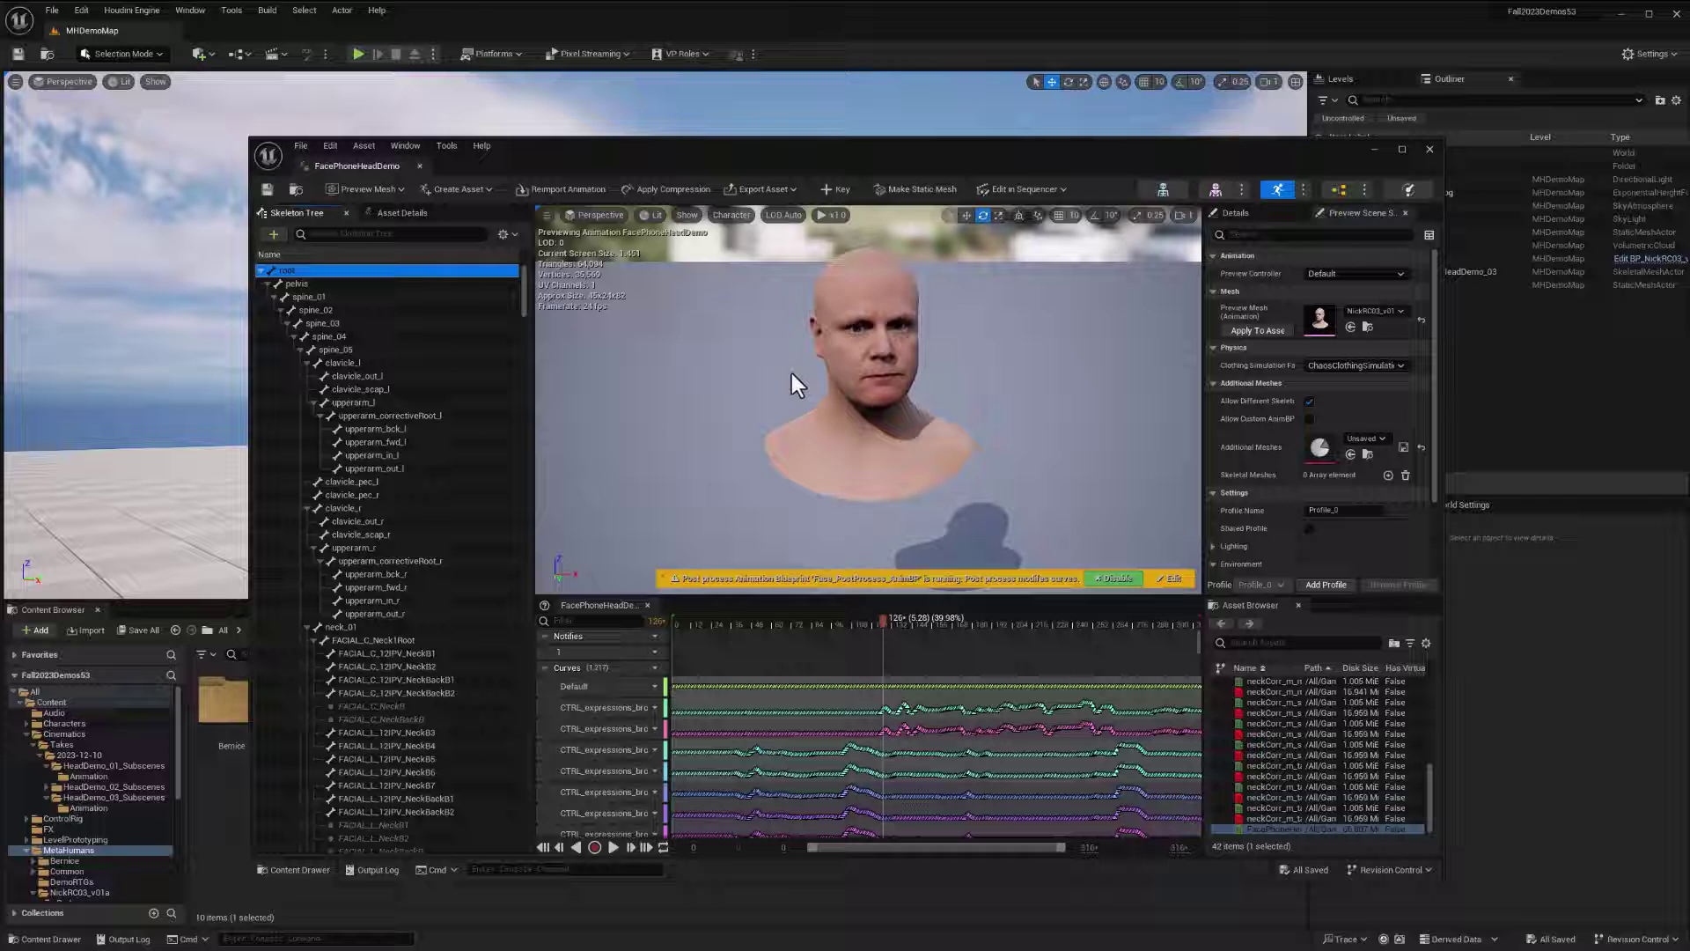
right_drag(791, 374, 733, 314)
click(727, 213)
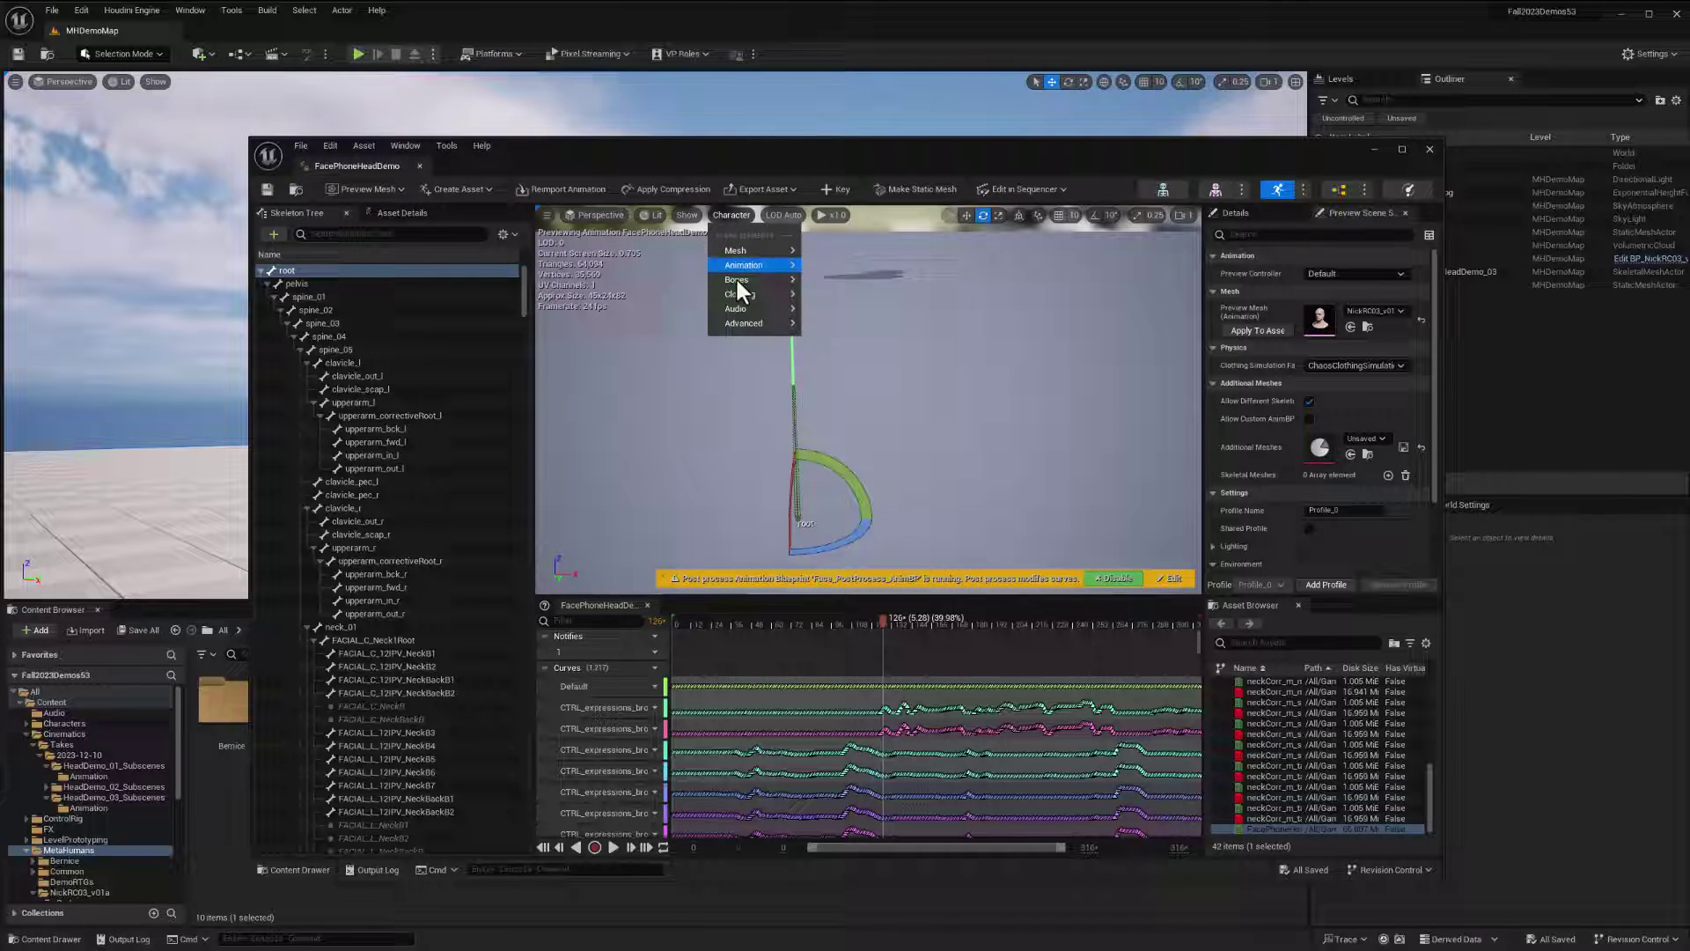
mouse_move(736, 280)
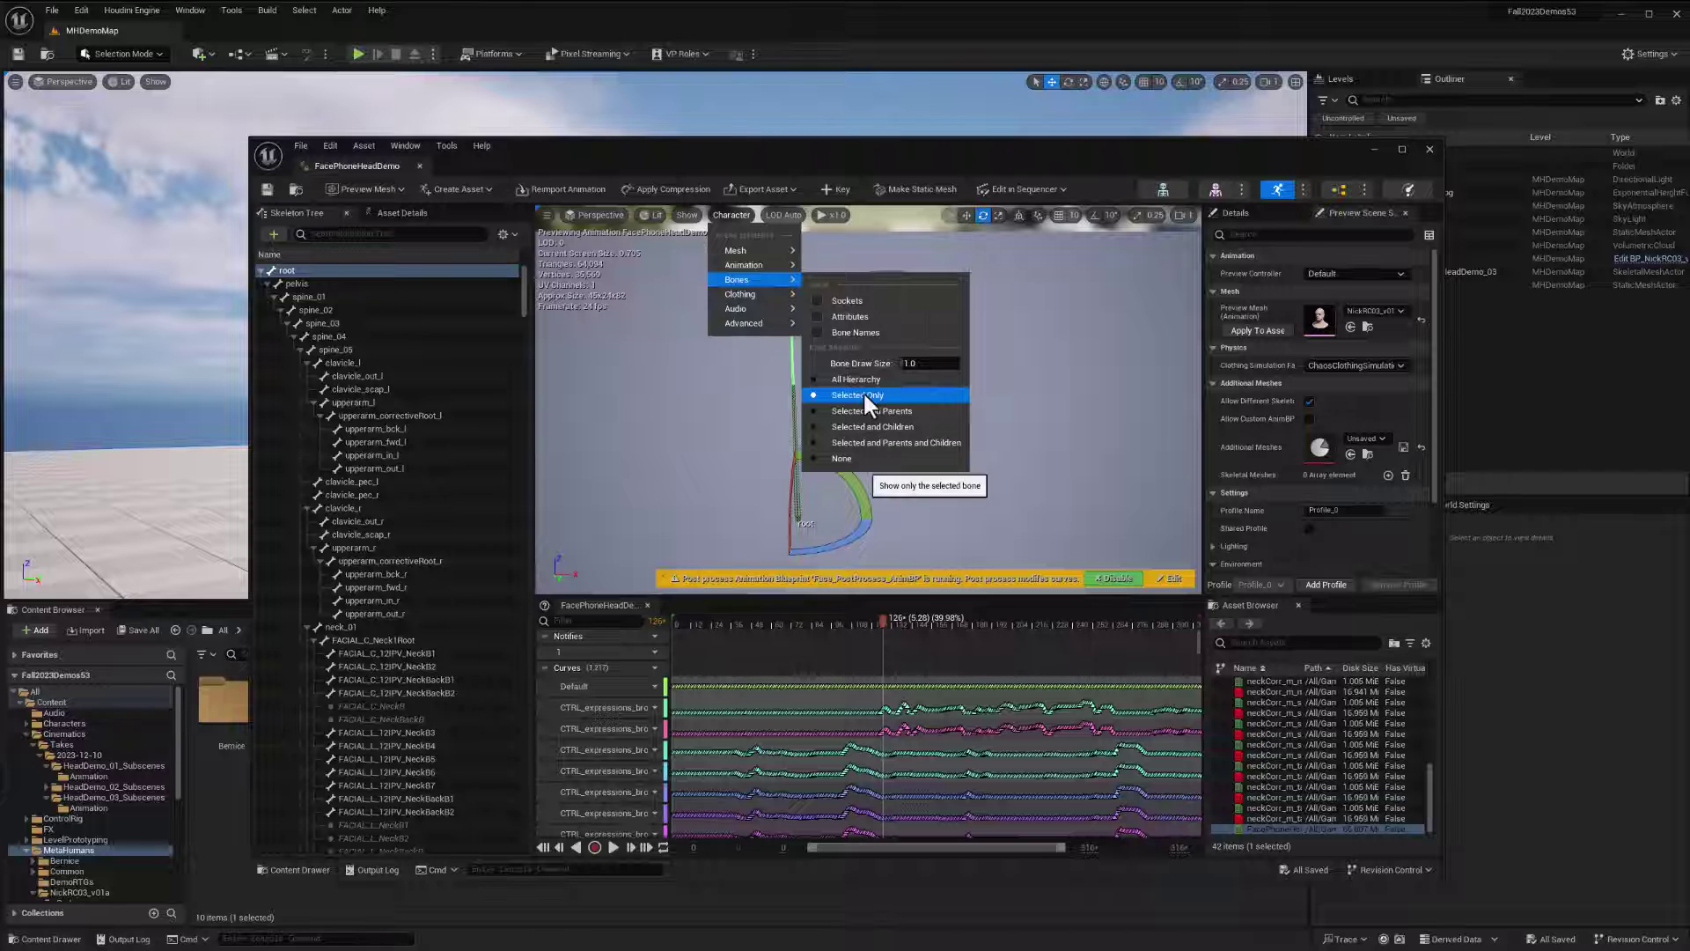
click(366, 269)
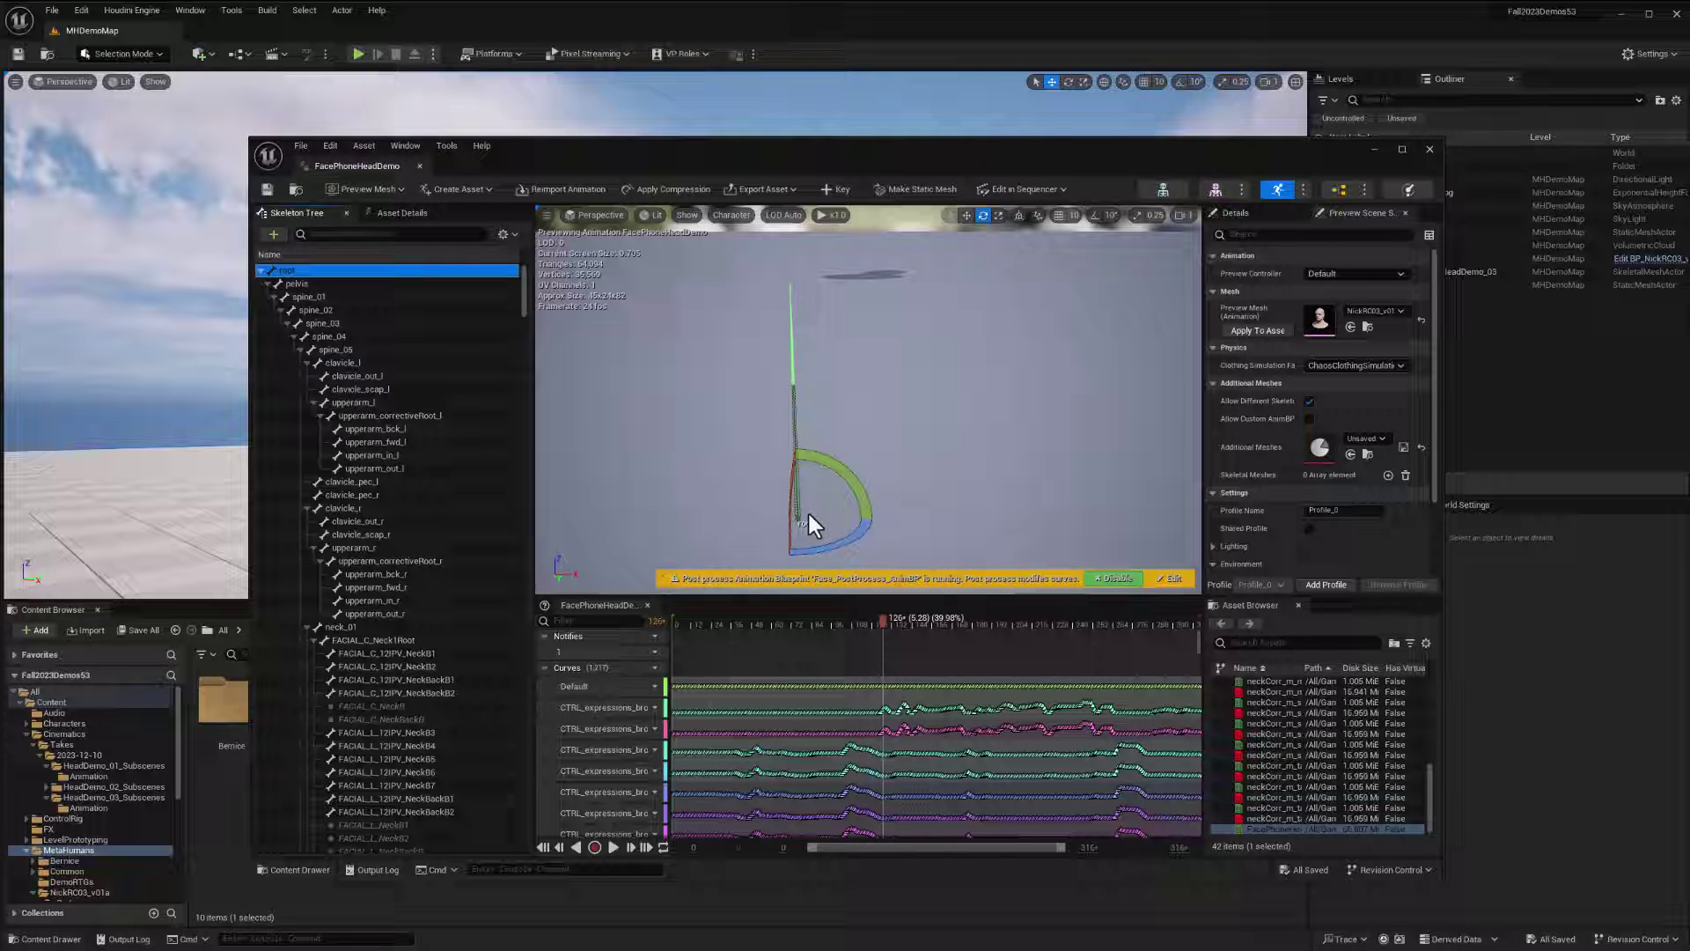
Inspect the pelvis, spine_01, spine_05 and neck_01 bones one after another in the head animation preview
click(334, 280)
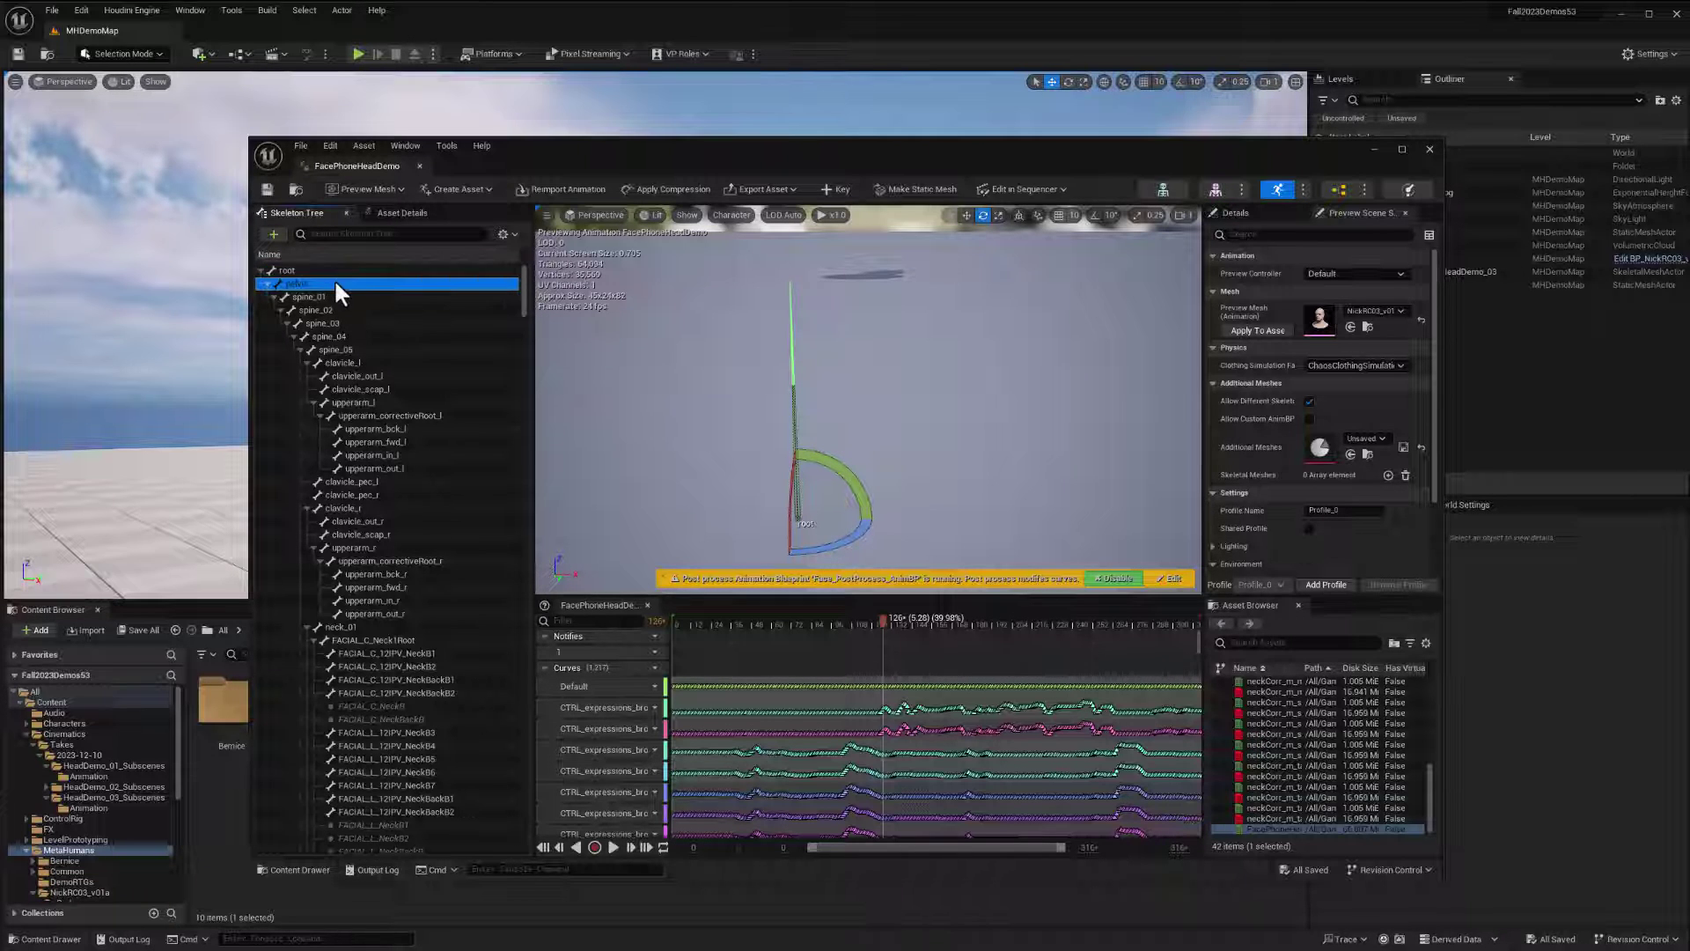
right_drag(974, 432, 974, 352)
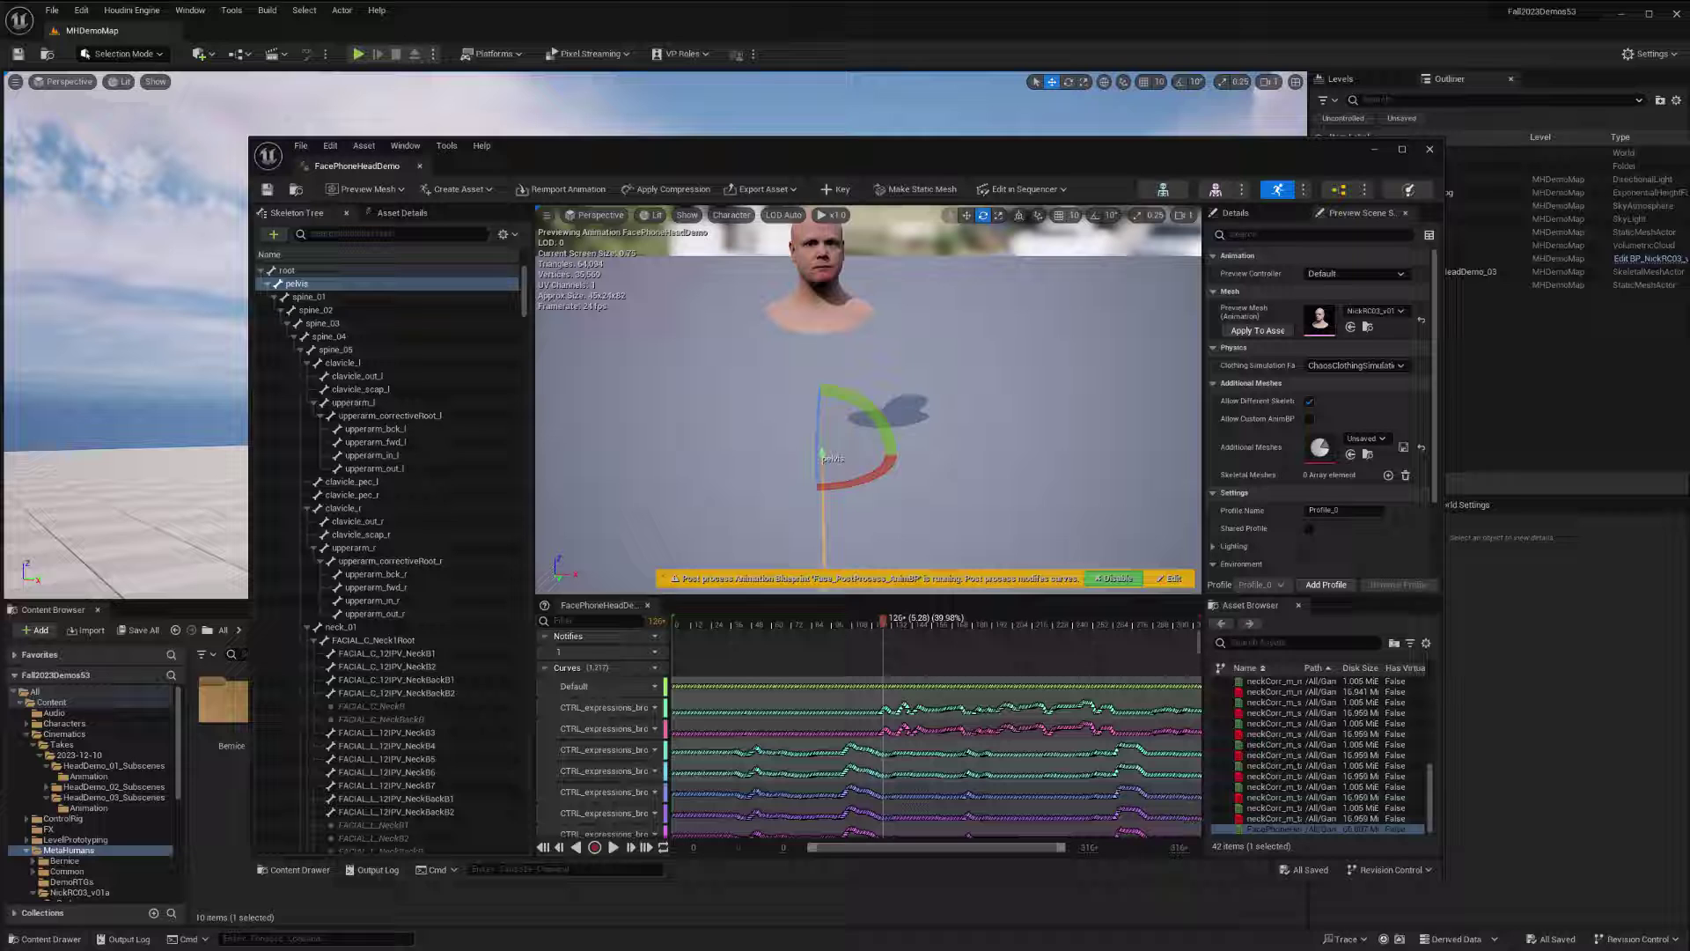
click(340, 298)
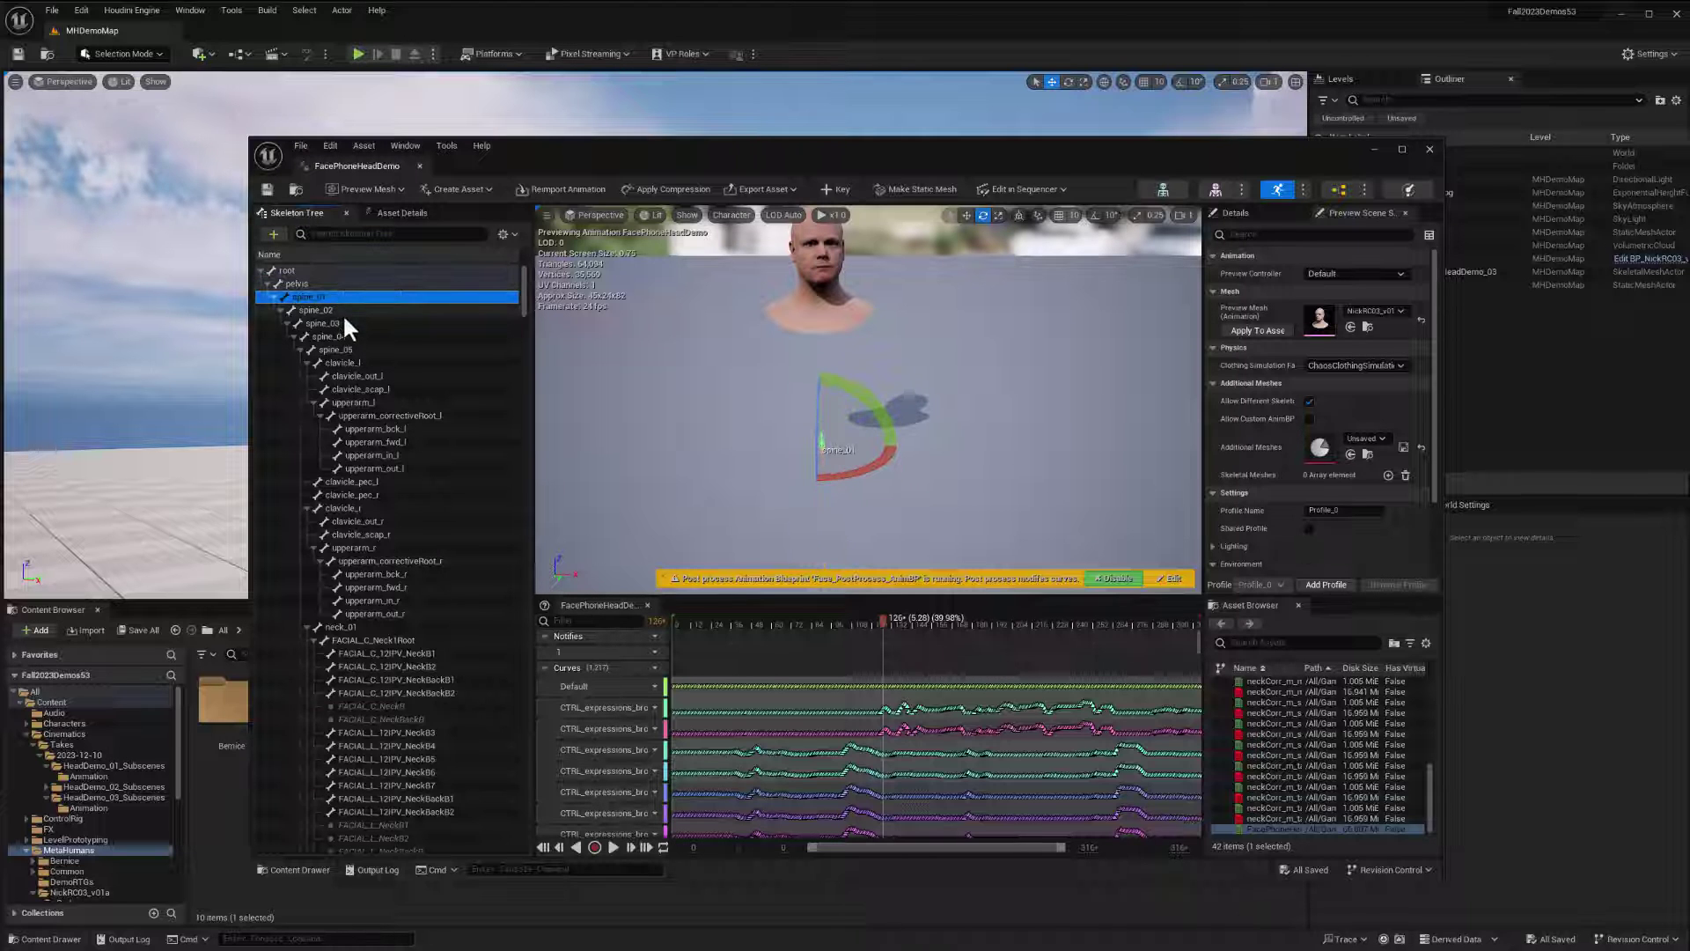
click(360, 350)
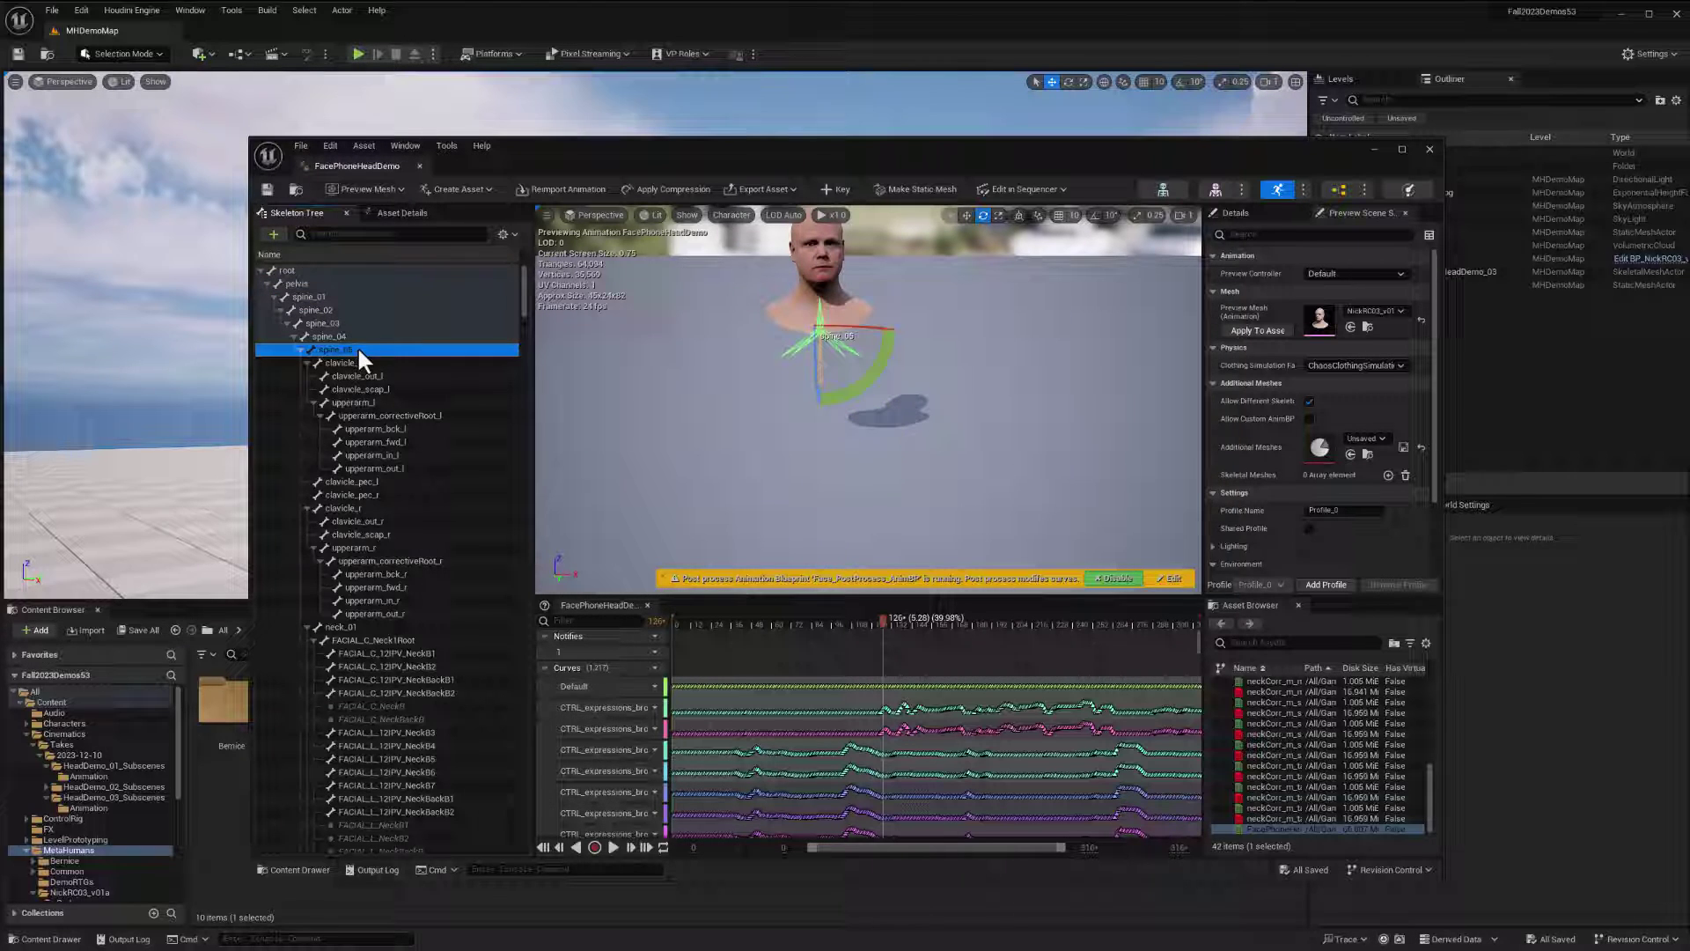
click(342, 627)
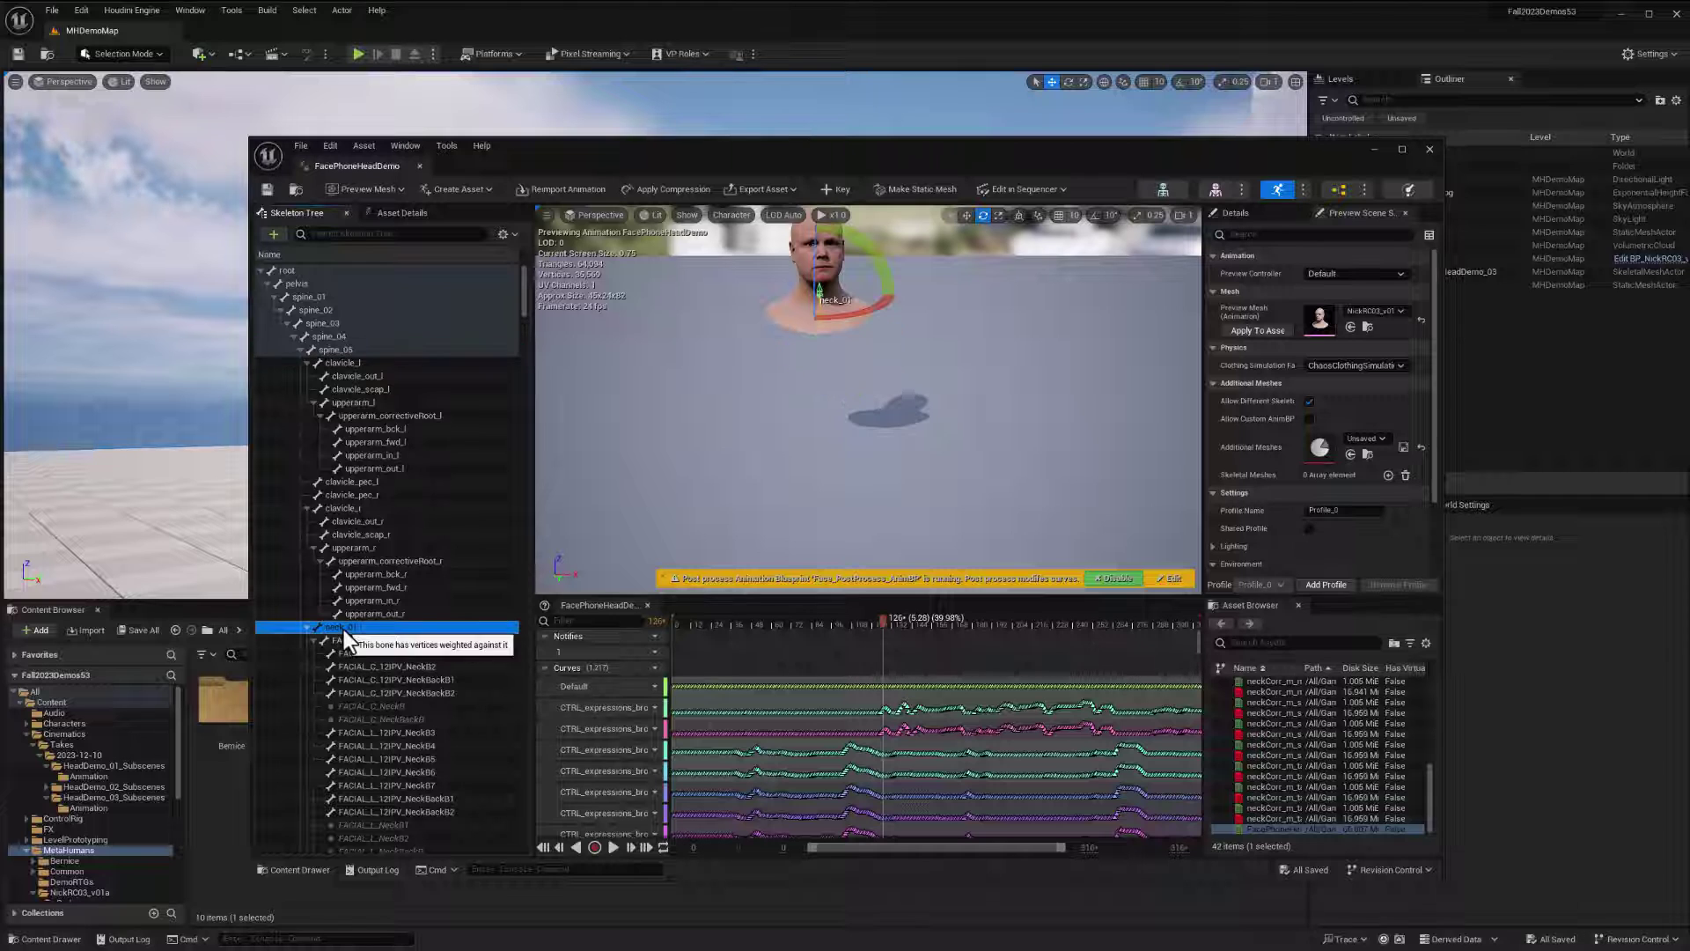
Collapse the FACIAL_C_Neck1Root bones, examine the neck_02 bone up close on the head, and close the animation editor
scroll(433, 605, down, 3)
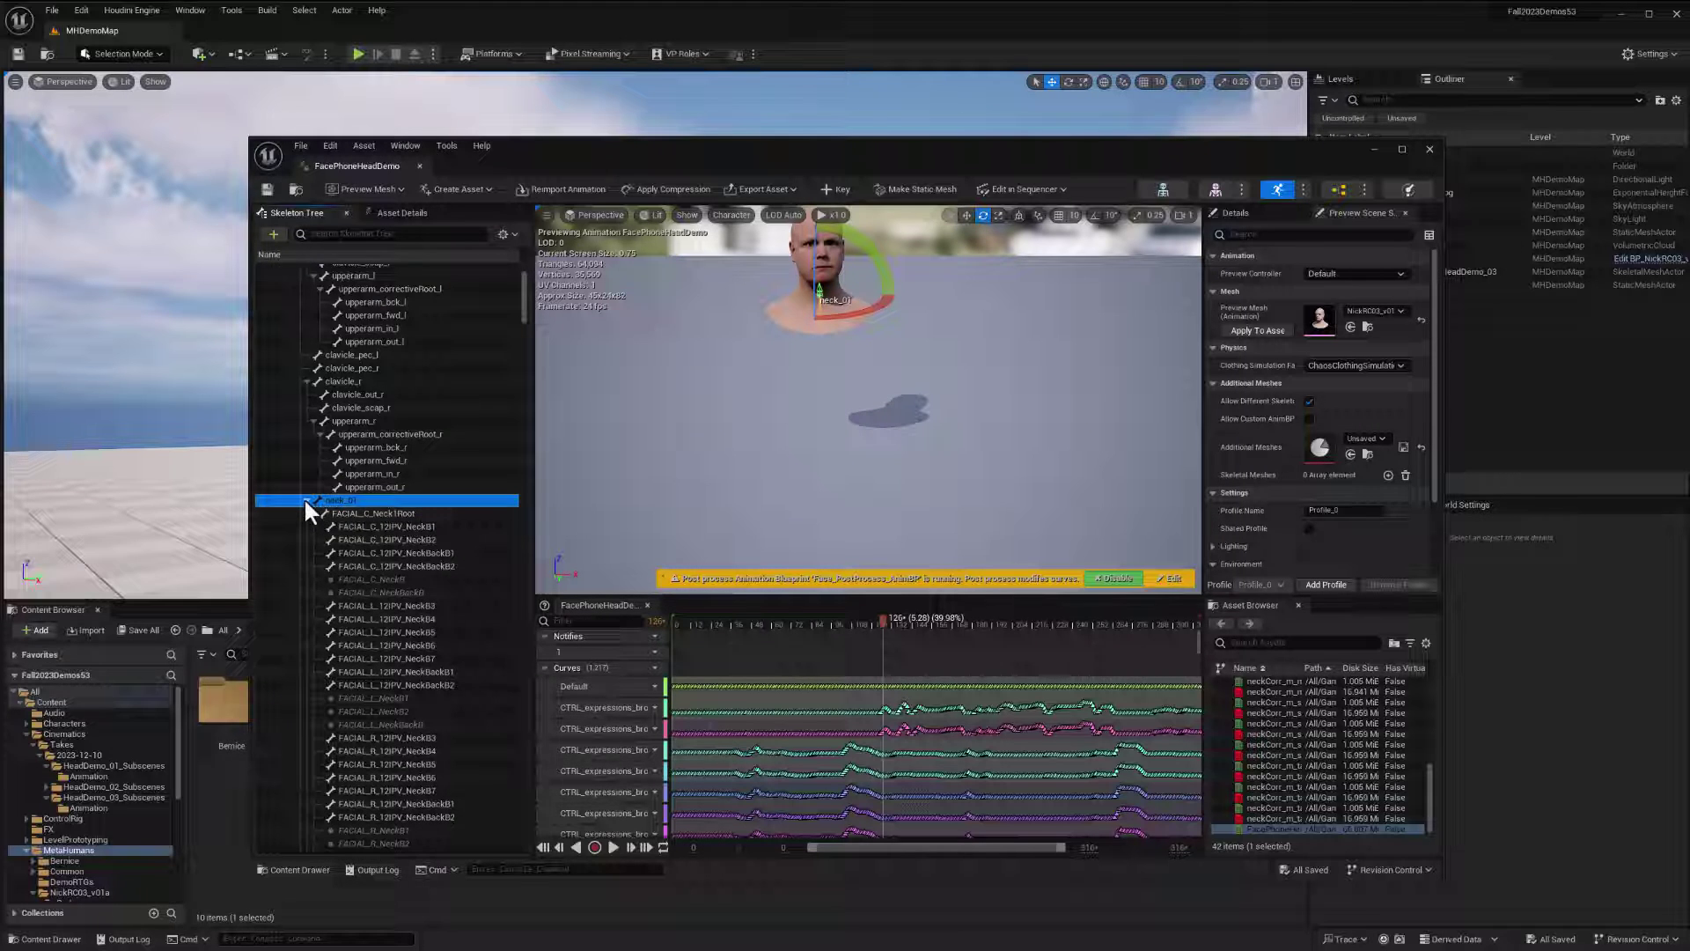
click(313, 513)
click(348, 527)
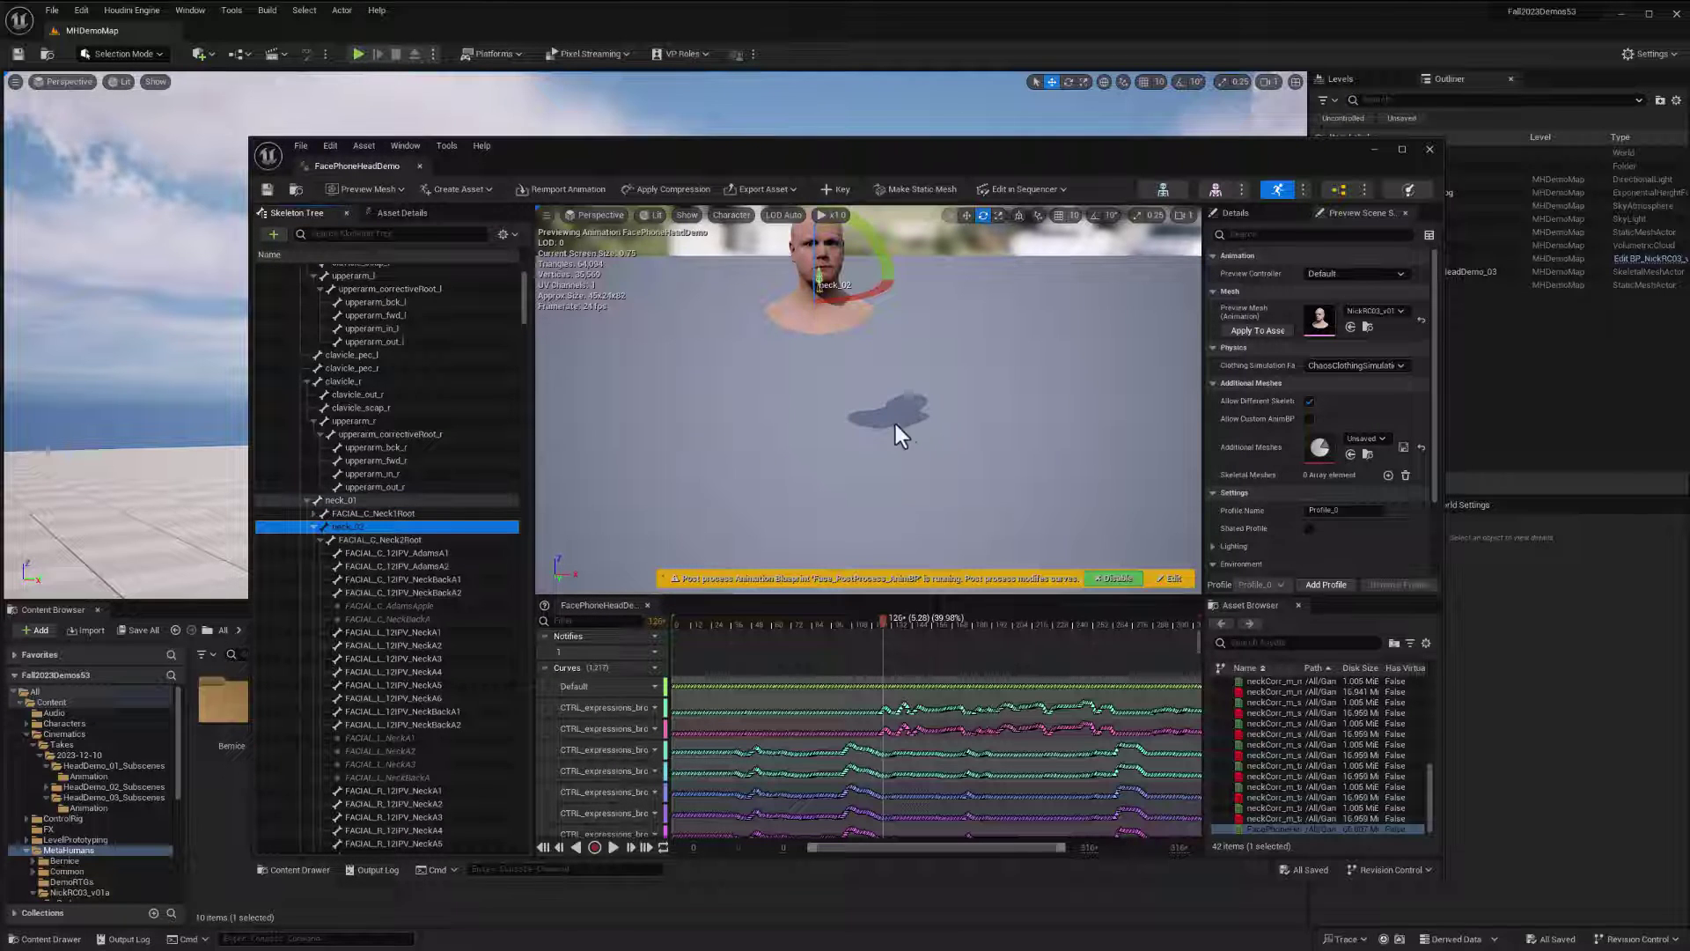
key(f)
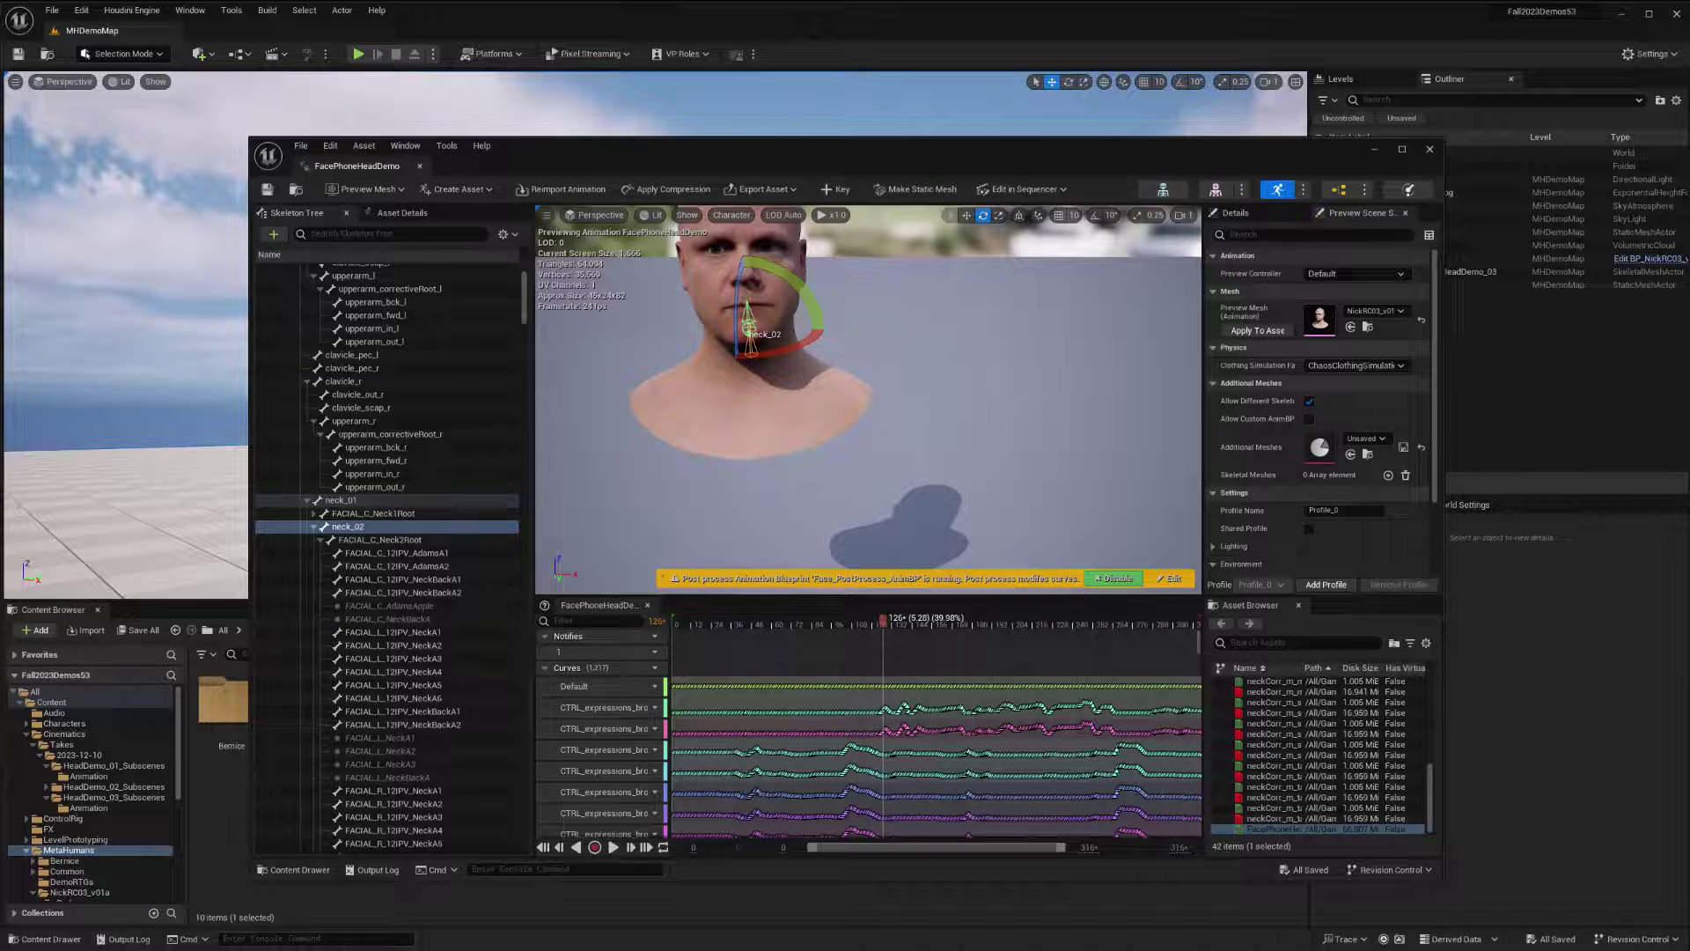
scroll(959, 396, up, 3)
drag(986, 384, 961, 384)
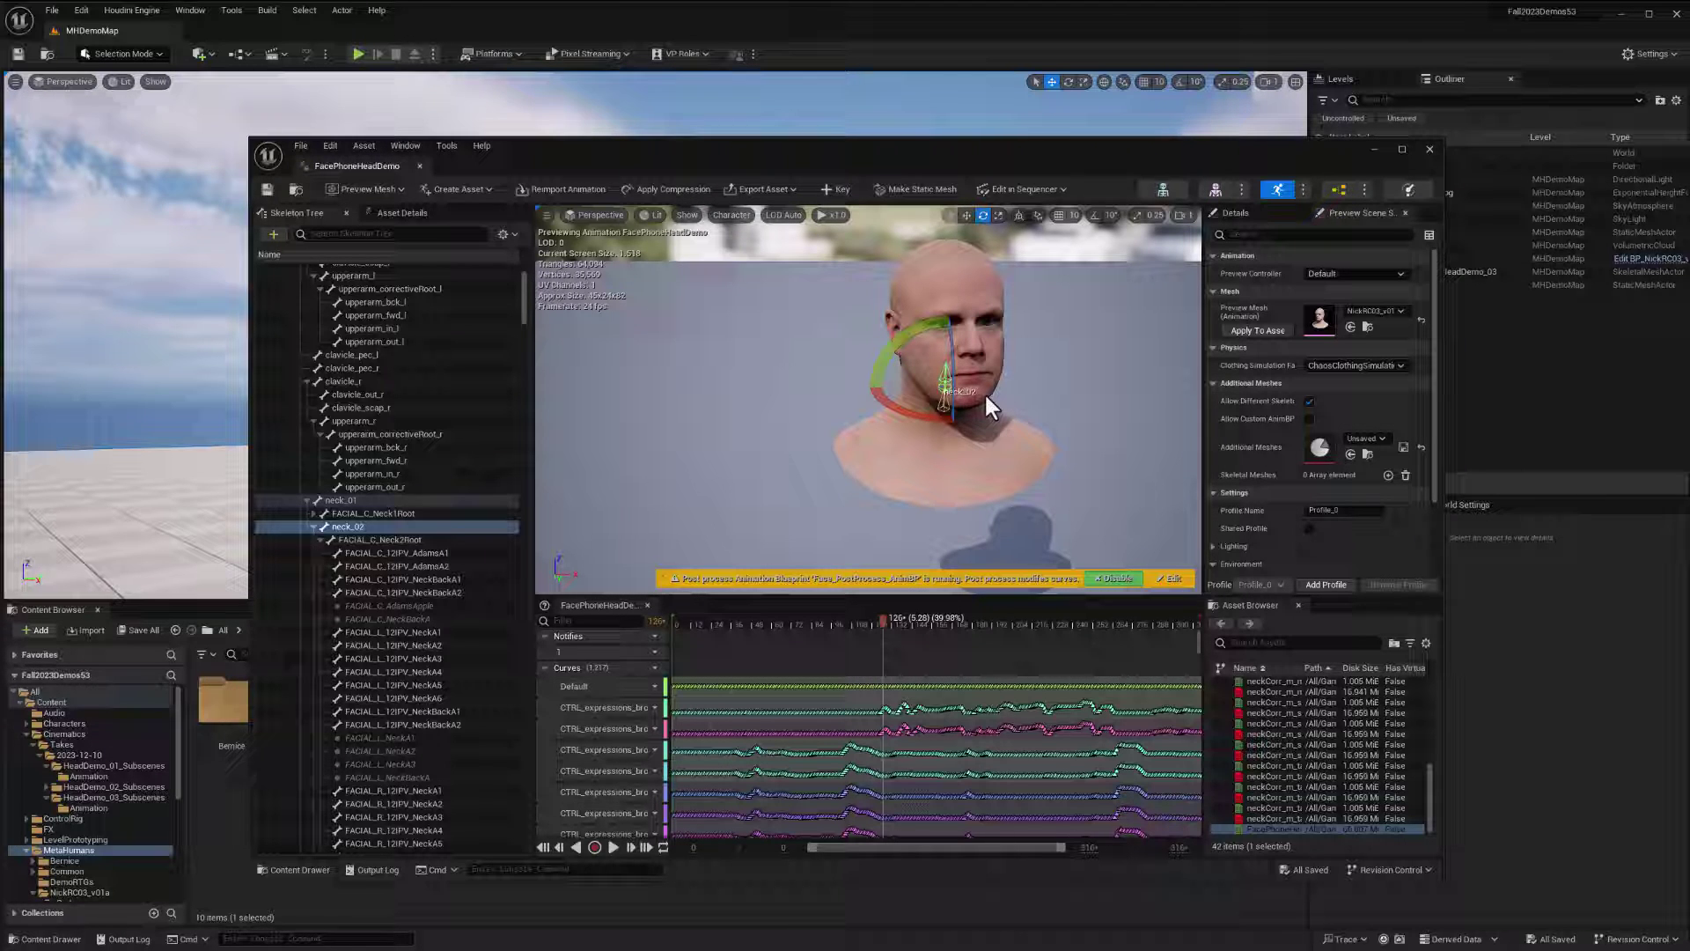
click(1426, 148)
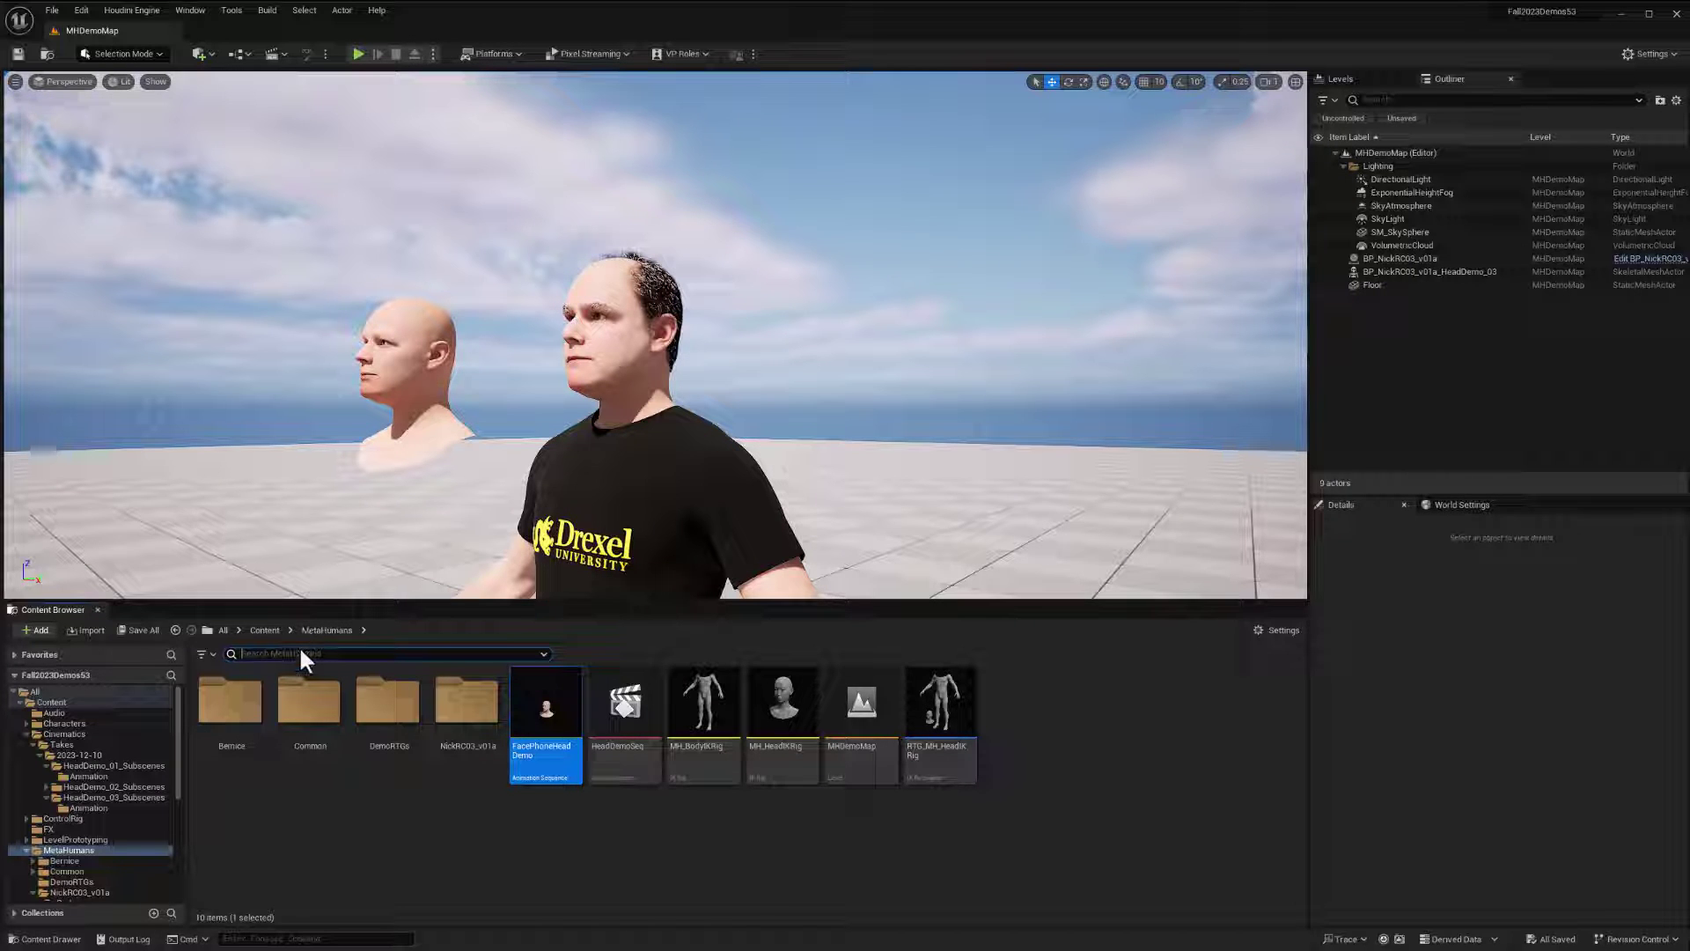
Find the metahuman_base_skel skeleton among the MetaHumans assets, open it and display its retarget sources
text(bas)
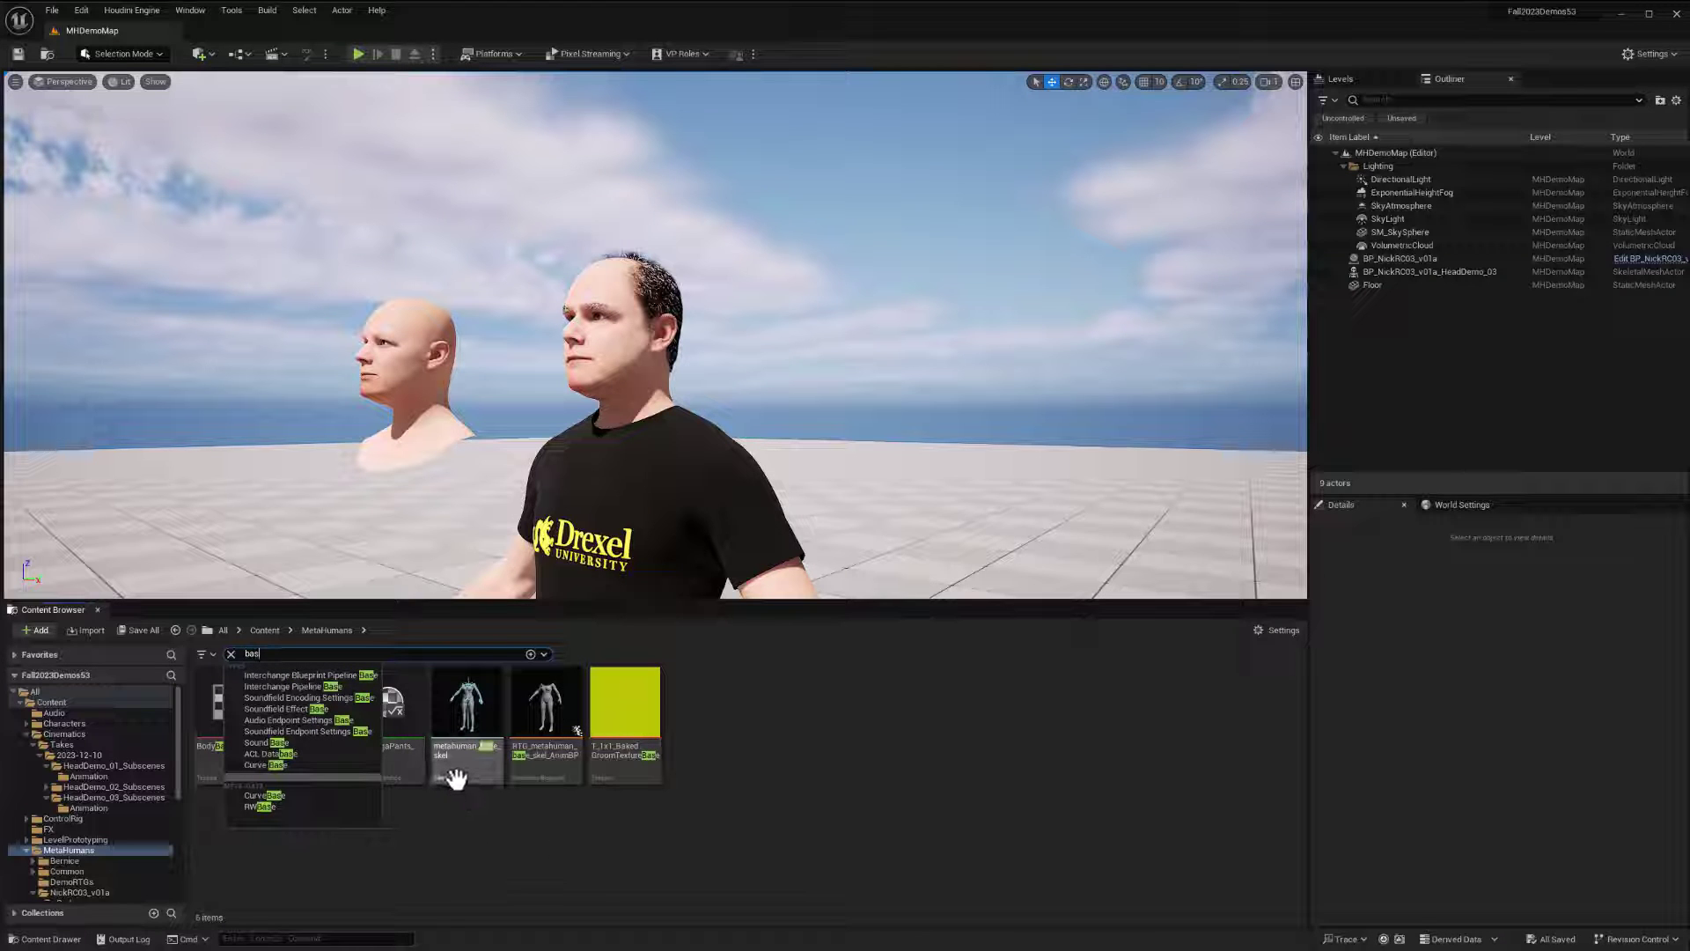
click(461, 766)
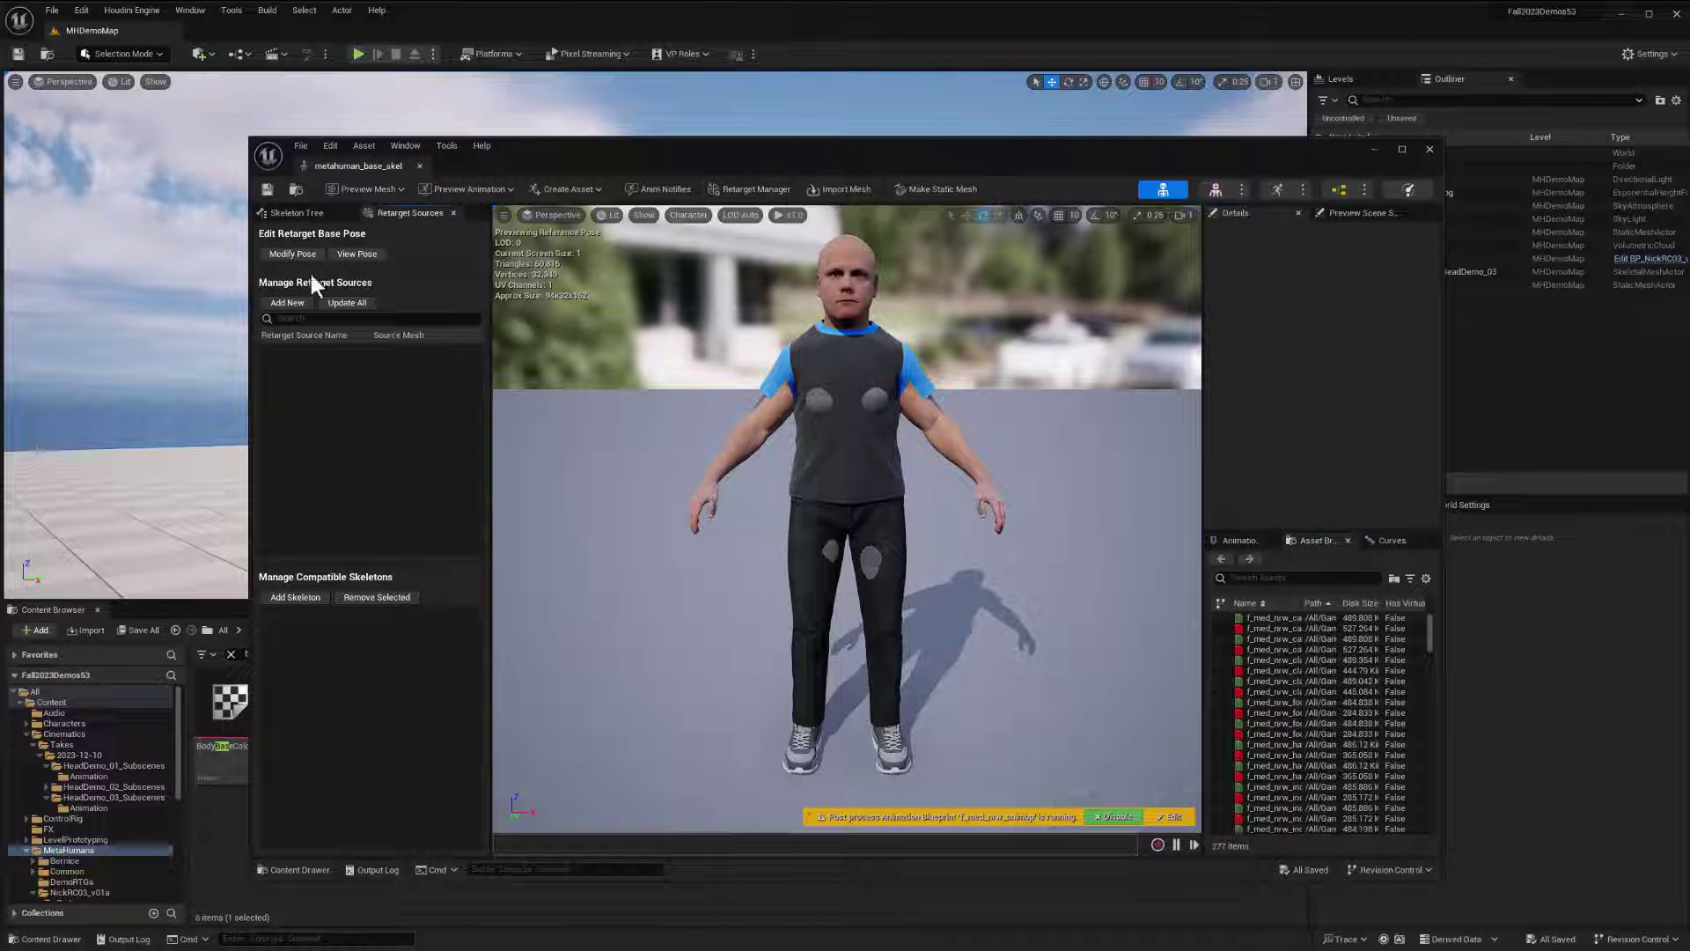
click(454, 213)
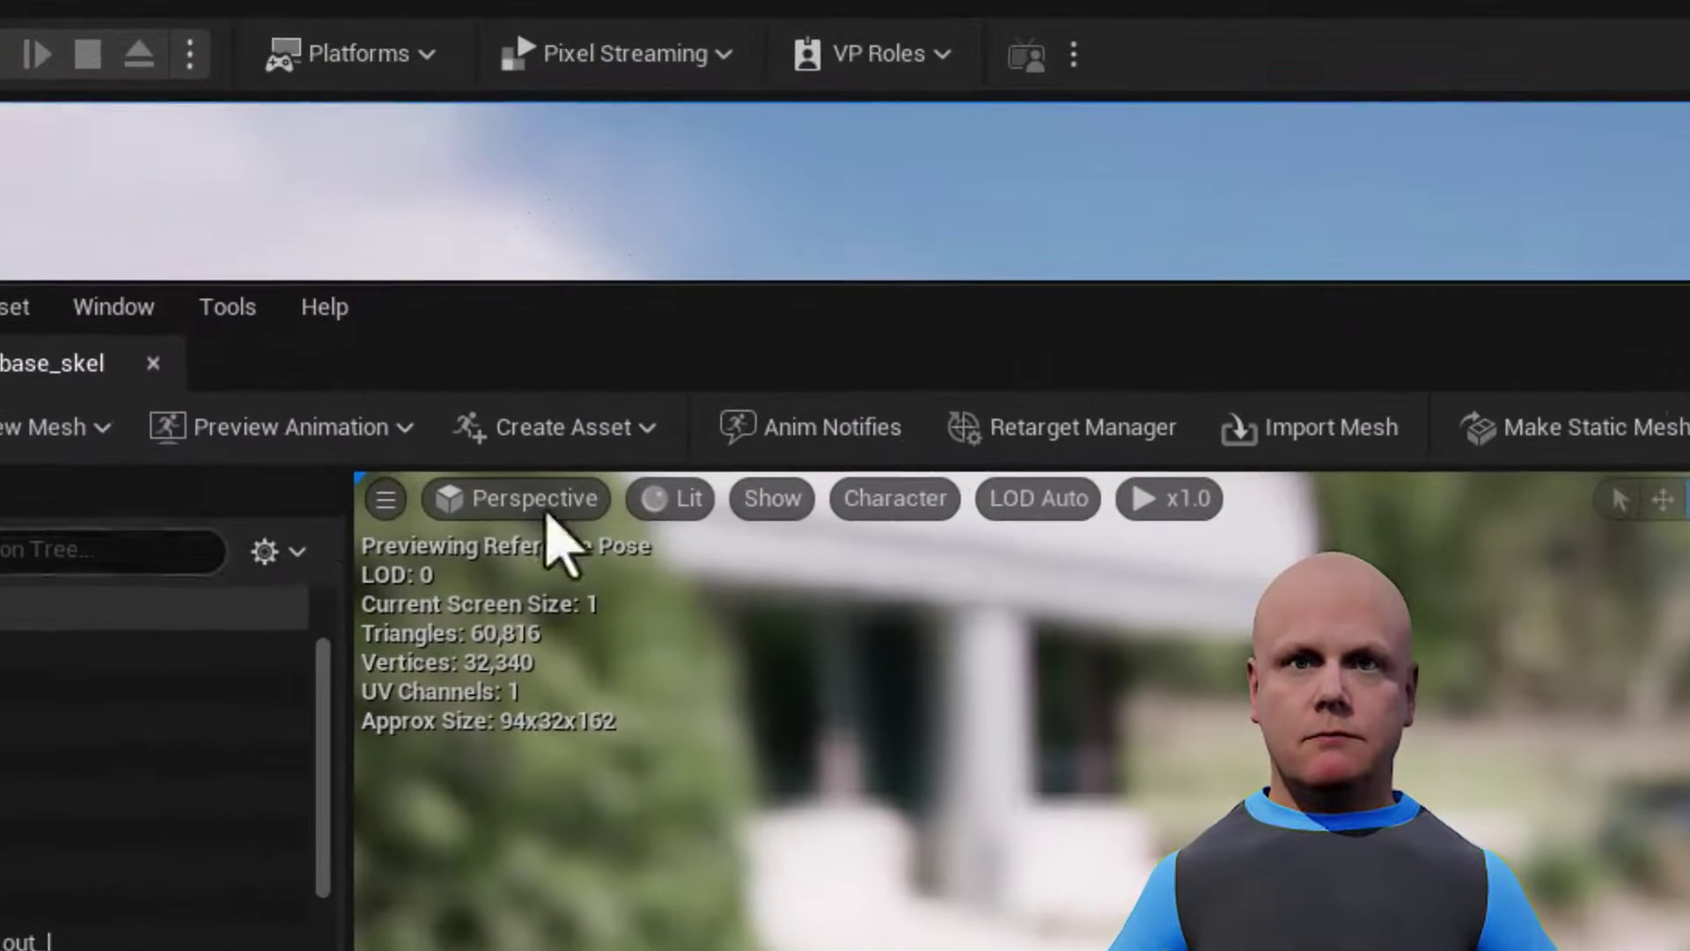
click(1074, 431)
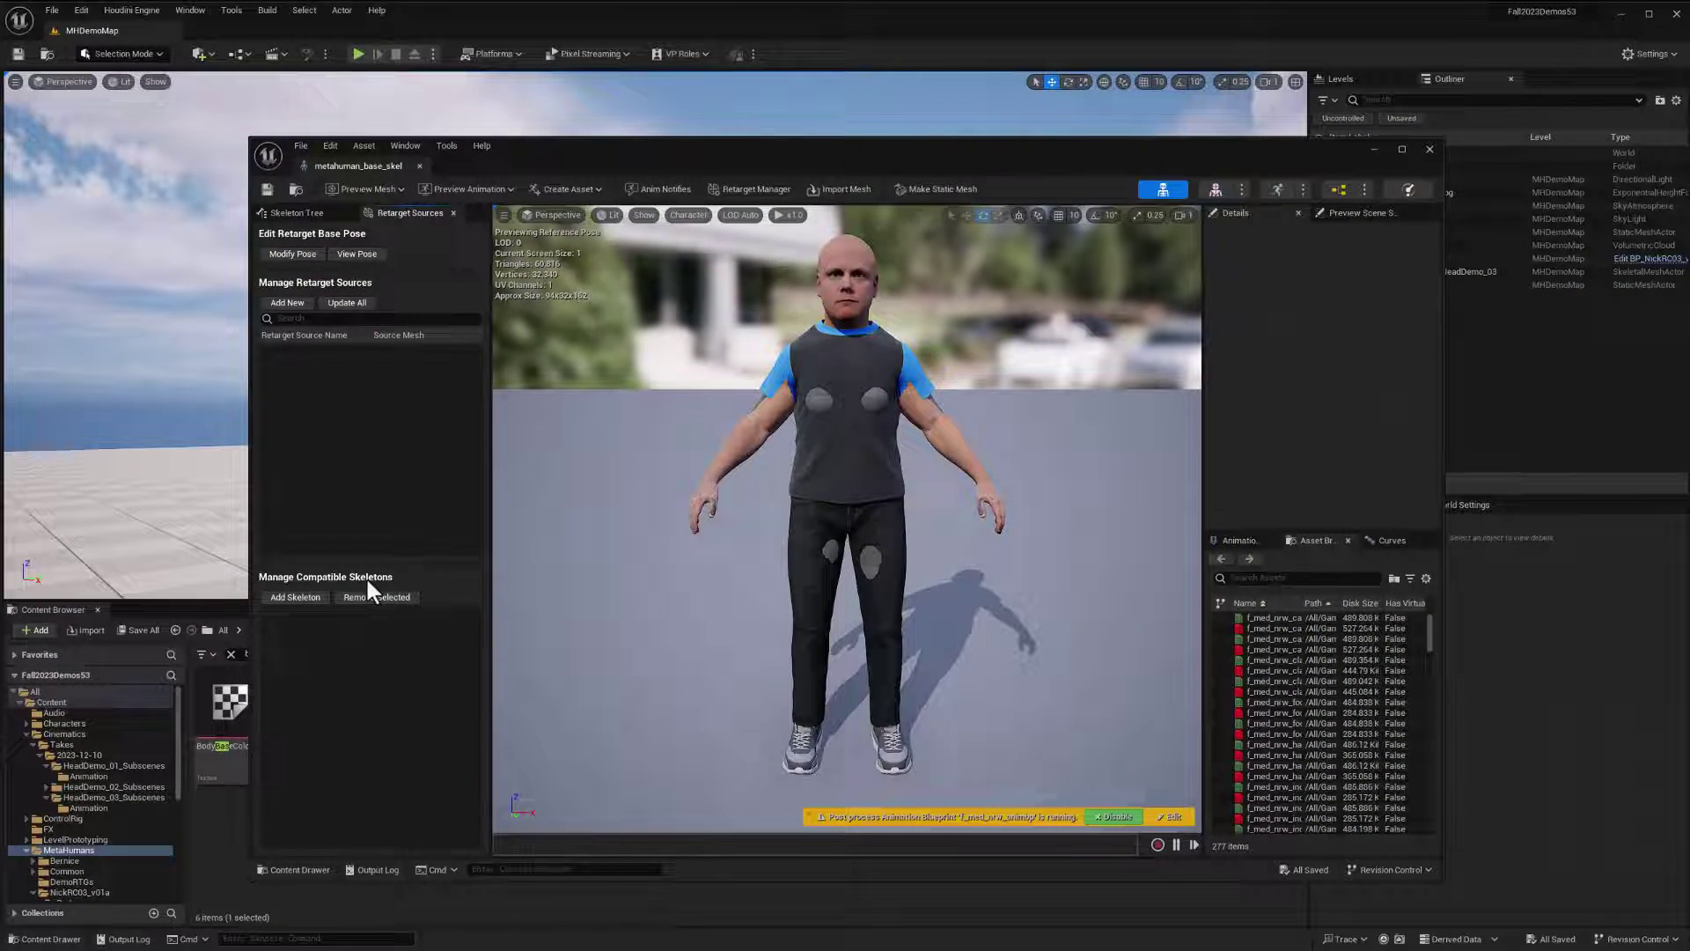
Add Face_Archetype_Skeleton as a compatible skeleton of metahuman_base_skel, close the skeleton editor and save the change
click(291, 602)
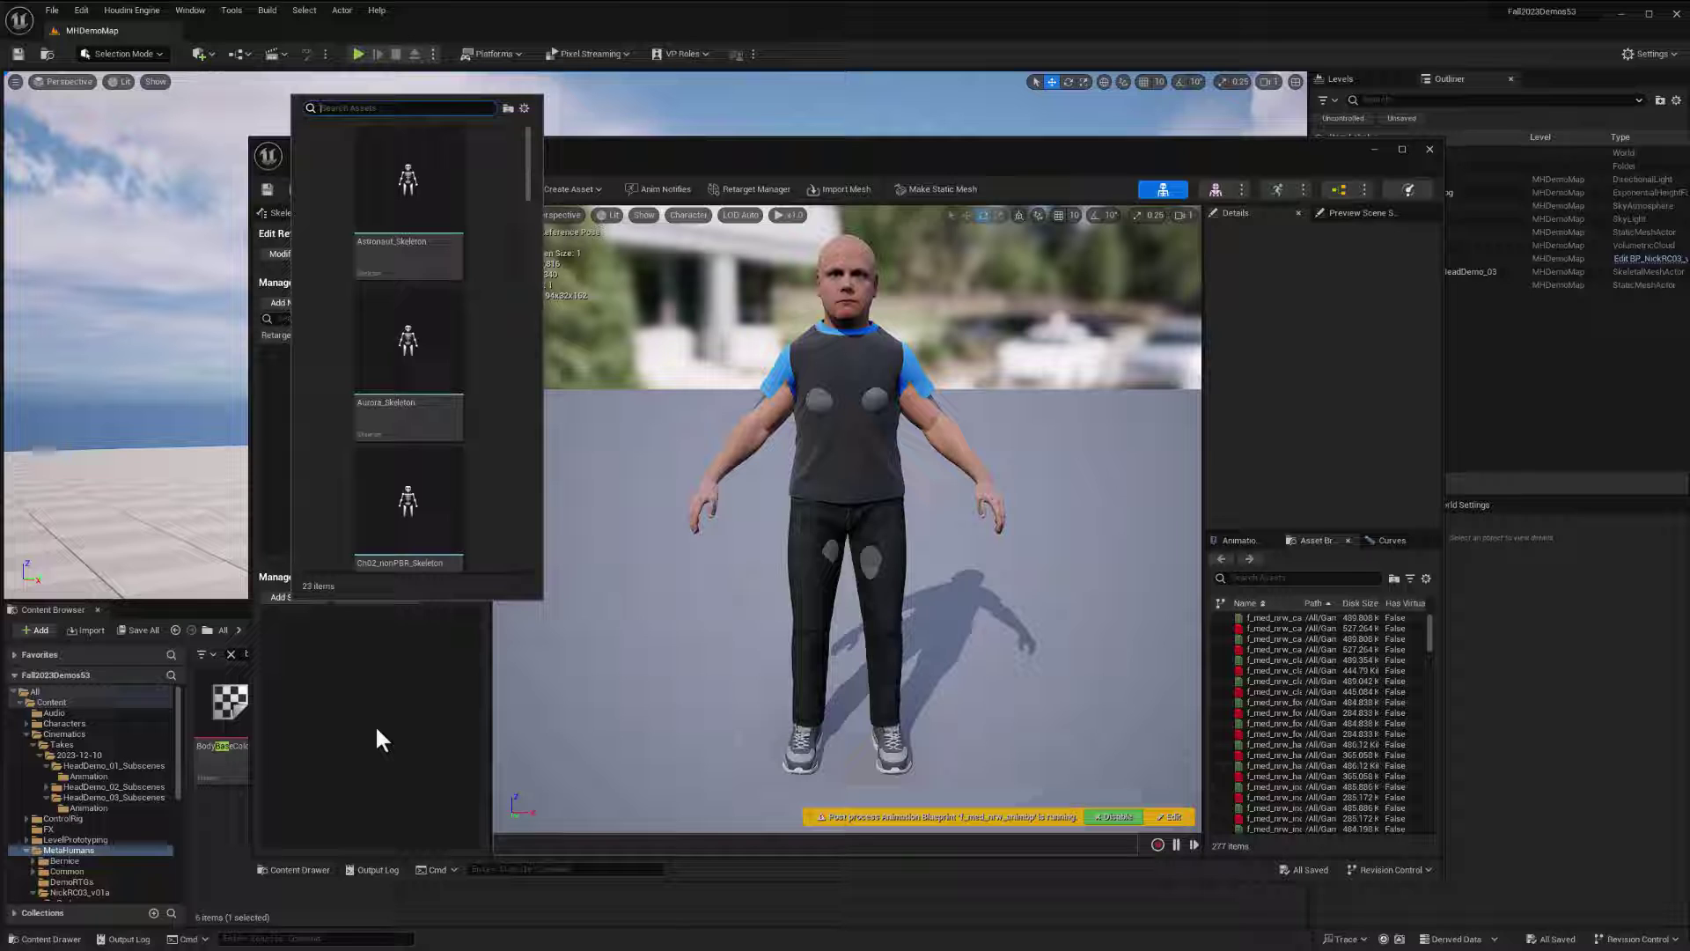
text(face)
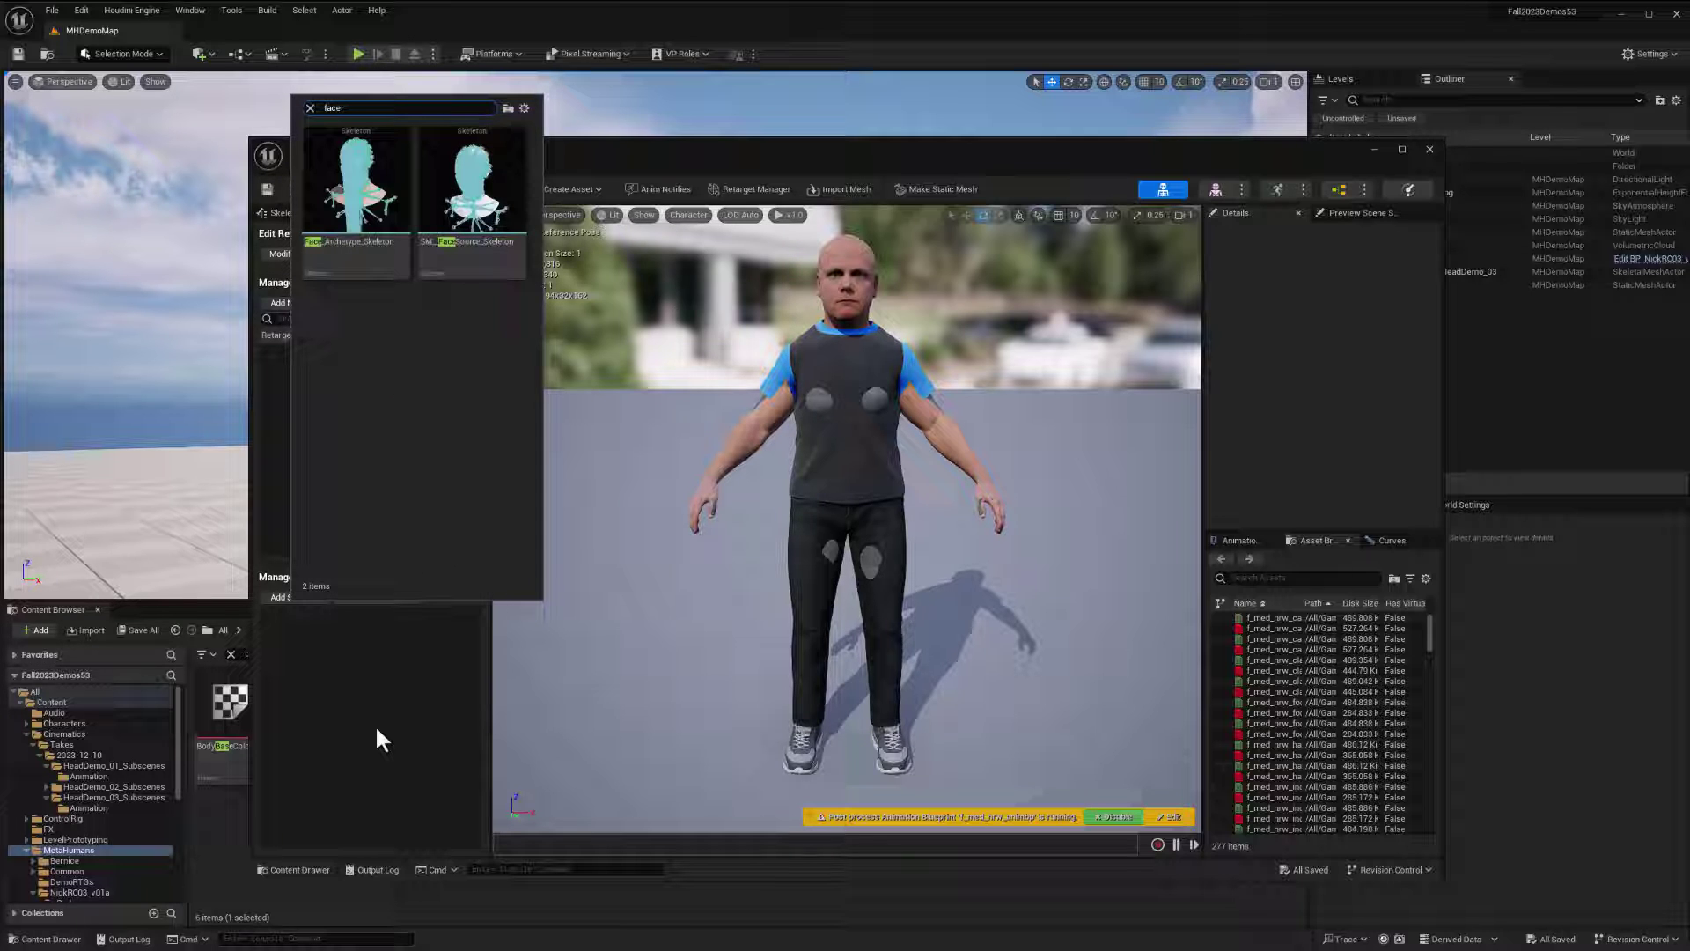
click(367, 195)
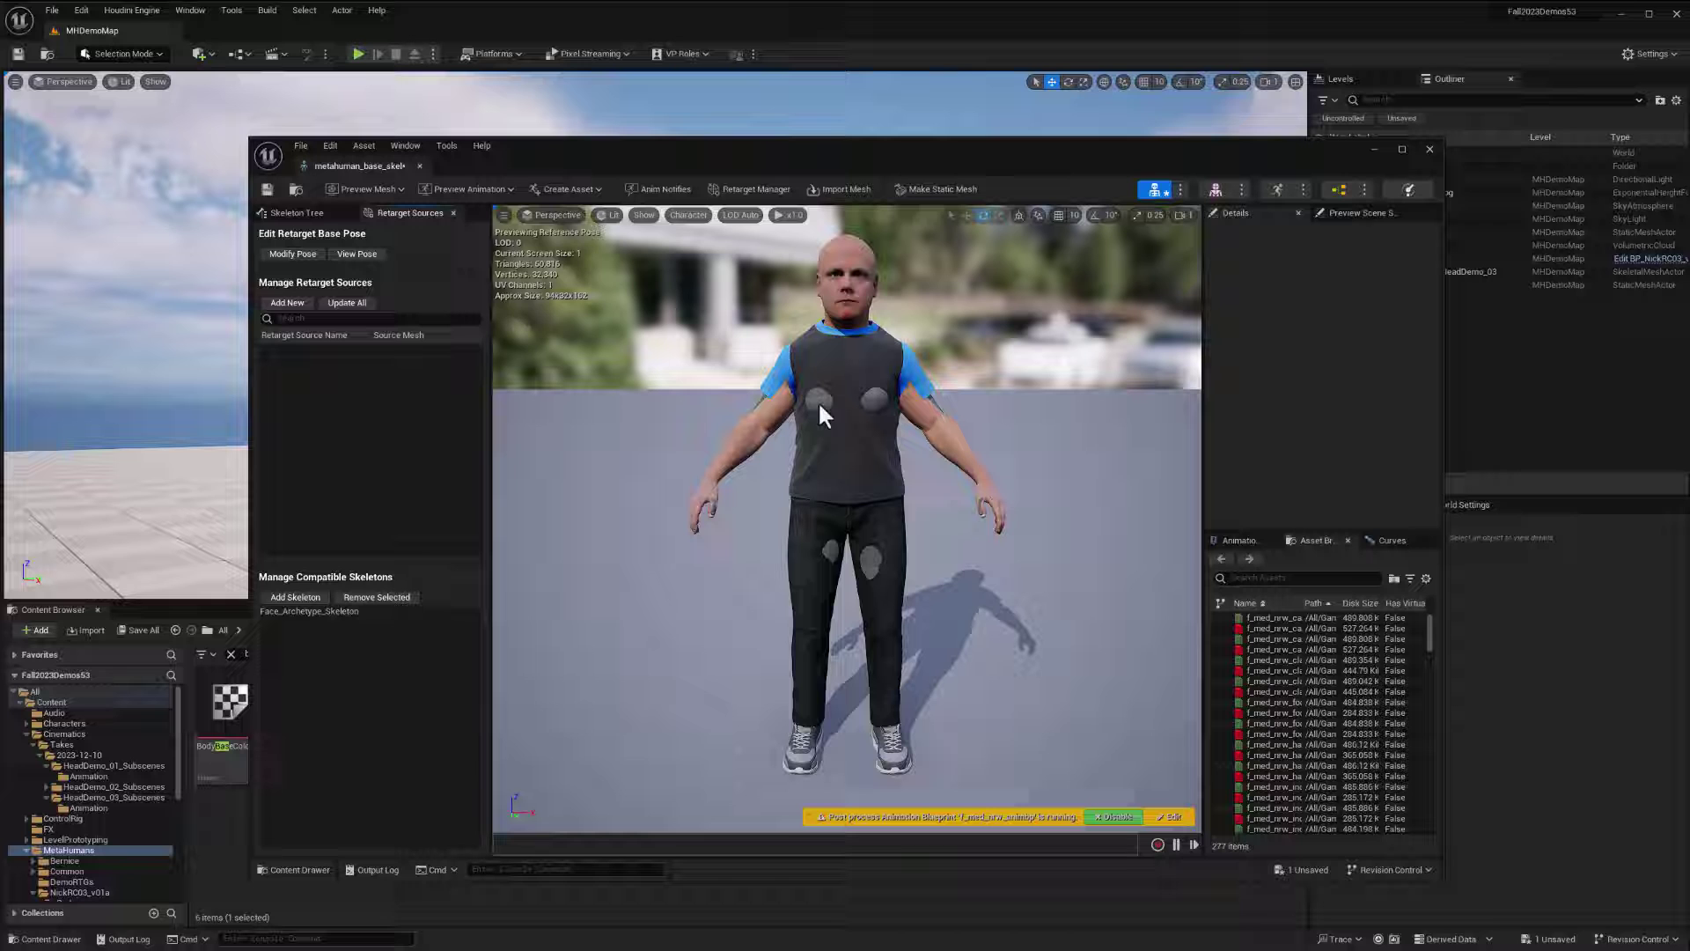
click(1423, 150)
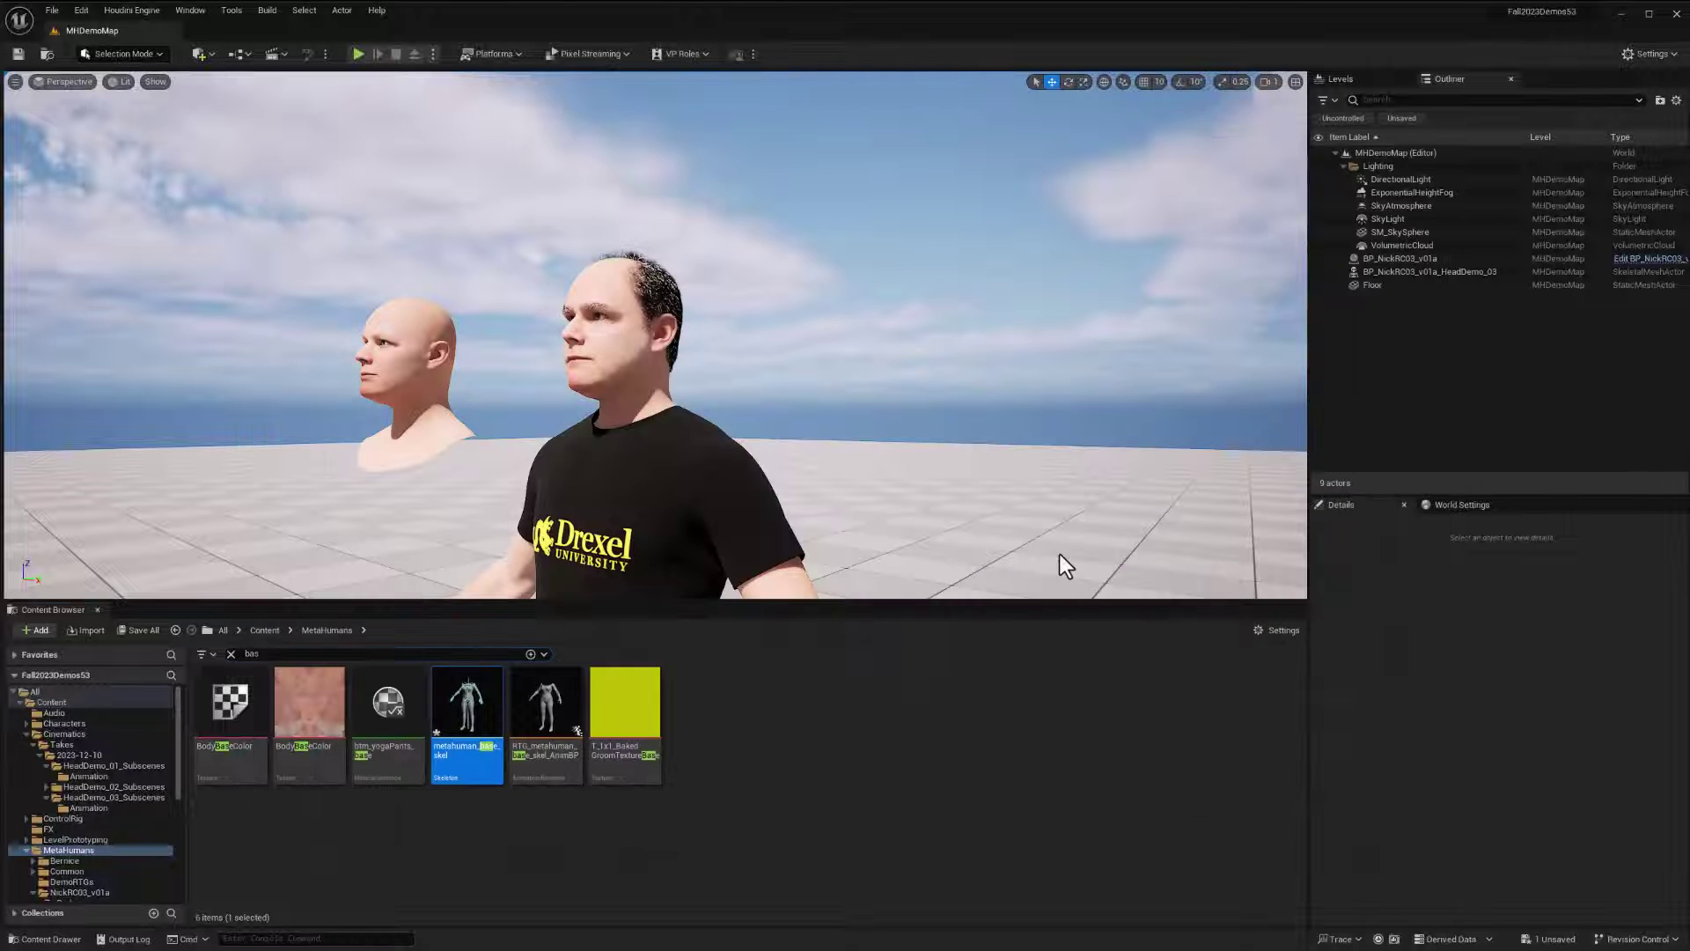
click(231, 654)
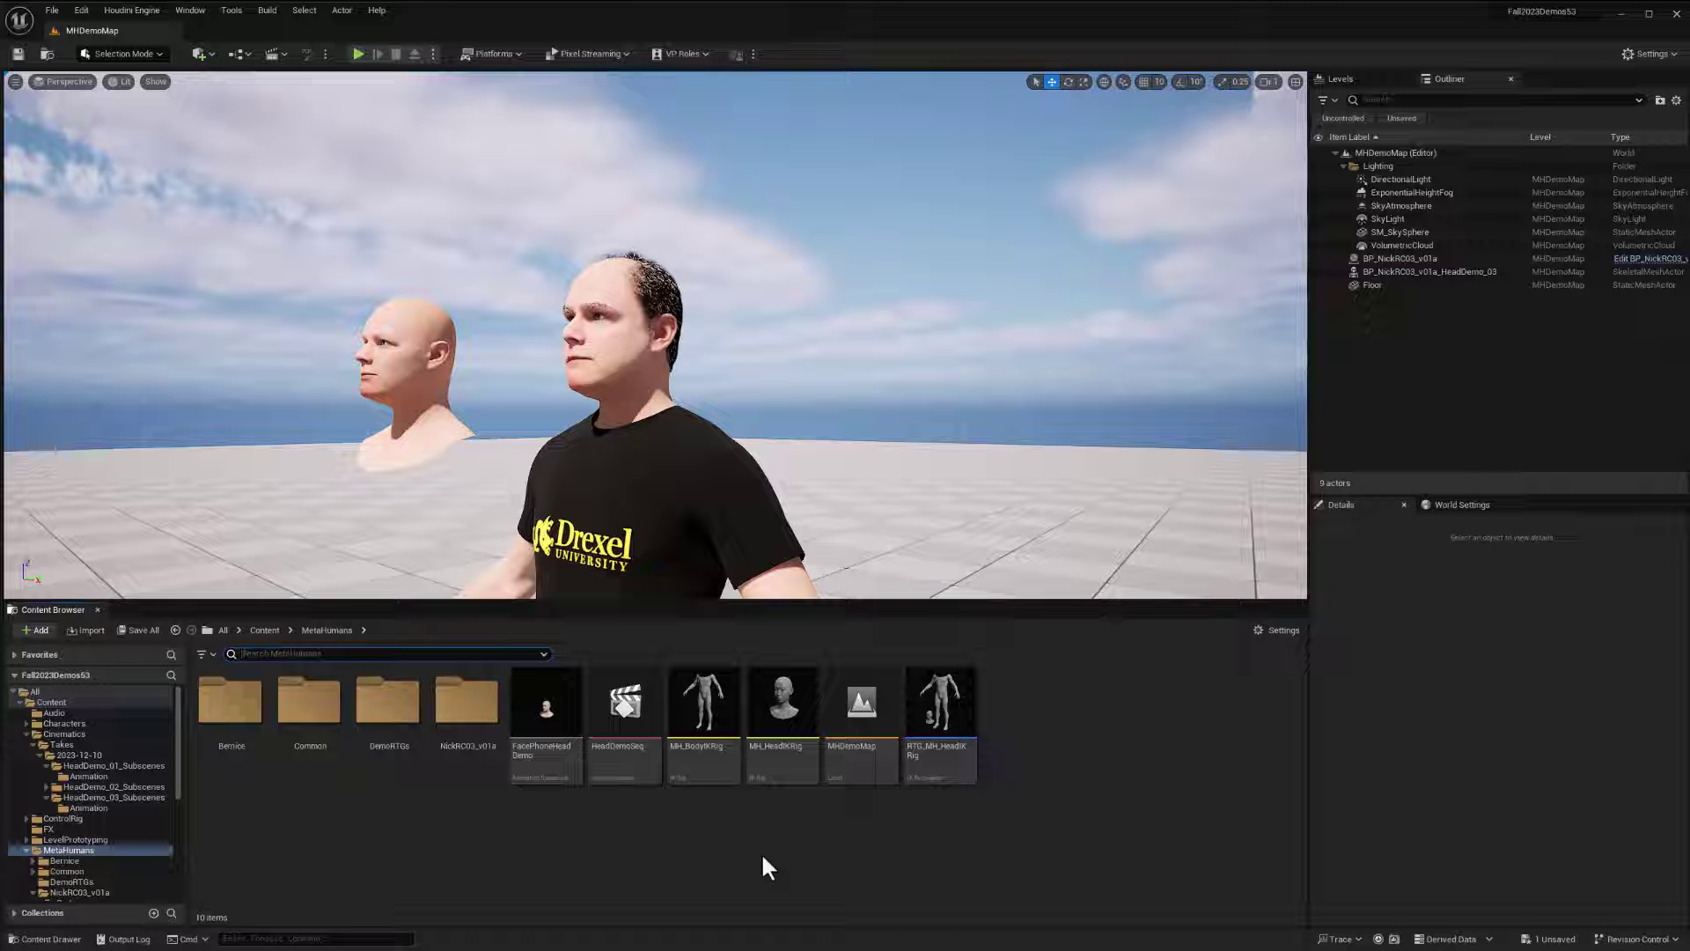
key(ctrl+s)
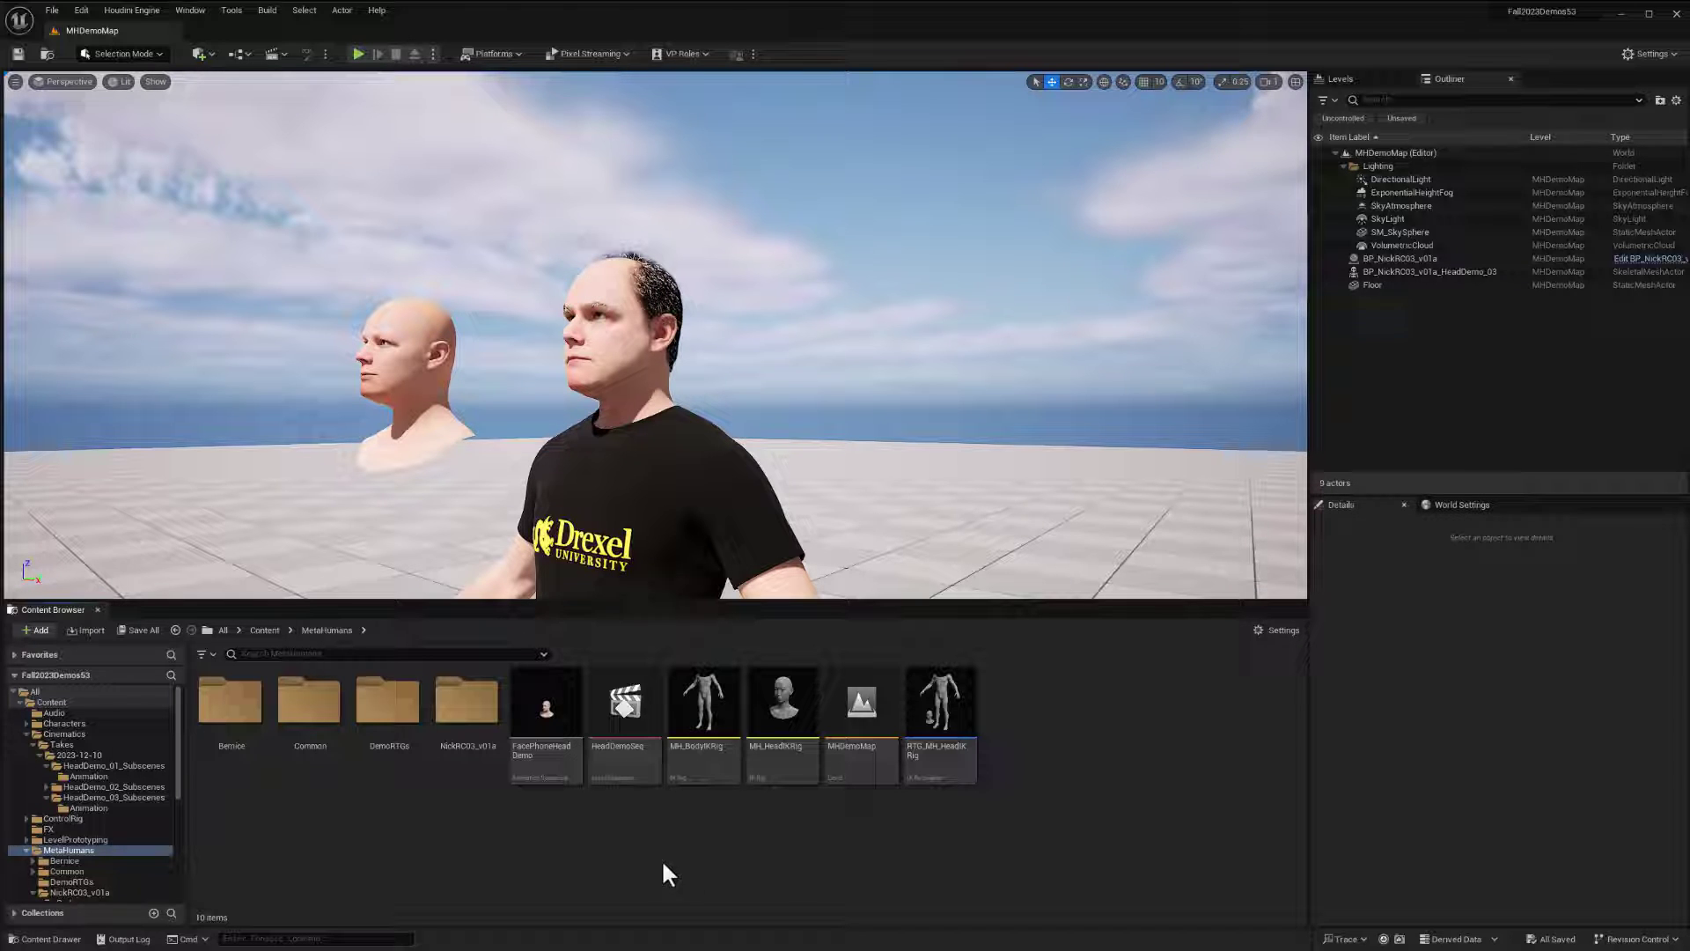
Create an Animation Blueprint in the MetaHumans folder that targets the metahuman_base_skel skeleton
right_click(751, 830)
mouse_move(797, 480)
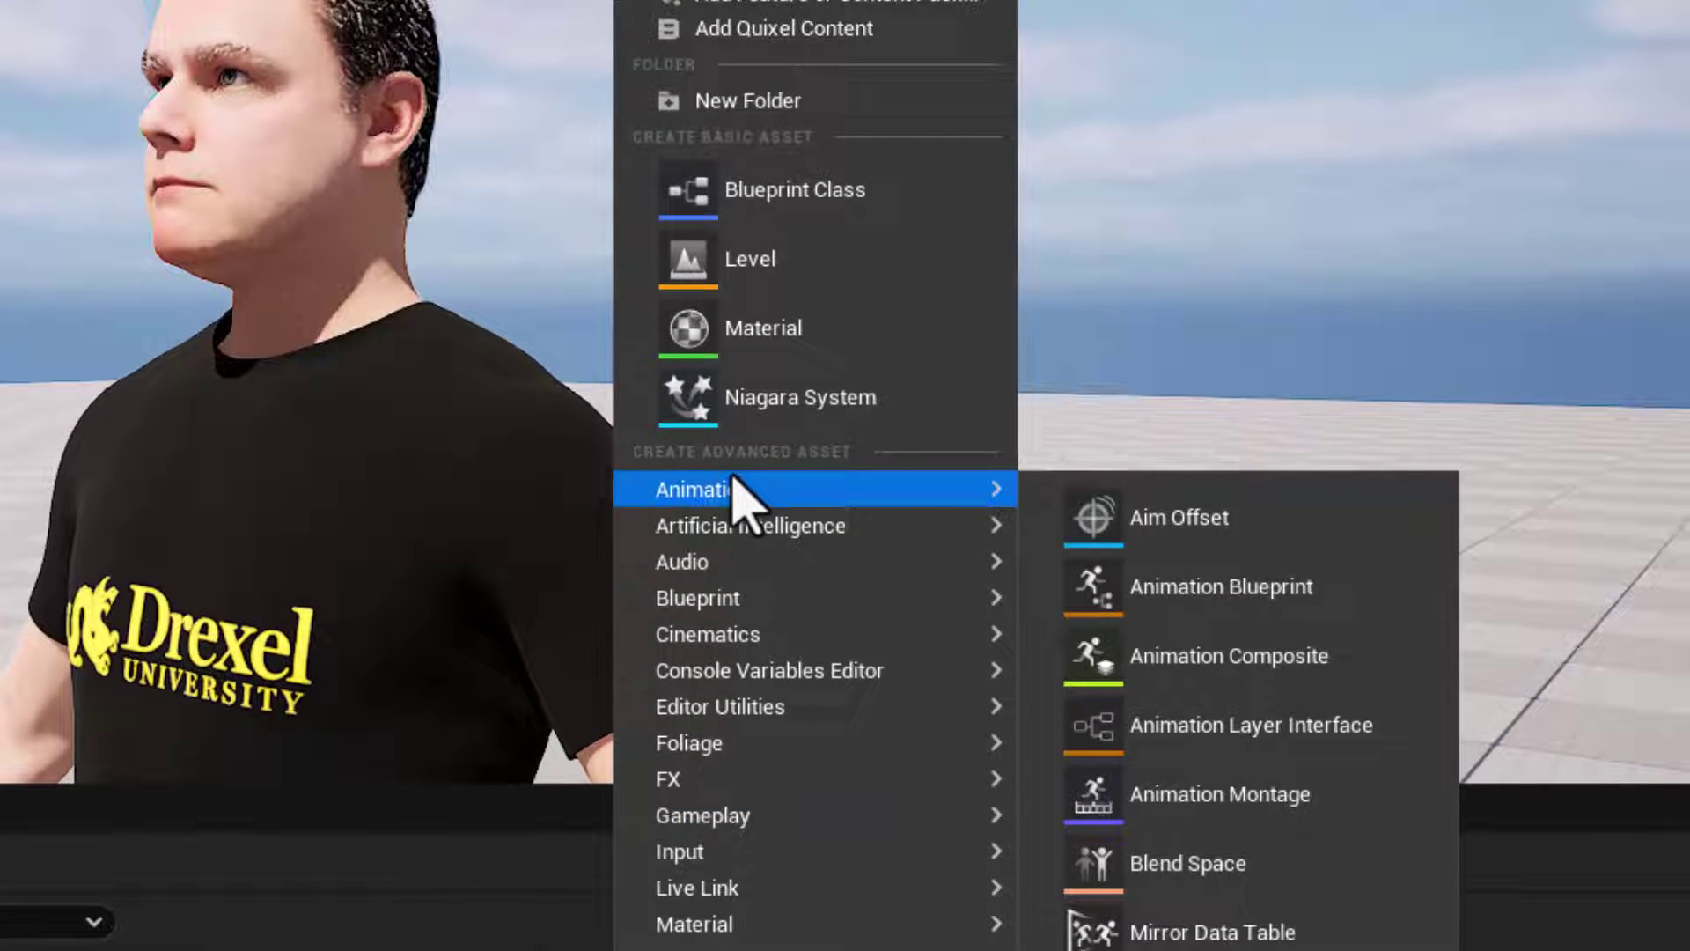
click(1254, 606)
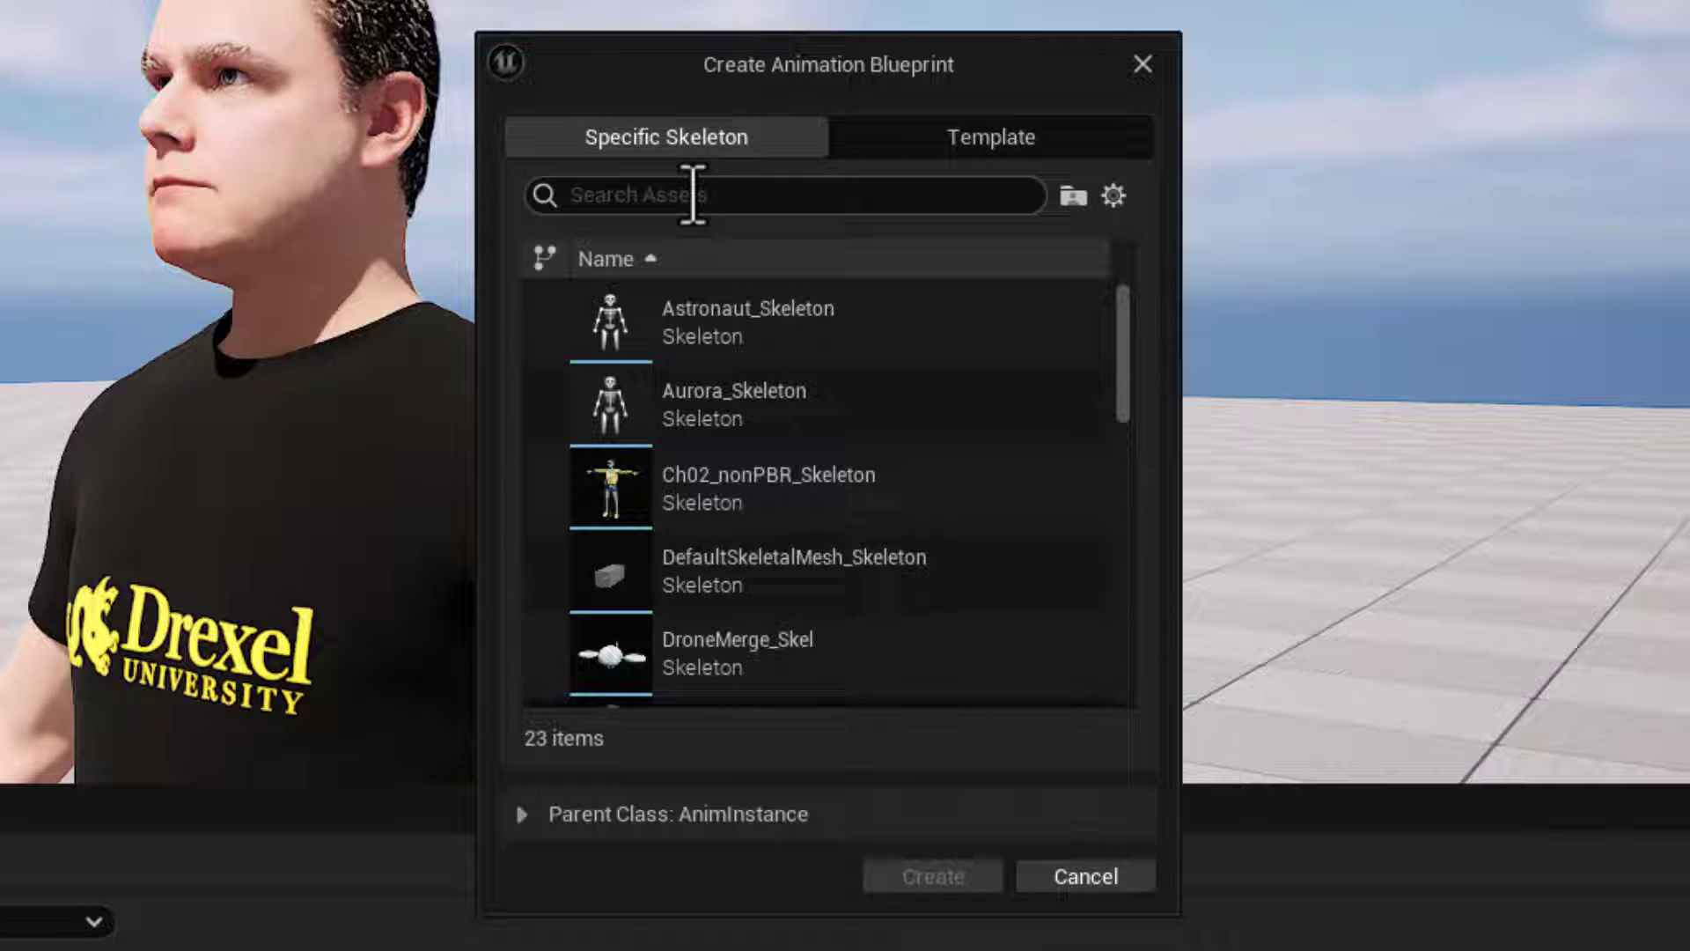
text(base)
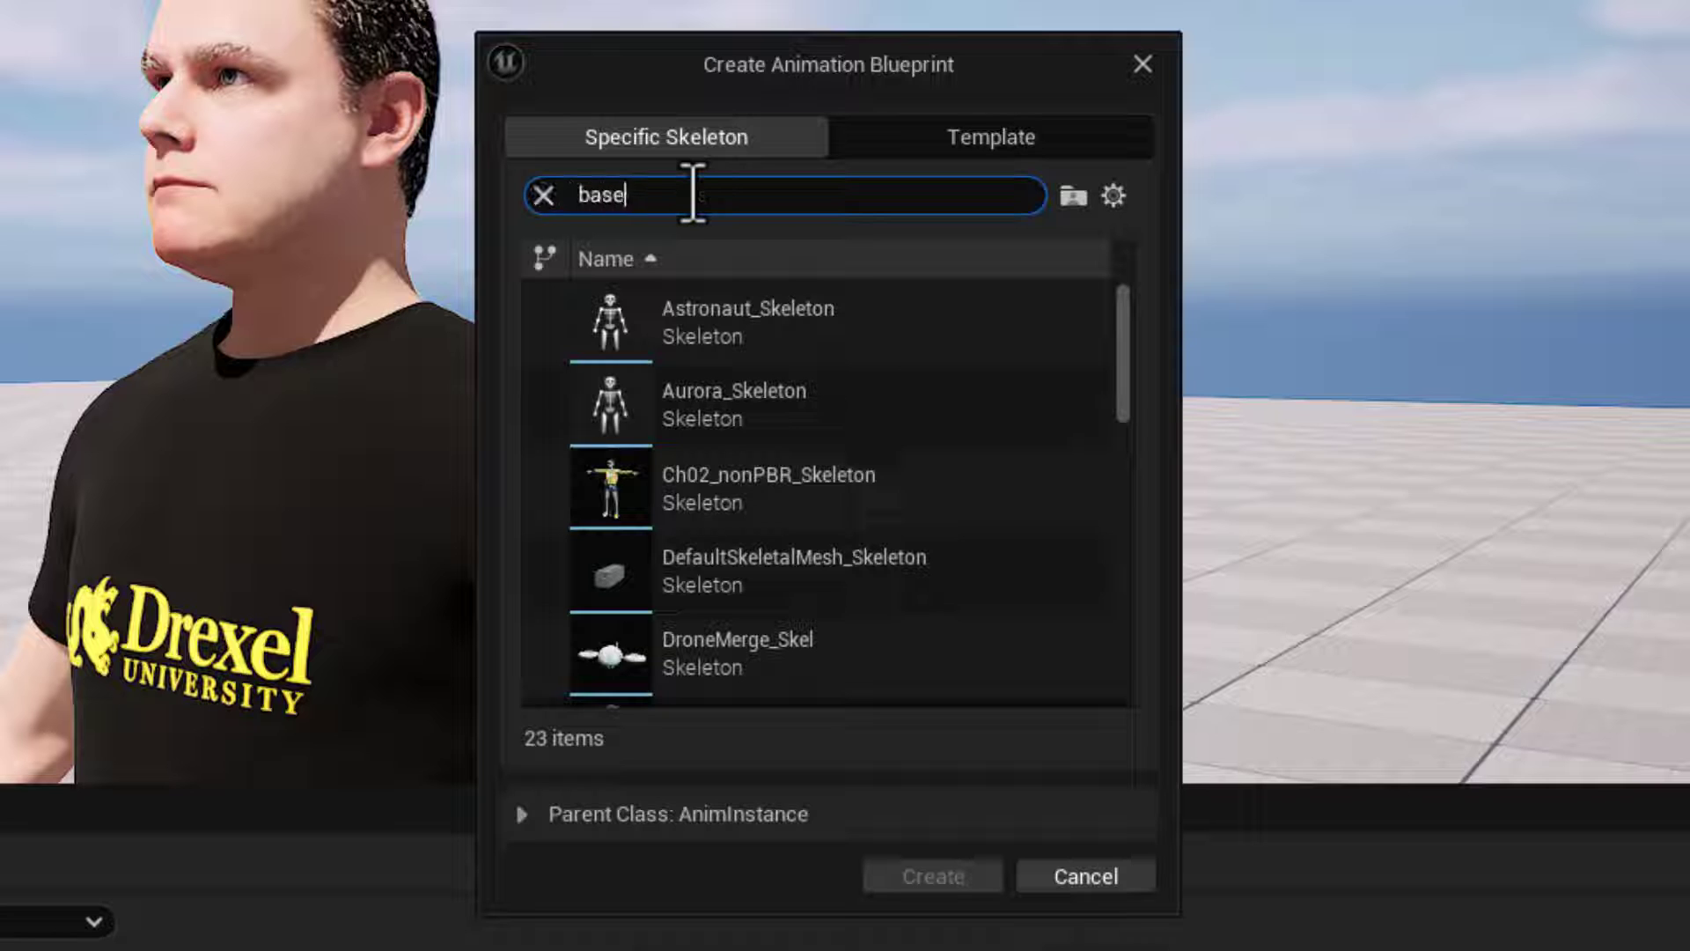
click(700, 318)
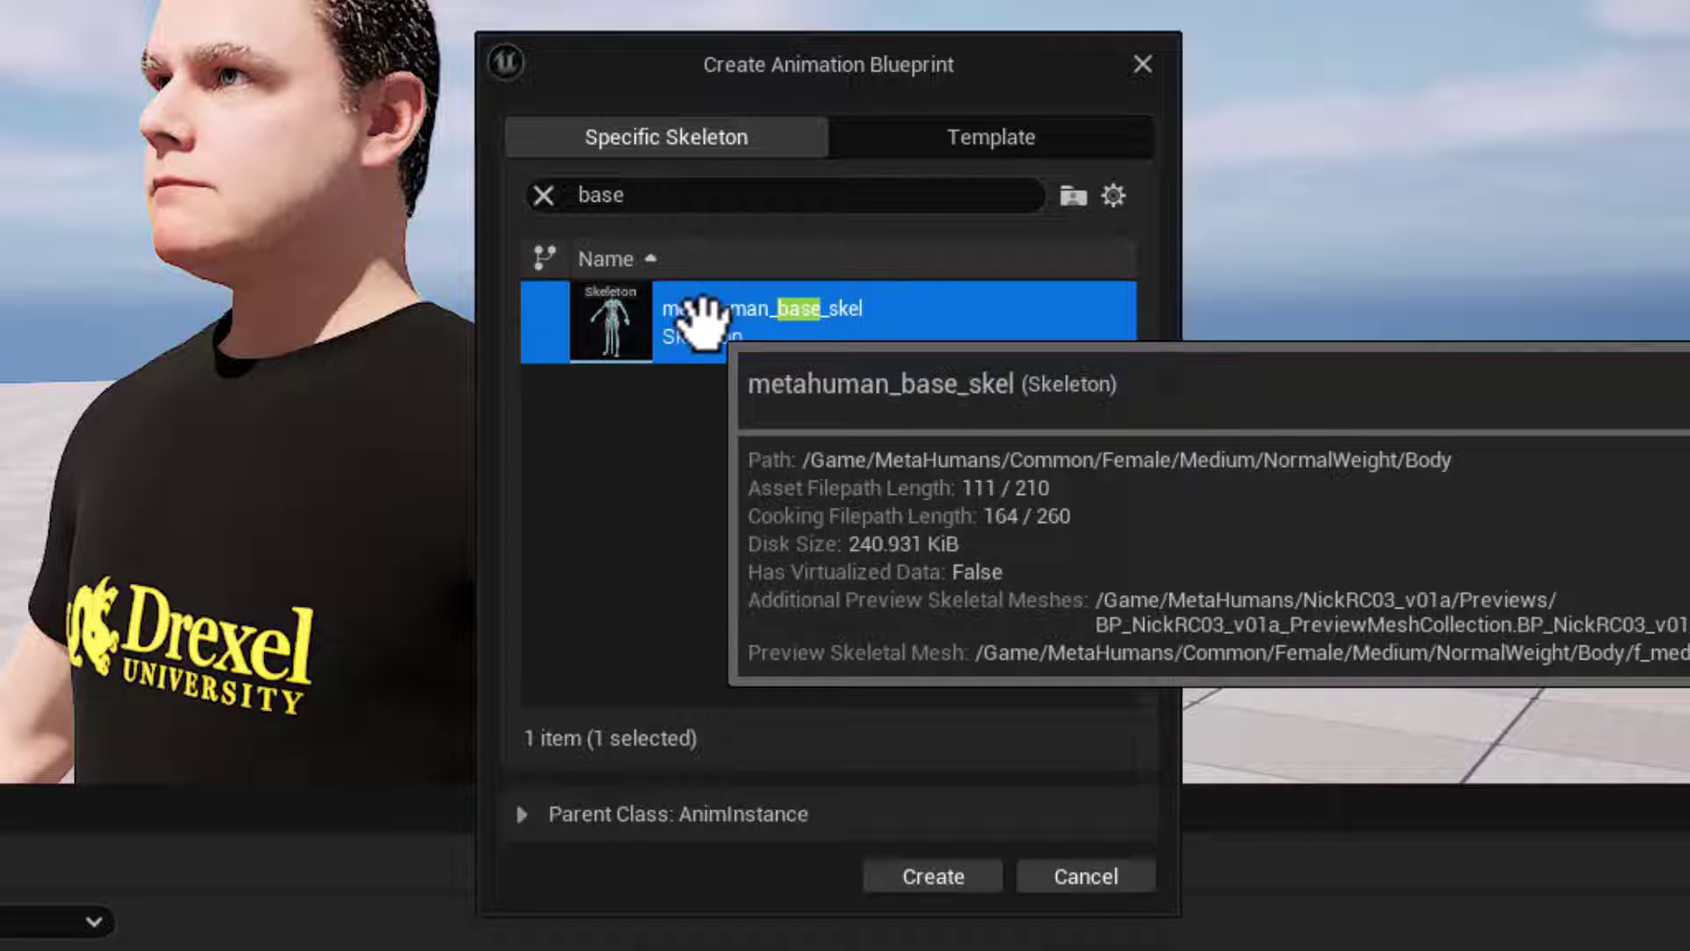
click(954, 885)
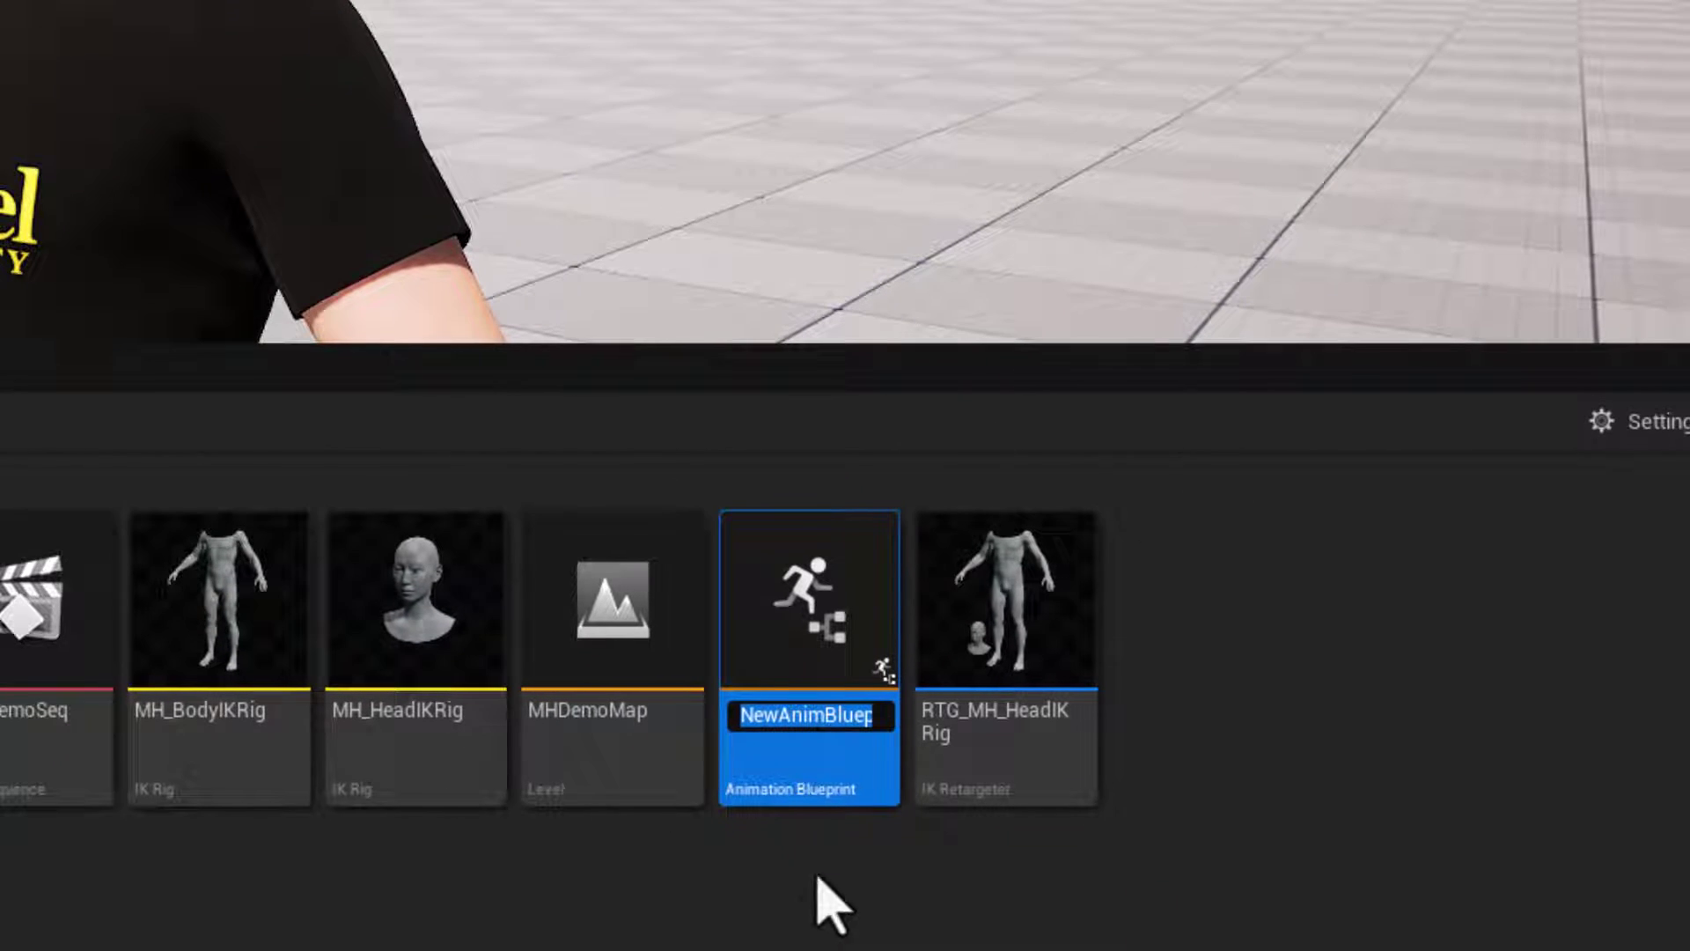
Name the new Animation Blueprint MHFaceSlotAnimBP
text(MHFaceSlot)
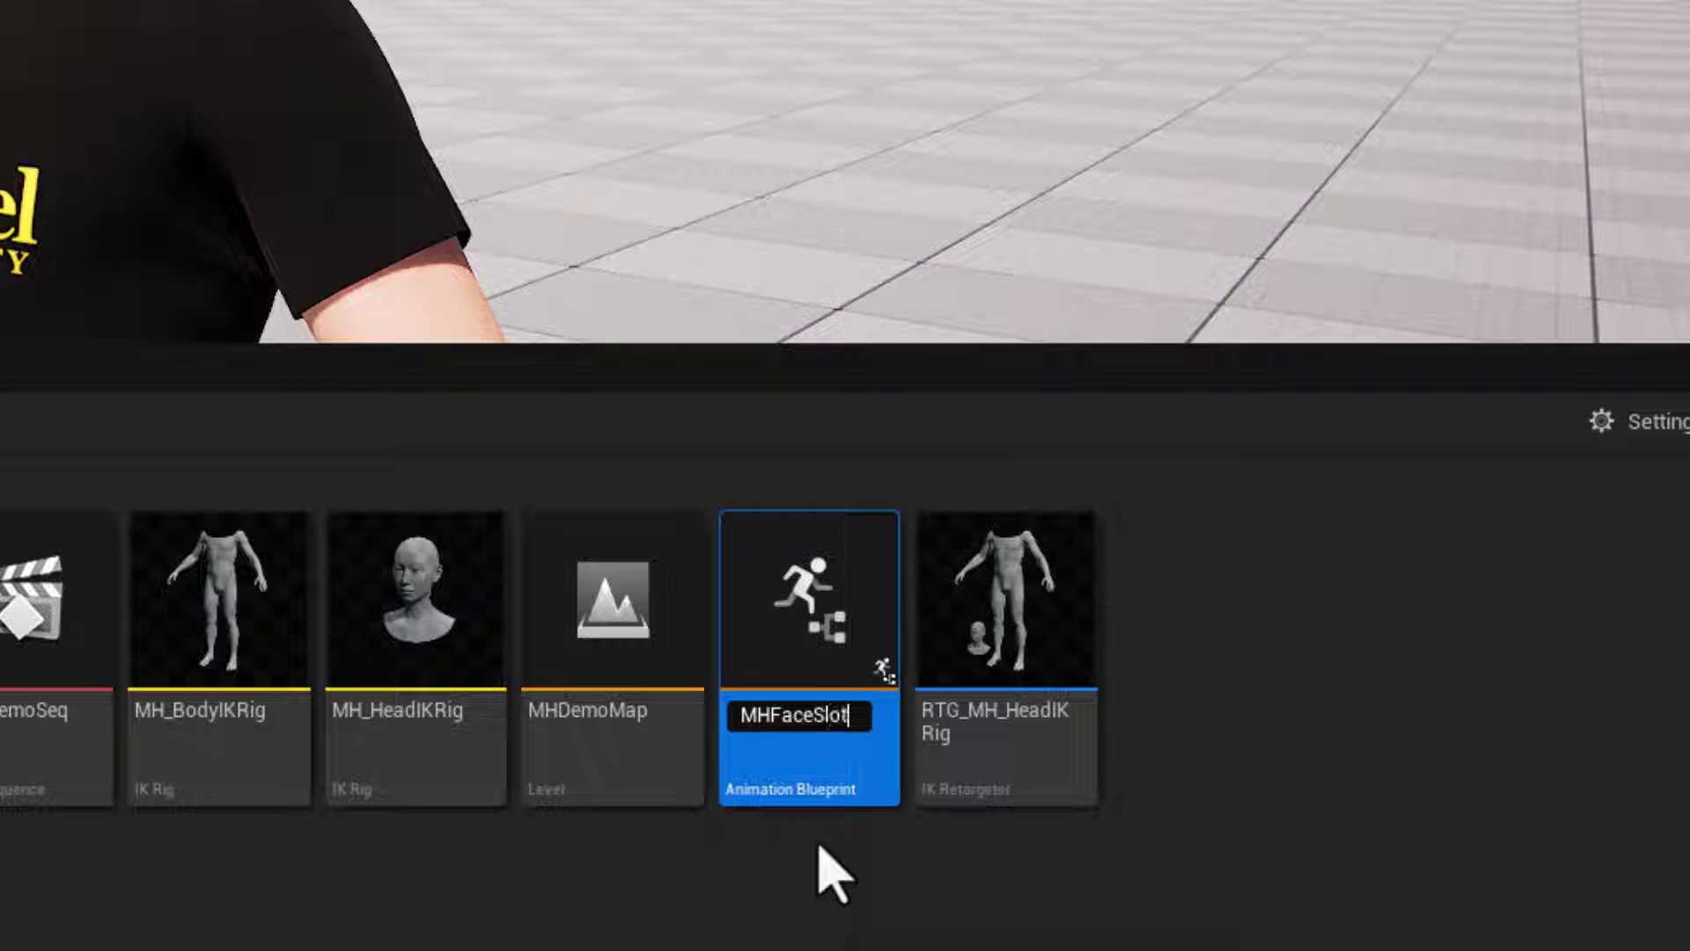
text(AnimB)
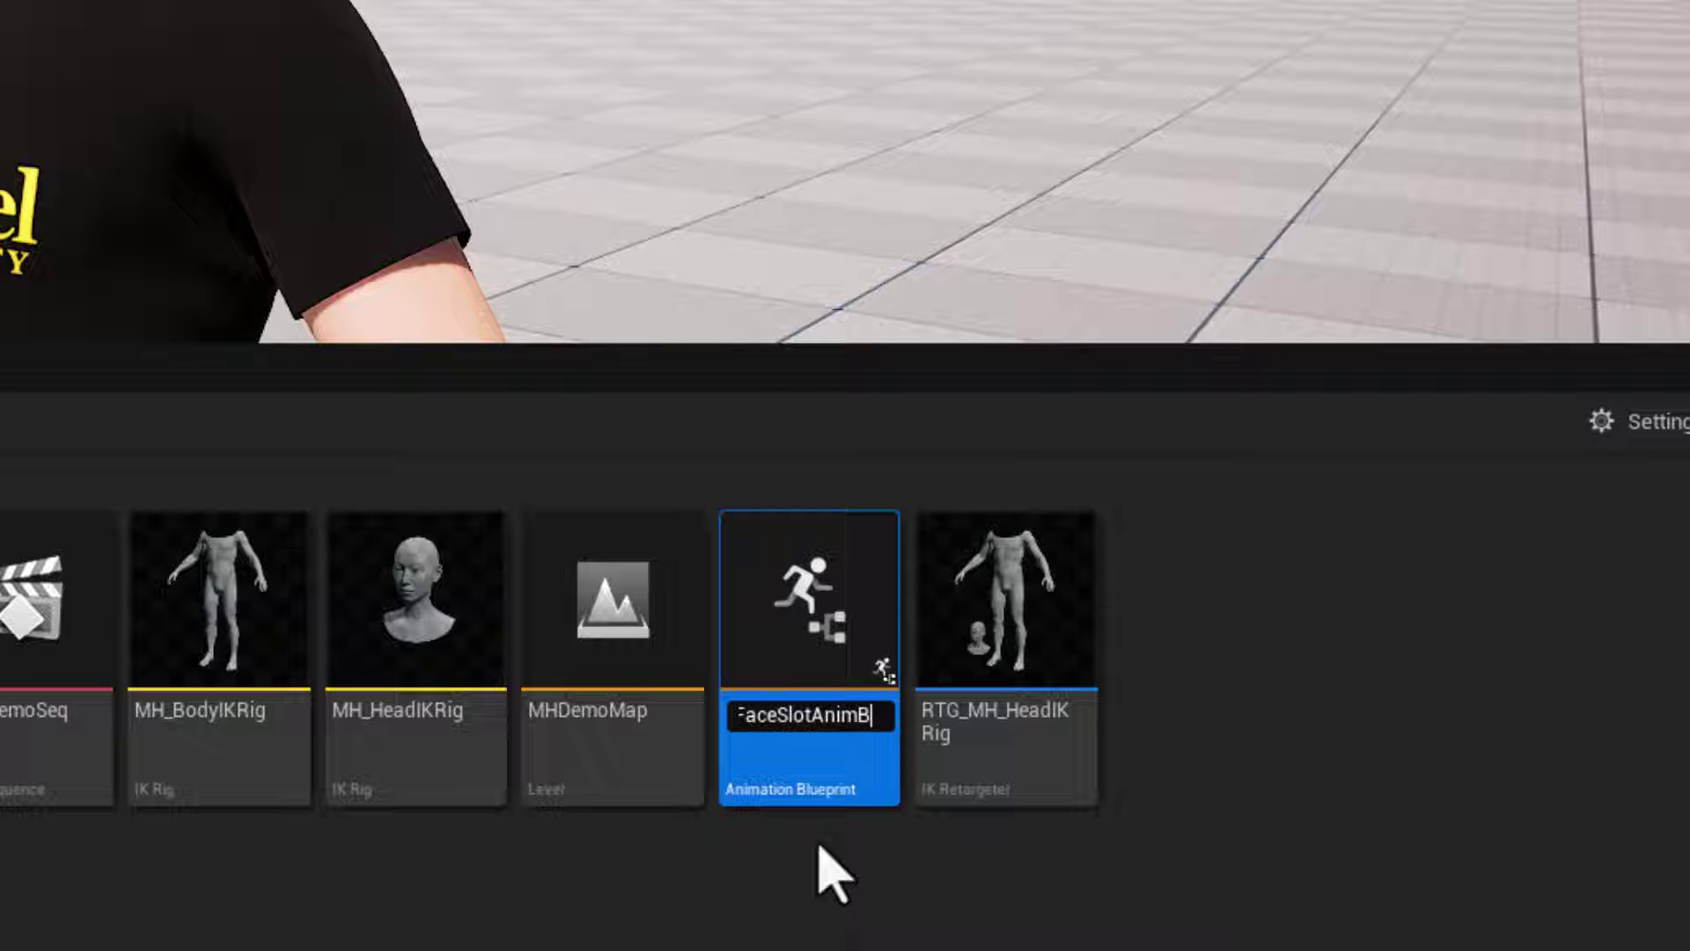
text(P)
key(Return)
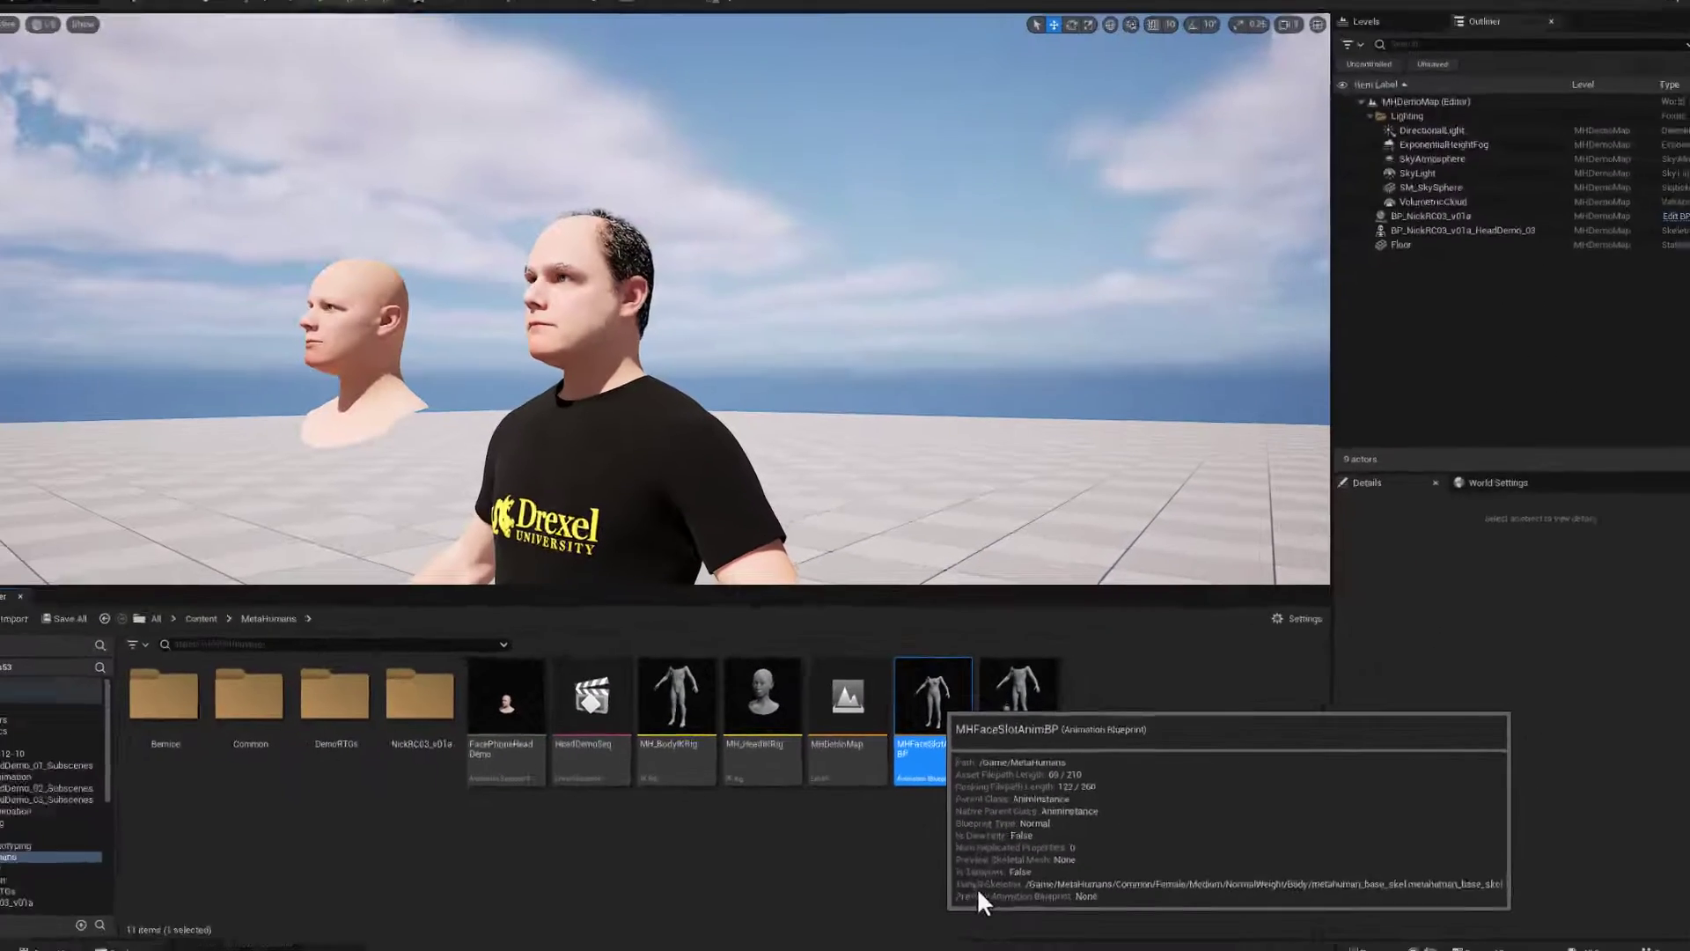
Open the MHFaceSlotAnimBP blueprint and display its Anim Slot Manager
key(Return)
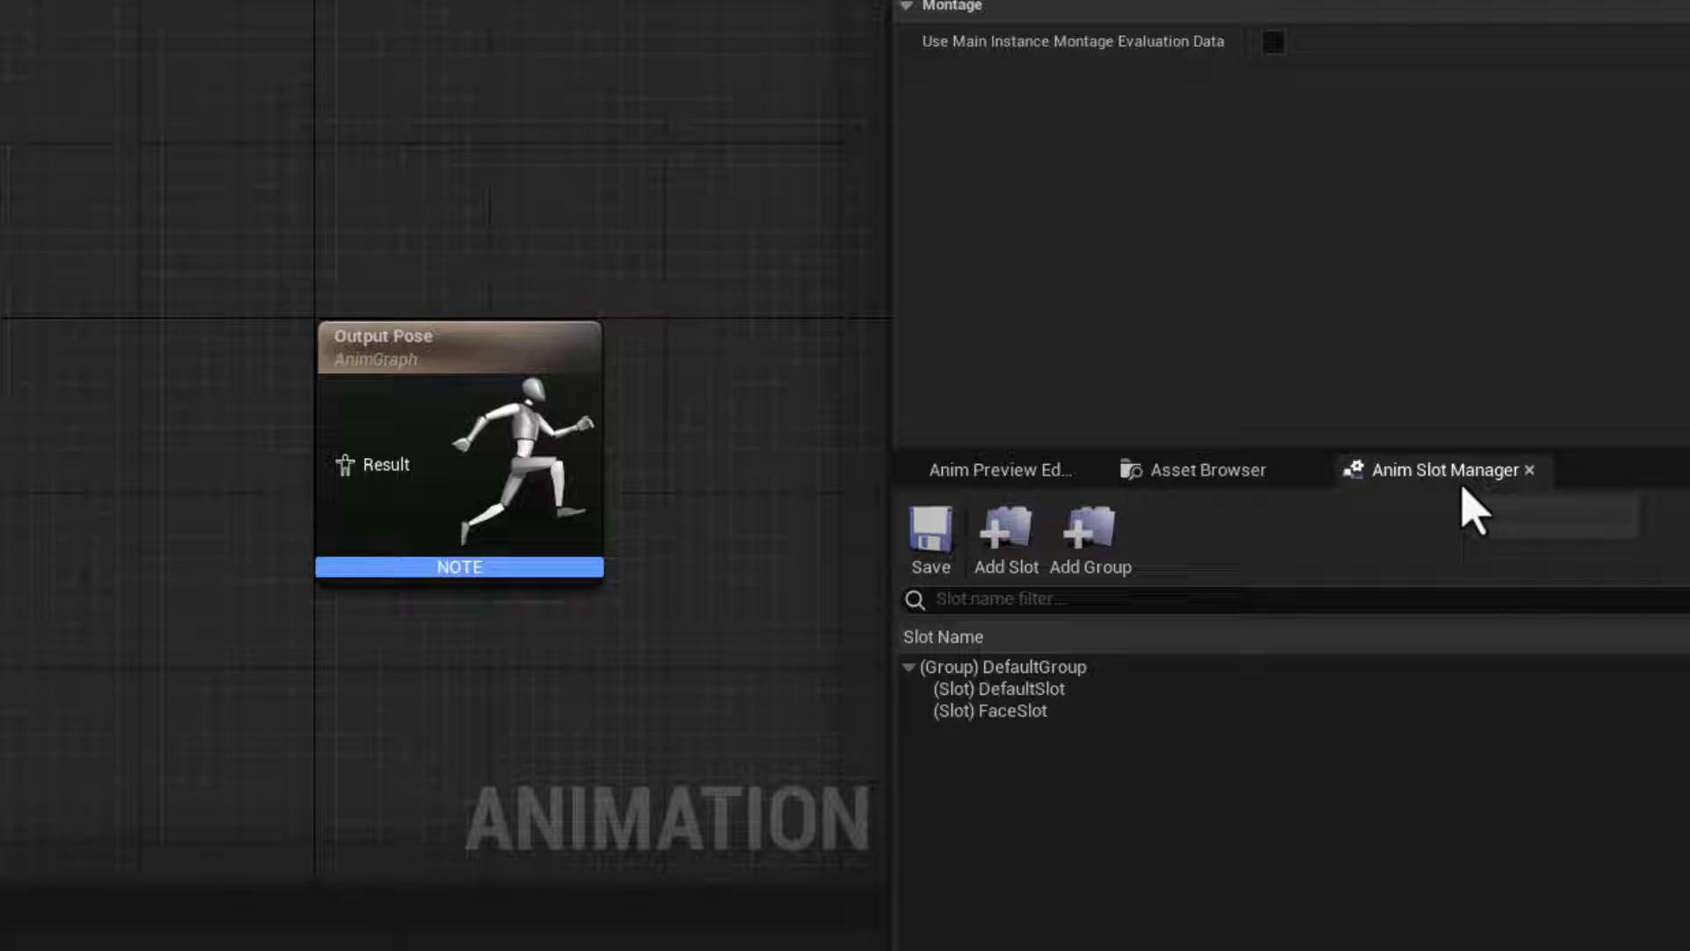
click(1530, 469)
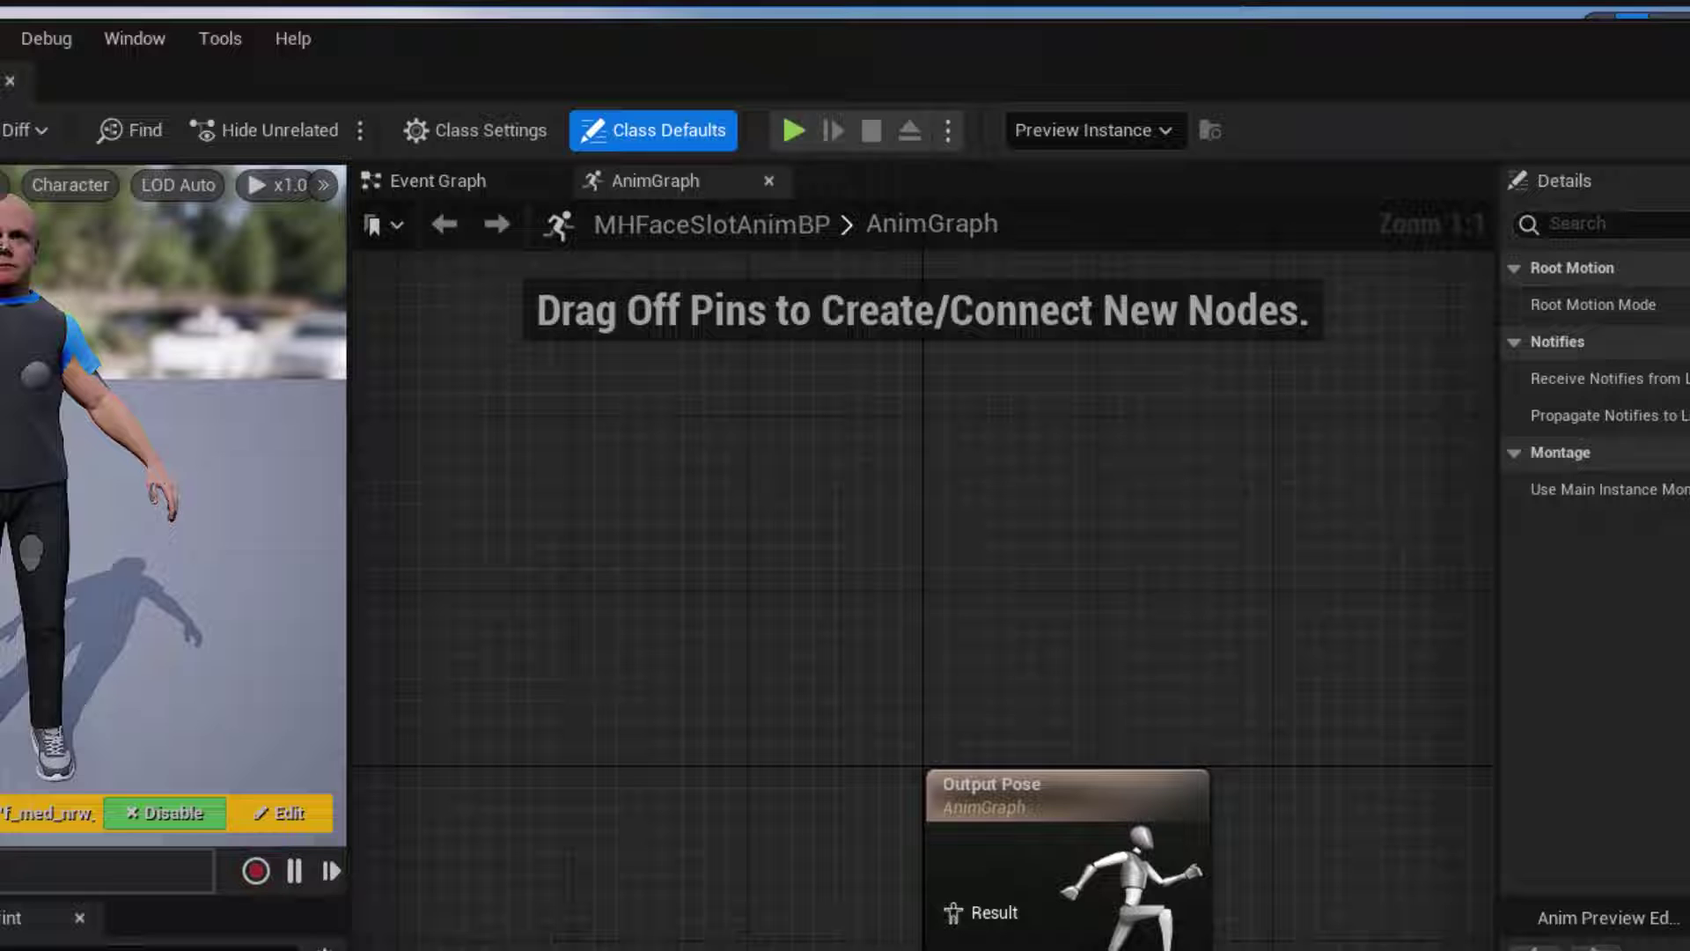
click(123, 40)
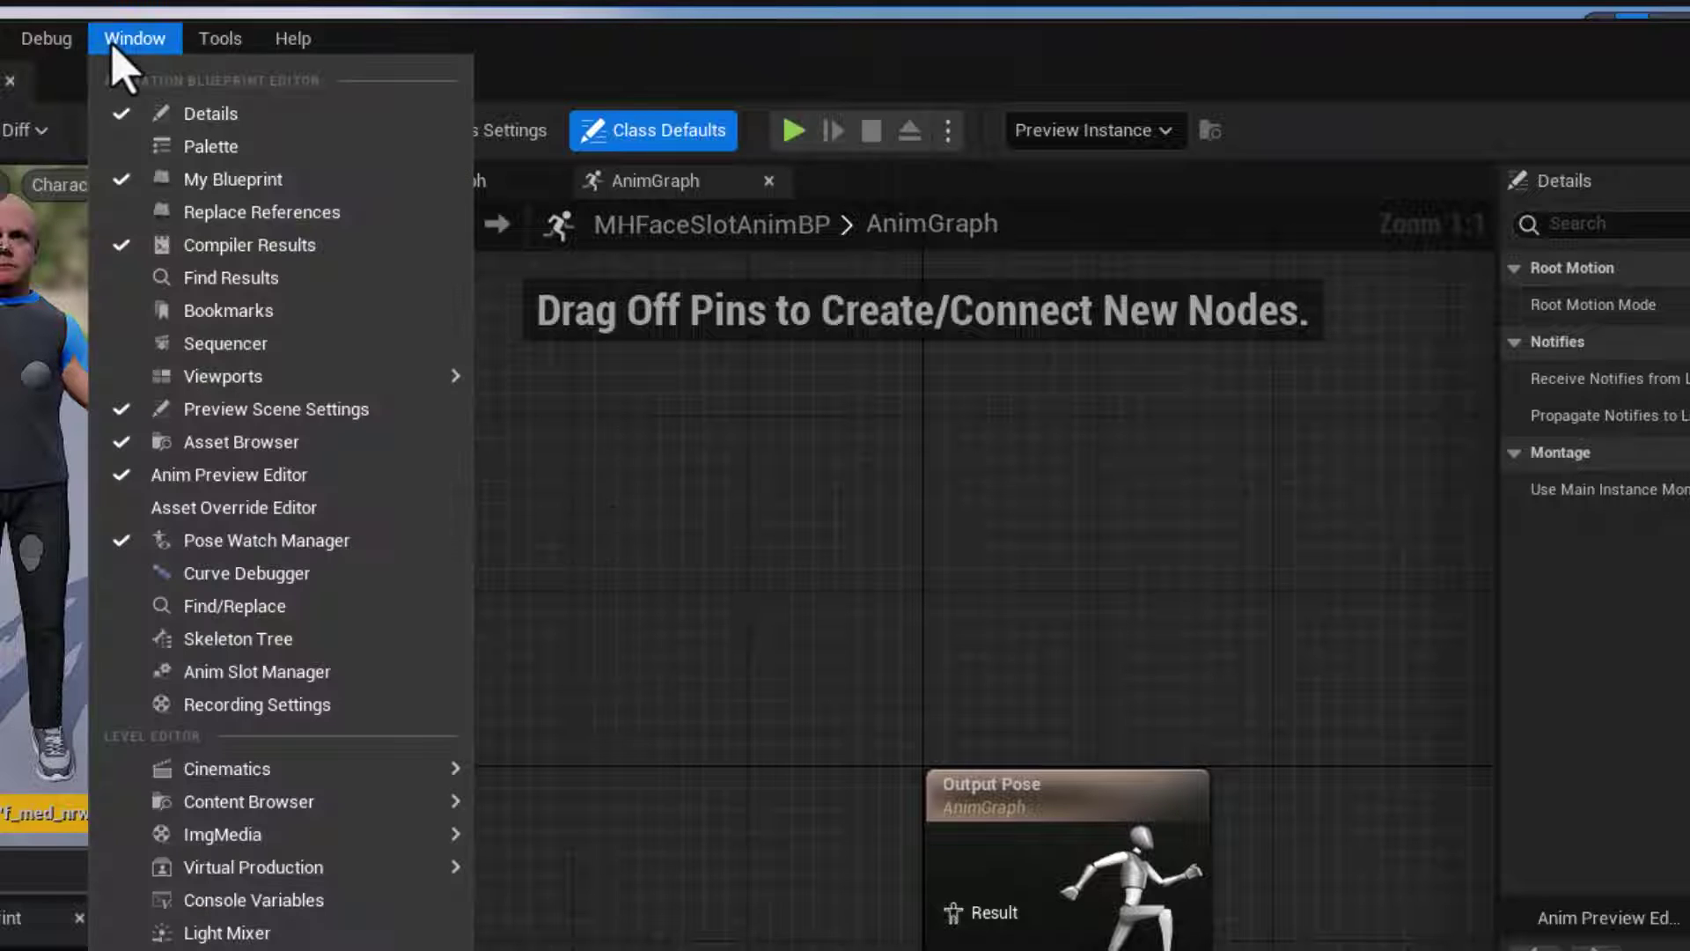
click(327, 676)
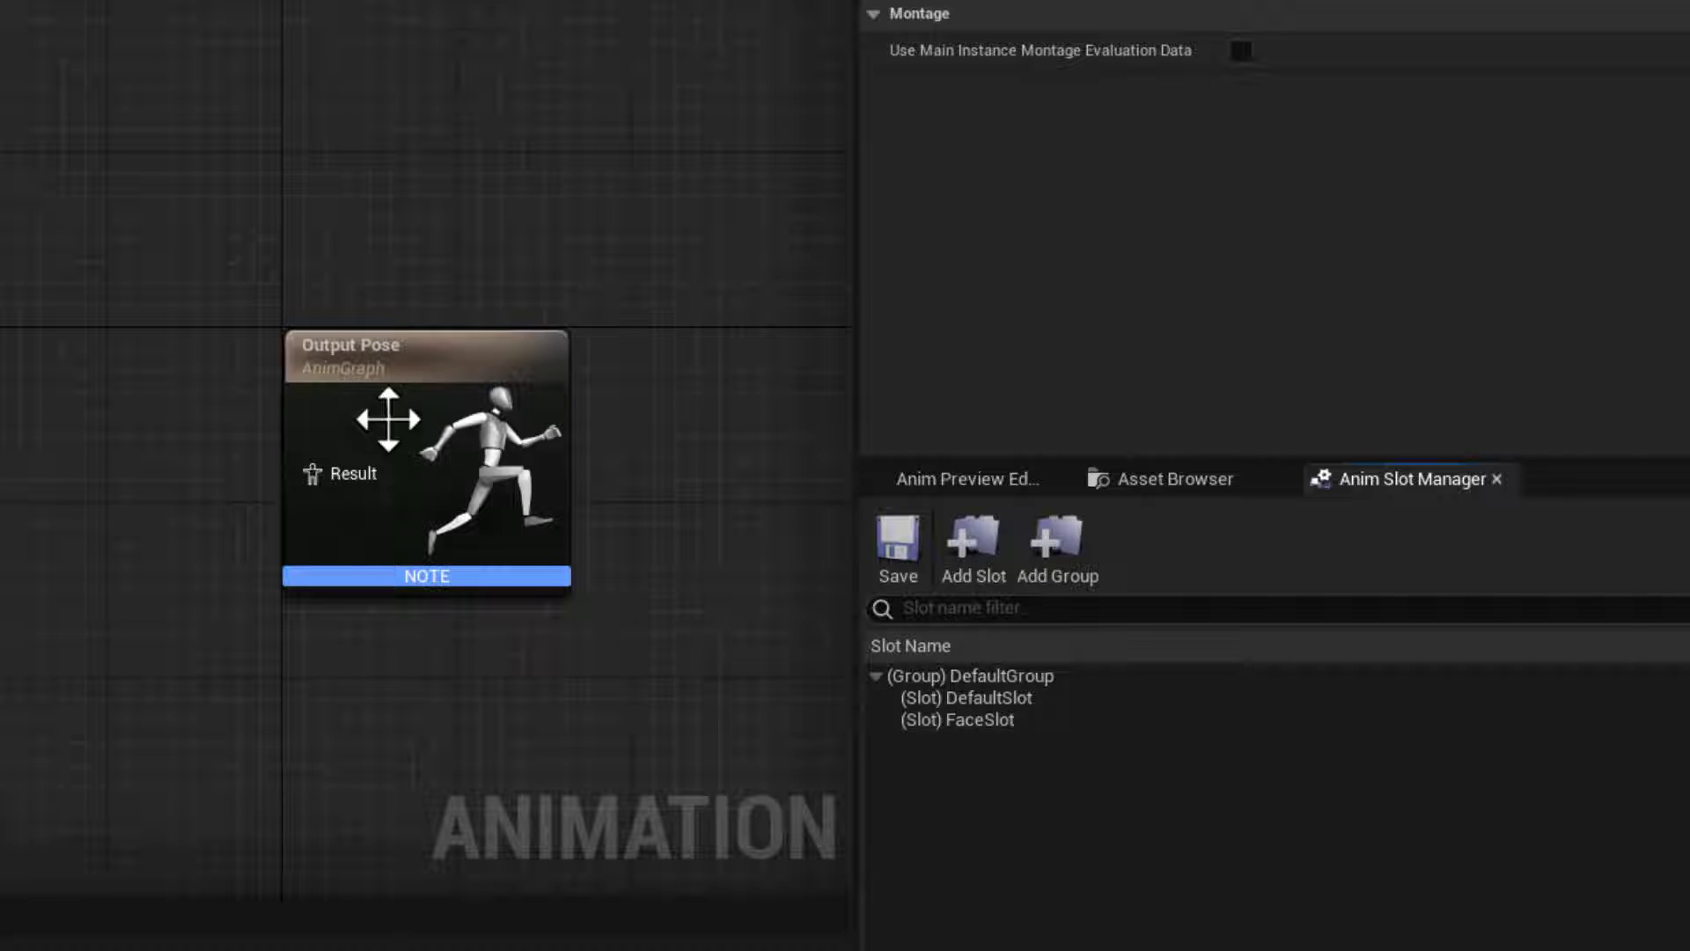
Reposition the Output Pose node in the AnimGraph and add a Slot 'DefaultSlot' node
drag(445, 388, 510, 399)
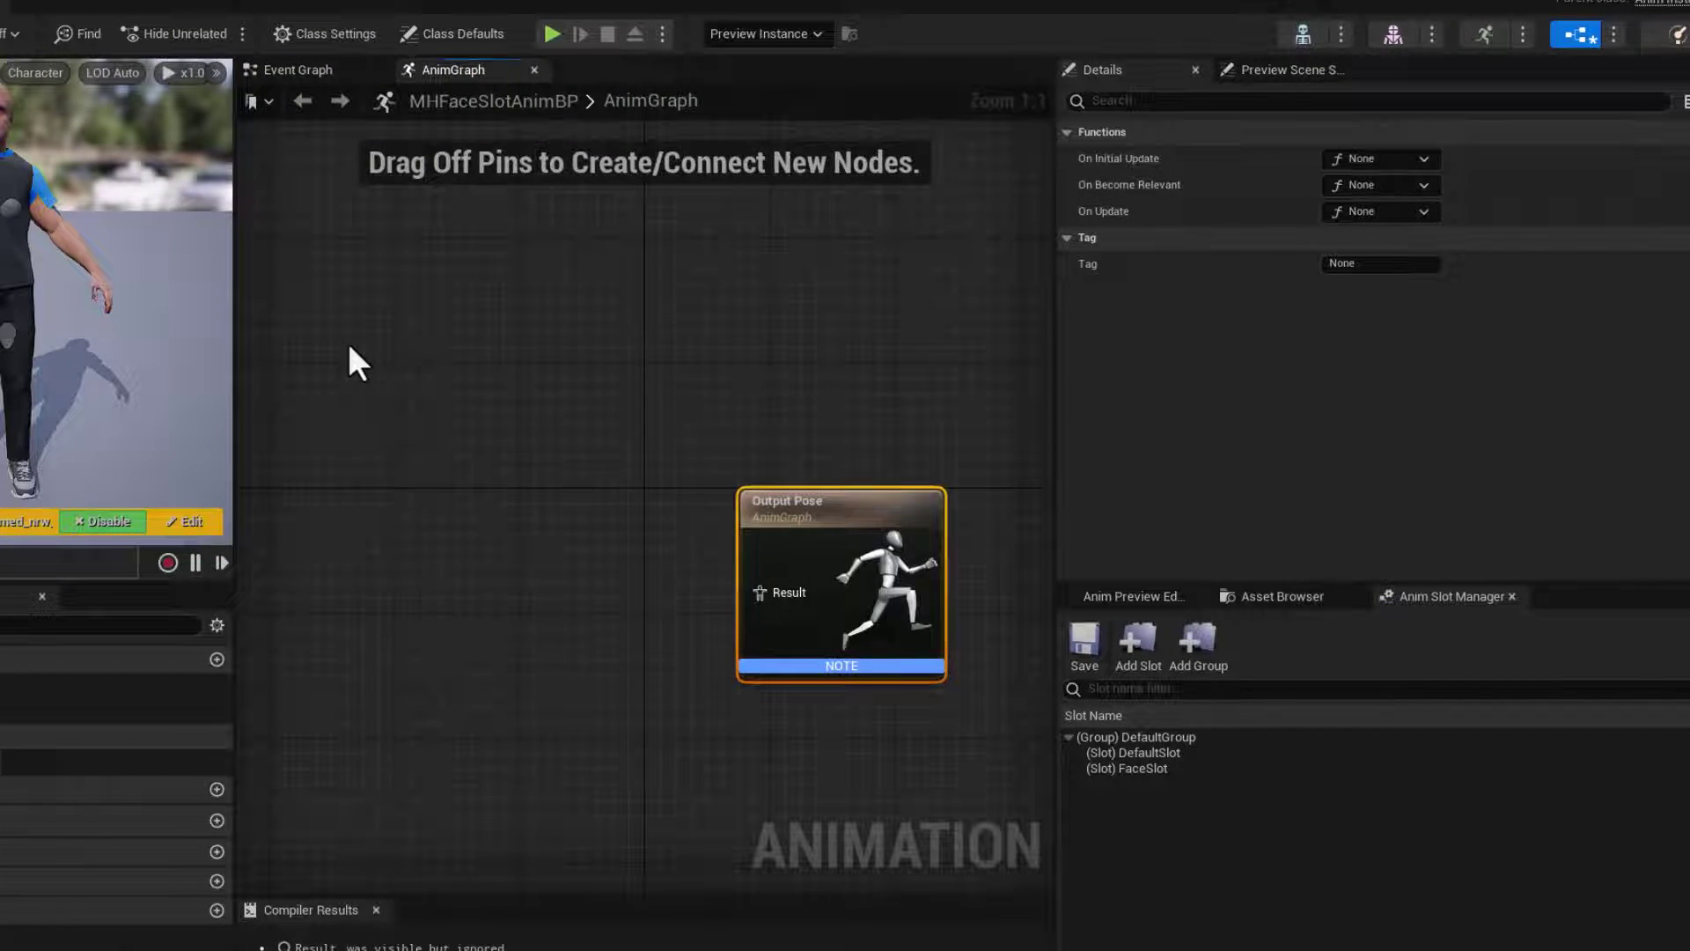
right_click(349, 348)
text(default slot)
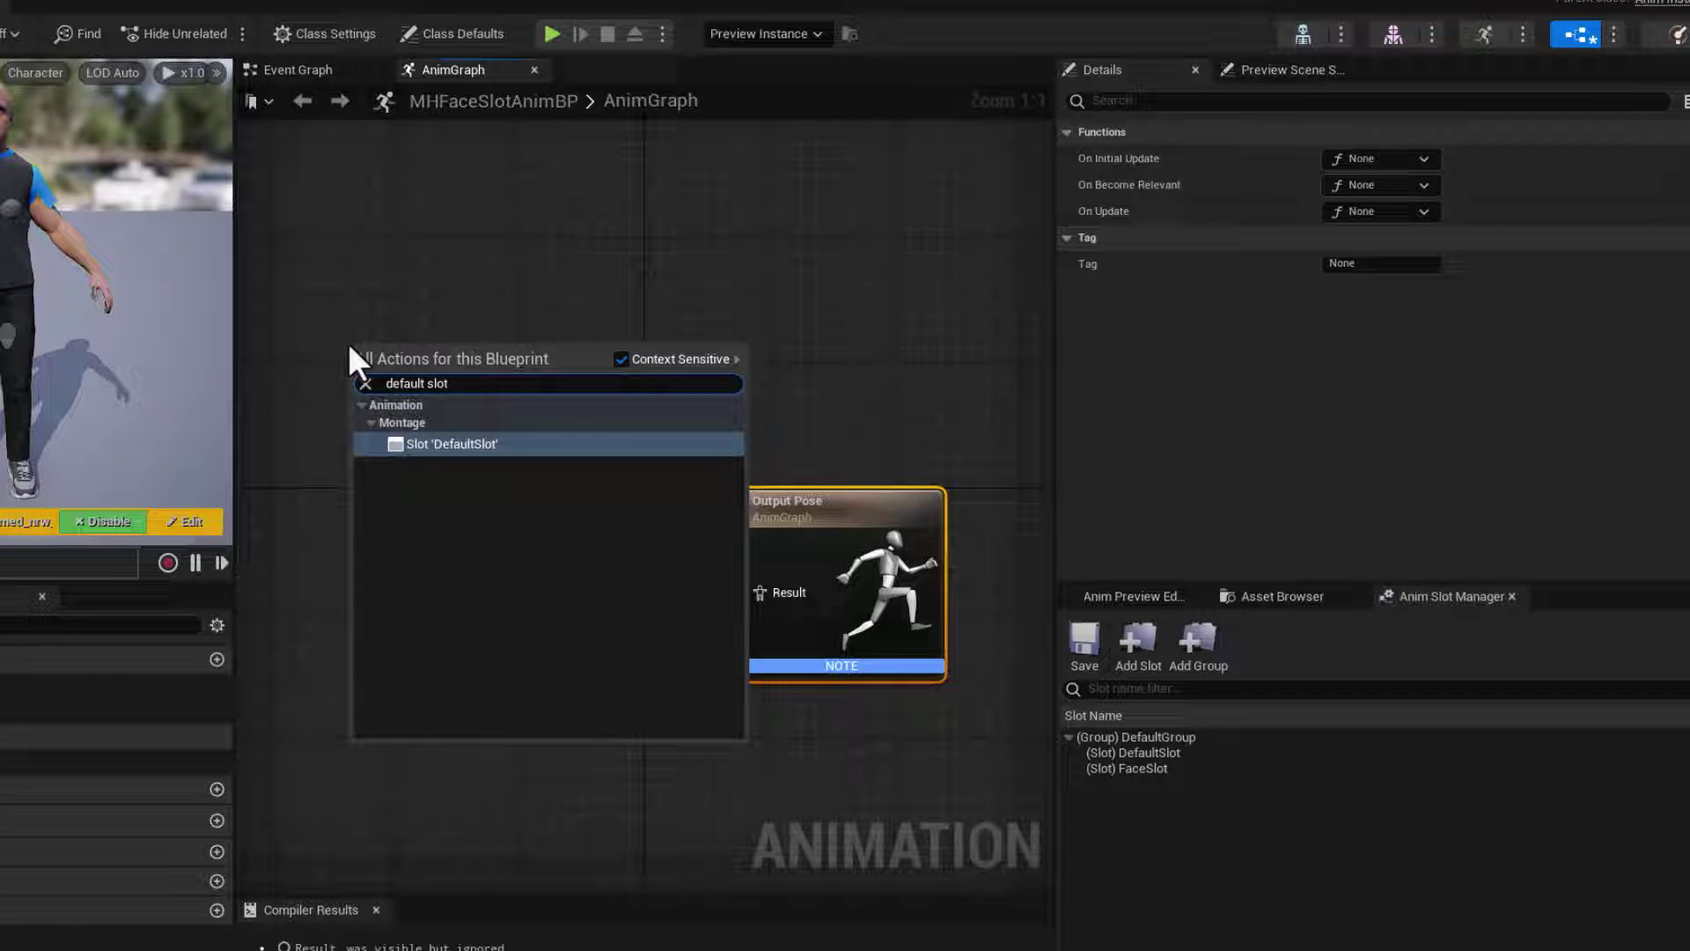
click(429, 446)
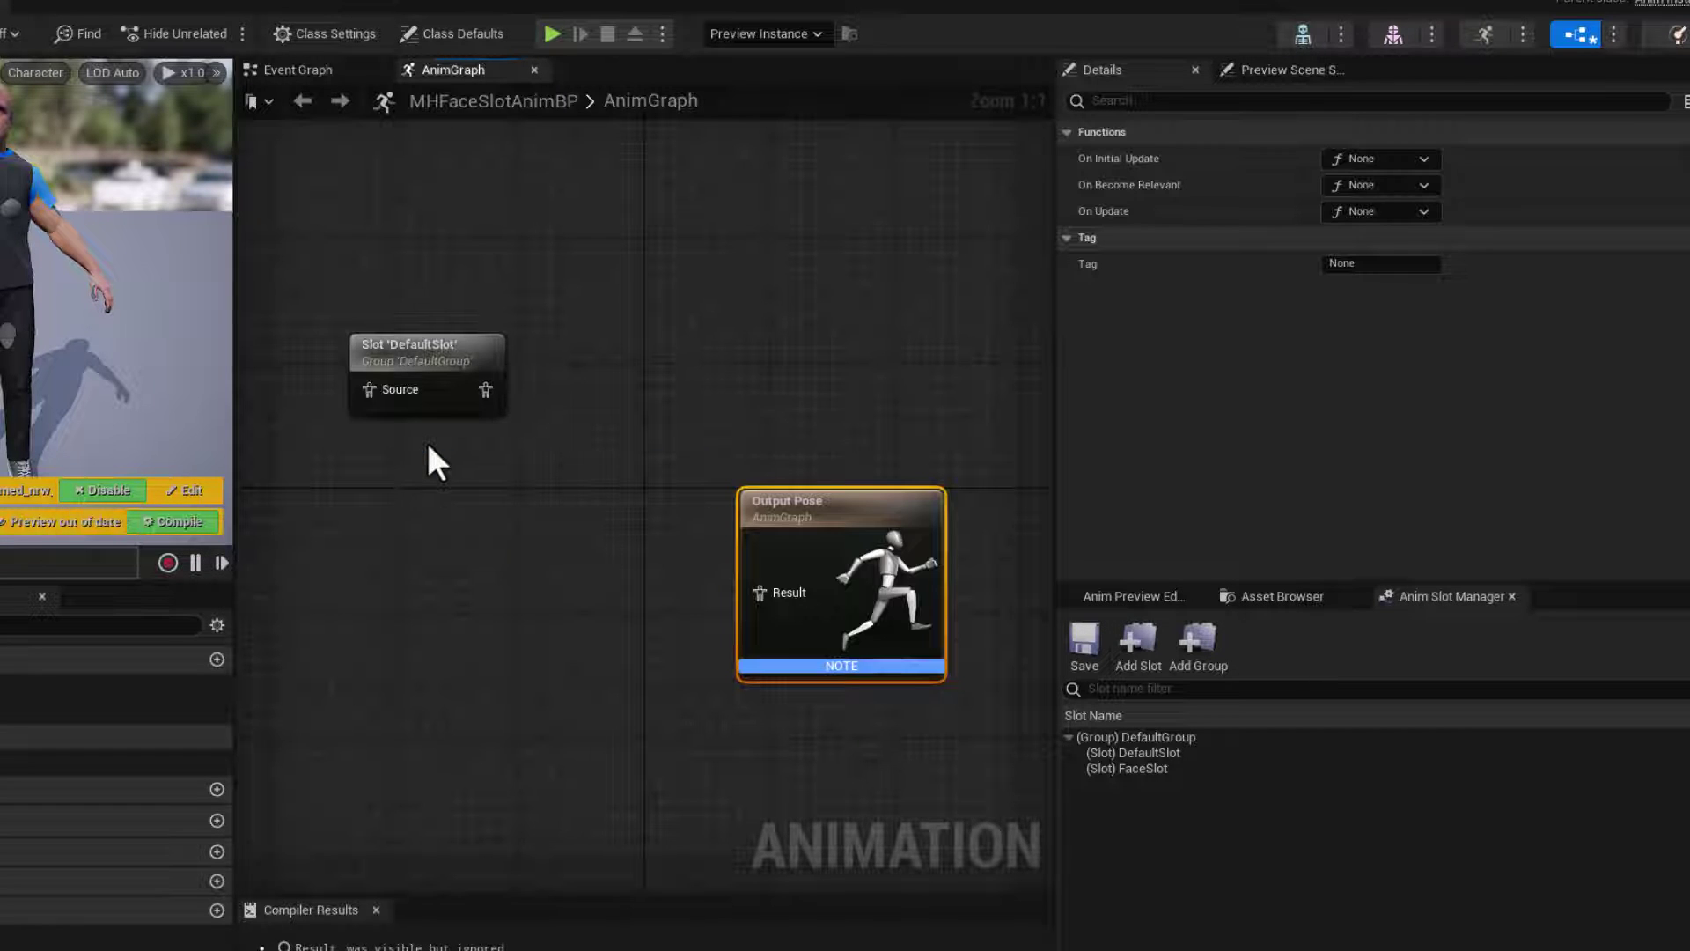
Duplicate the Slot 'DefaultSlot' node and assign the copy to DefaultGroup.FaceSlot
drag(420, 362, 394, 375)
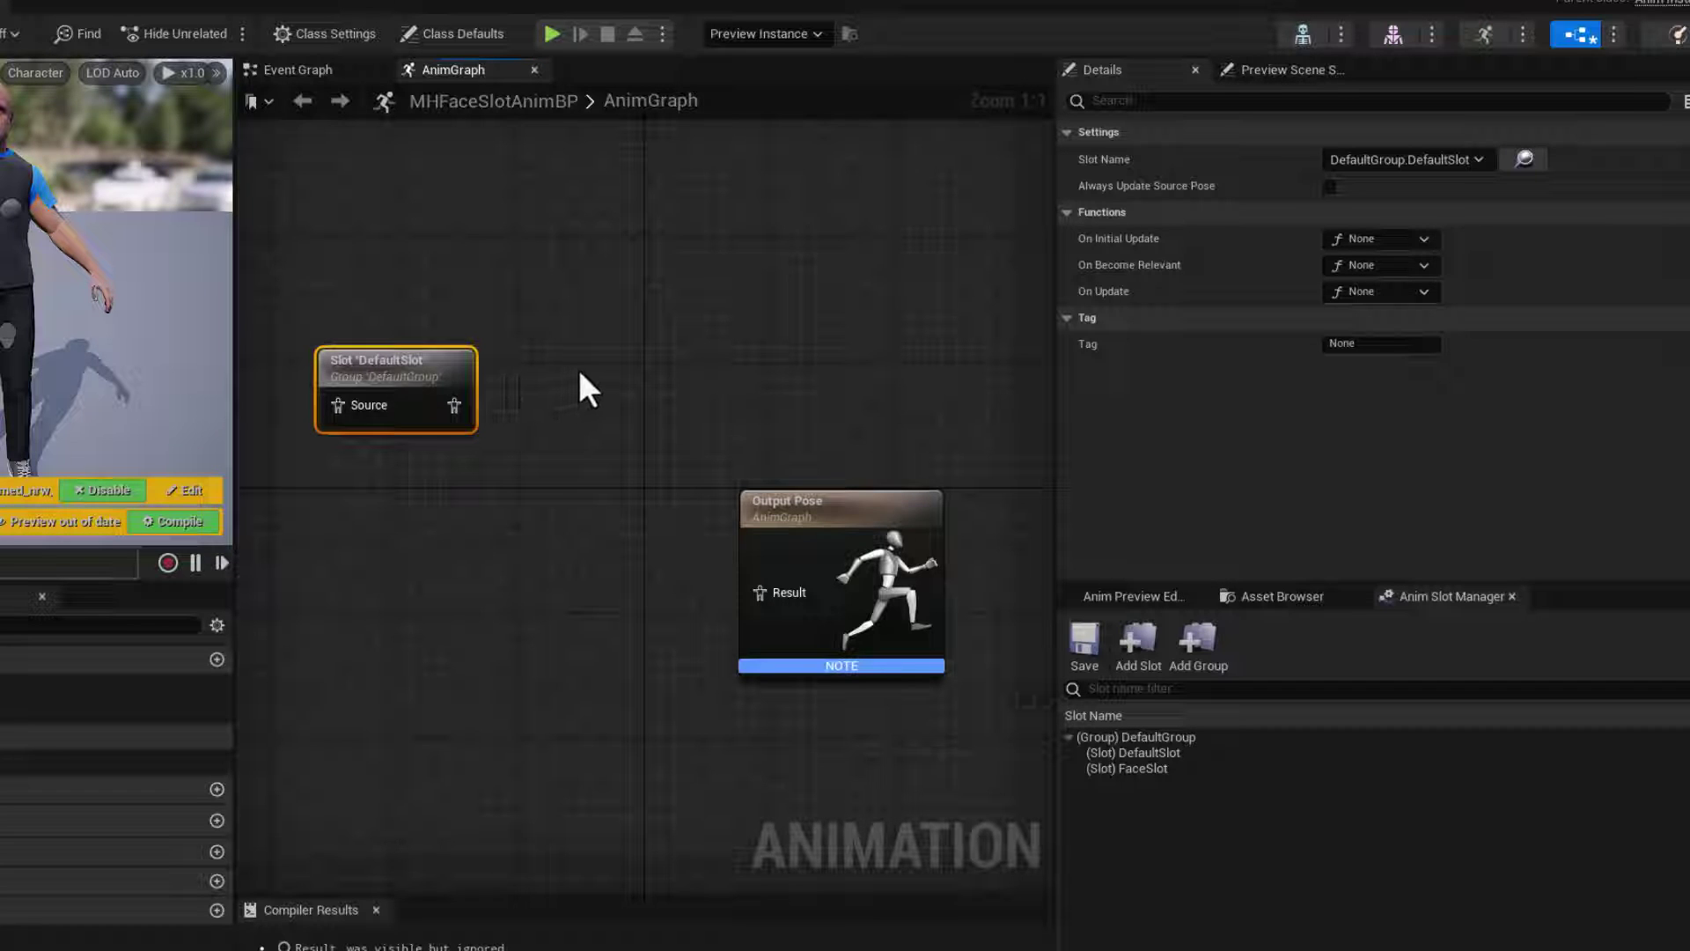
key(ctrl+w)
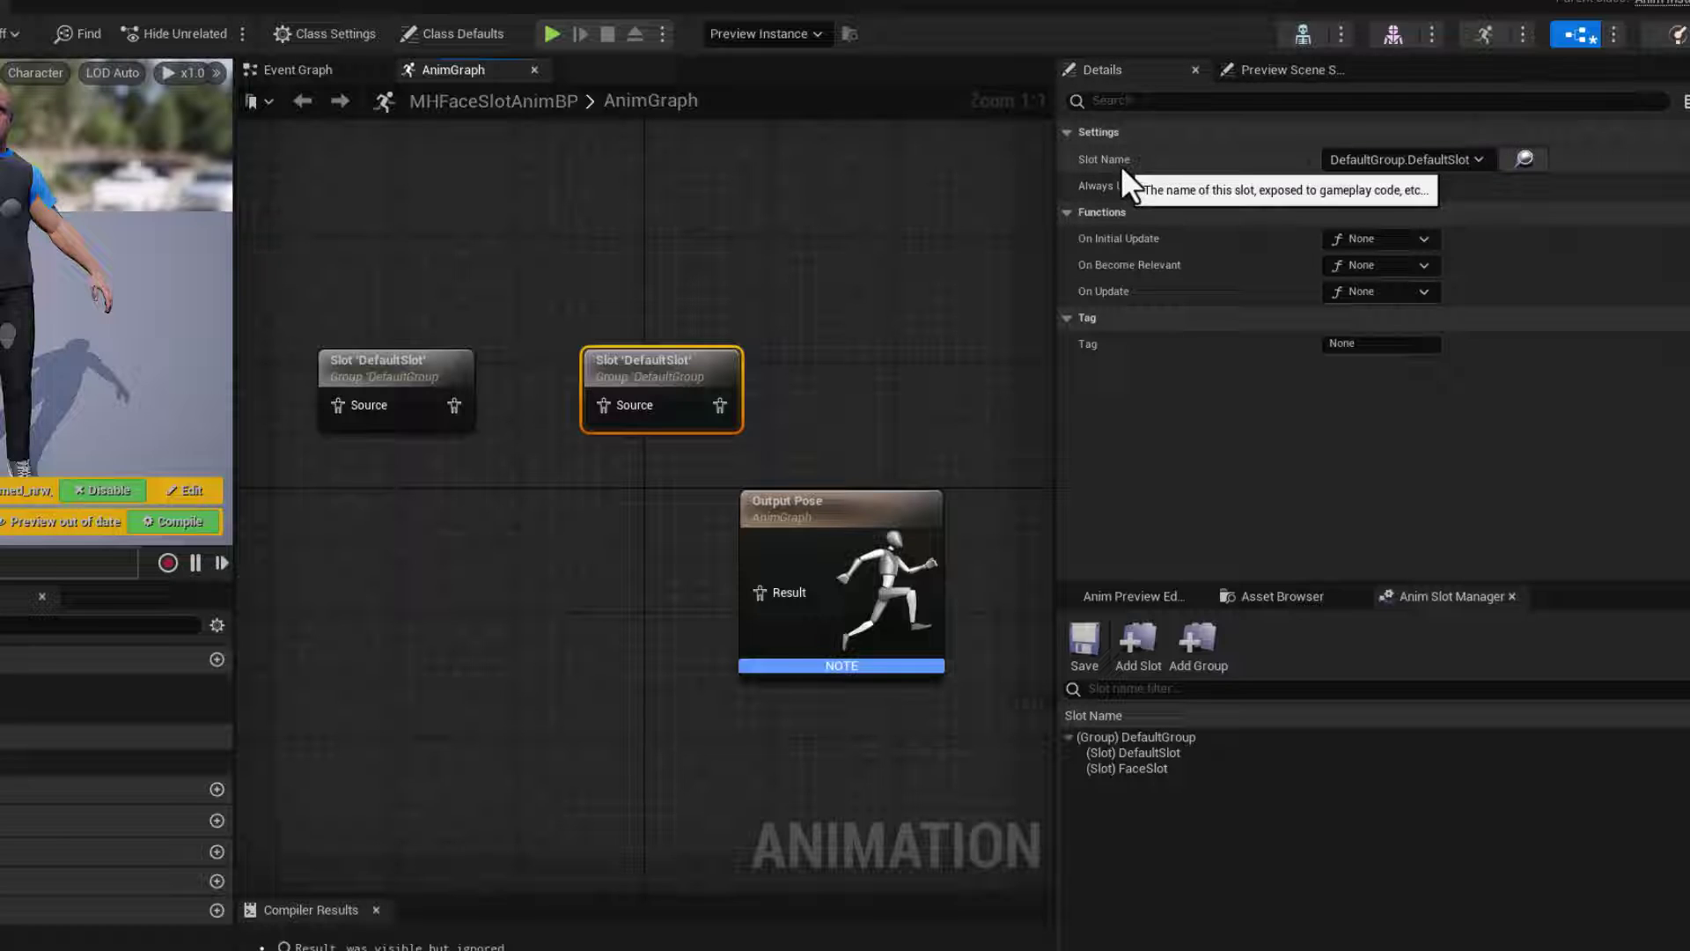
click(1398, 163)
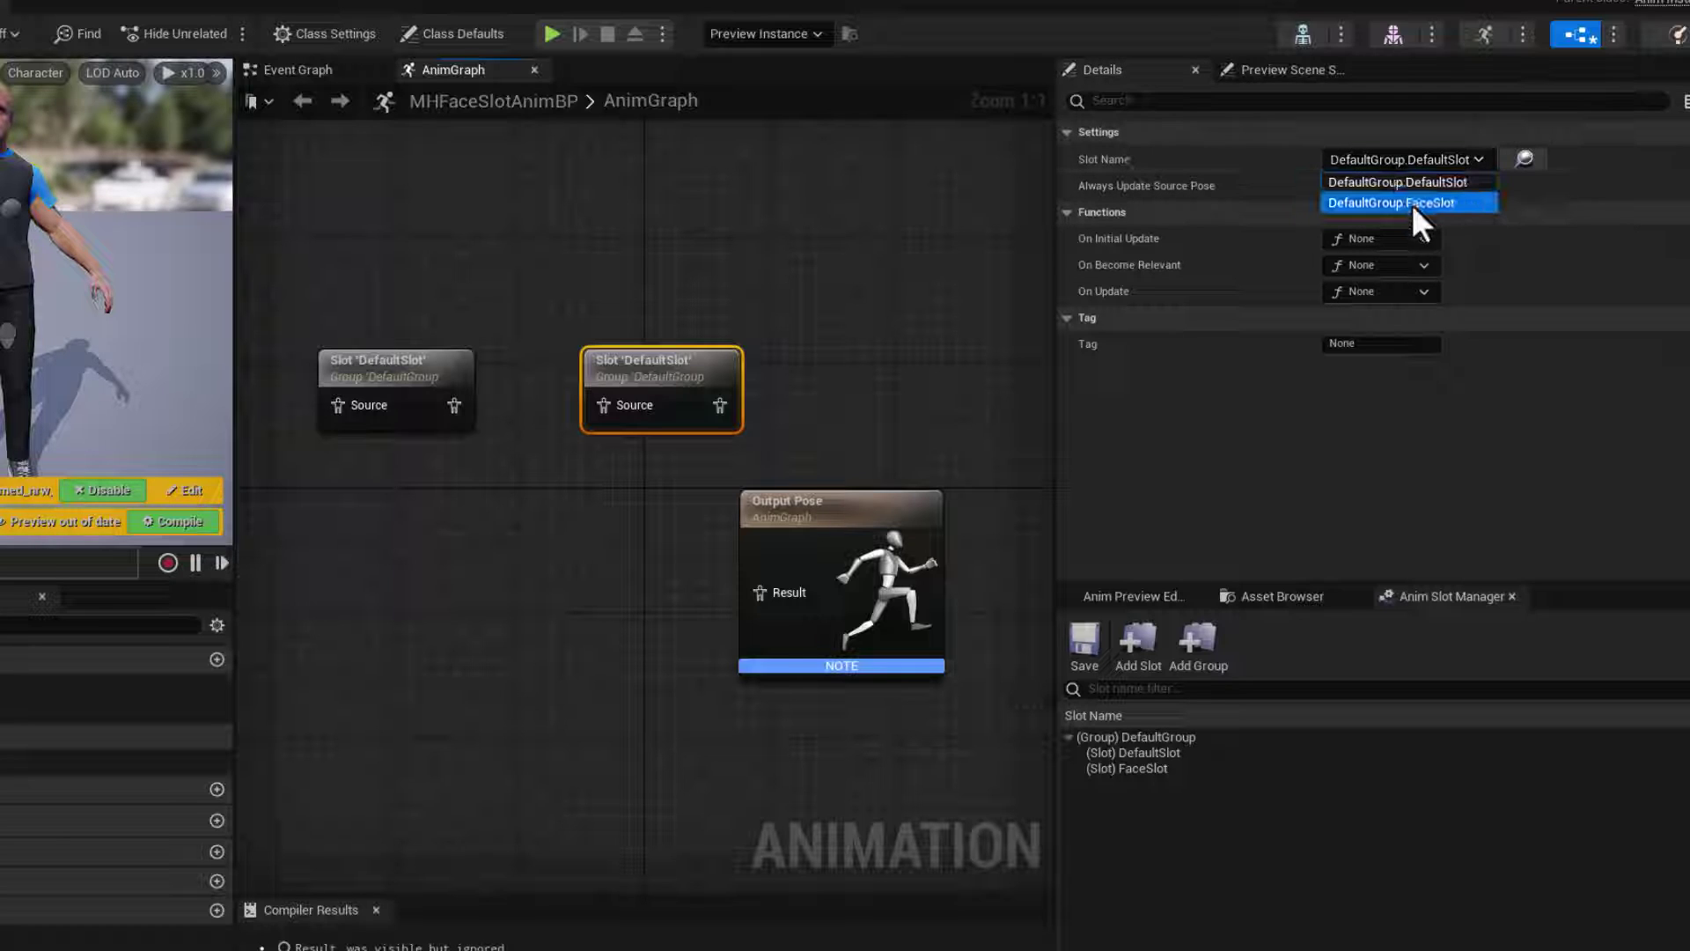
click(1461, 204)
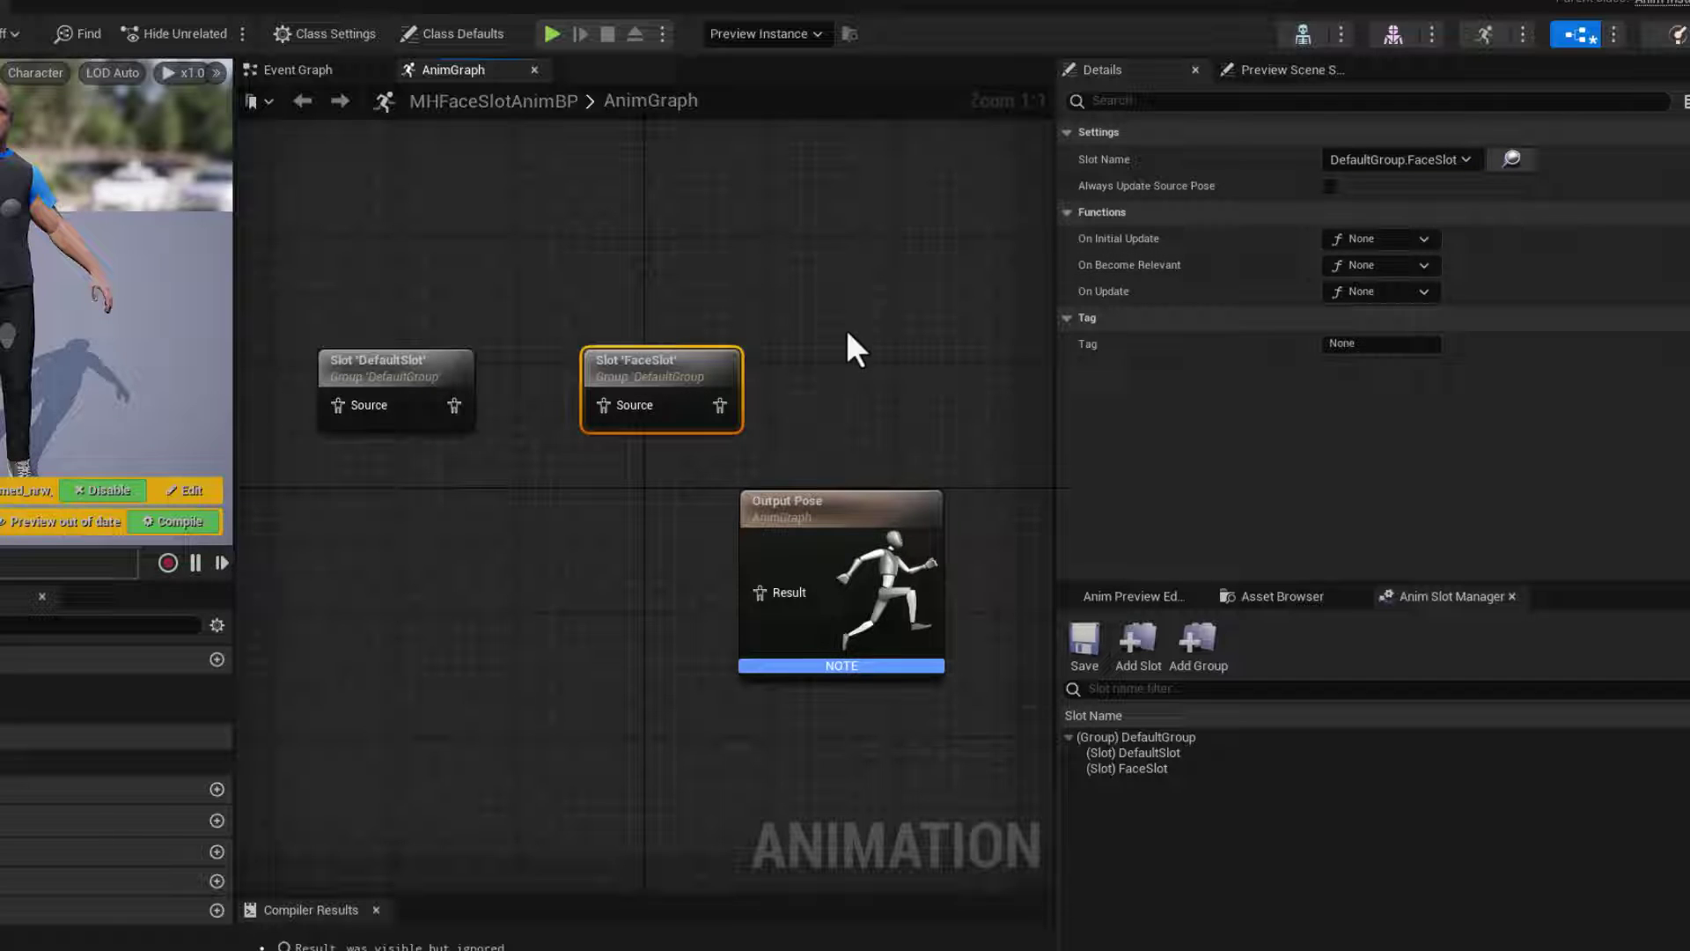
Arrange the FaceSlot node below the DefaultSlot node and move Output Pose farther away to make room between them
drag(675, 370, 392, 531)
drag(398, 370, 398, 342)
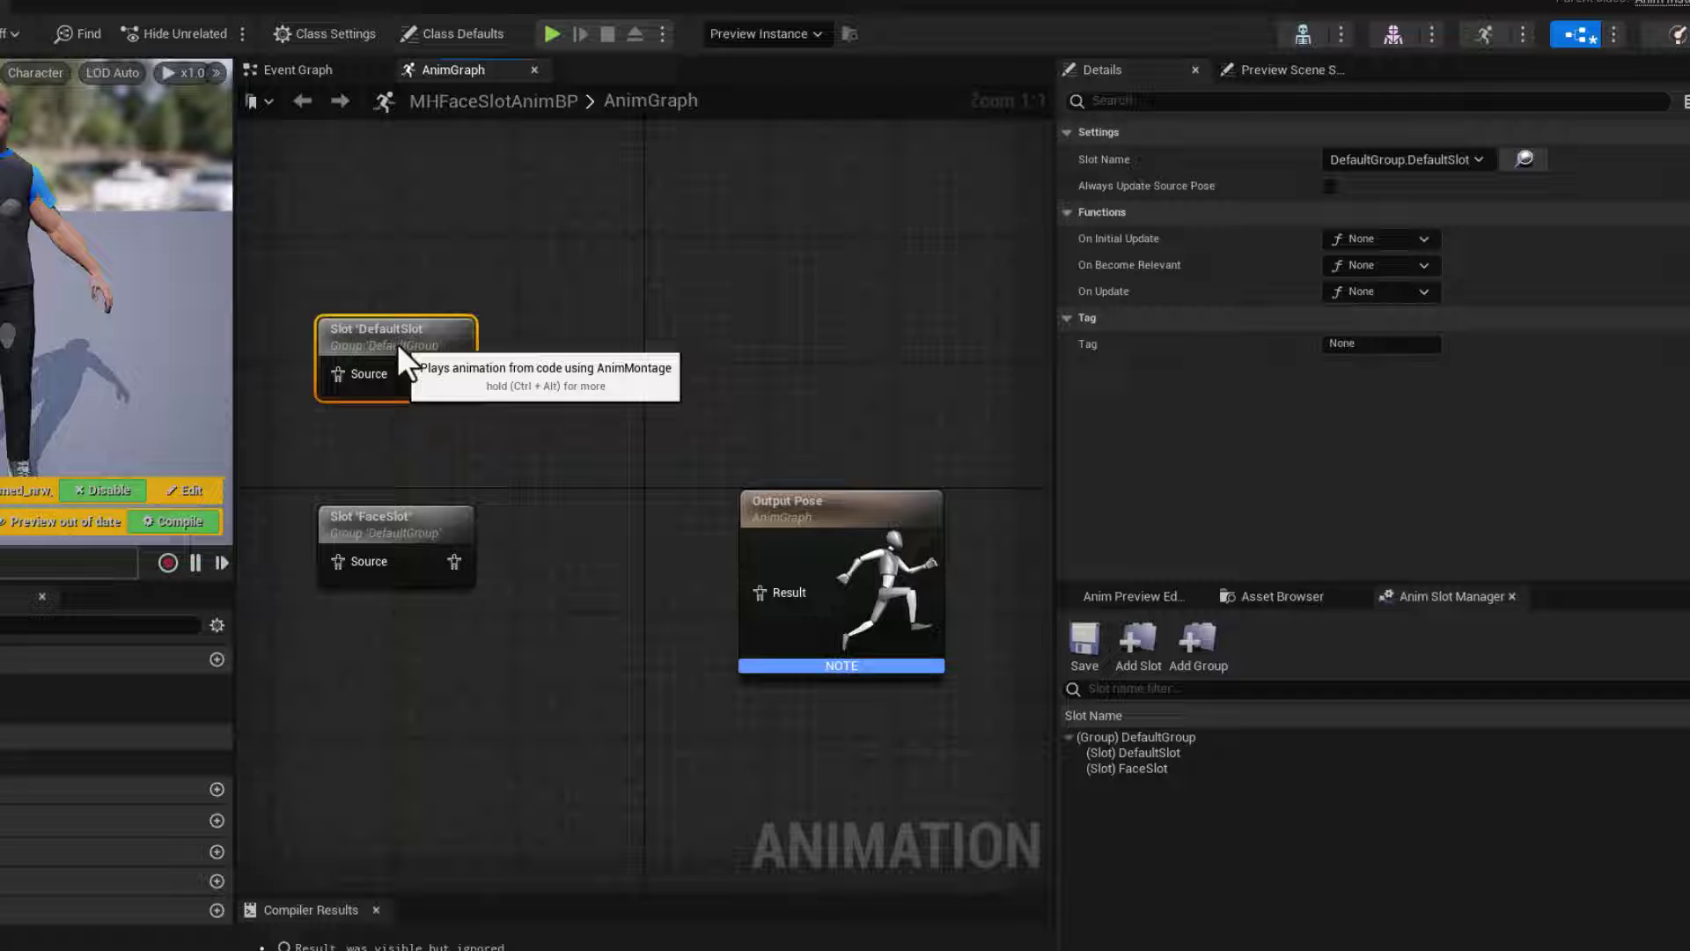
drag(389, 529, 387, 520)
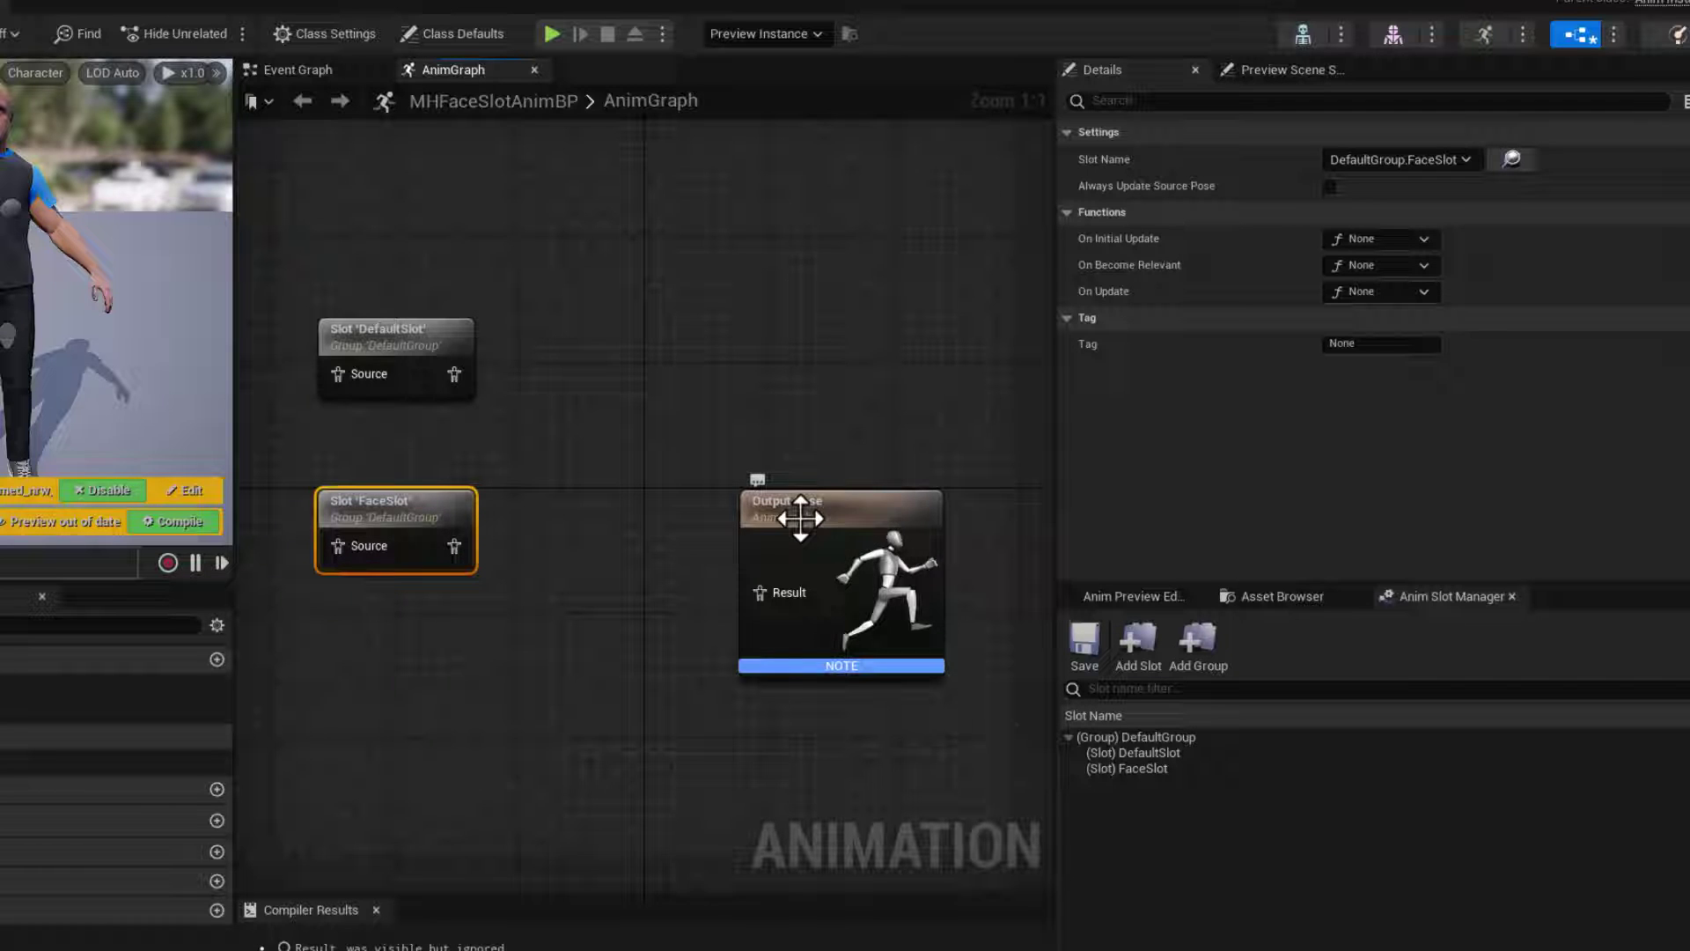
drag(796, 524, 889, 423)
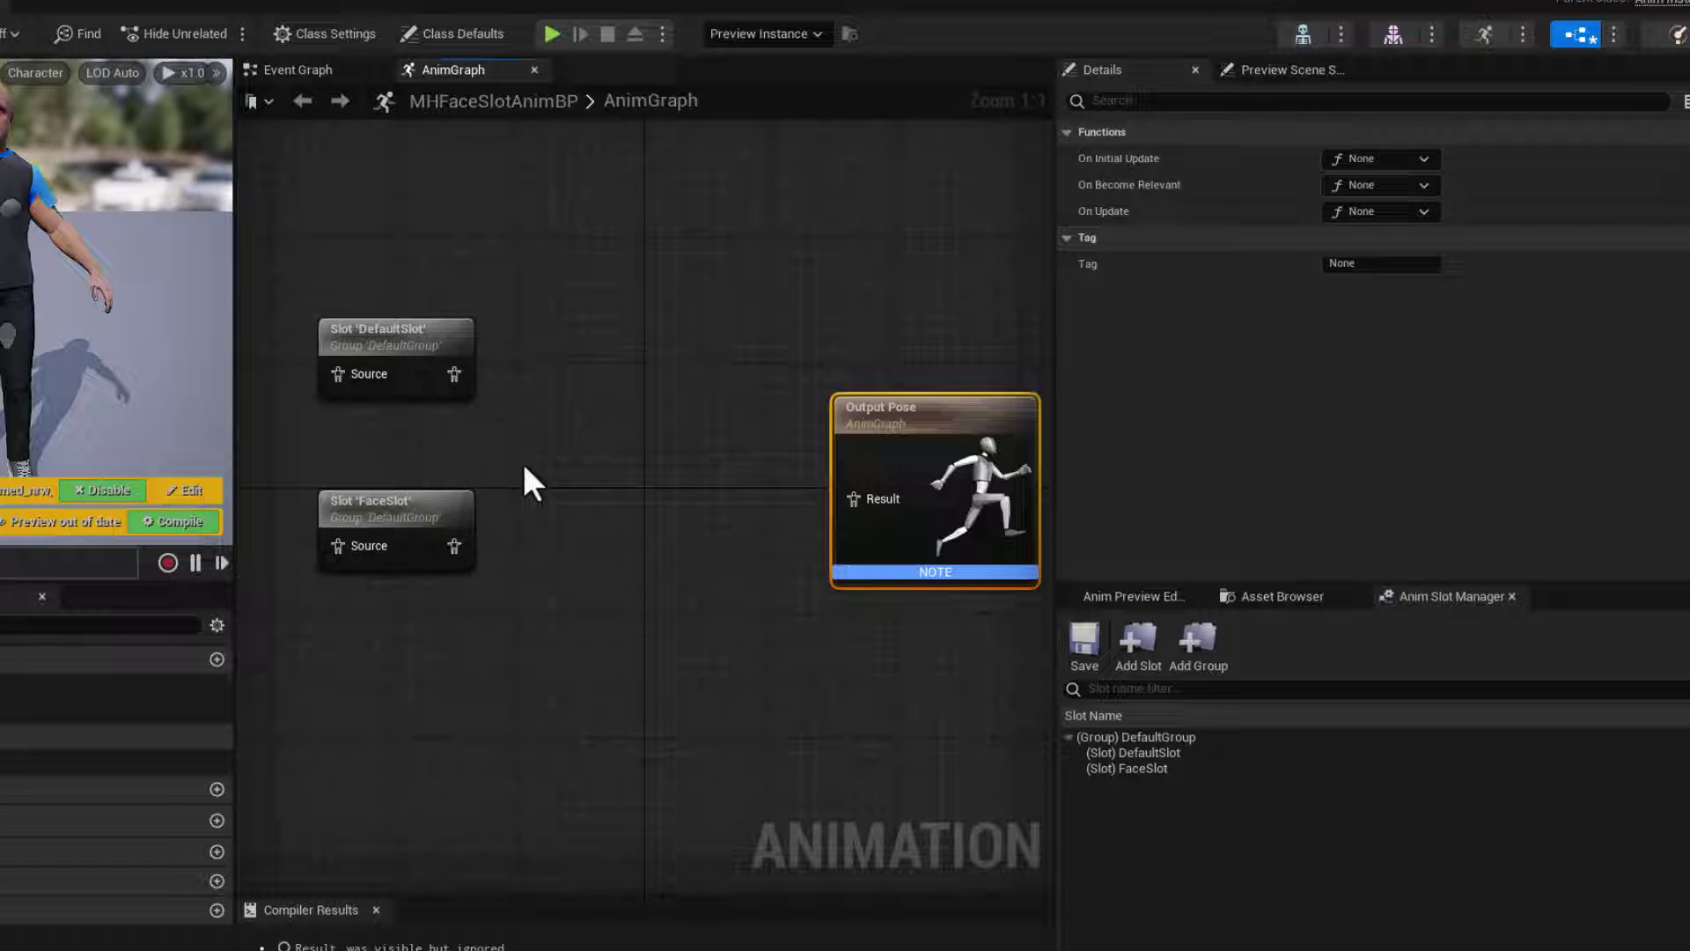
Add a Layered blend per bone node between the two slot nodes and Output Pose
right_click(559, 433)
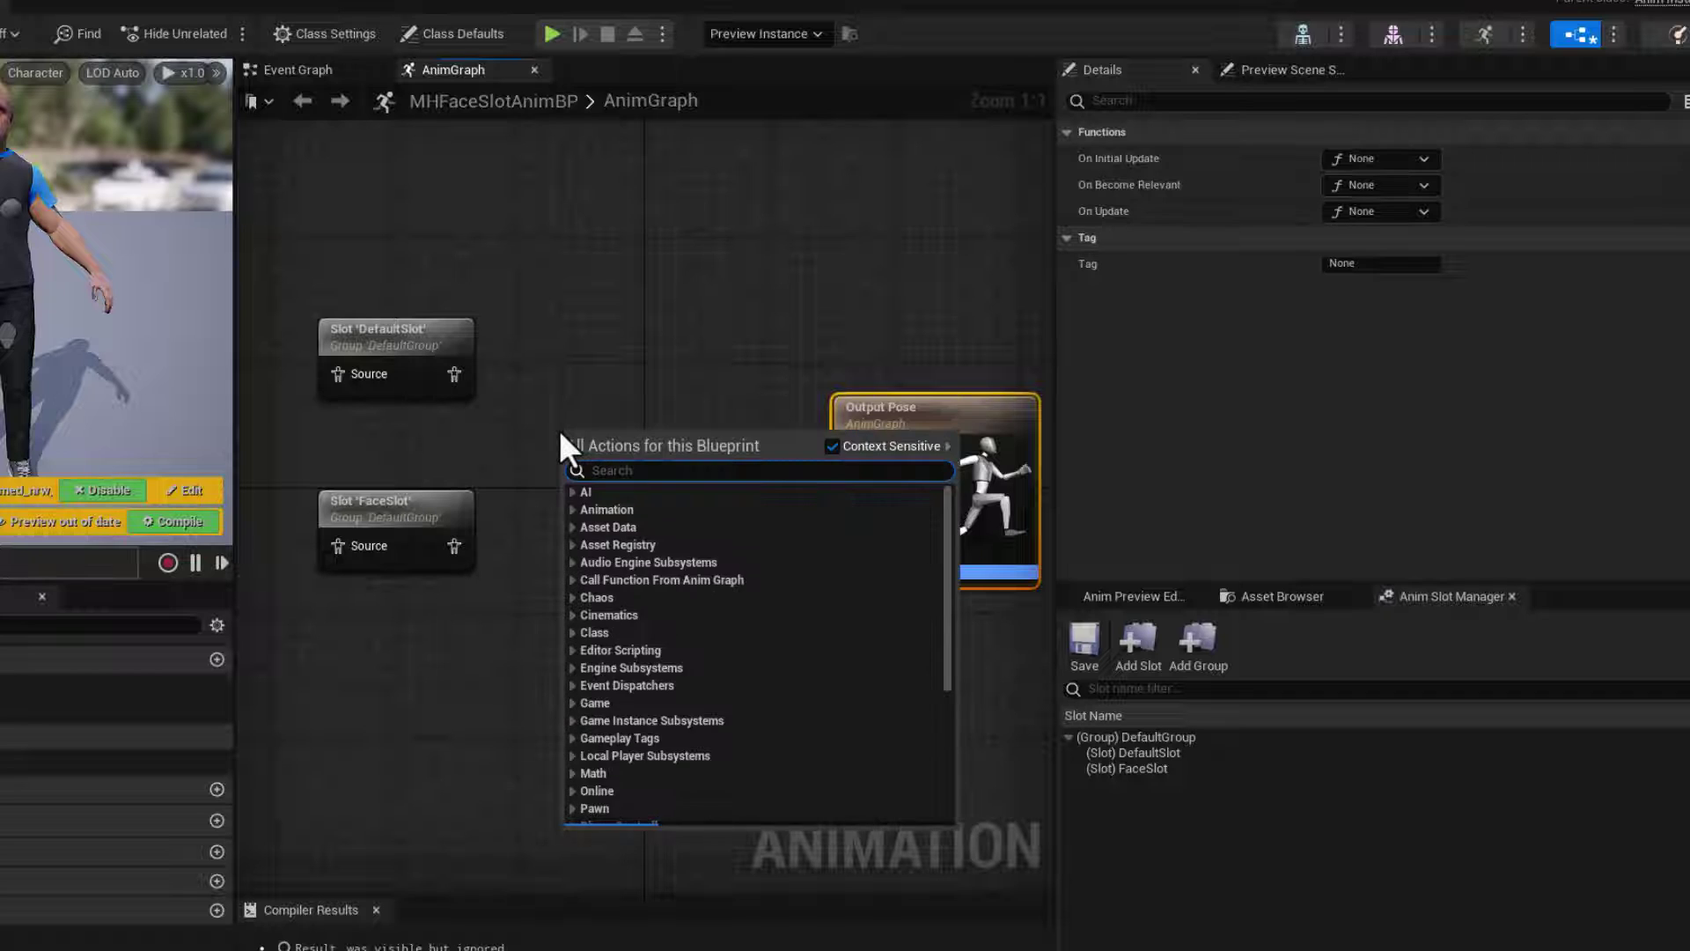
text(blend )
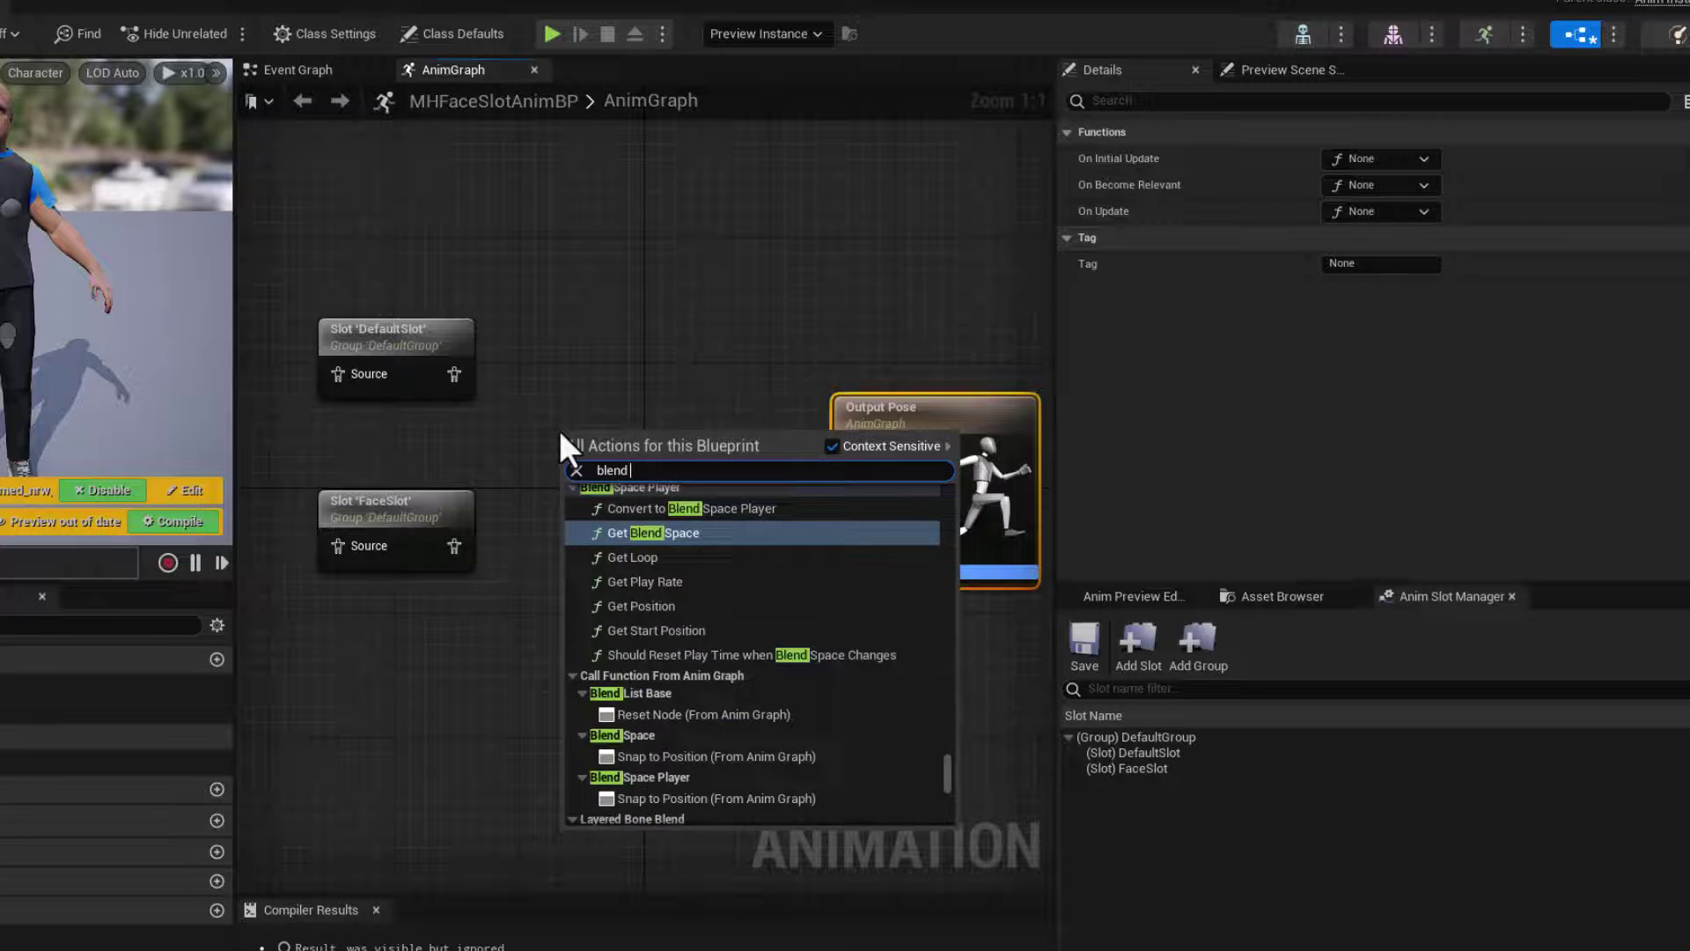
text(per bone)
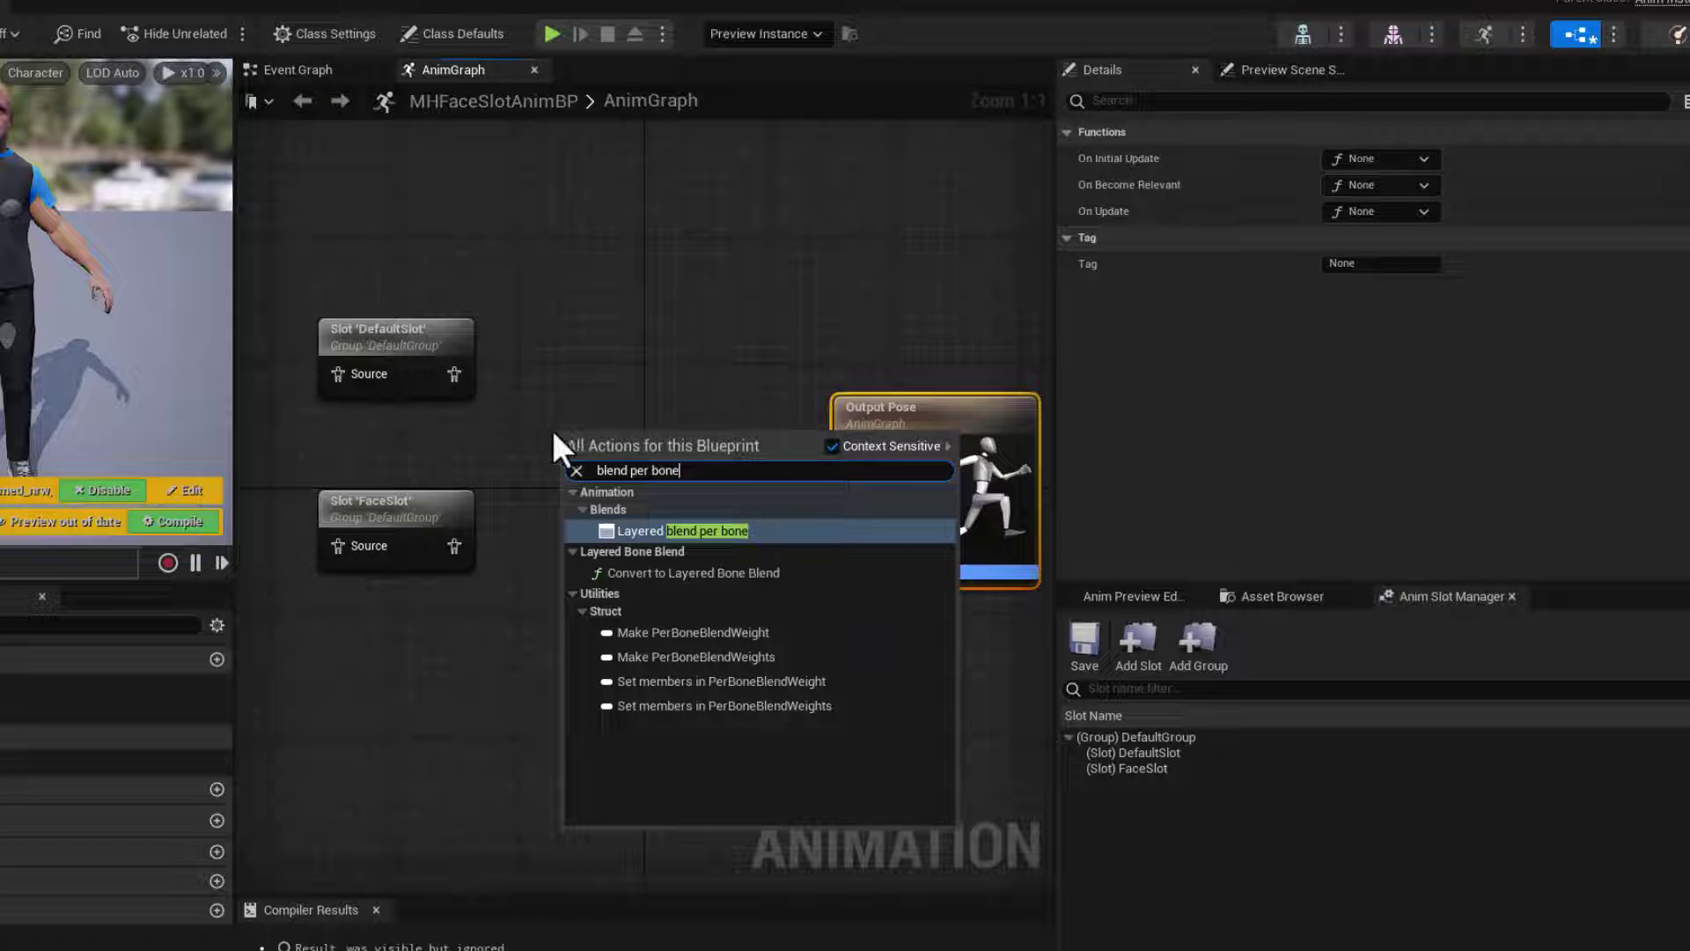
drag(647, 522, 649, 551)
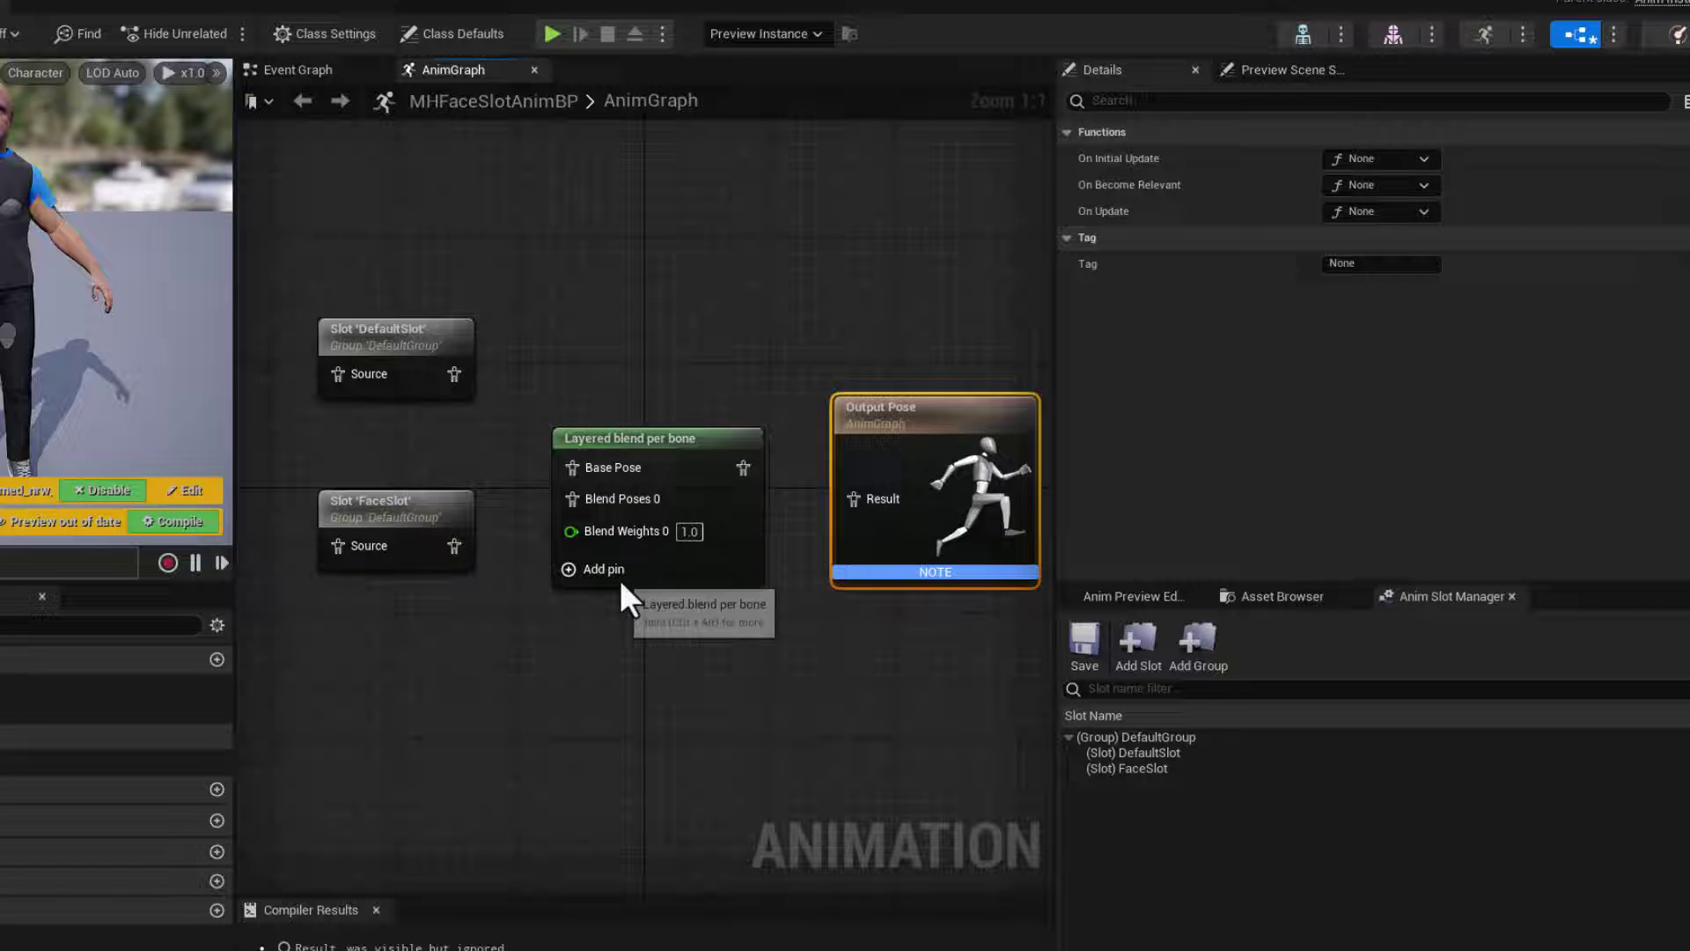
drag(641, 437, 636, 388)
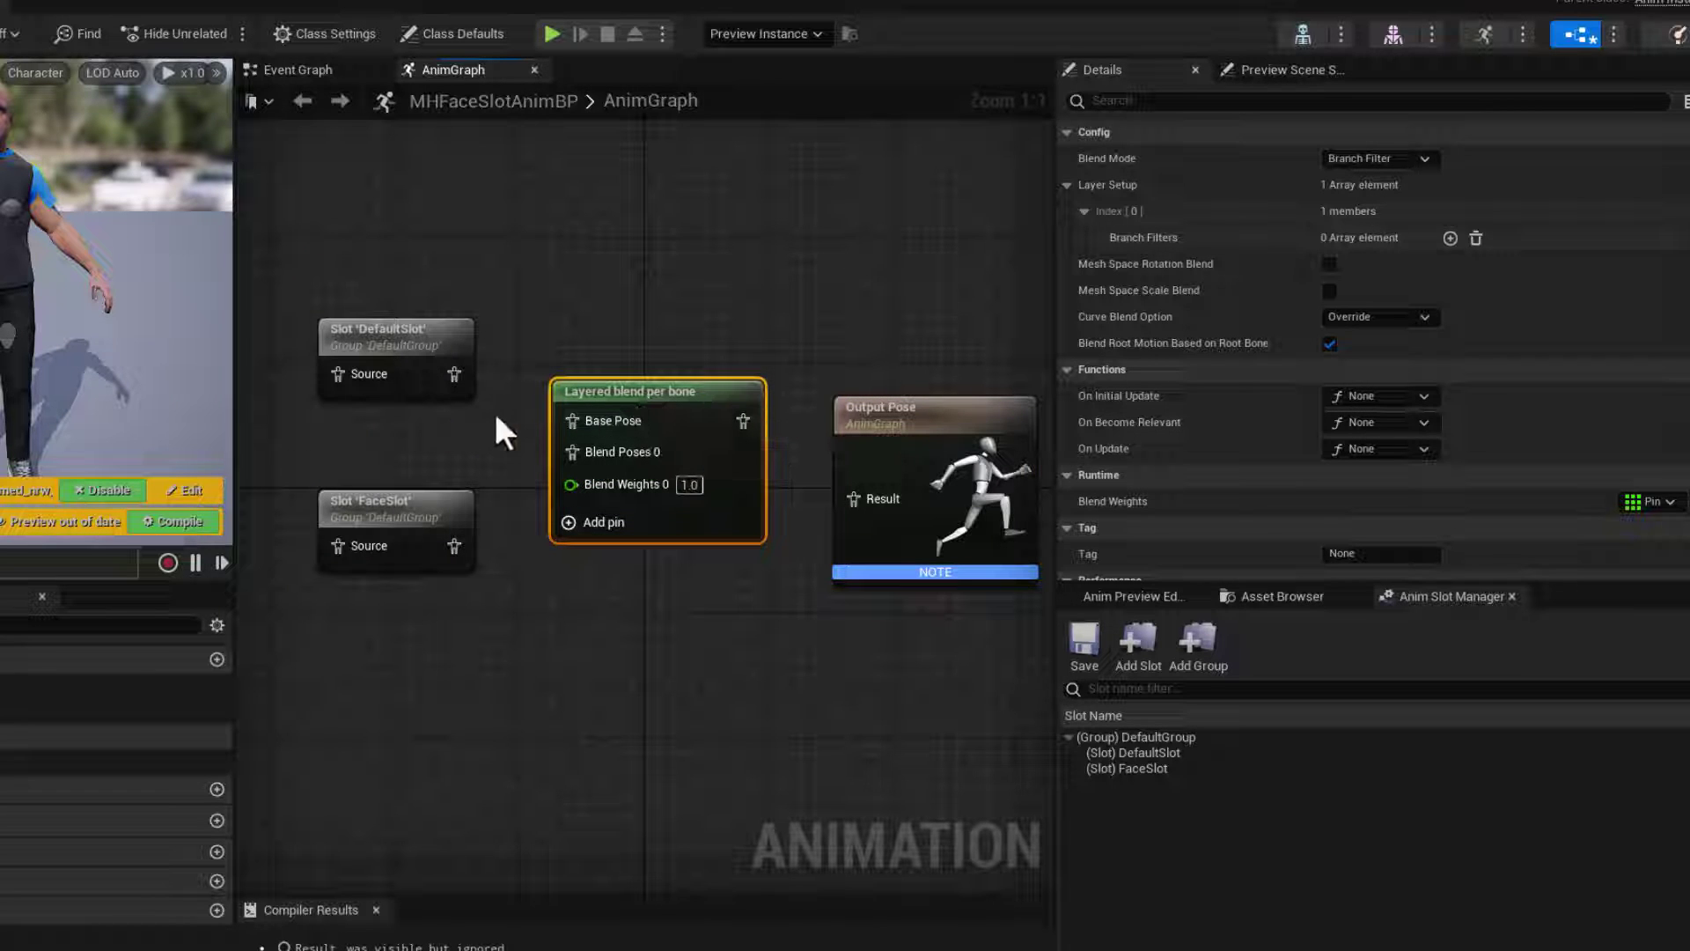
Connect DefaultSlot to Base Pose, FaceSlot to Blend Poses 0, and the blend node's output to the Output Pose result
drag(447, 373, 574, 415)
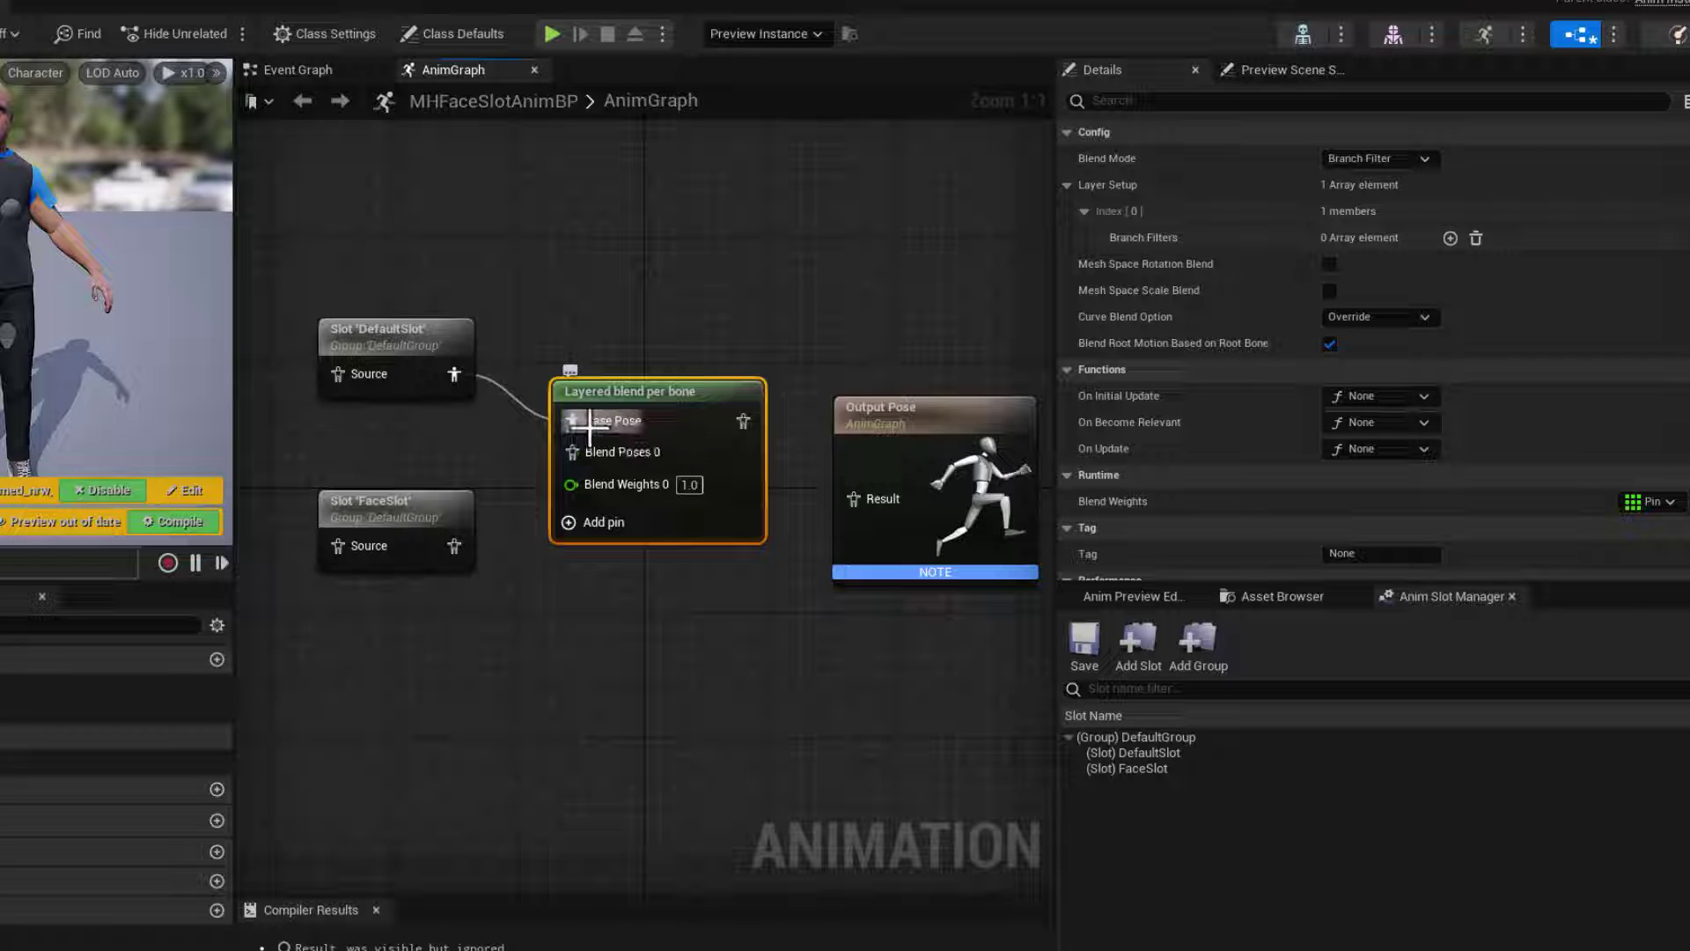
drag(743, 422, 850, 499)
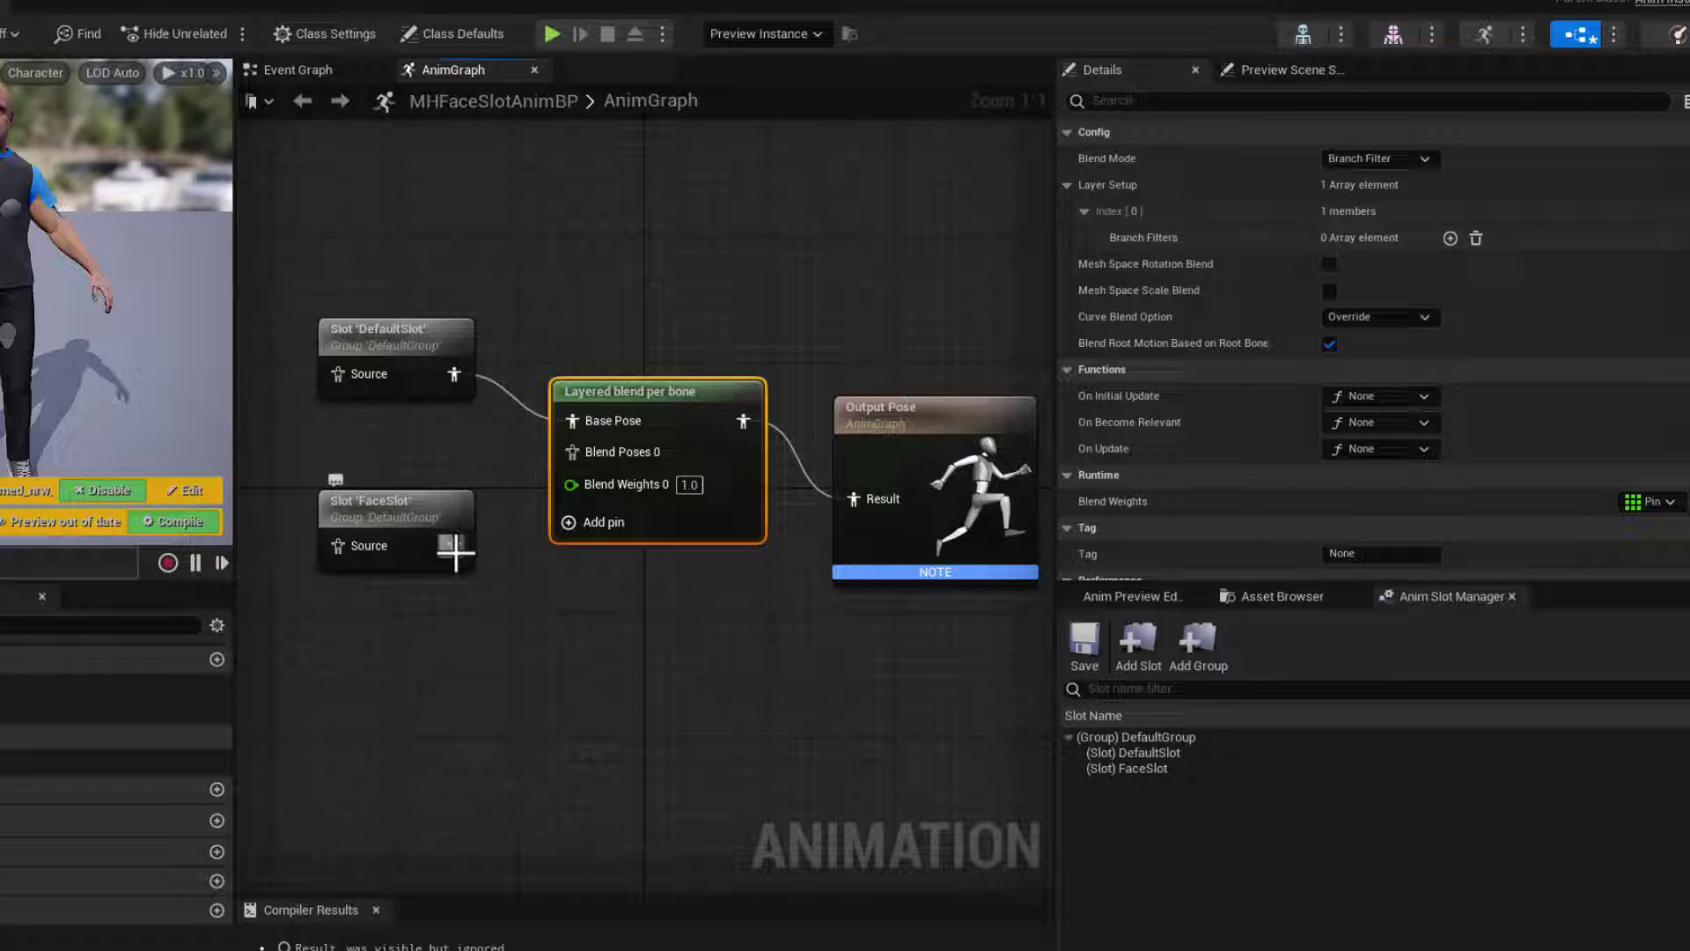
drag(454, 547, 574, 449)
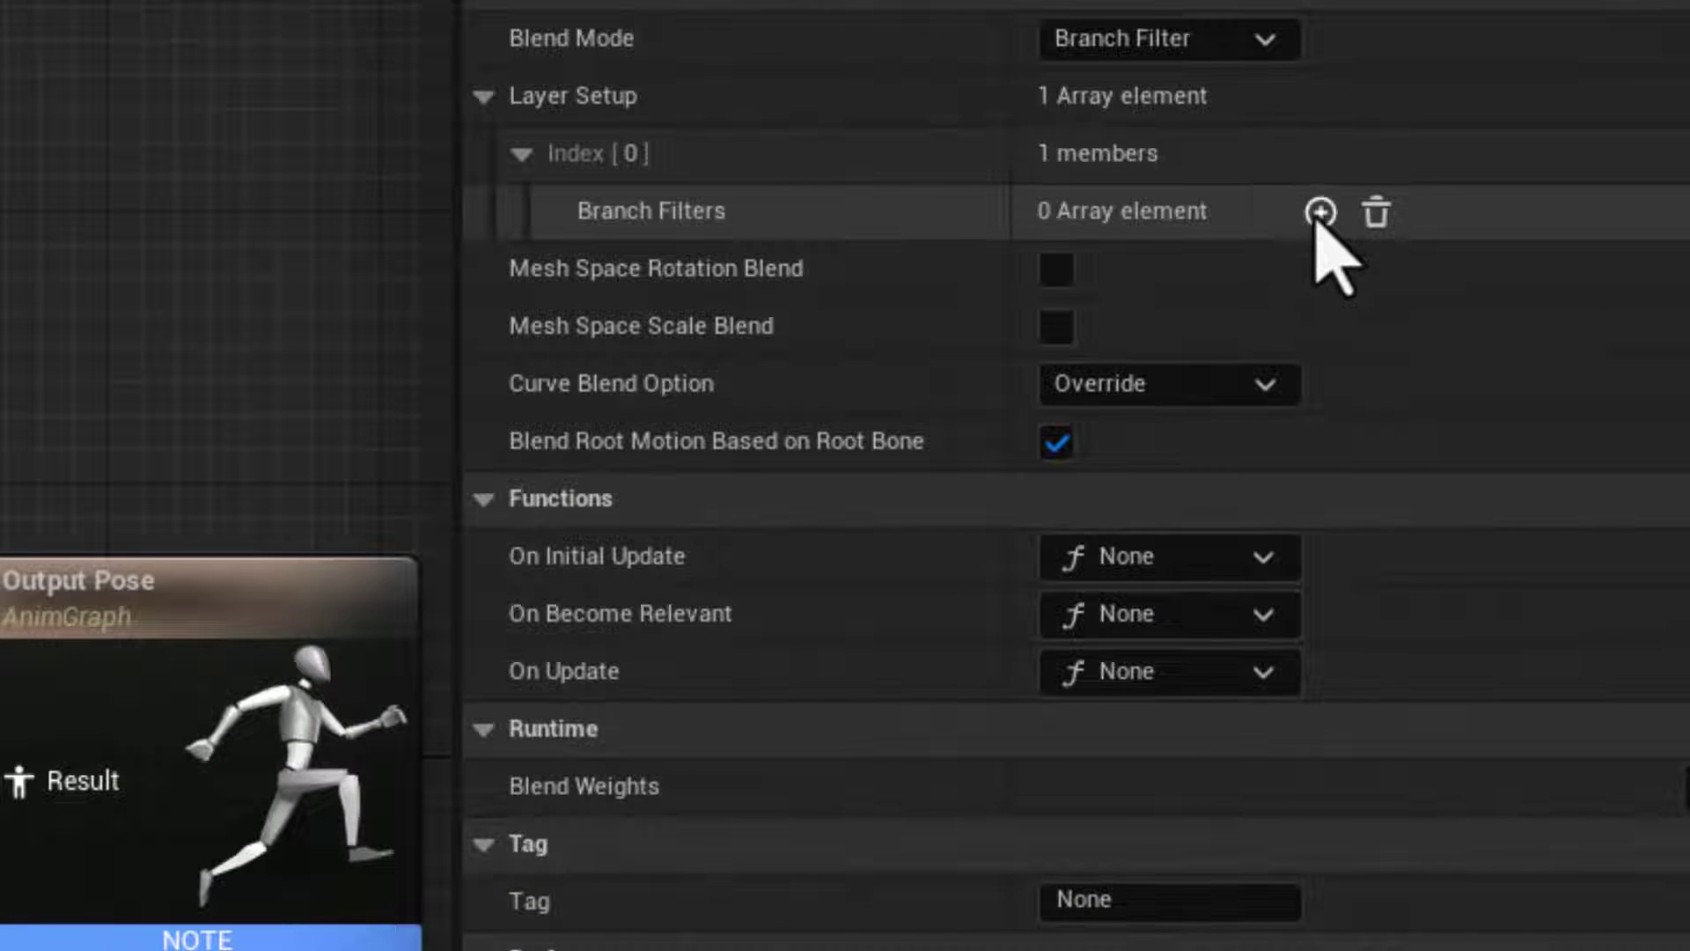
Add a branch filter to the Layered blend per bone node with the bone name Neck_01
click(1321, 212)
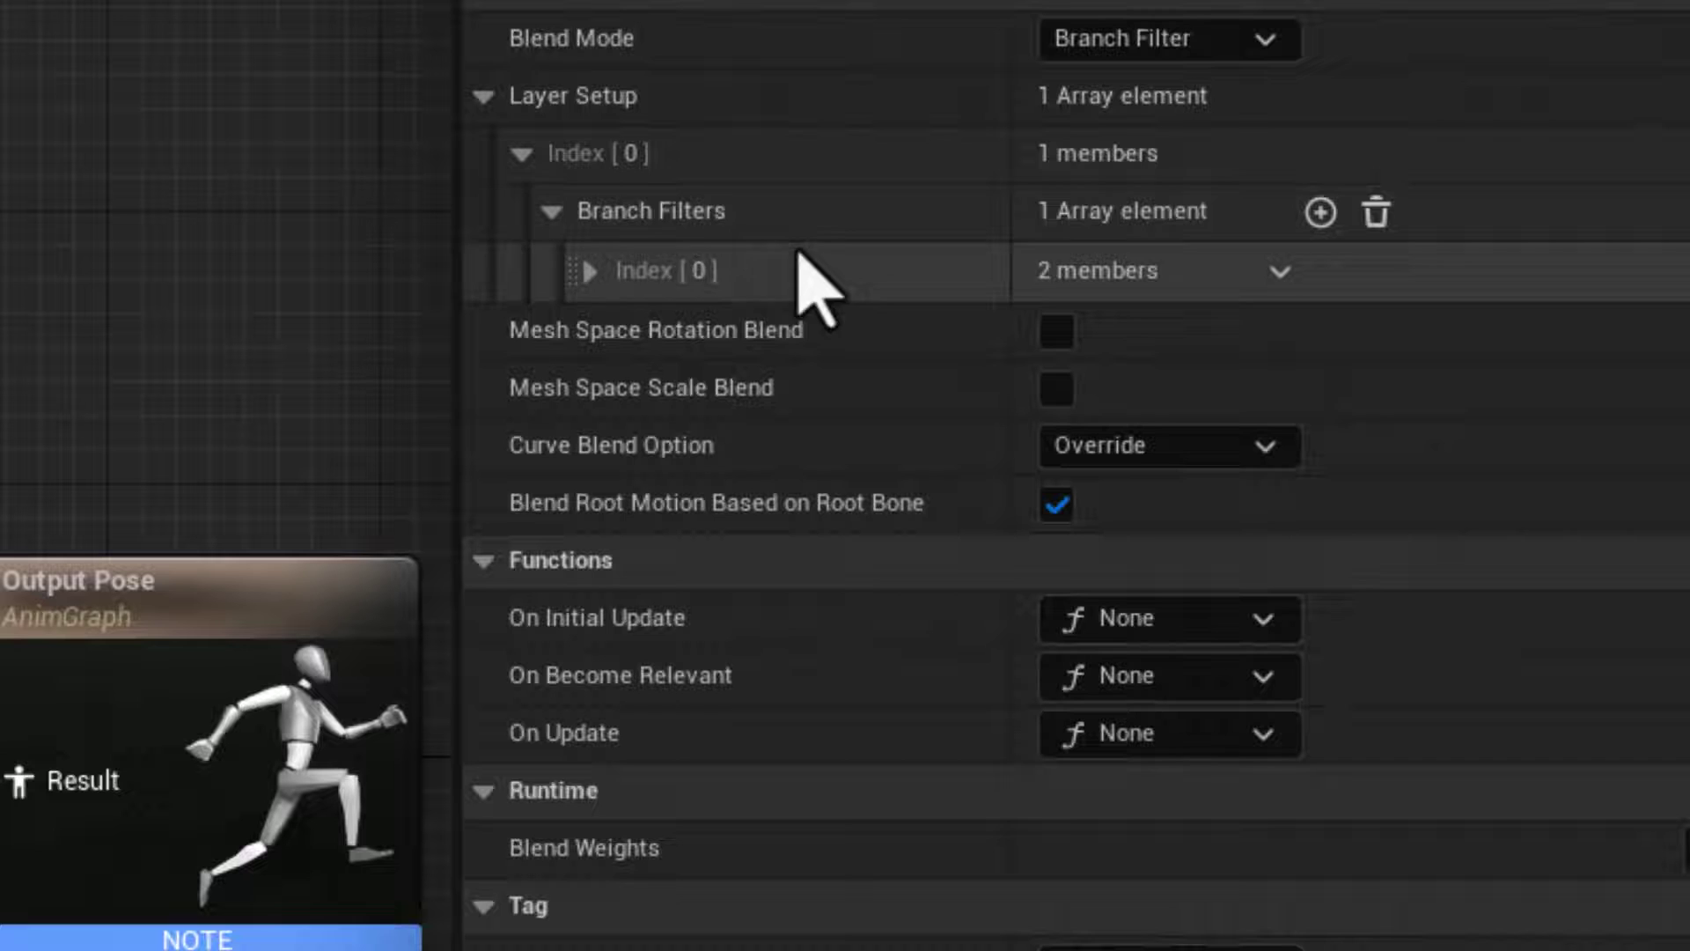
click(589, 272)
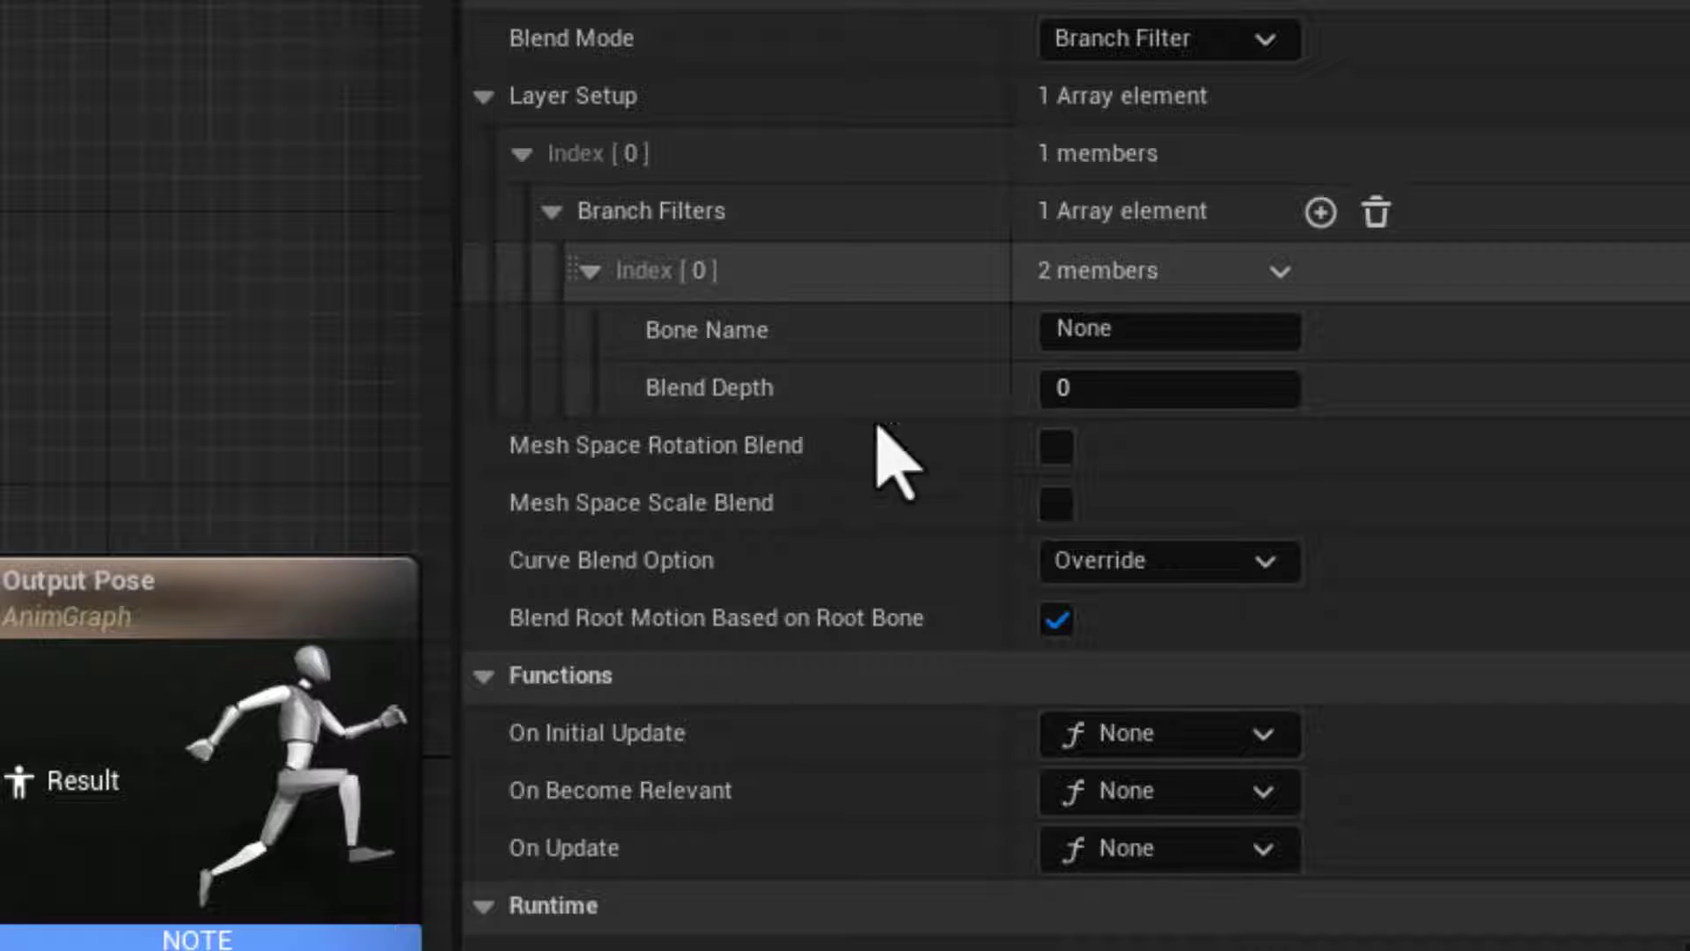
click(1088, 329)
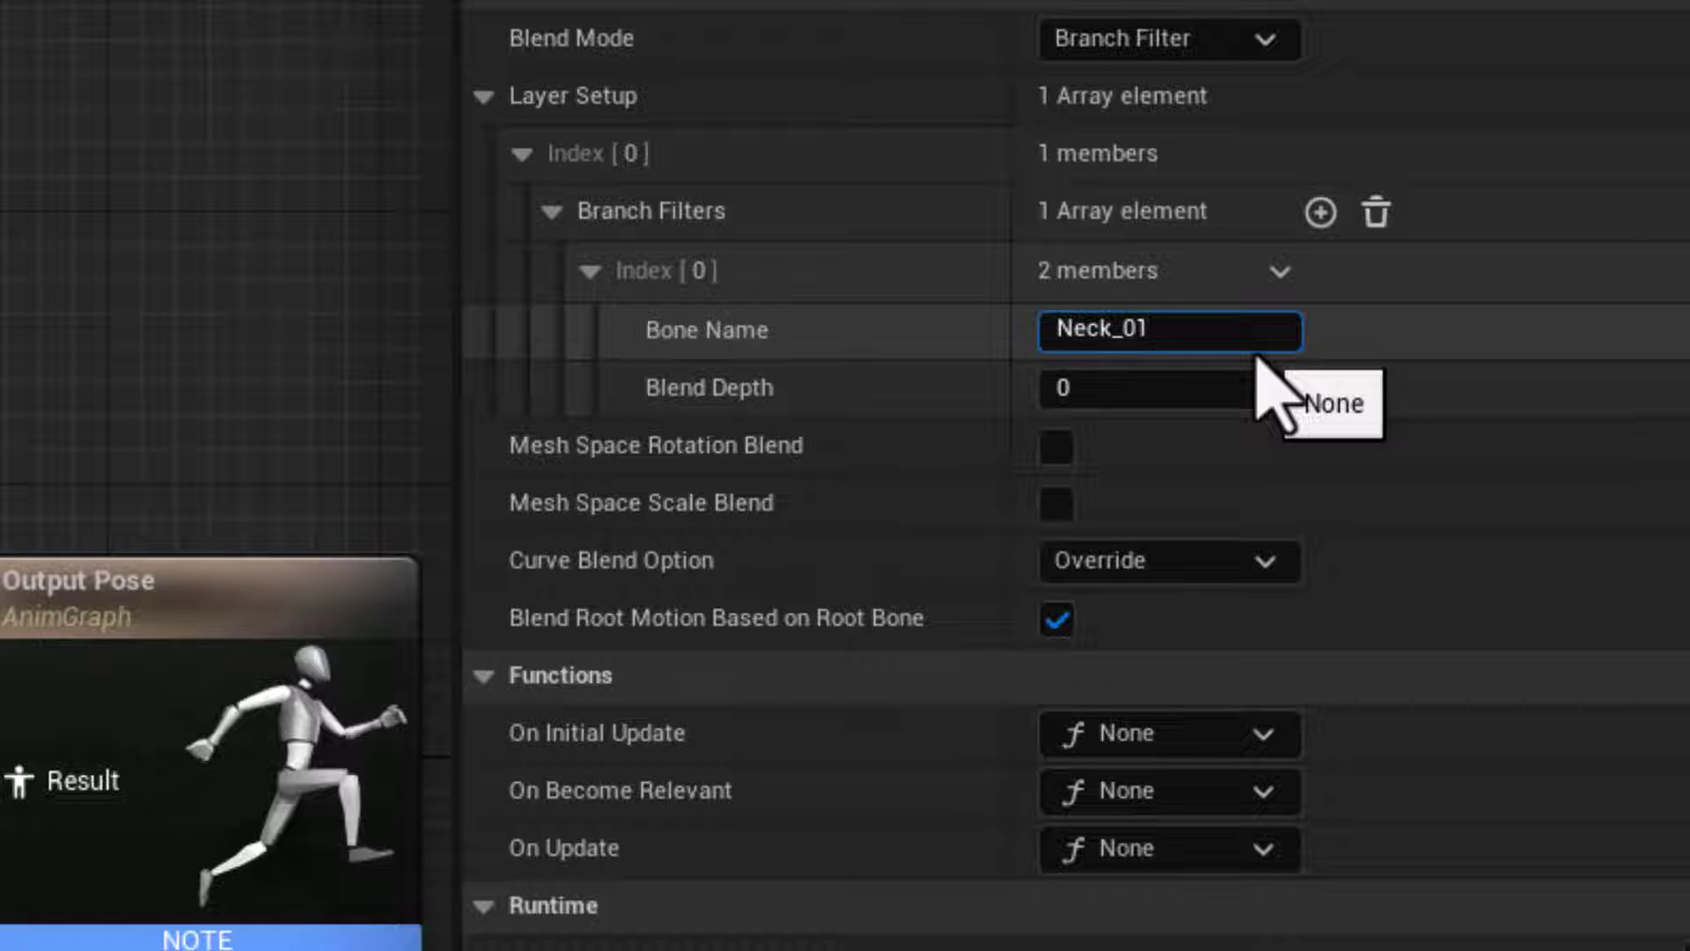
key(Return)
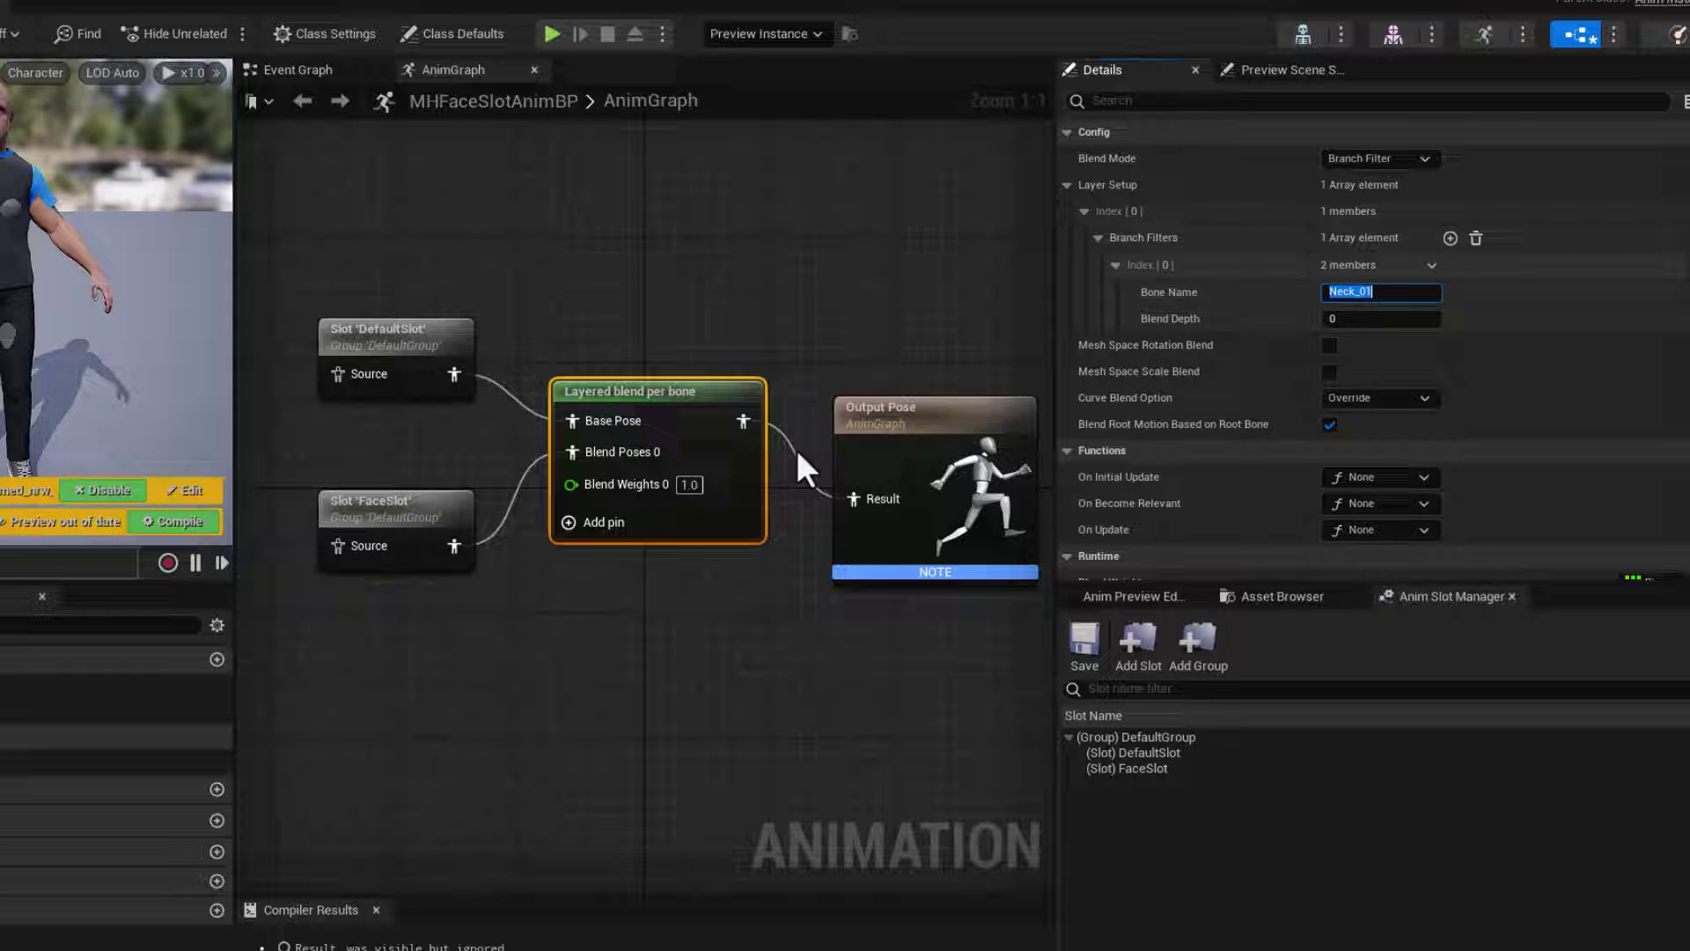
Space out the FaceSlot, DefaultSlot and Layered blend per bone nodes to tidy the graph
drag(430, 521, 412, 537)
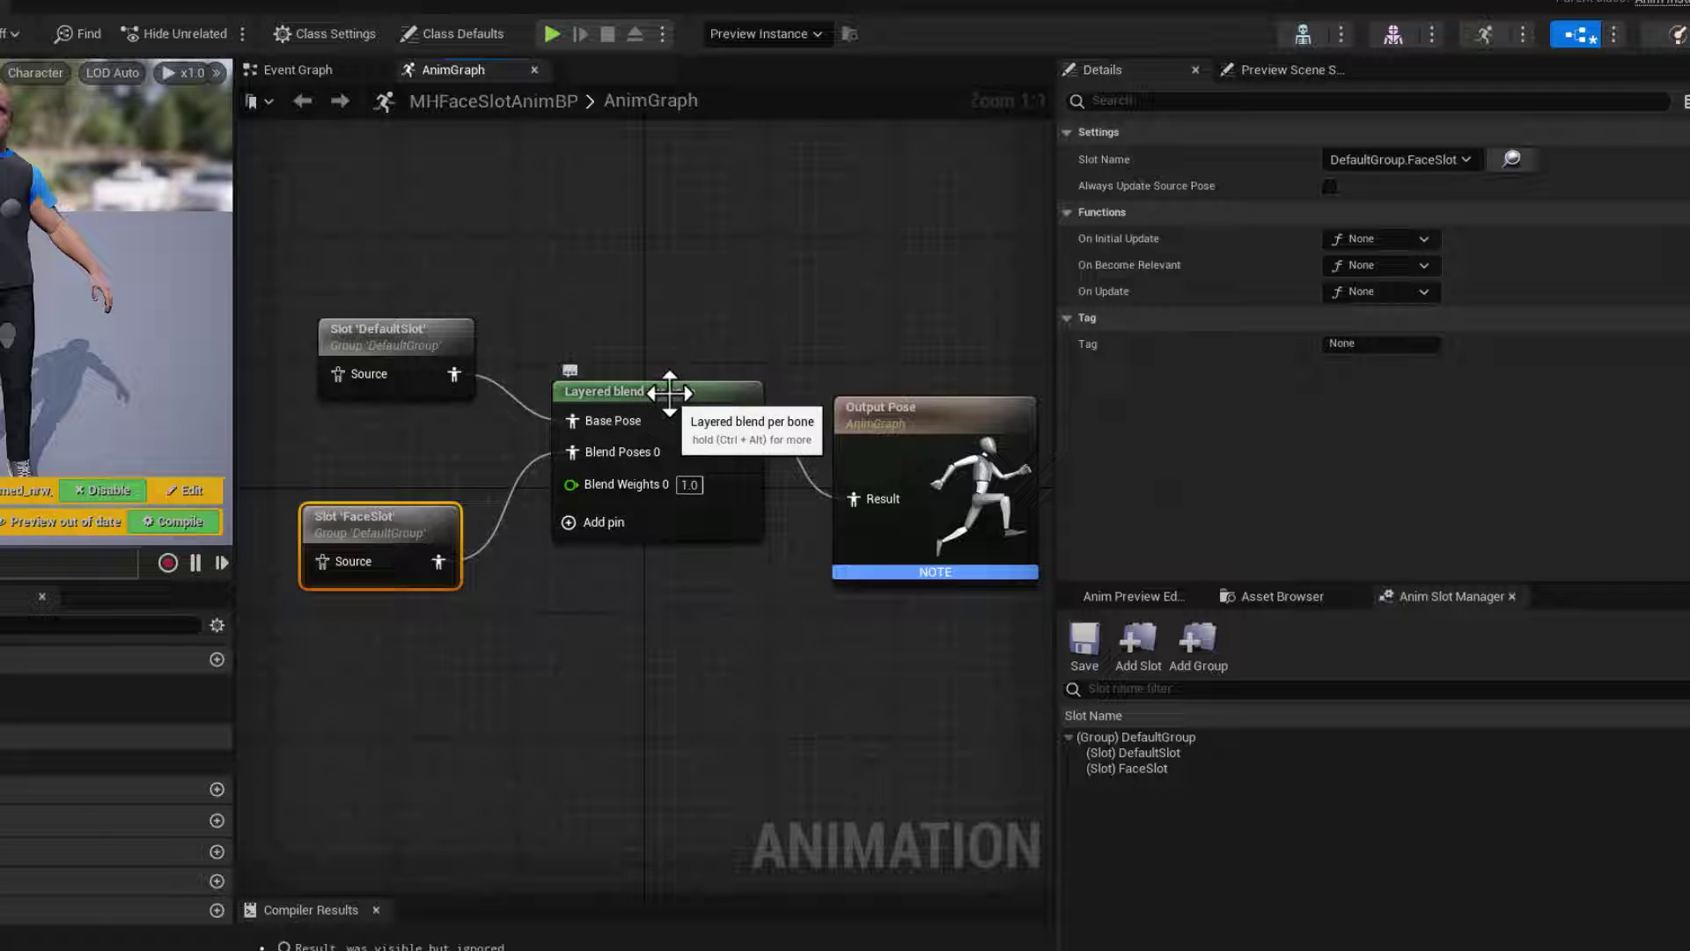
drag(669, 393, 669, 406)
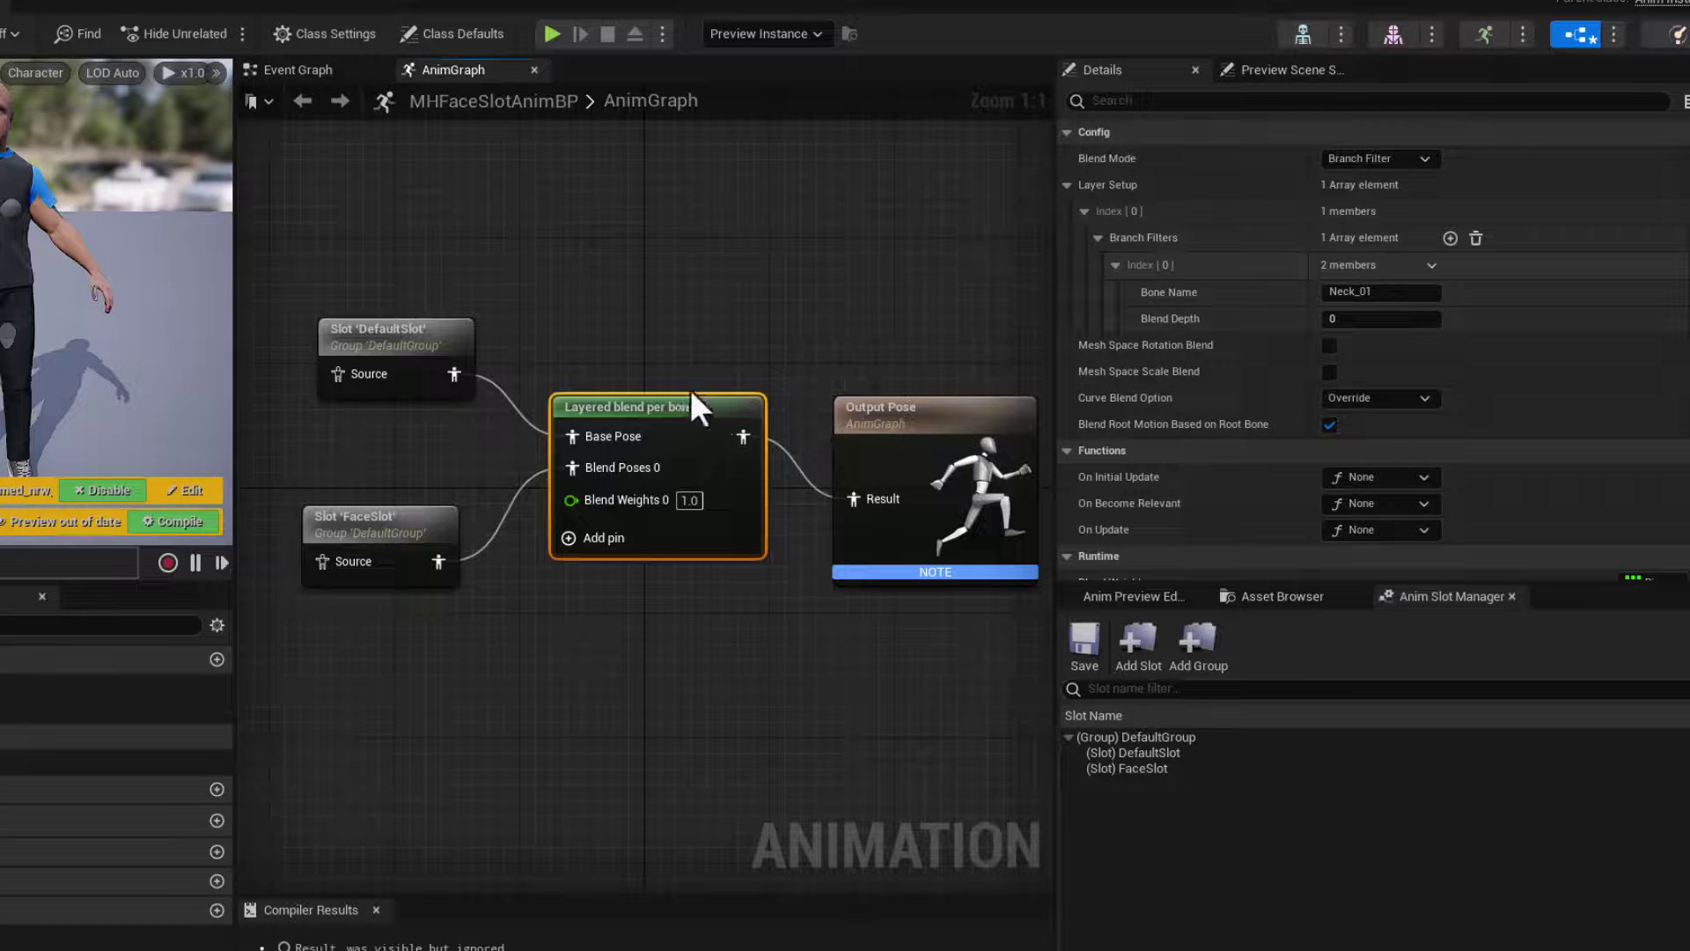
drag(399, 341, 399, 326)
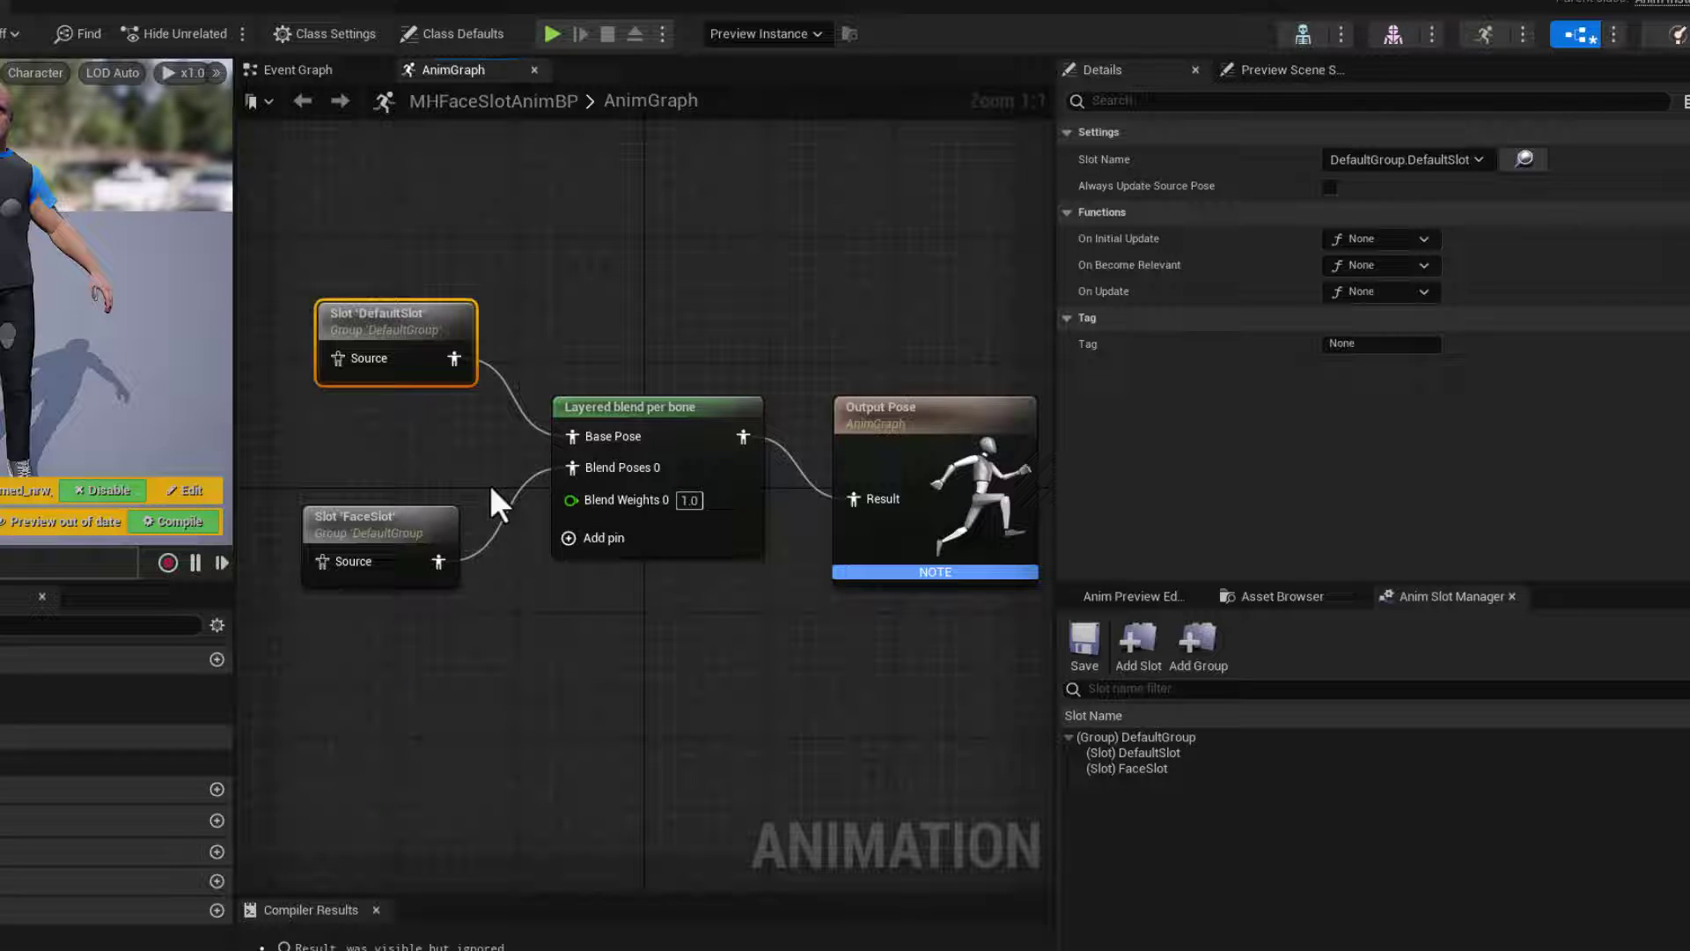
drag(657, 414, 685, 414)
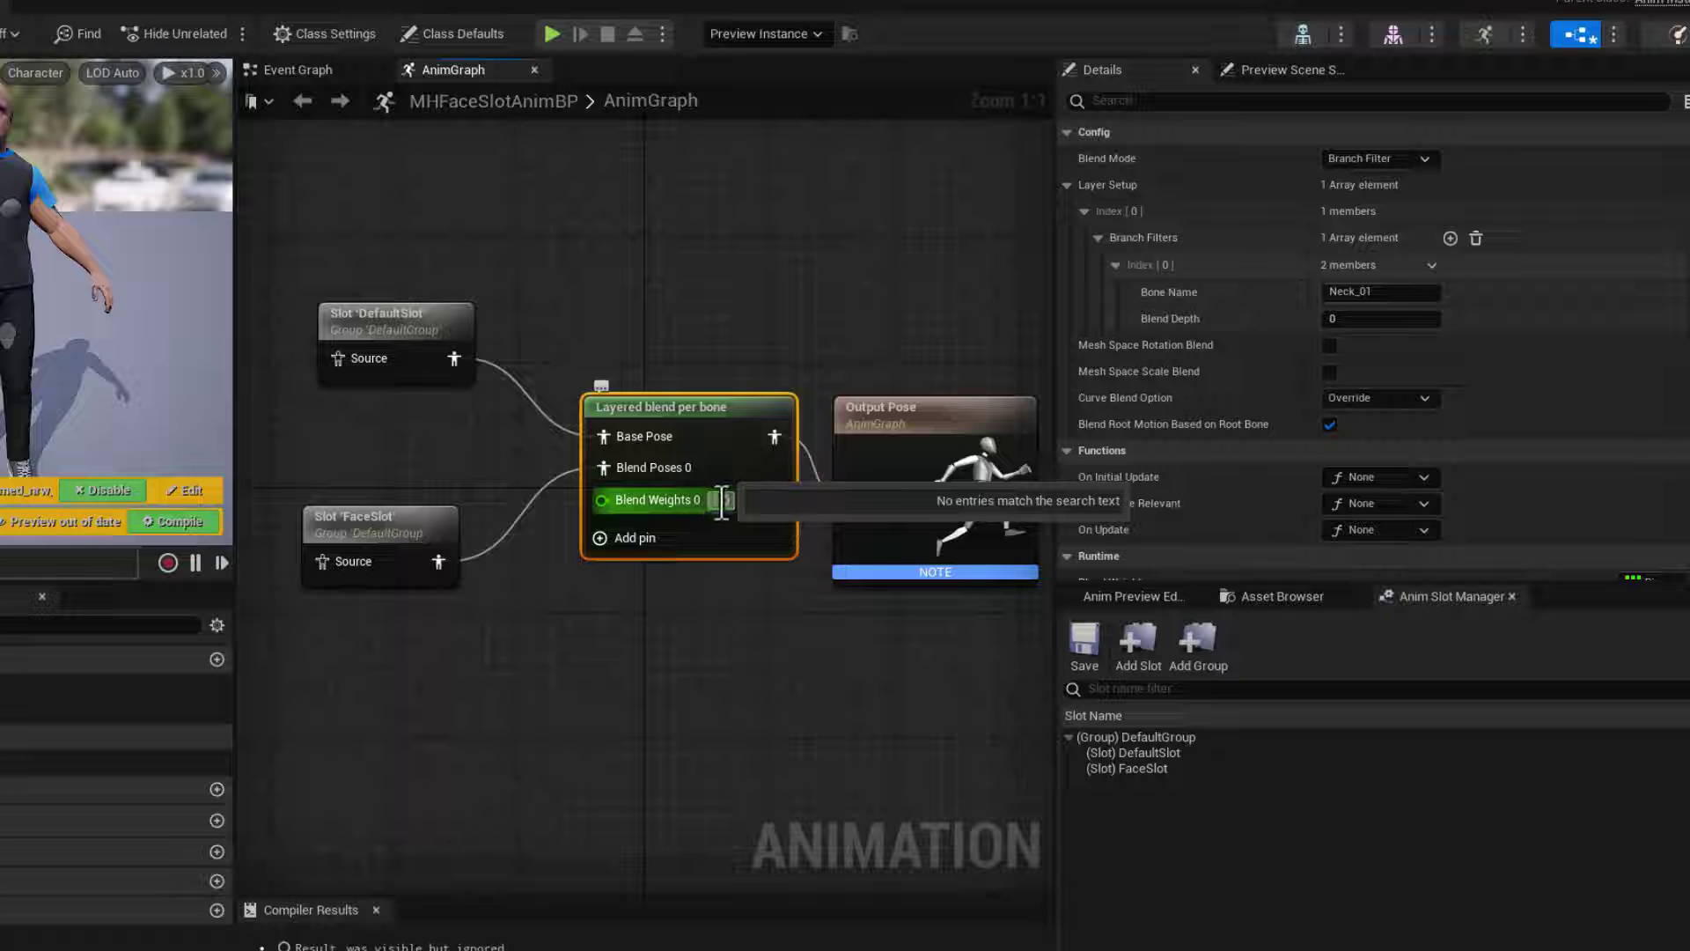
Set Blend Weights 0 to 0.0 and promote it to a variable named FaceValue
text(0.0)
drag(600, 500, 460, 713)
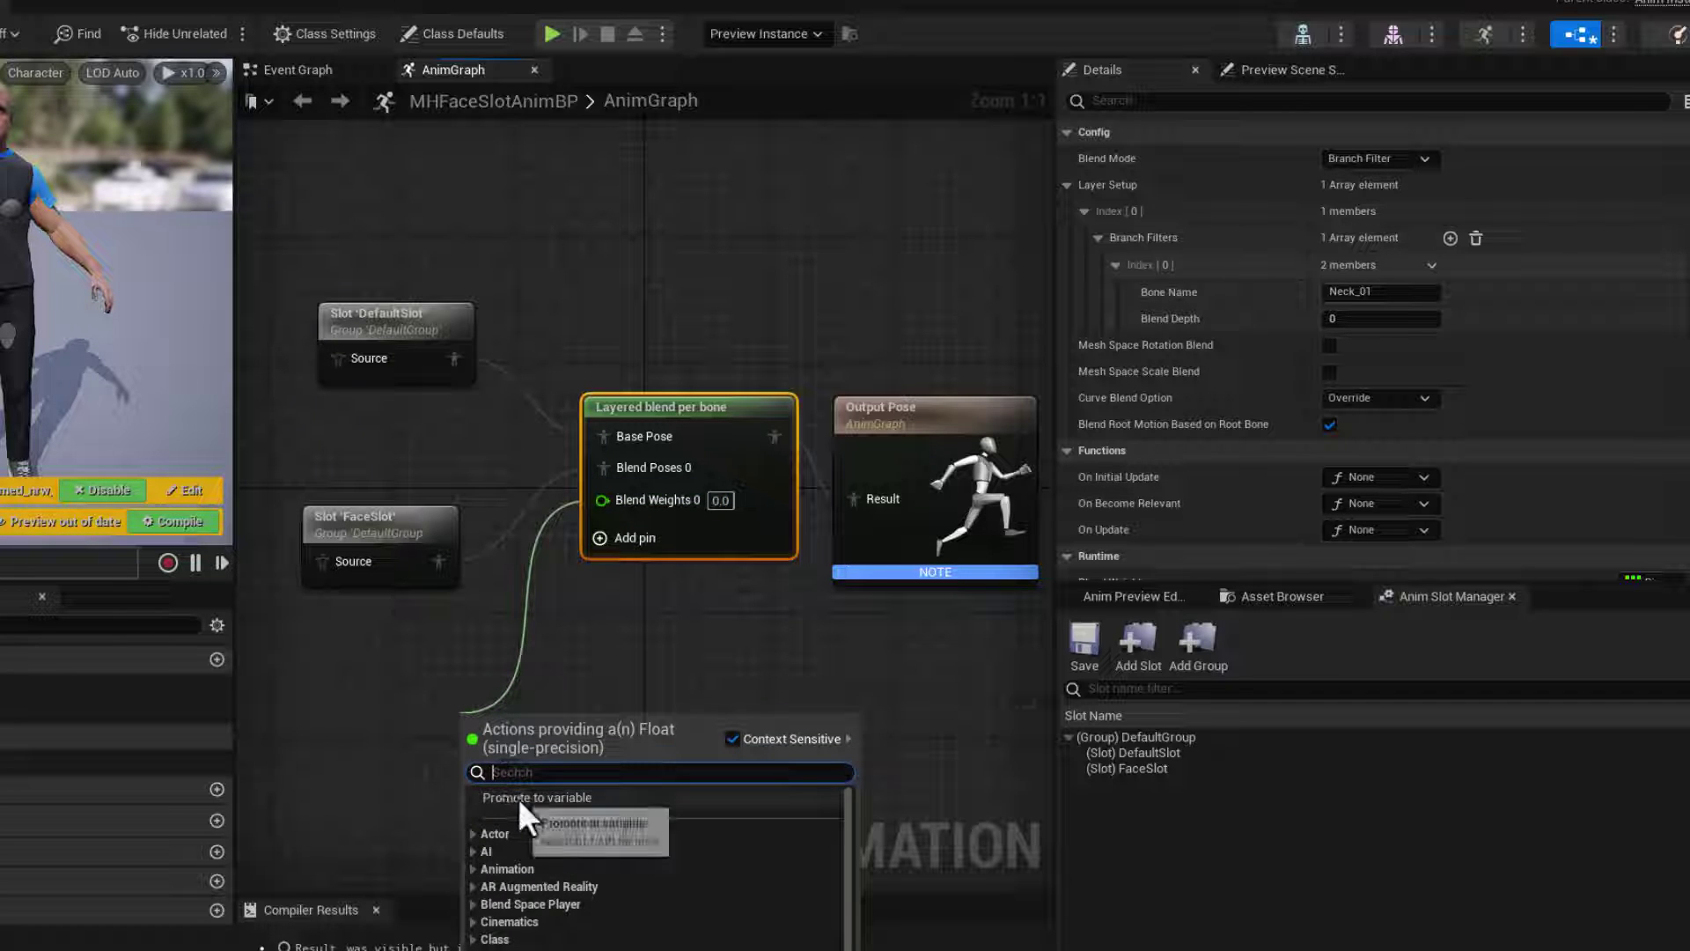
click(517, 797)
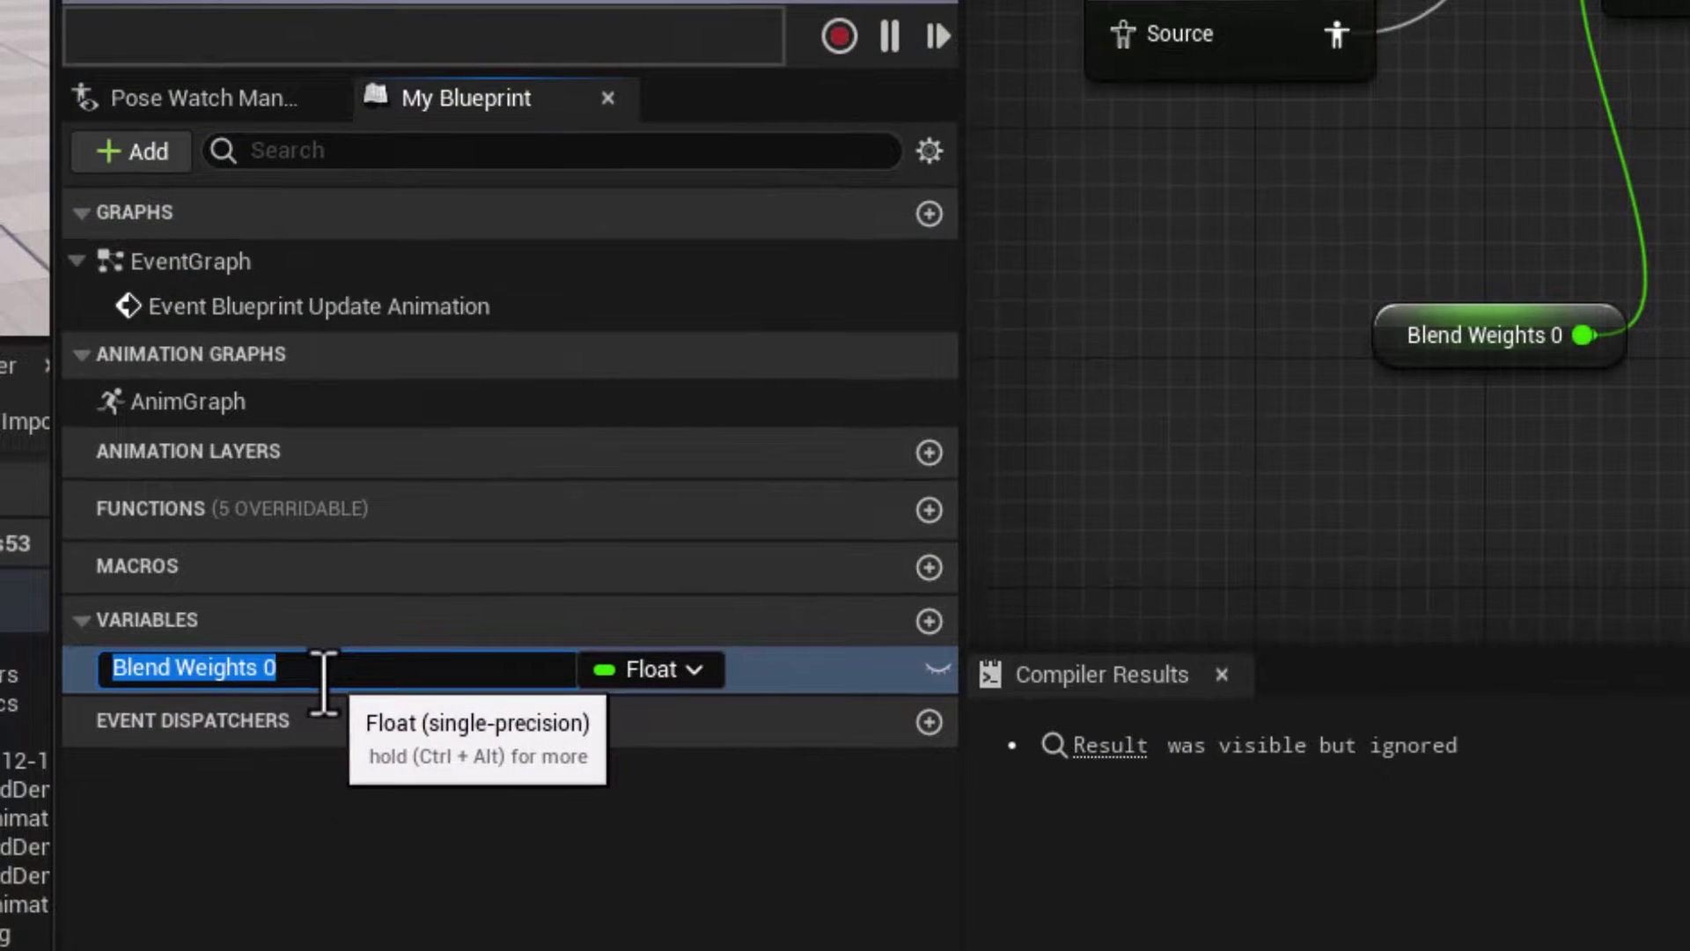
text(F)
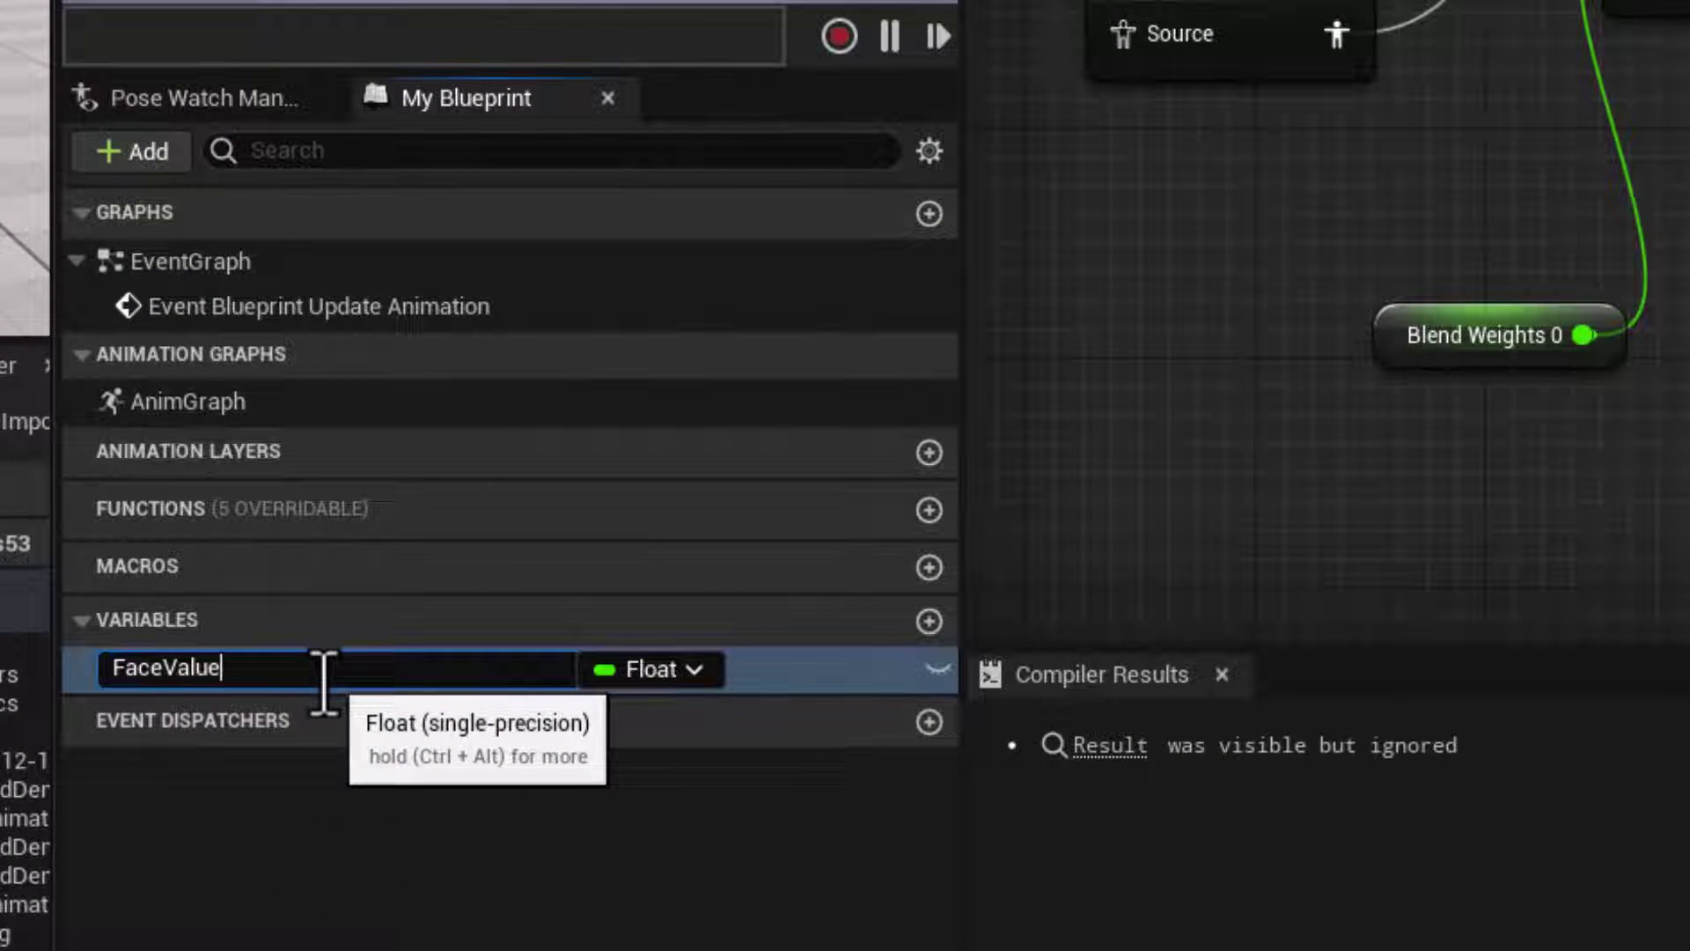
text(aceValue)
key(Return)
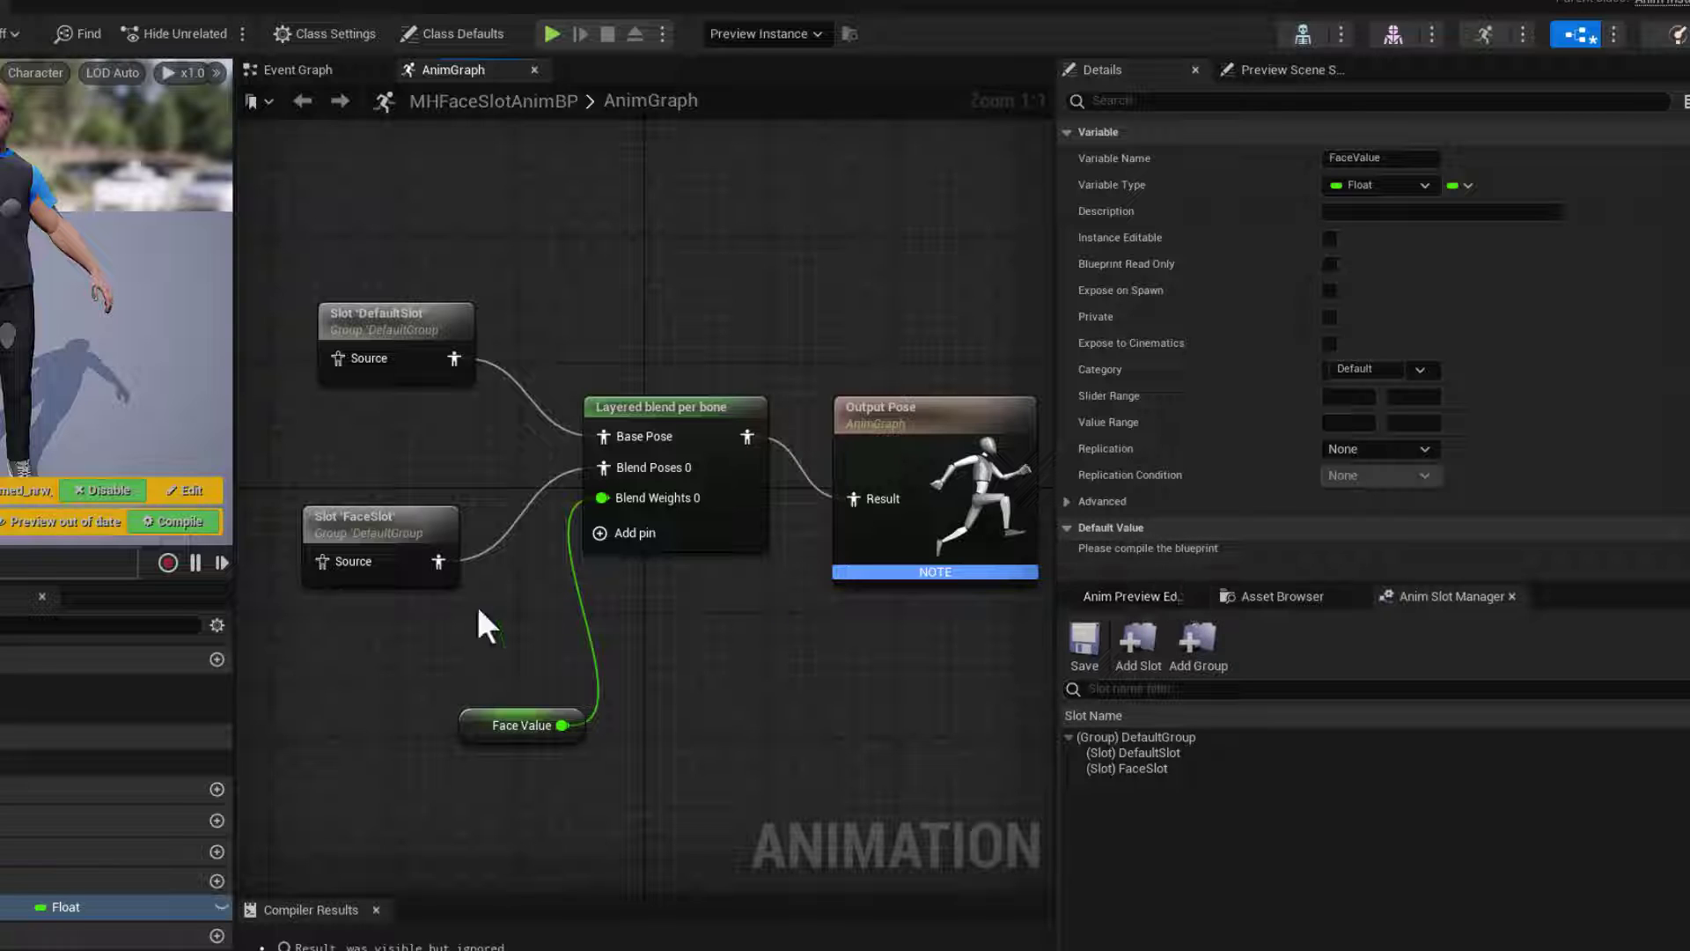
Compile the Animation Blueprint and enable Expose to Cinematics for the FaceValue variable
click(177, 521)
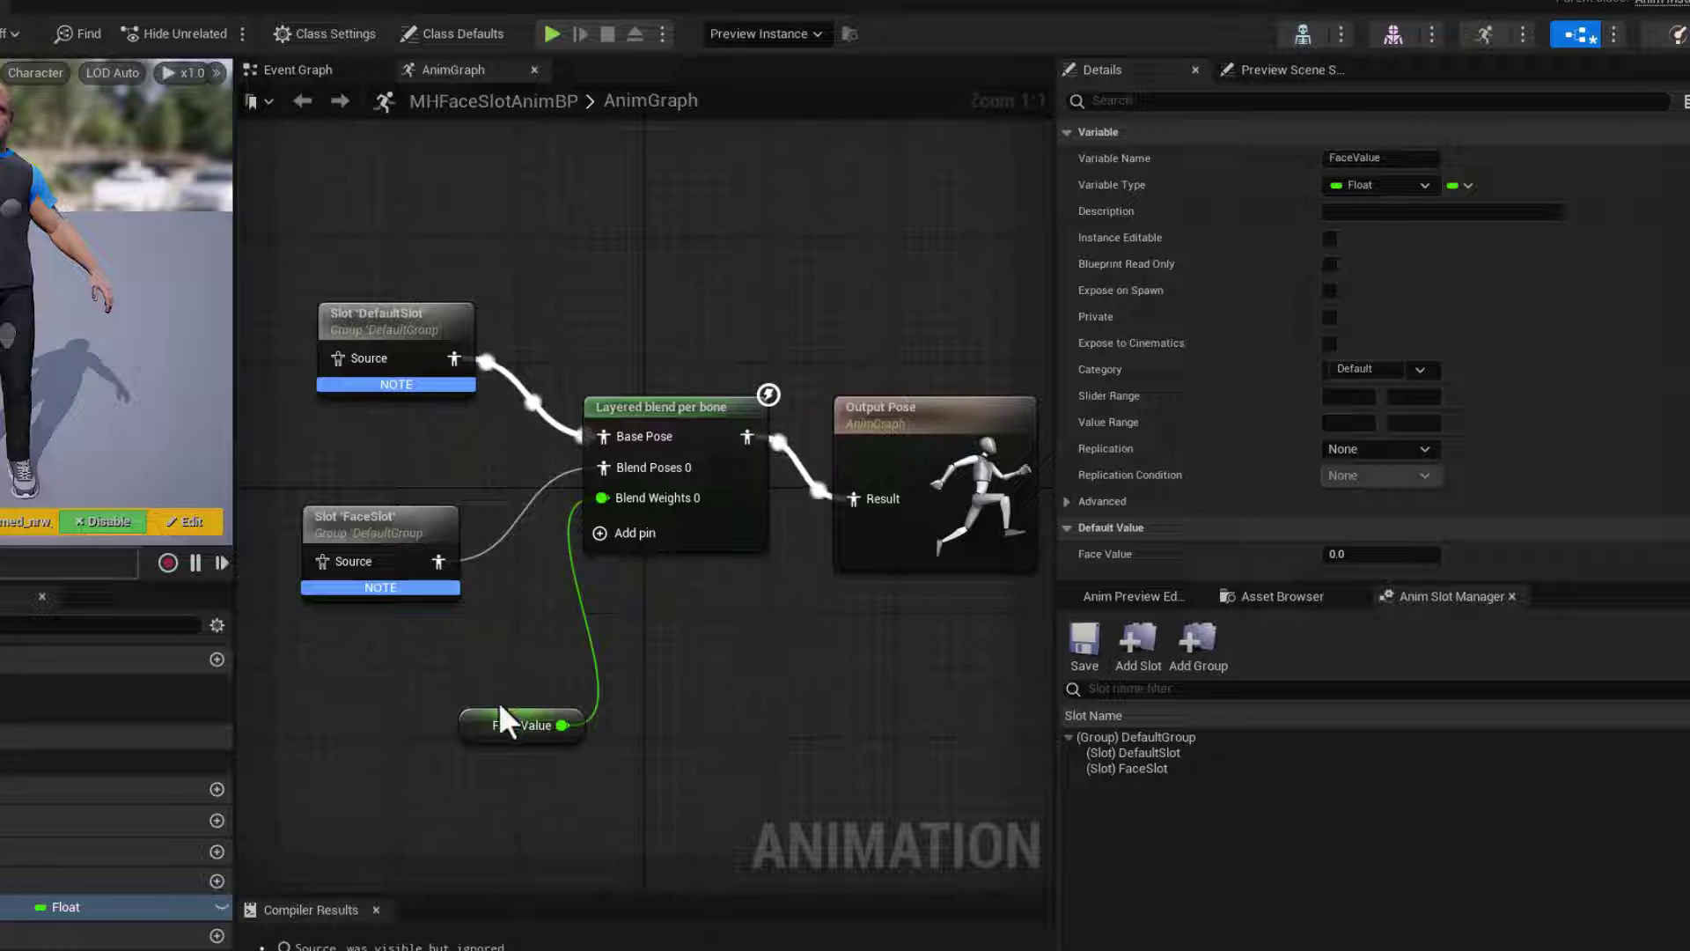
click(473, 726)
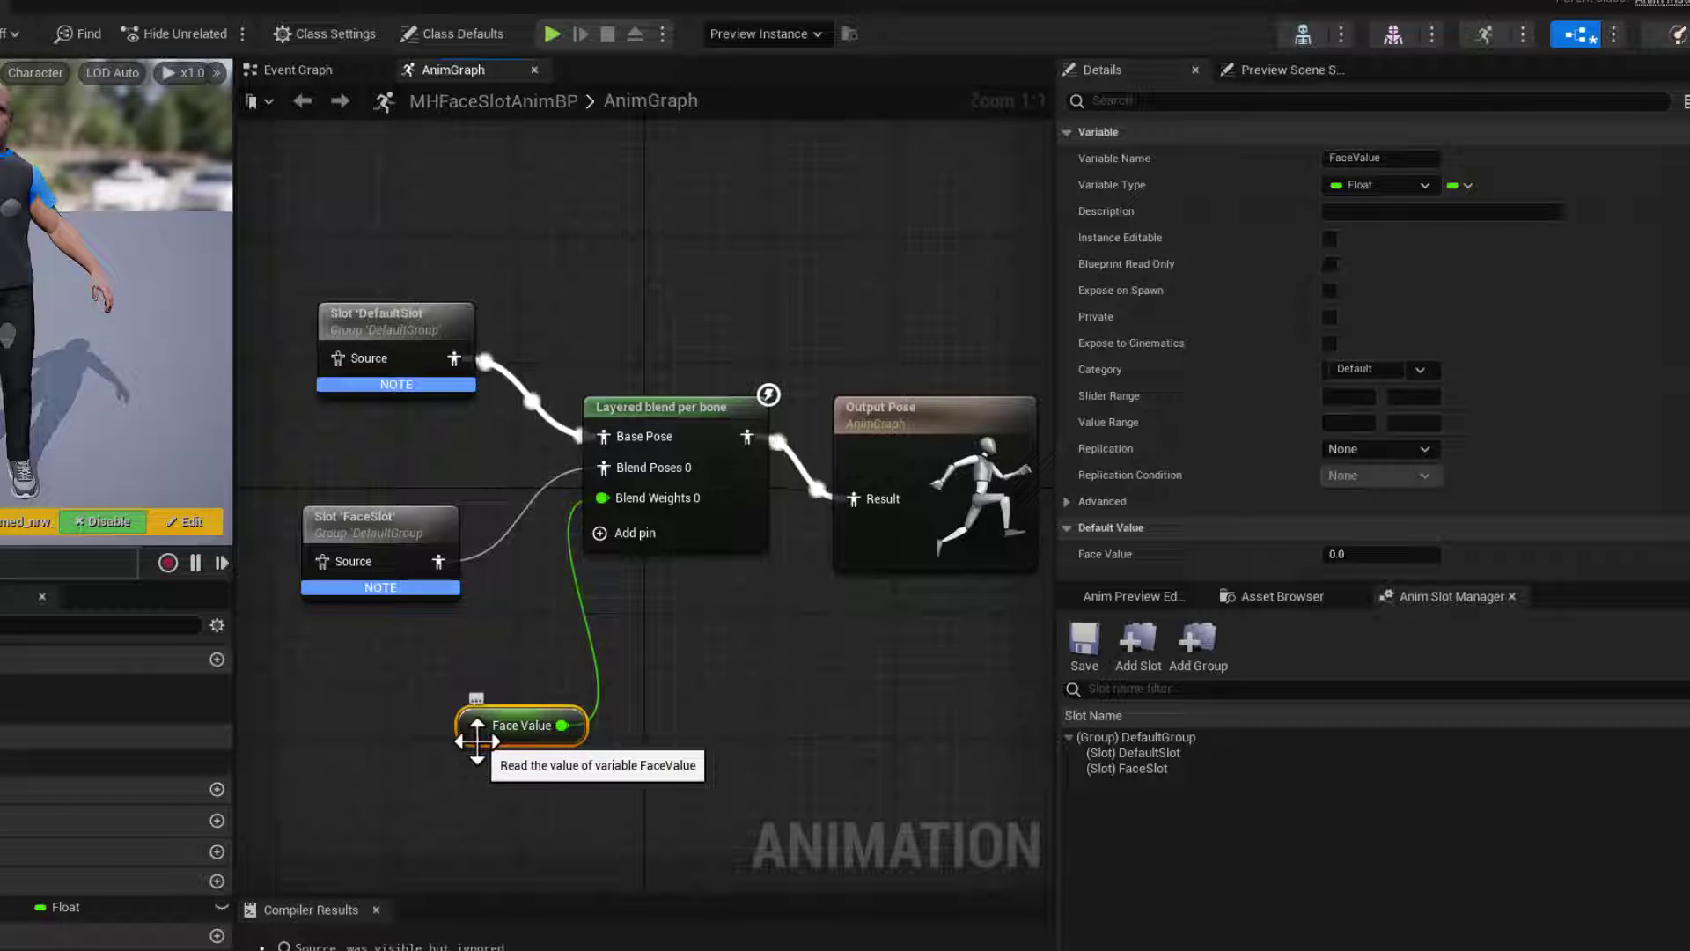
mouse_move(528, 725)
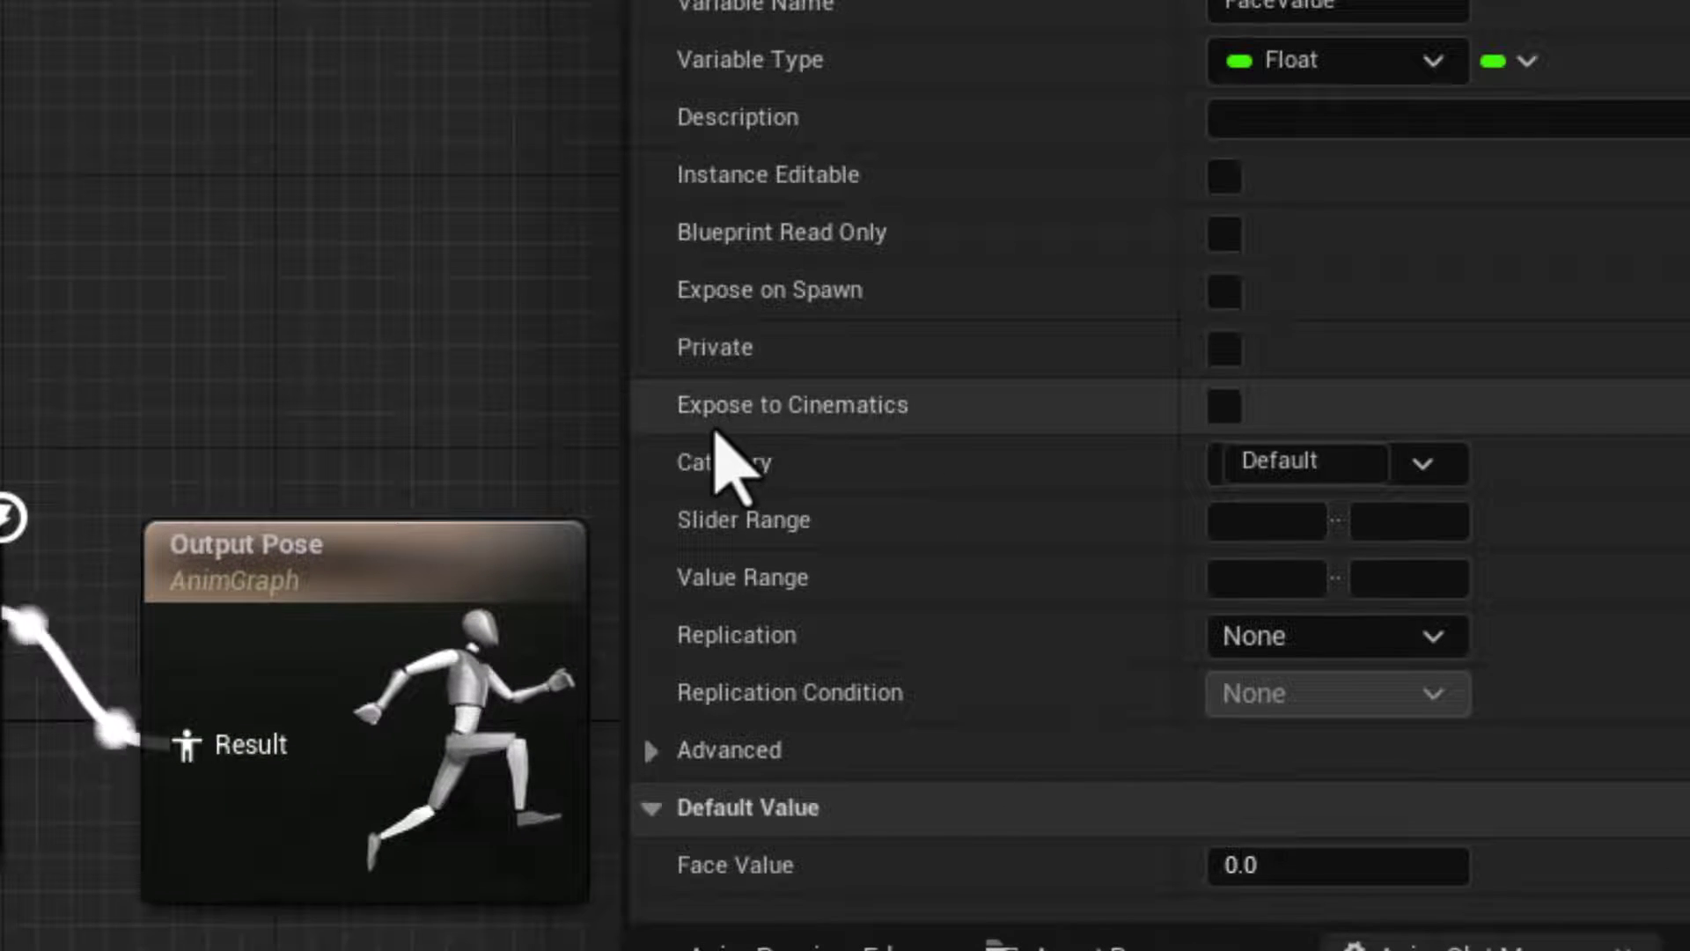
mouse_move(894, 416)
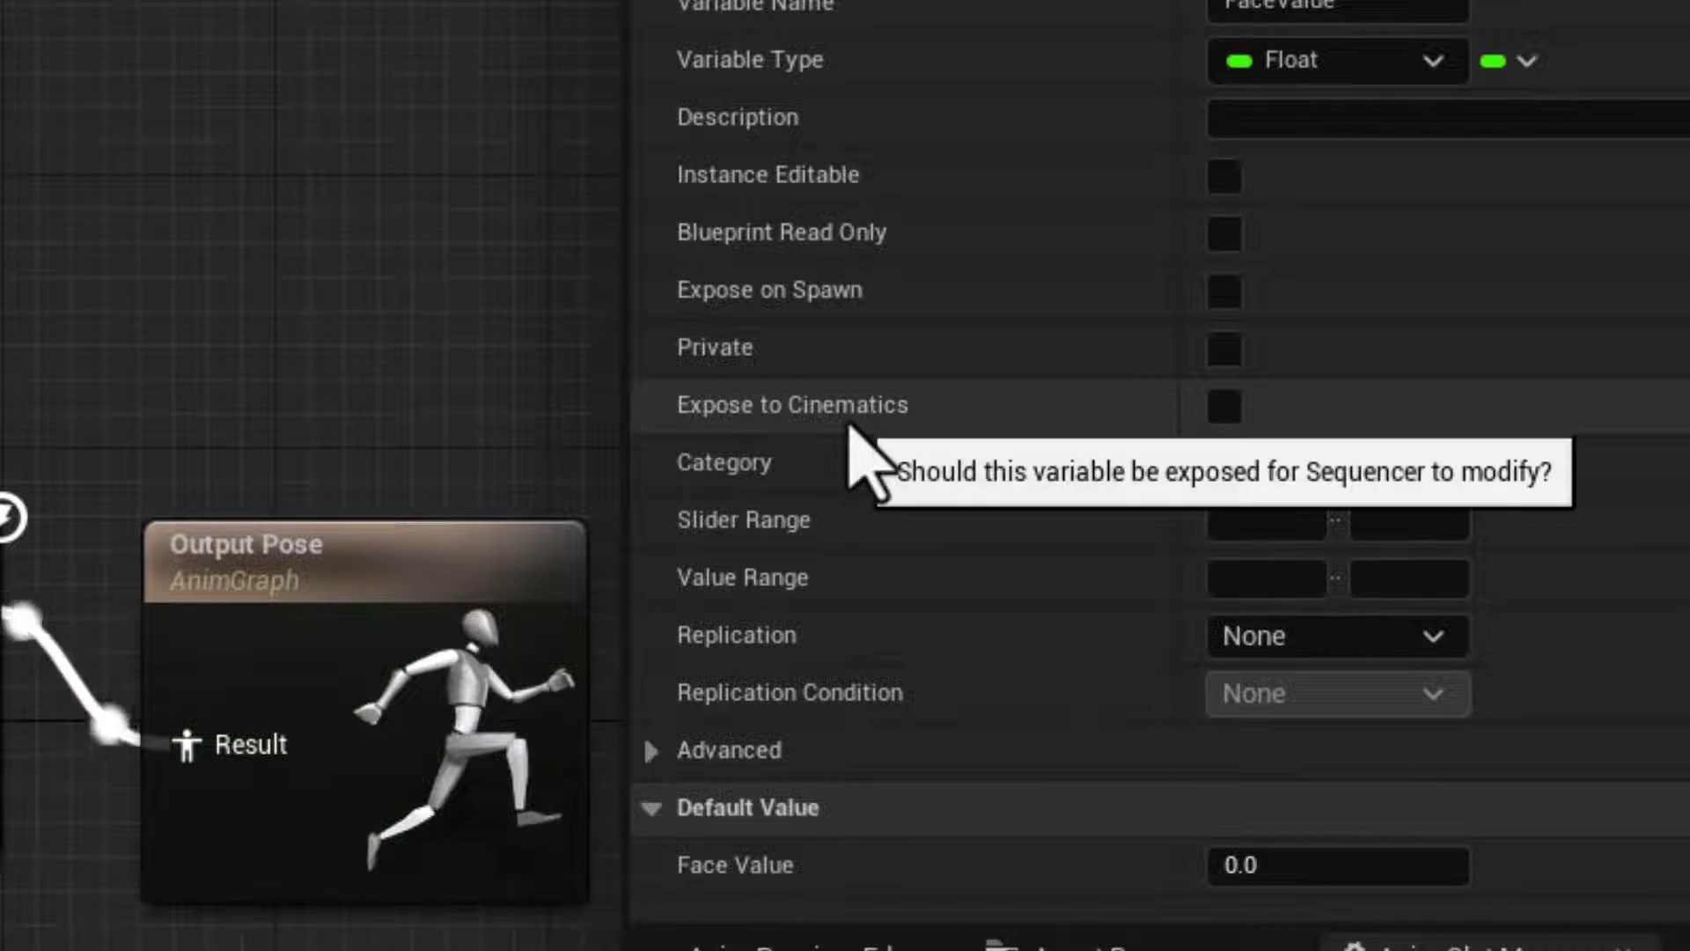
click(1225, 412)
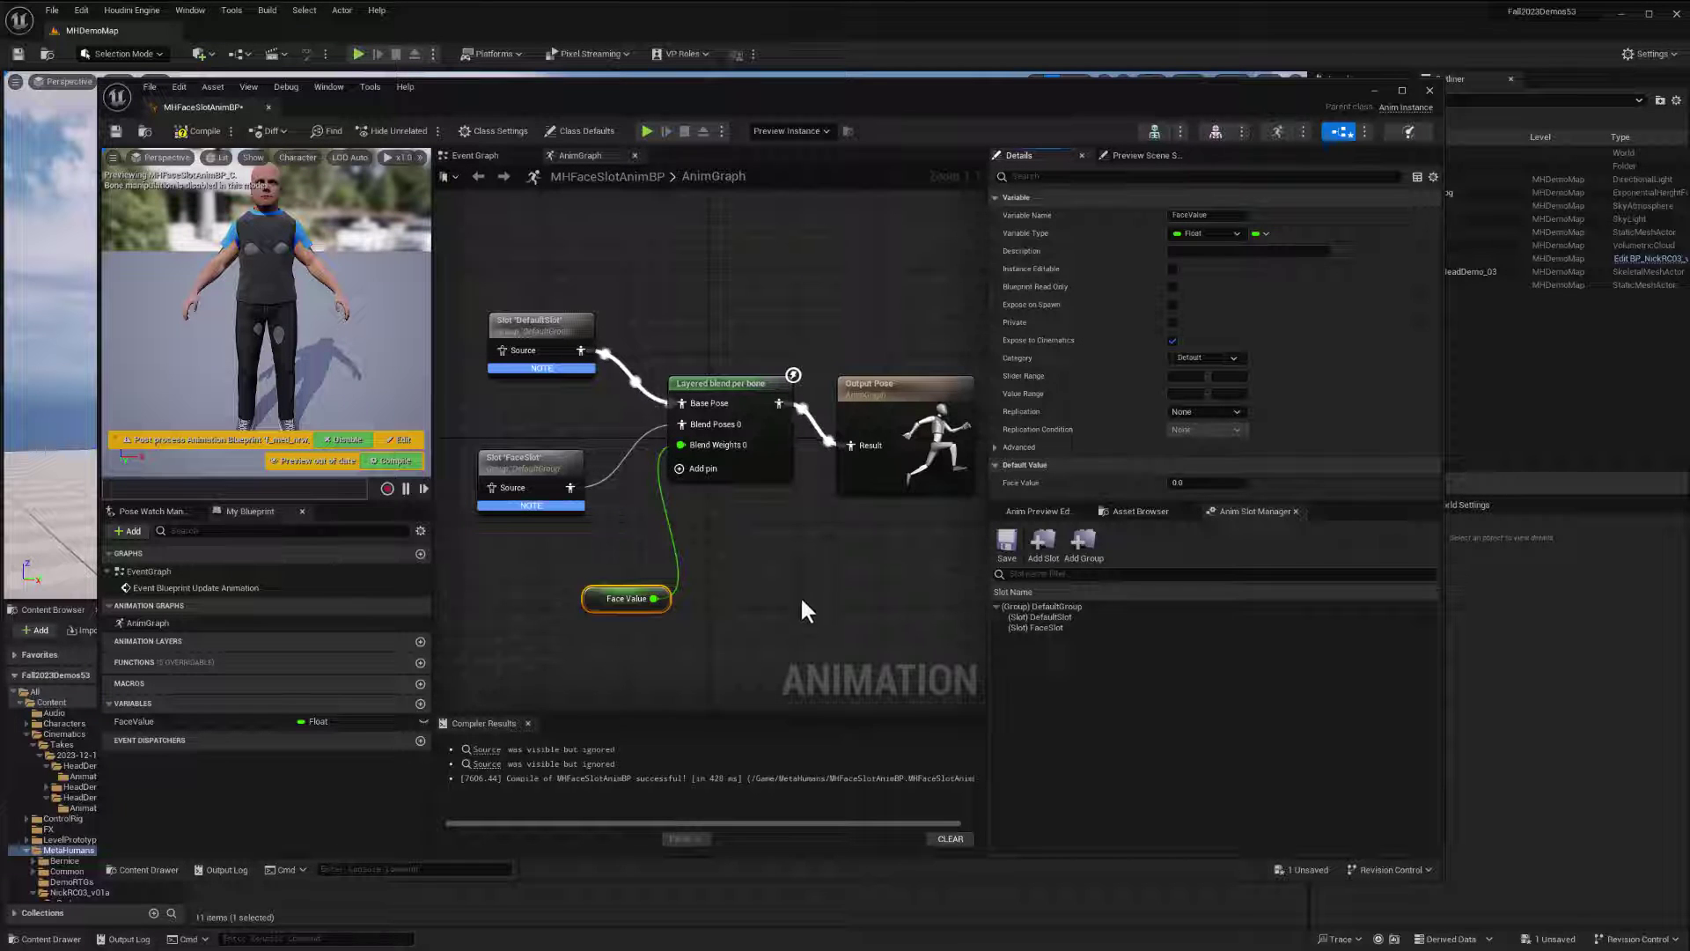
Compile and save the MHFaceSlotAnimBP blueprint, then close its editor
click(398, 461)
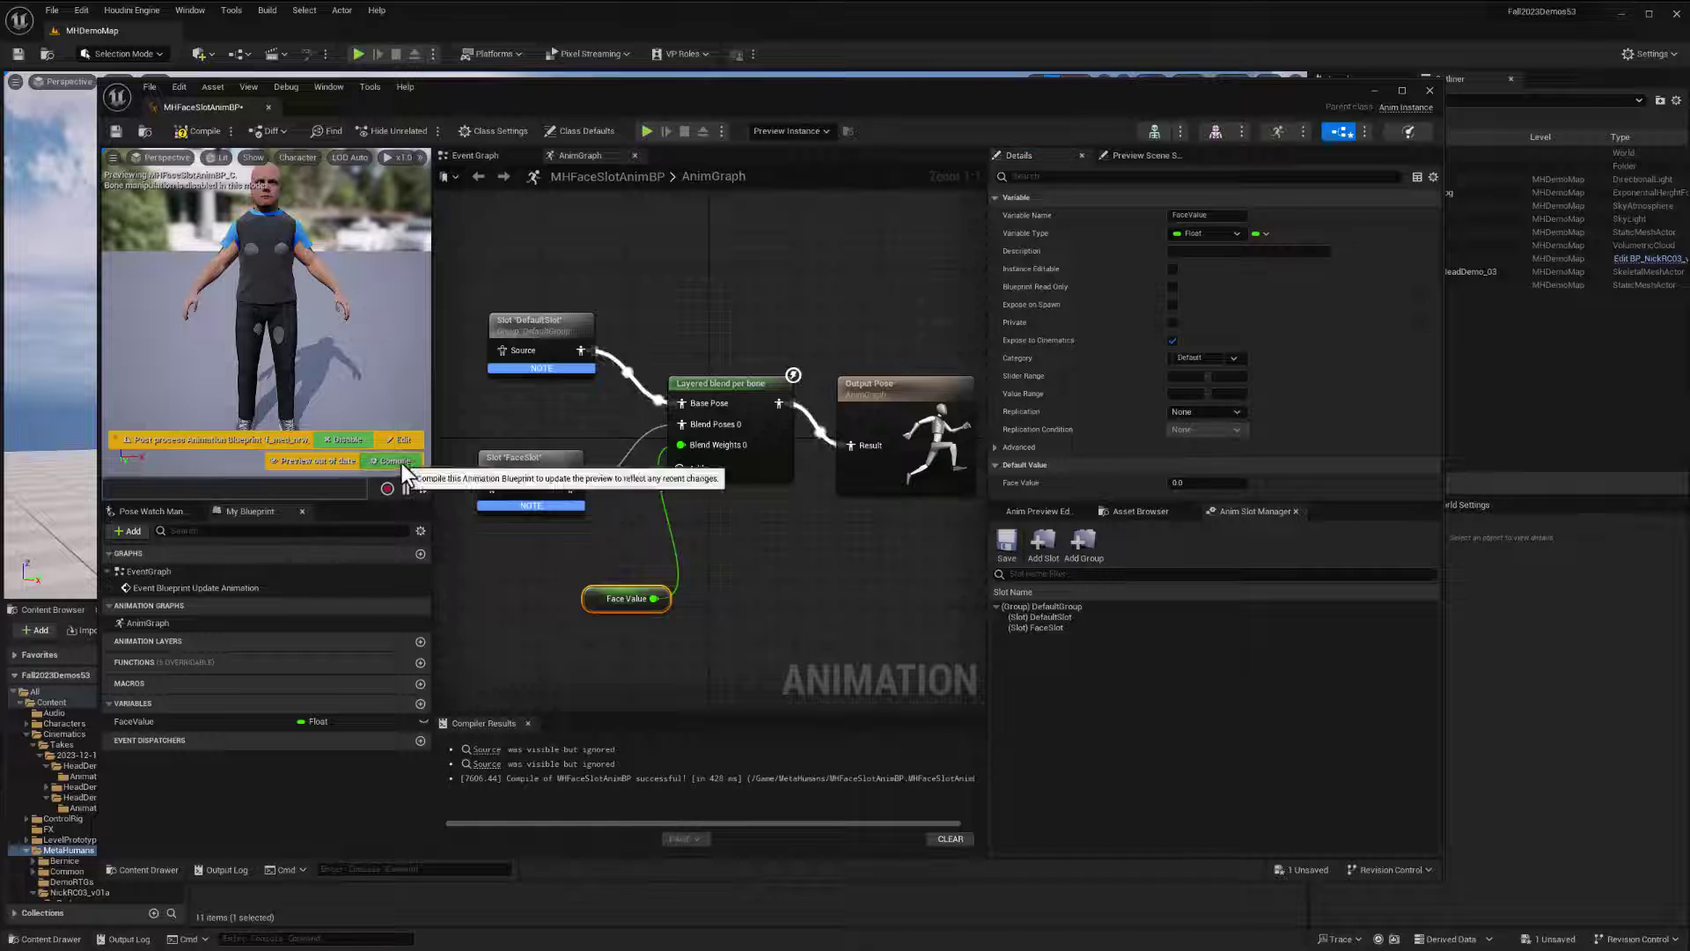
click(114, 131)
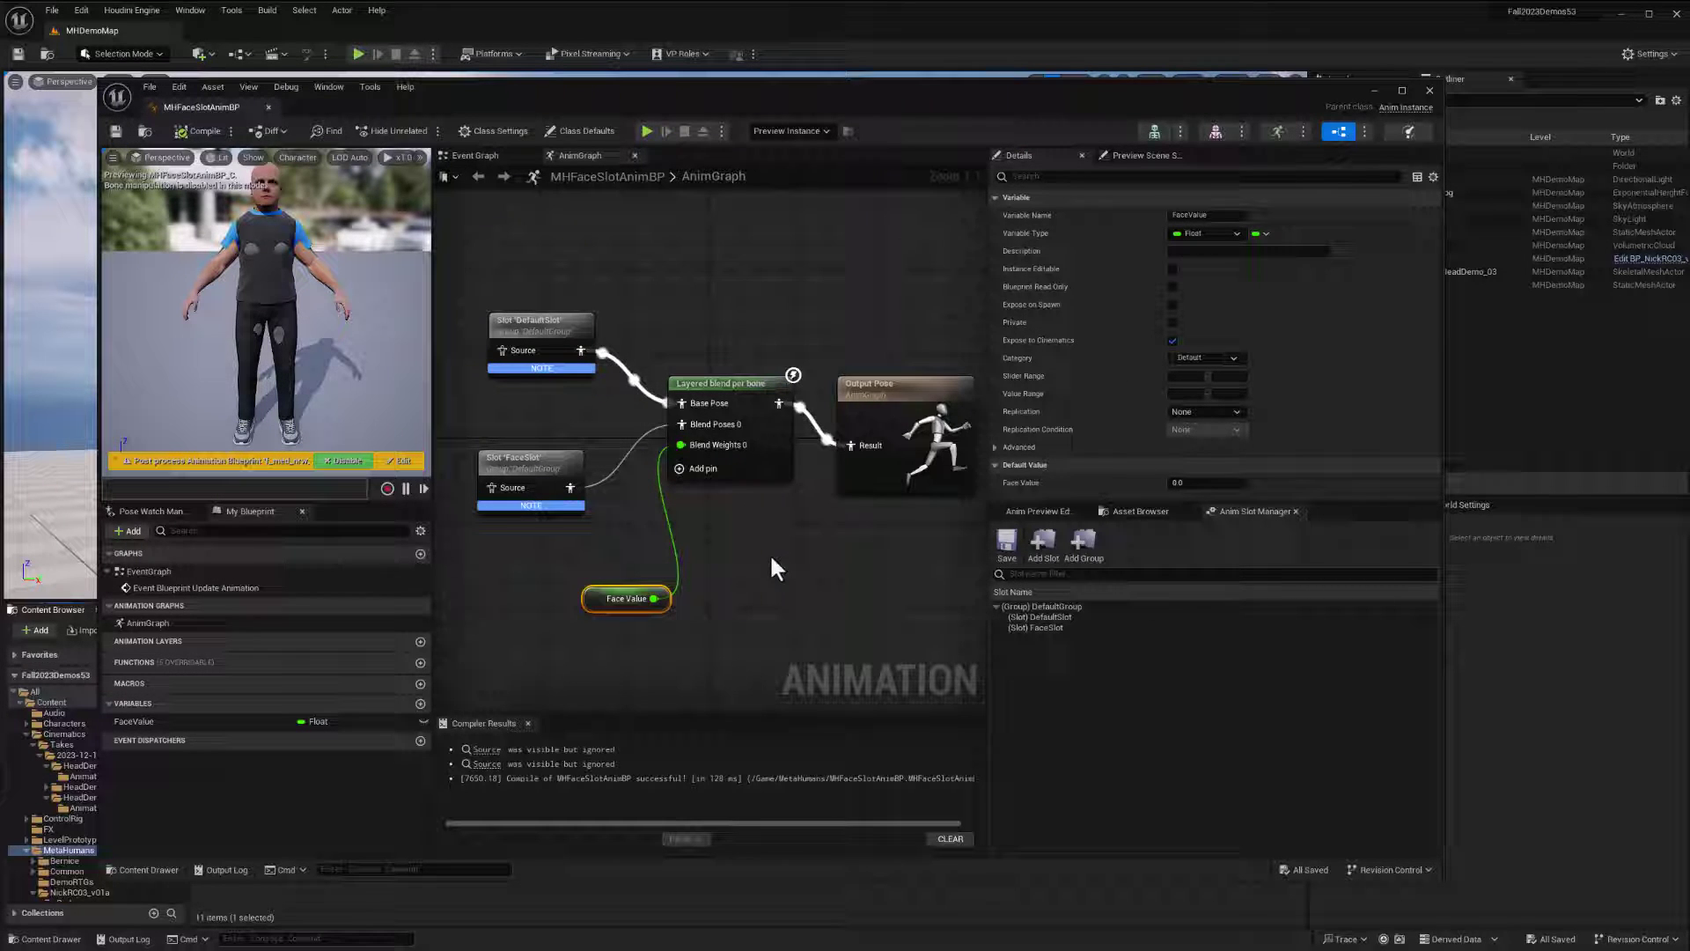
click(1430, 89)
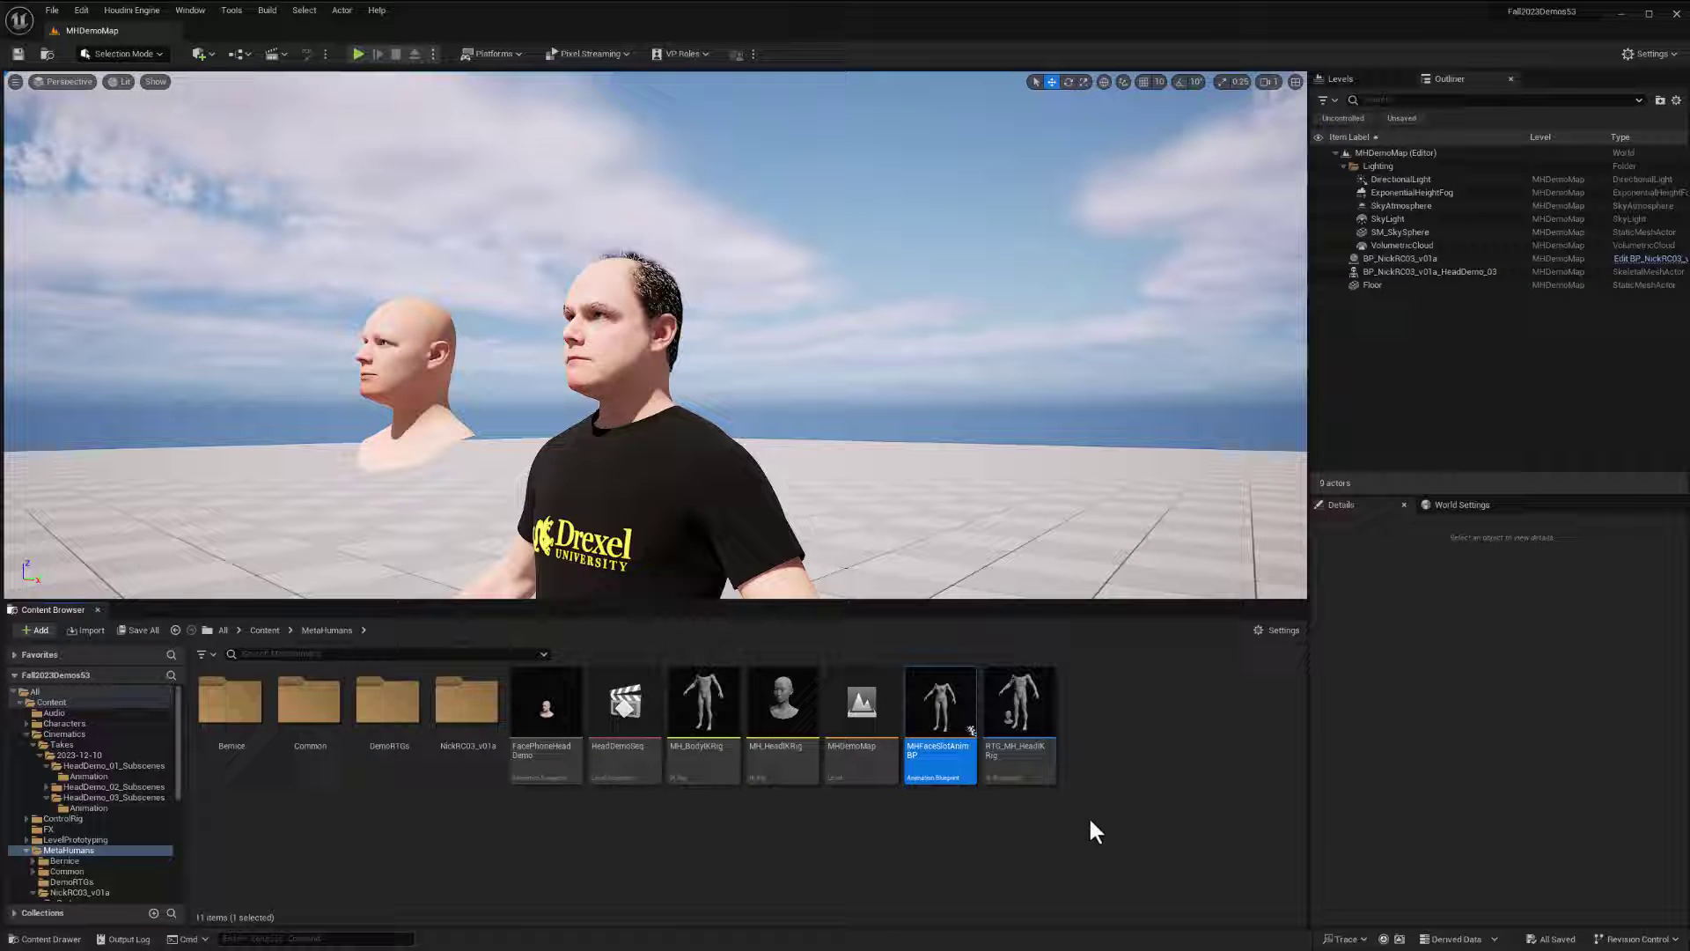
Create a Level Sequence named HeadMovementSeq in the MetaHumans folder and open it in Sequencer
right_click(789, 854)
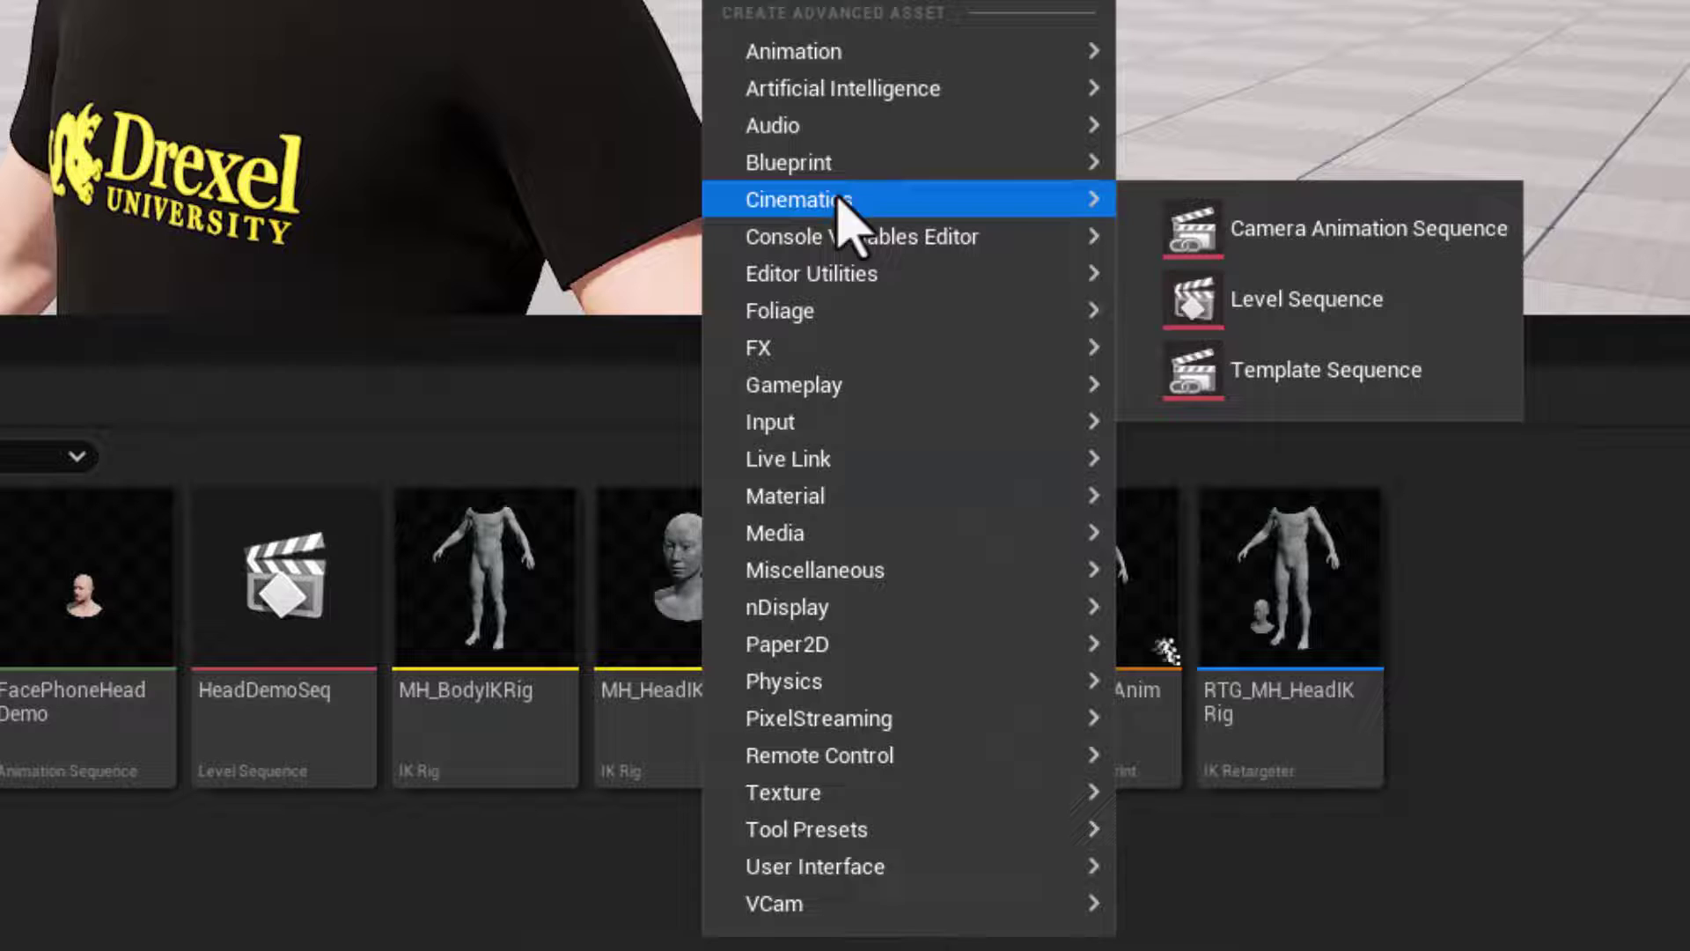
click(1265, 312)
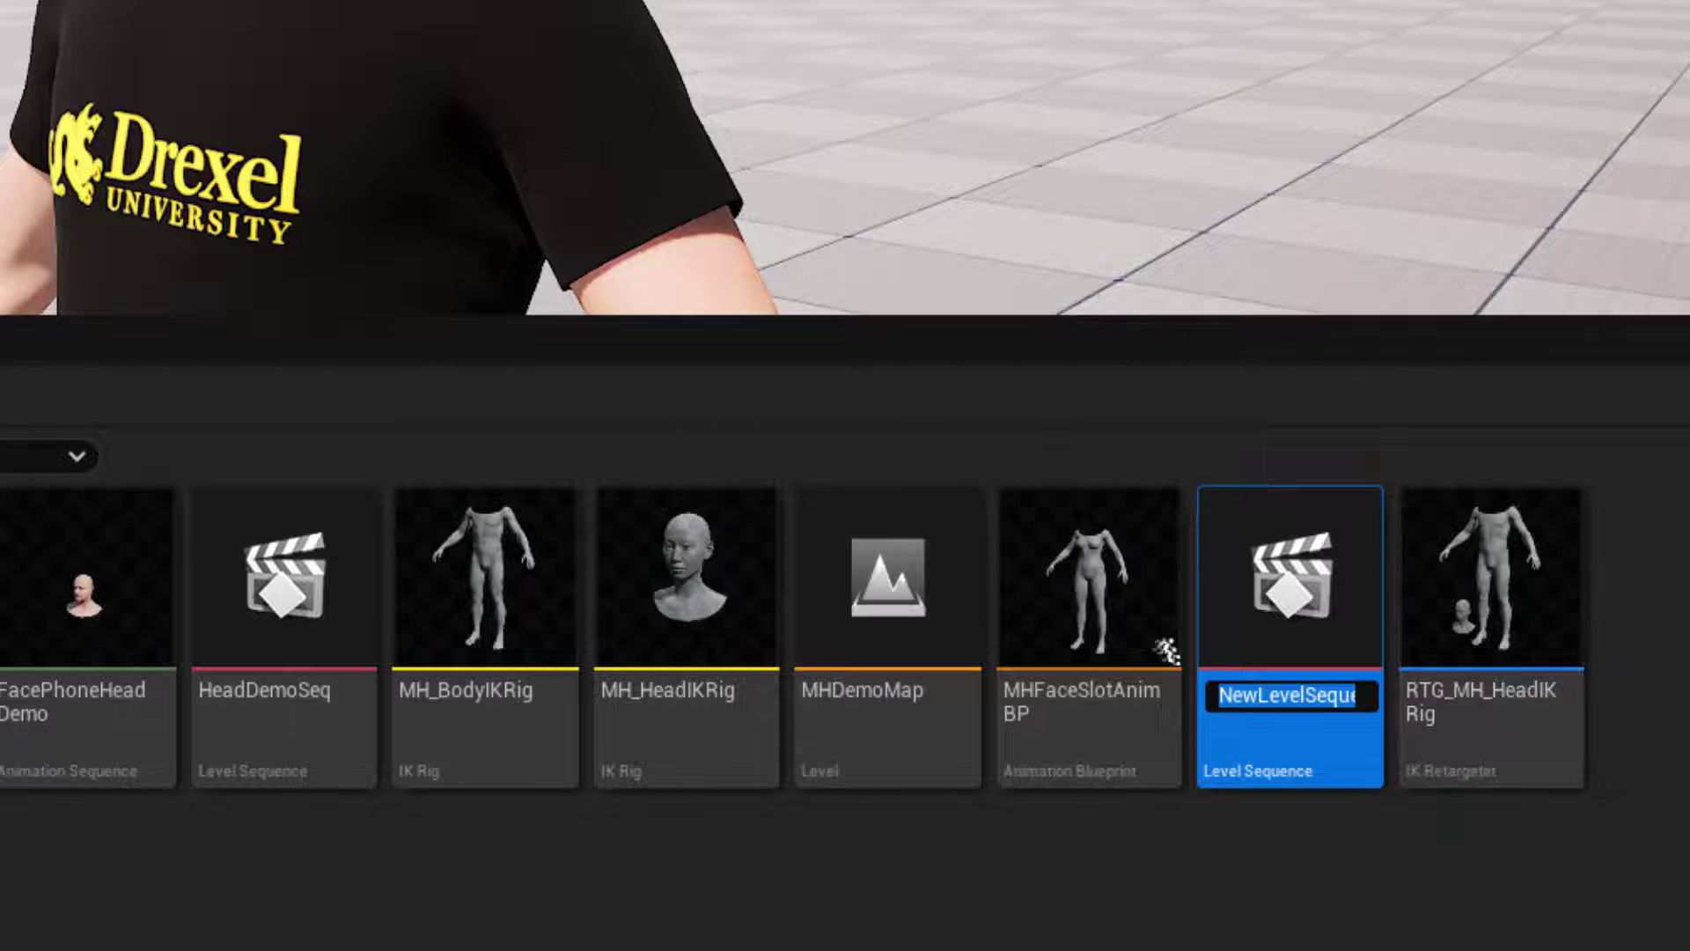
text(HeadM)
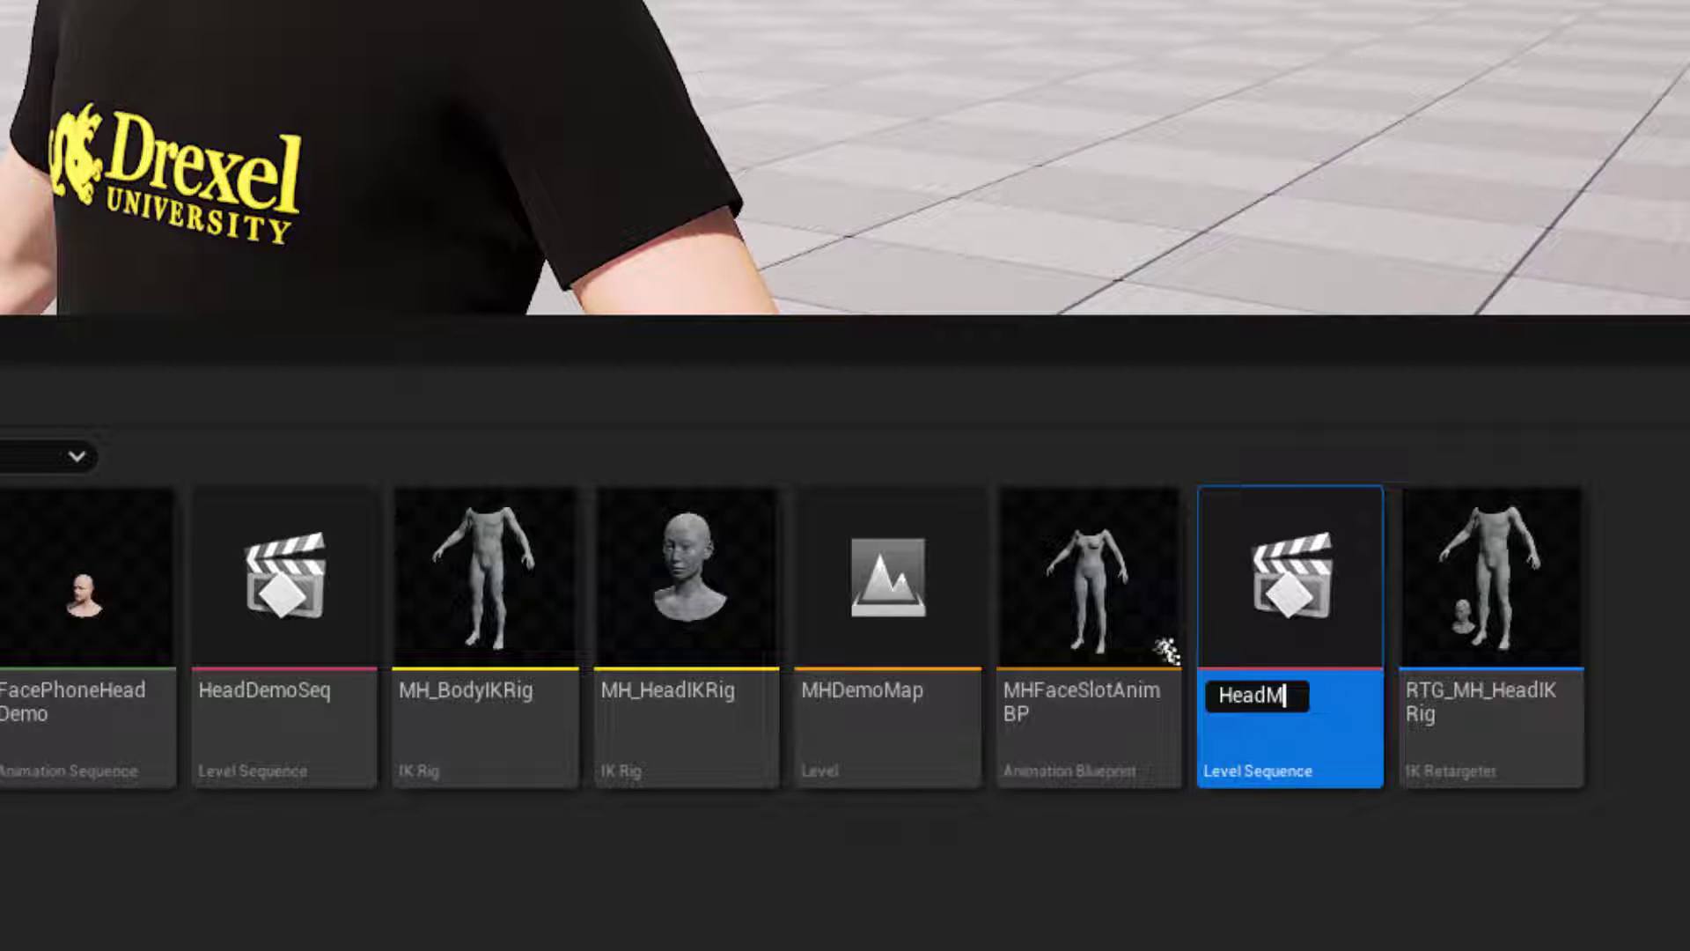
text(ovementSeq)
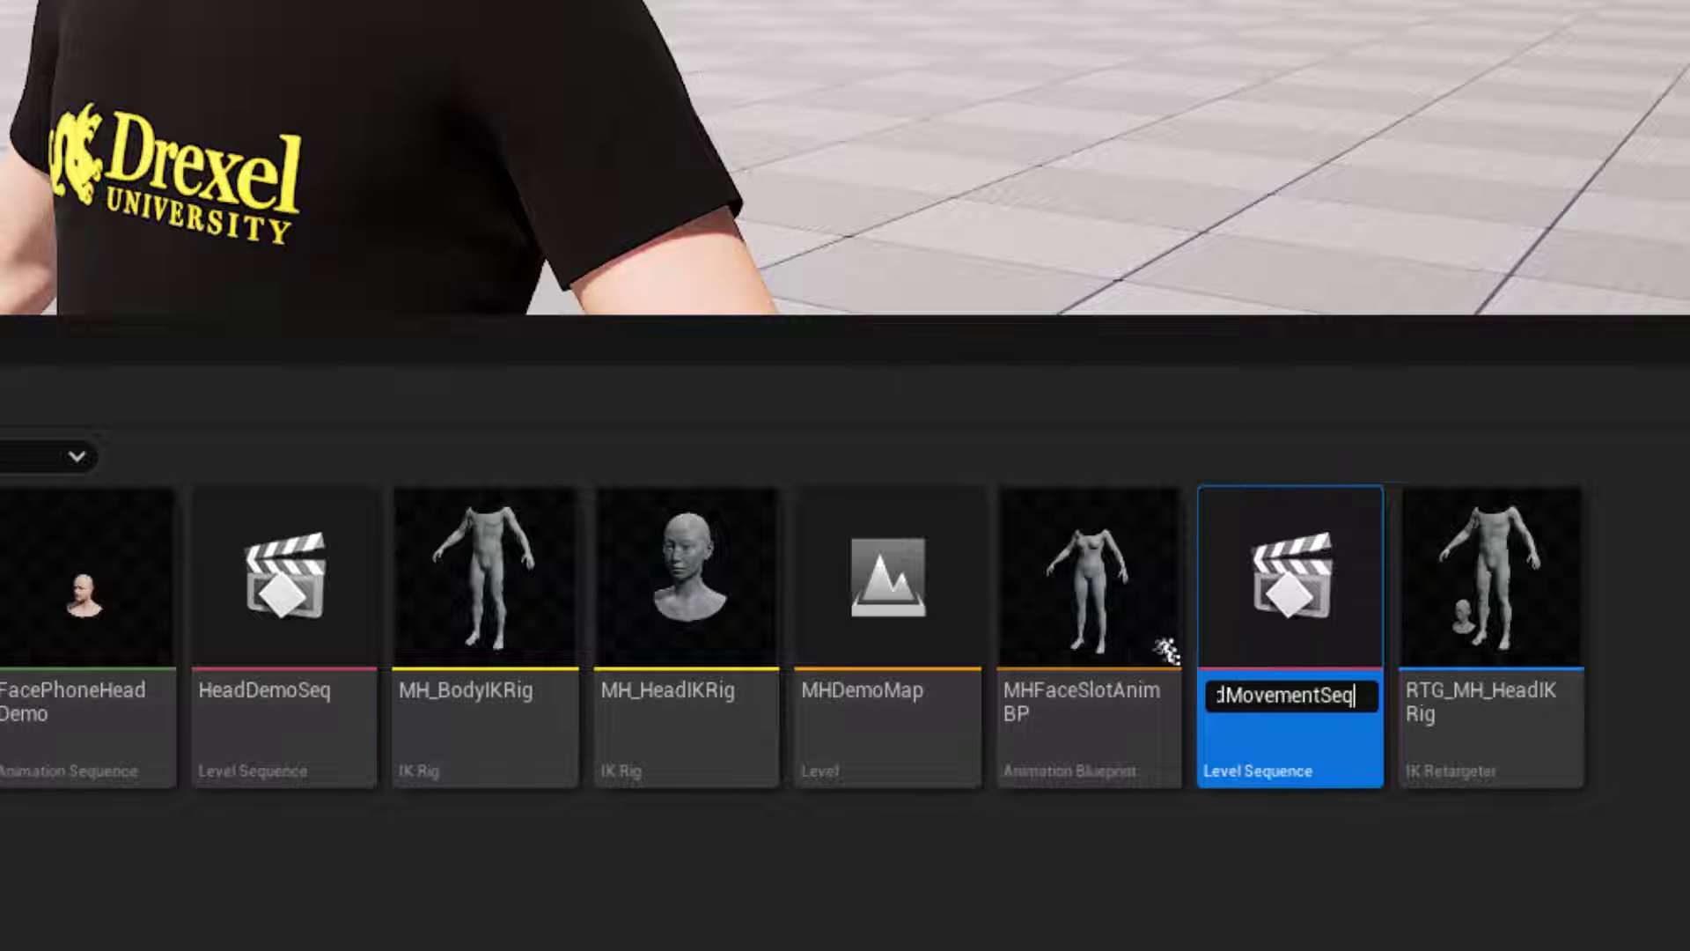
key(Return)
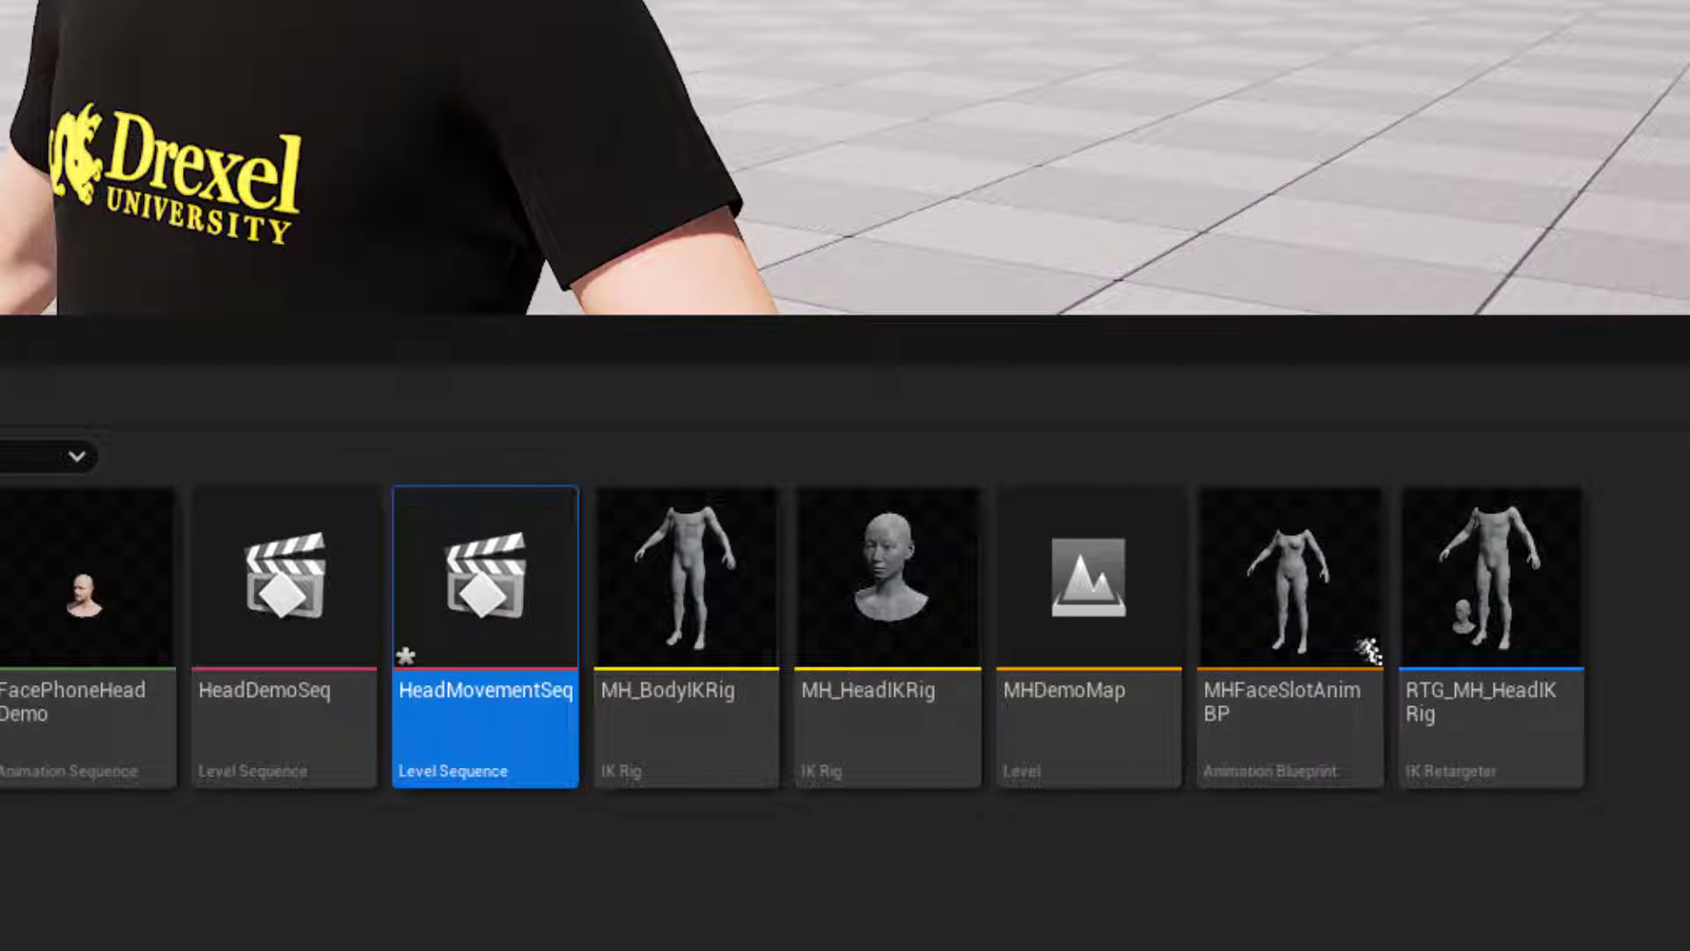
double_click(492, 589)
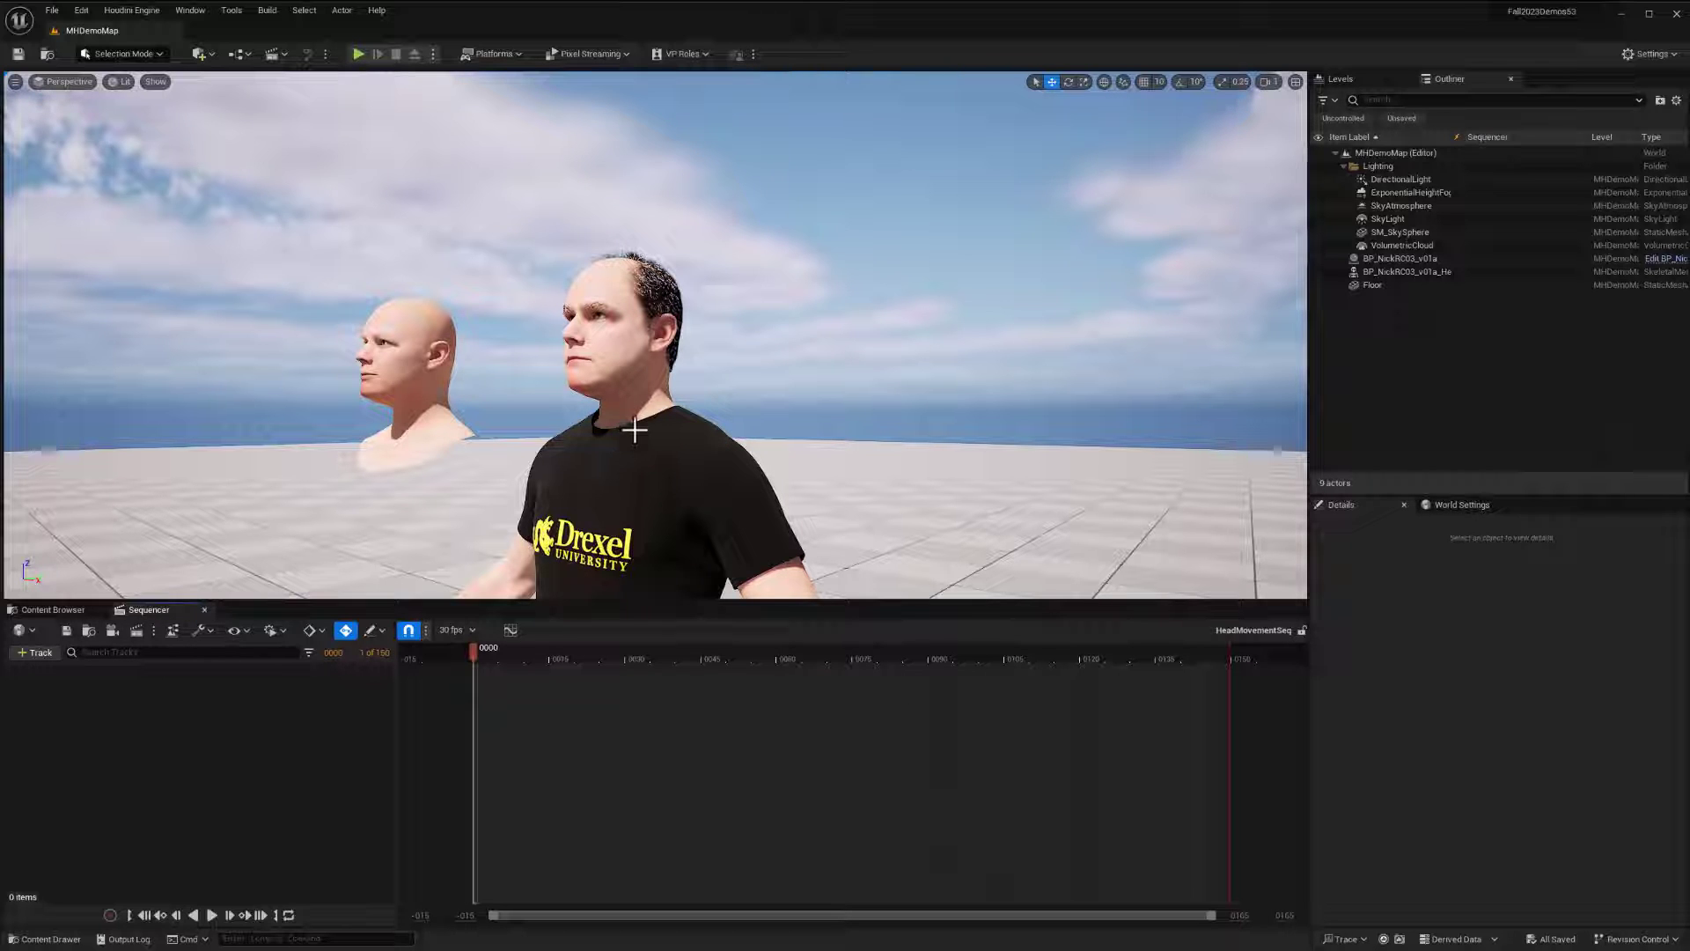
Set the Body component of BP_NickRC03_v01a to Use Animation Blueprint with MHFaceSlotAnimBP as its Anim Class
click(652, 475)
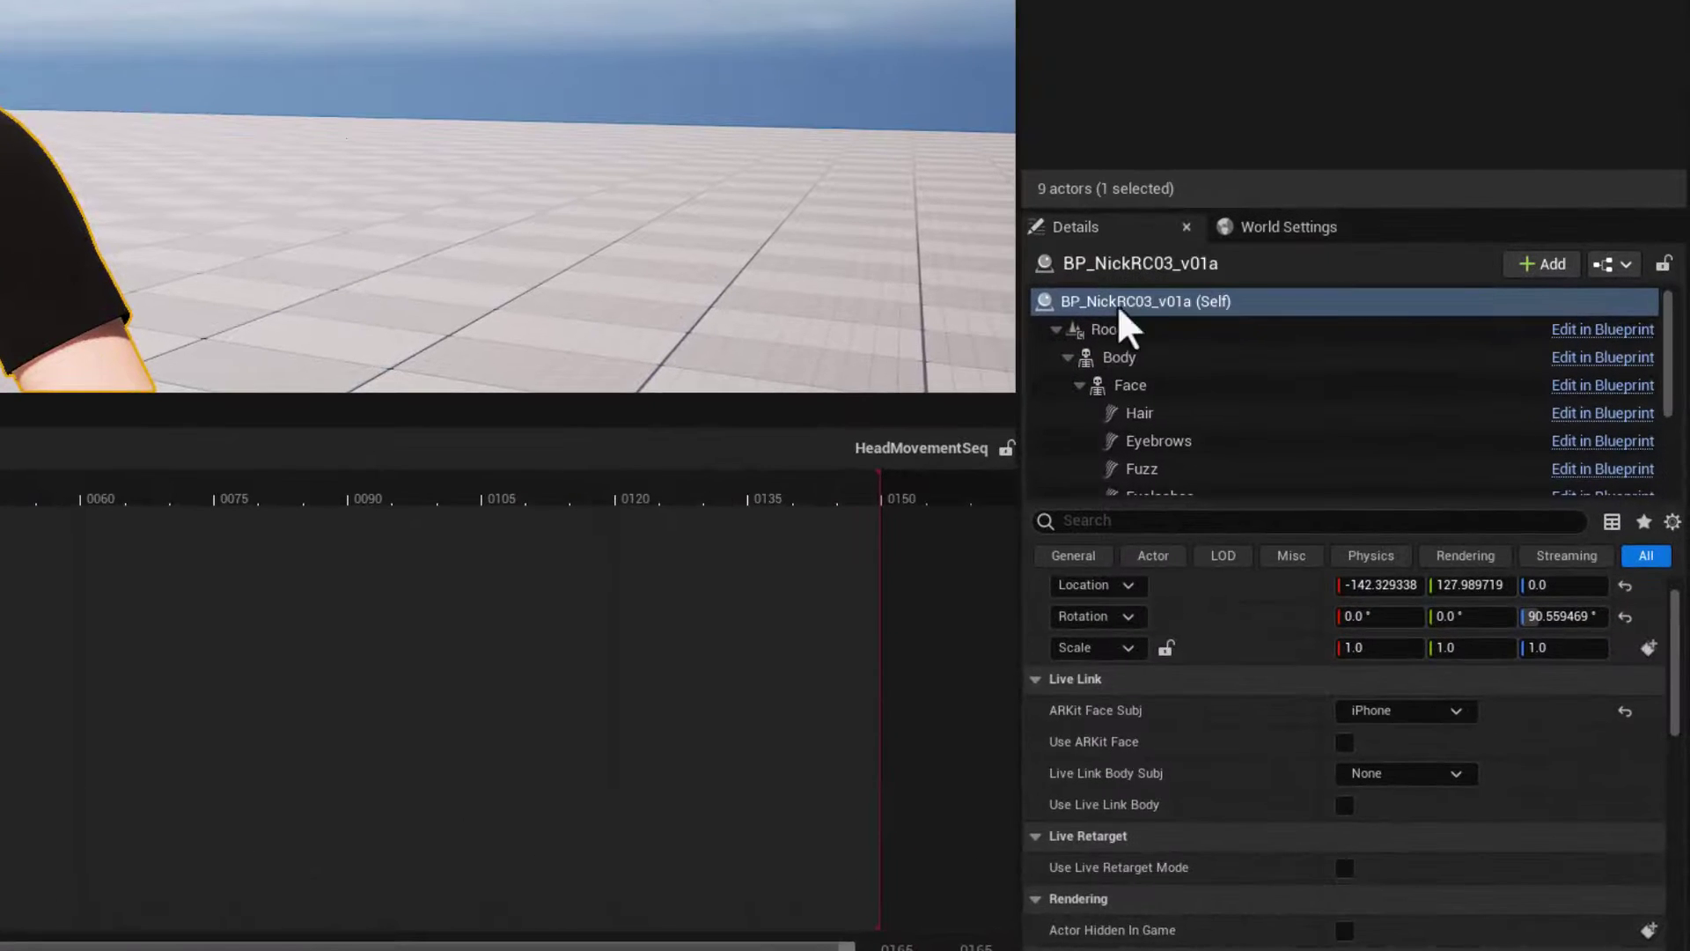
click(1147, 361)
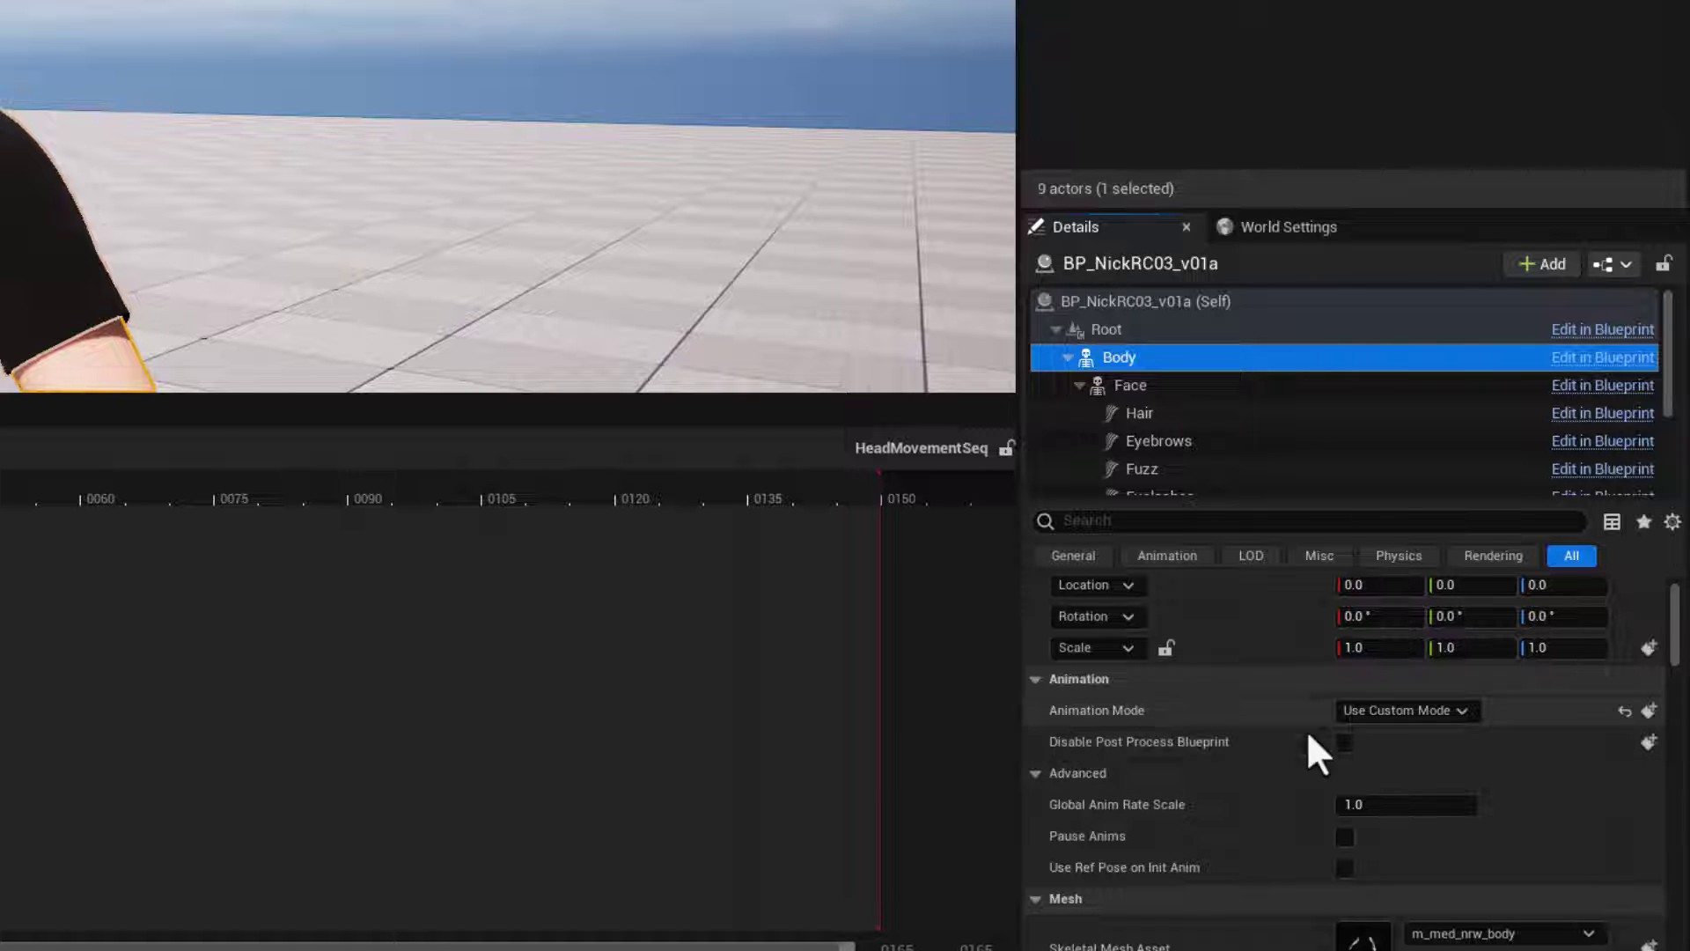
click(1371, 711)
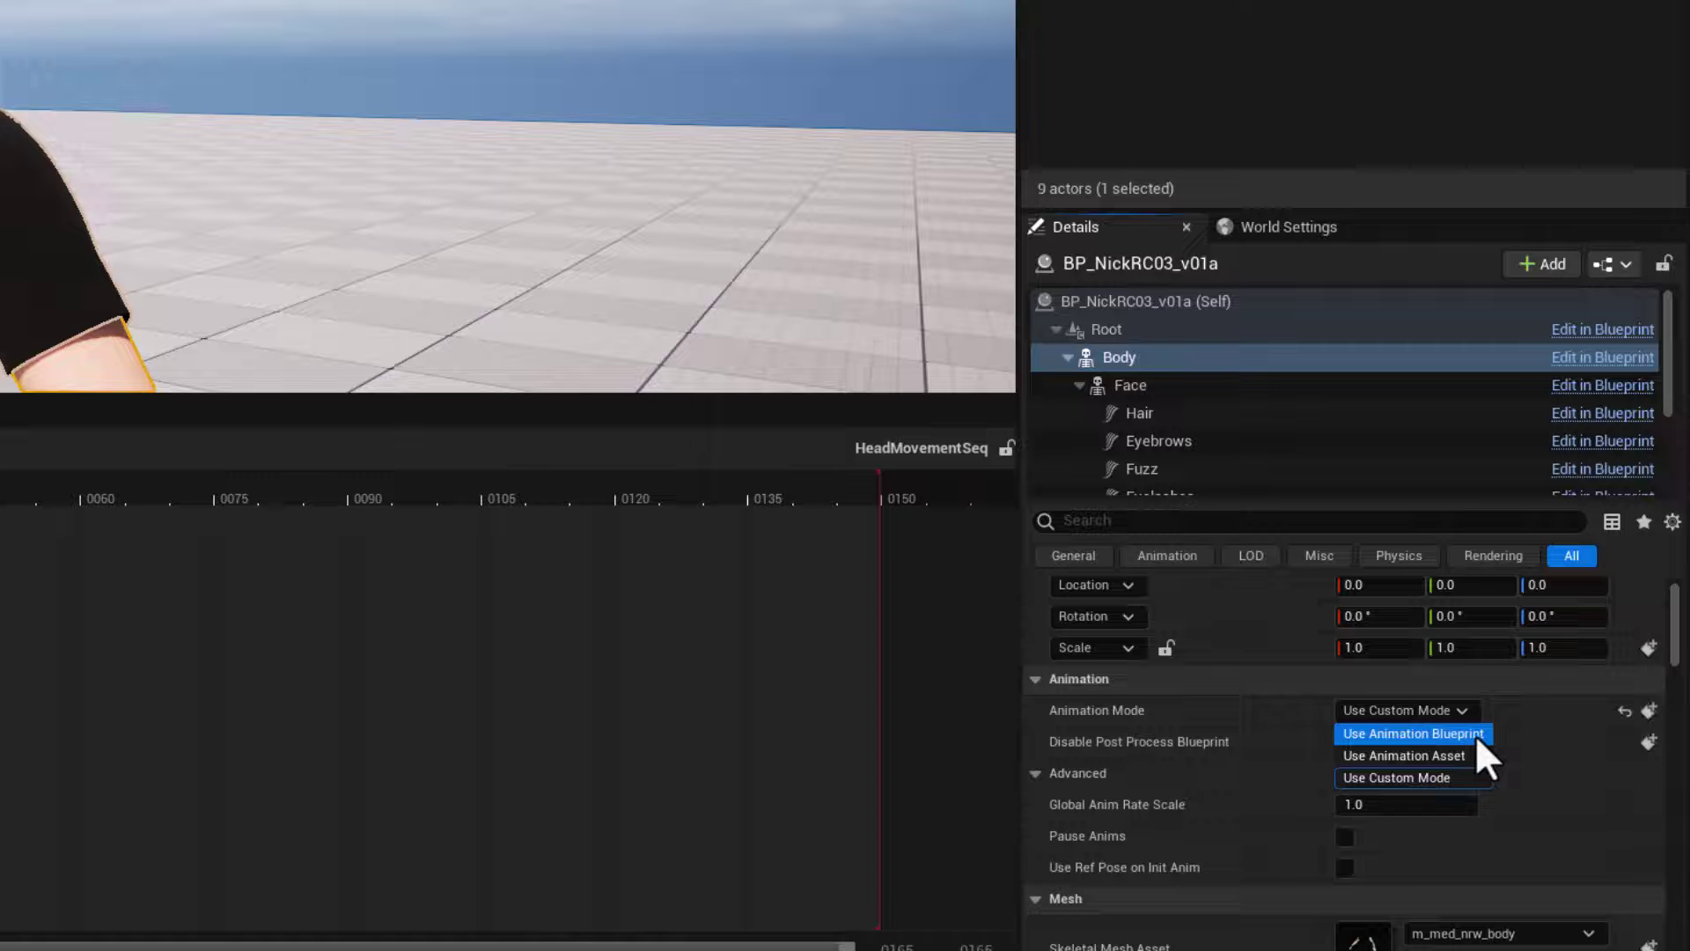
click(1423, 738)
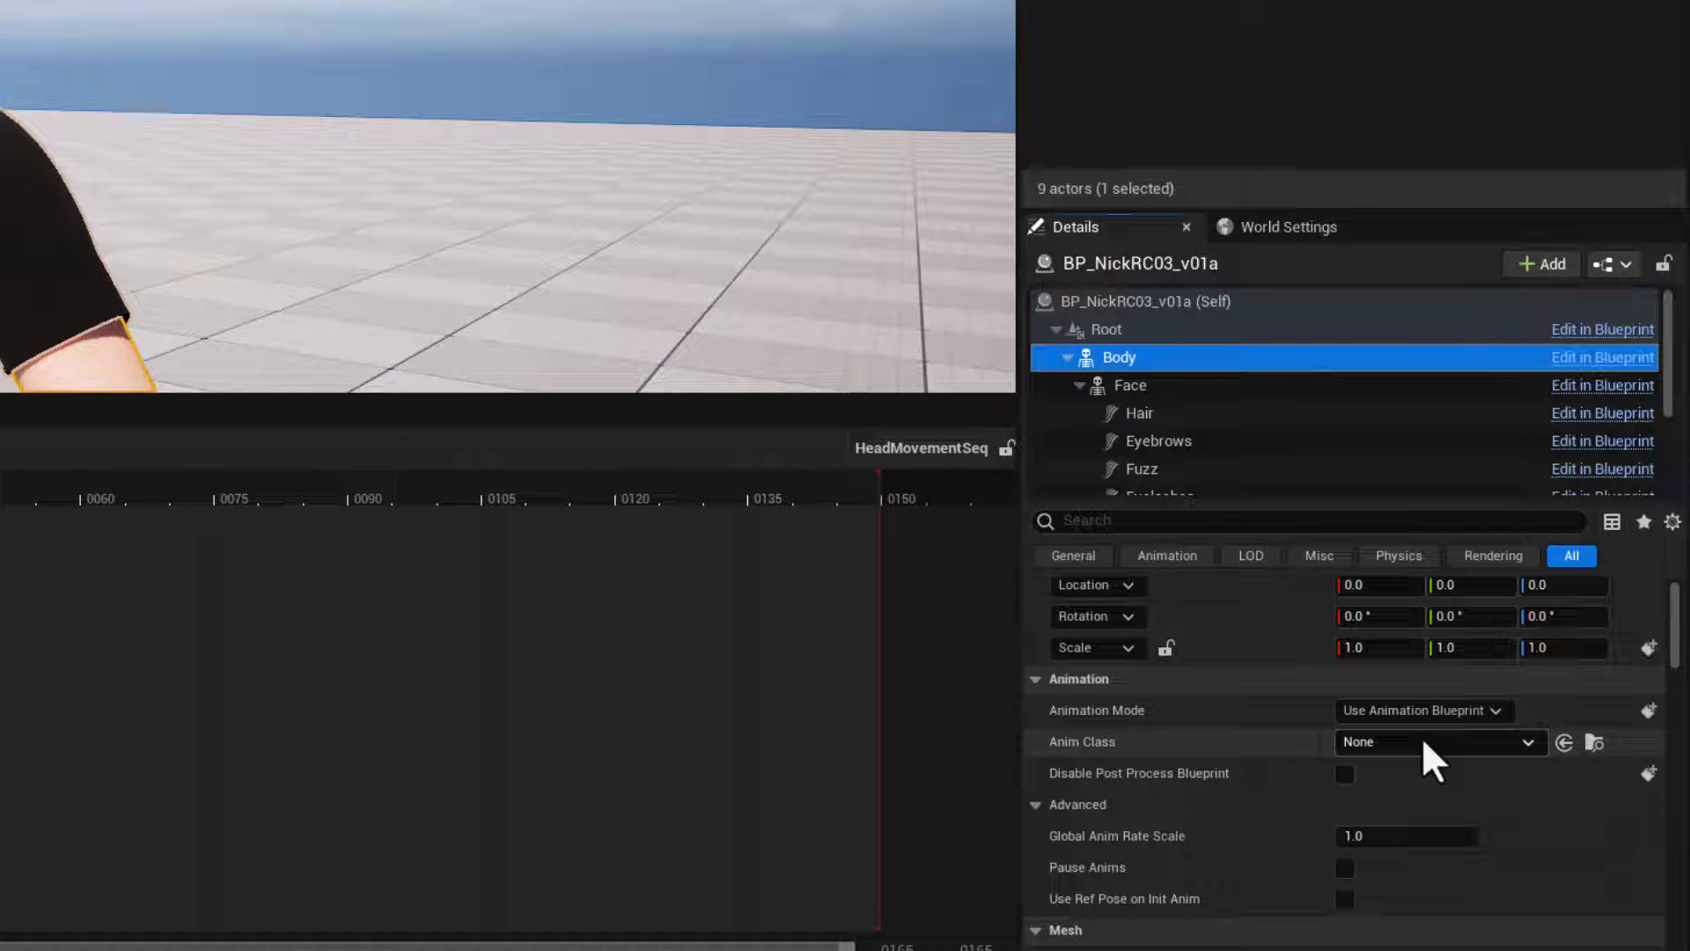
click(1387, 742)
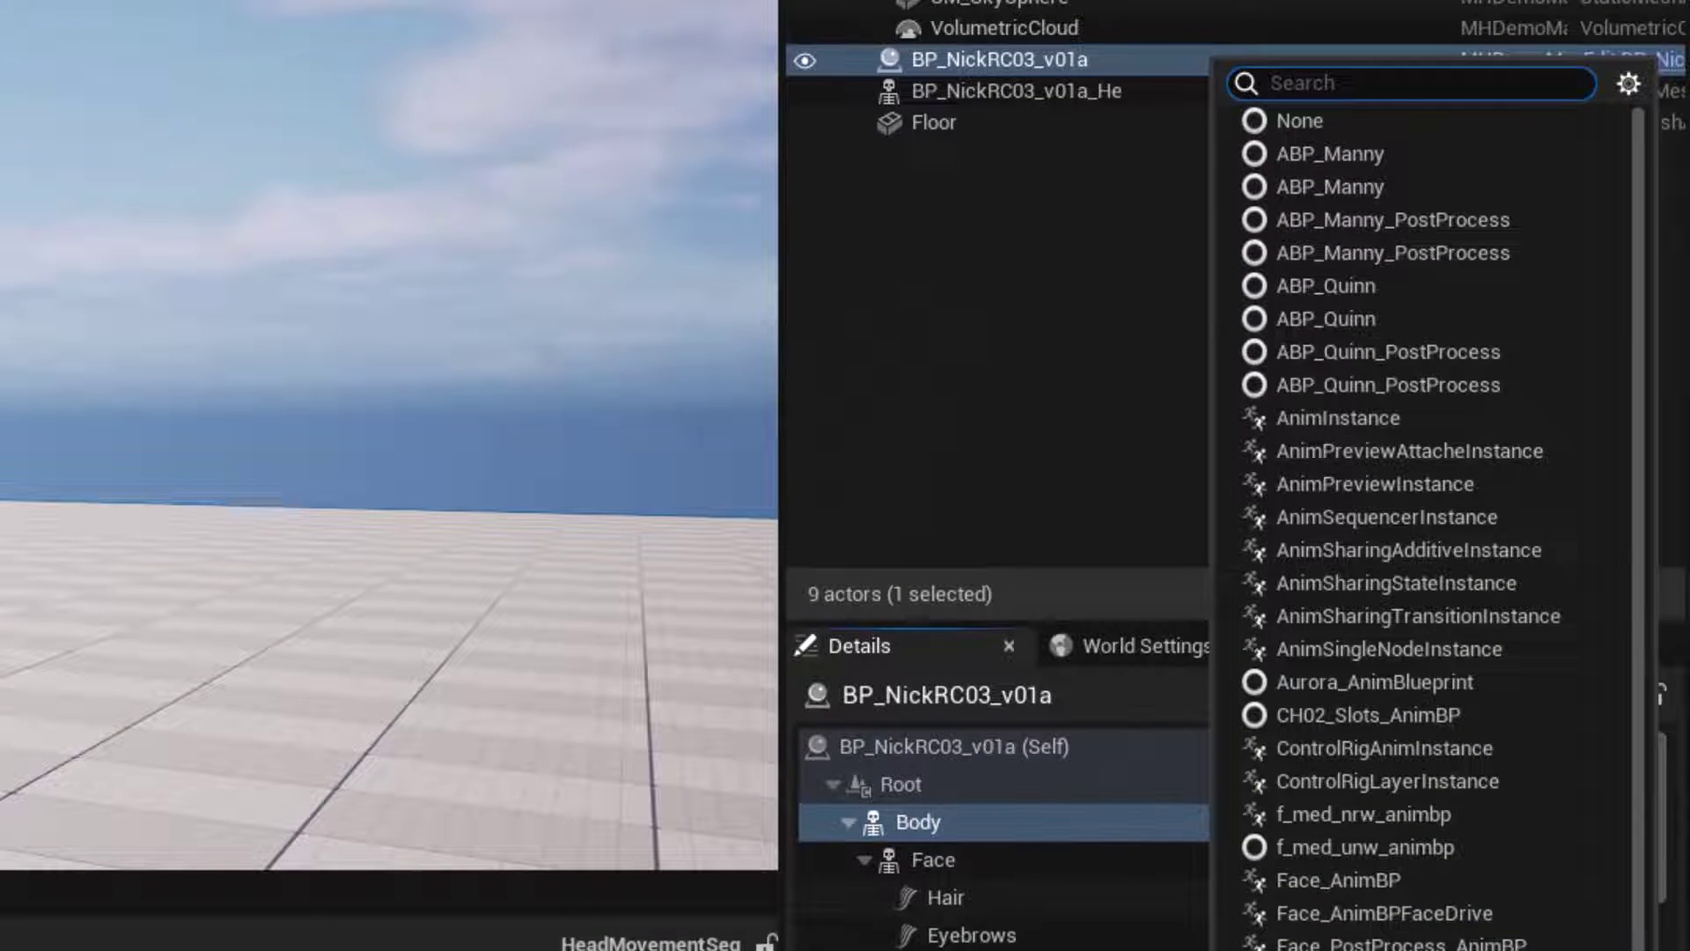
text(MHFace)
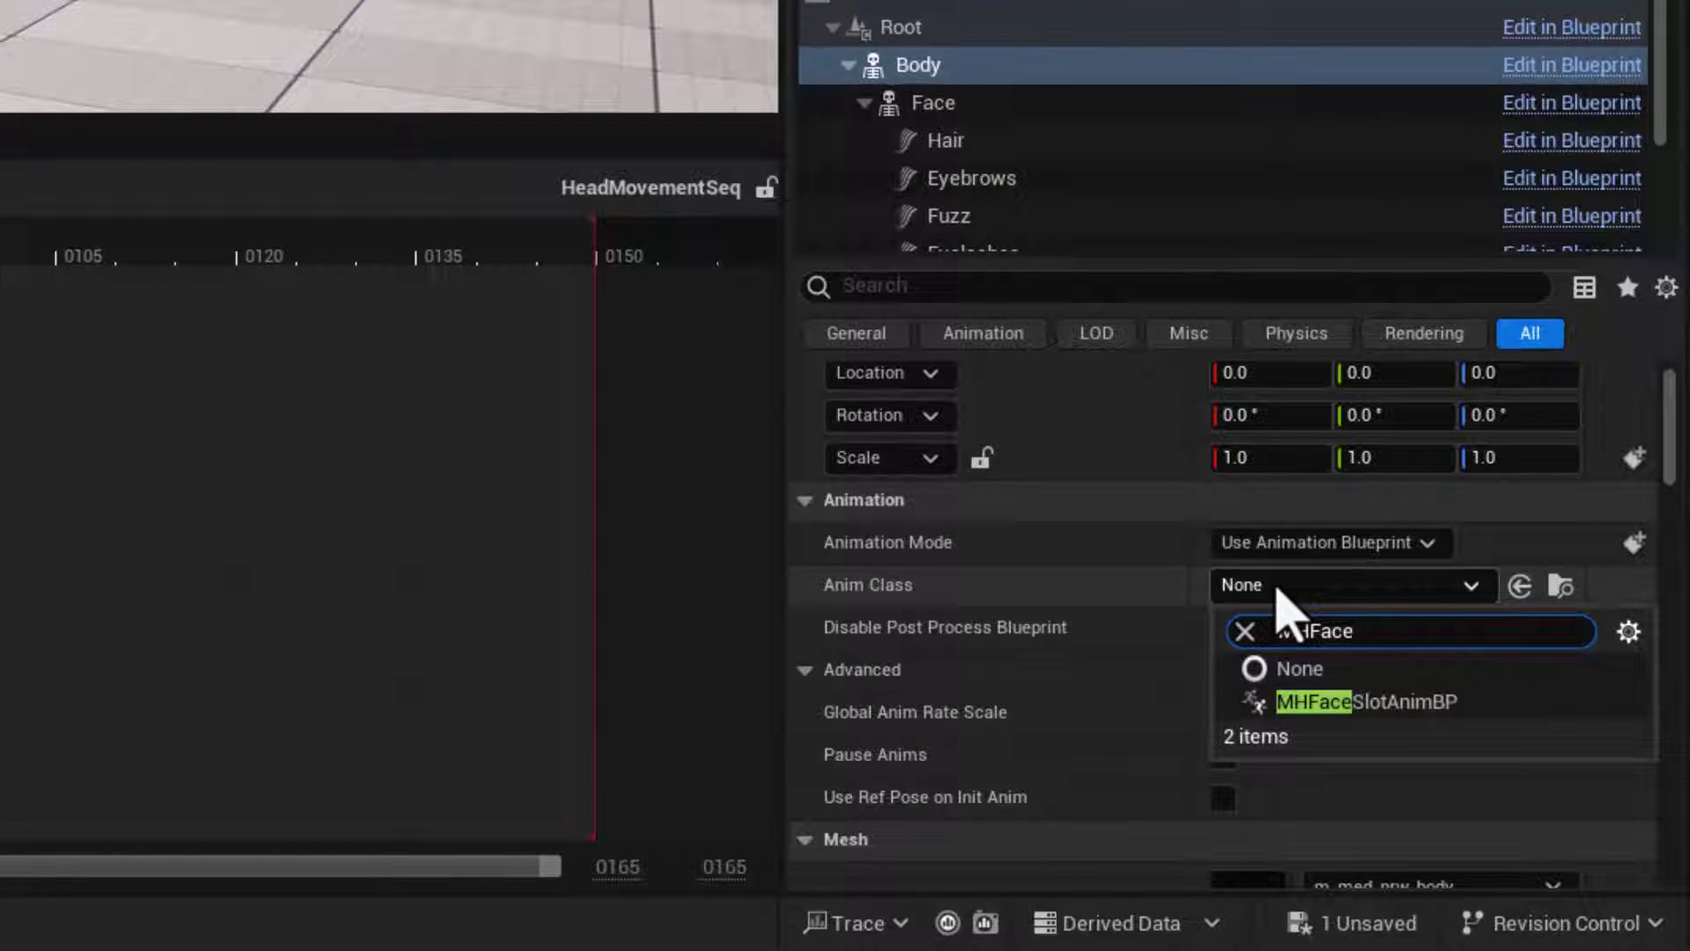
click(1406, 704)
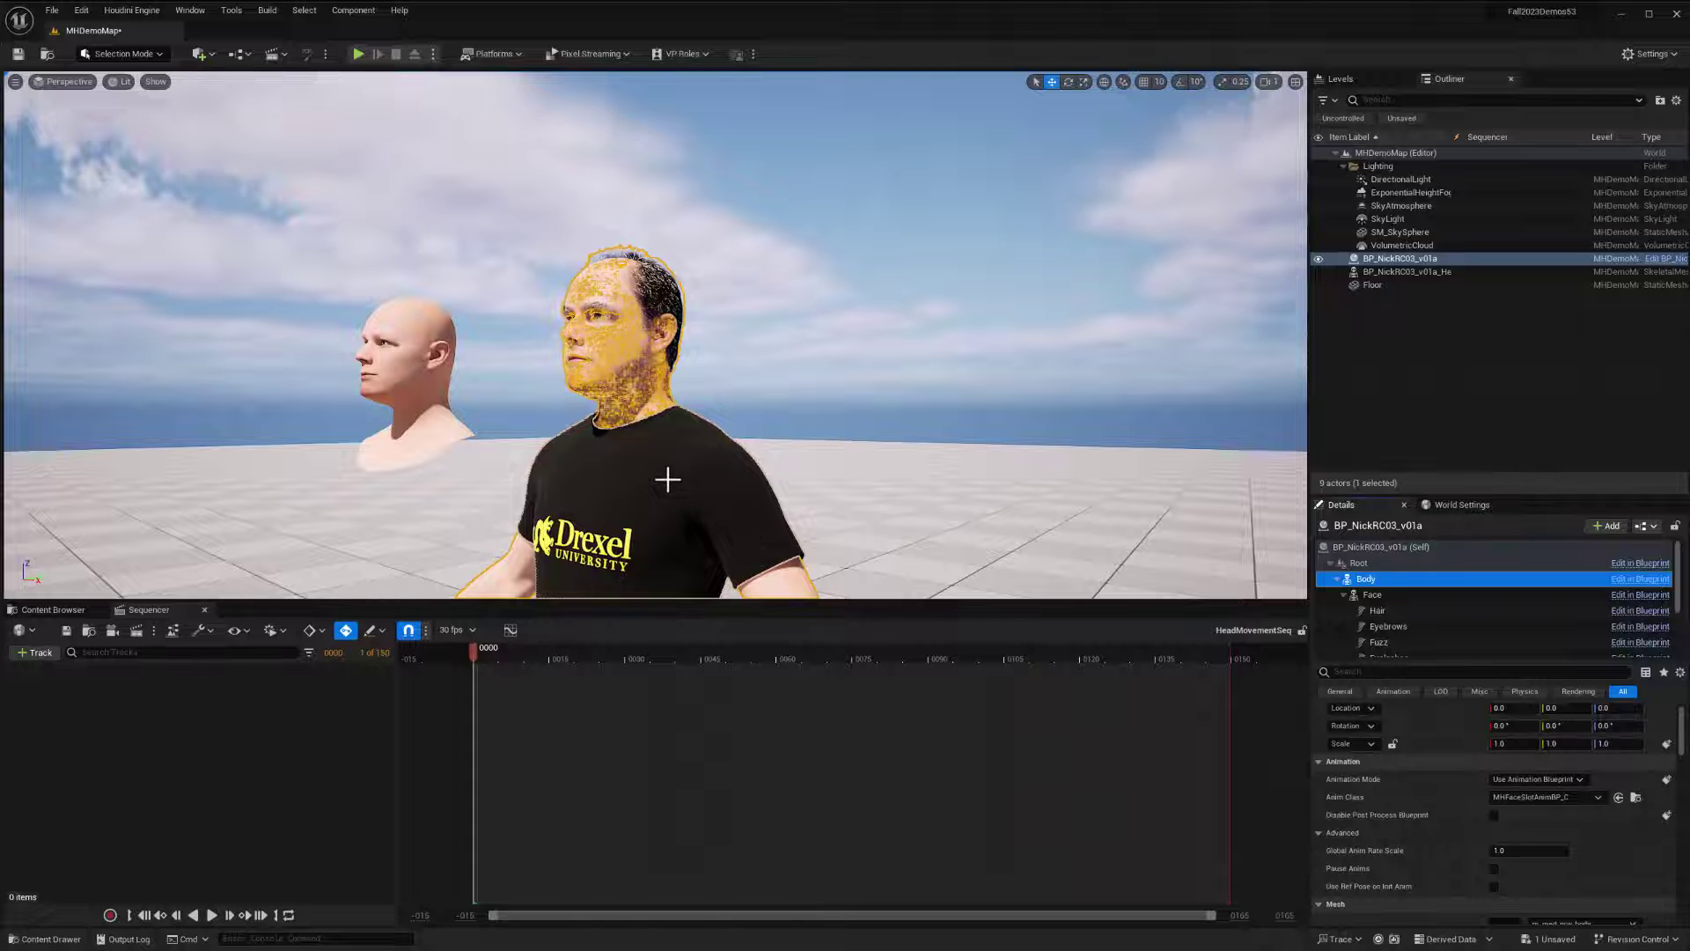
Check the Torso component's animation settings, and add the BP_NickRC03_v01a actor to the HeadMovementSeq sequence
scroll(1496, 607, down, 3)
click(1375, 605)
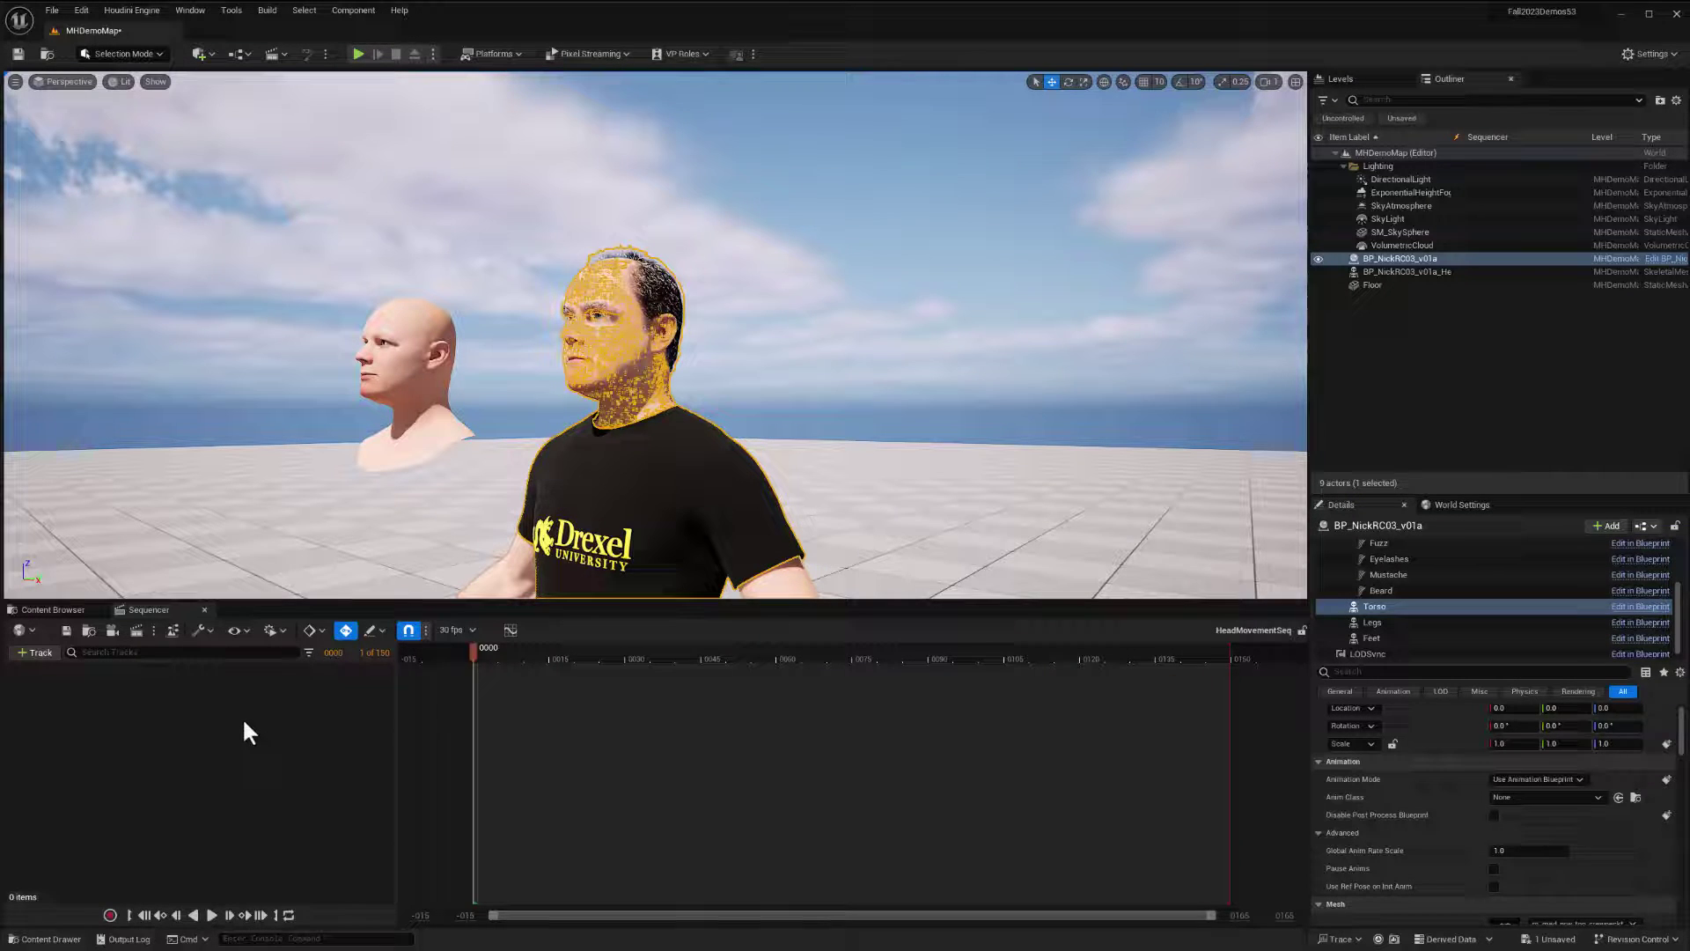
click(35, 652)
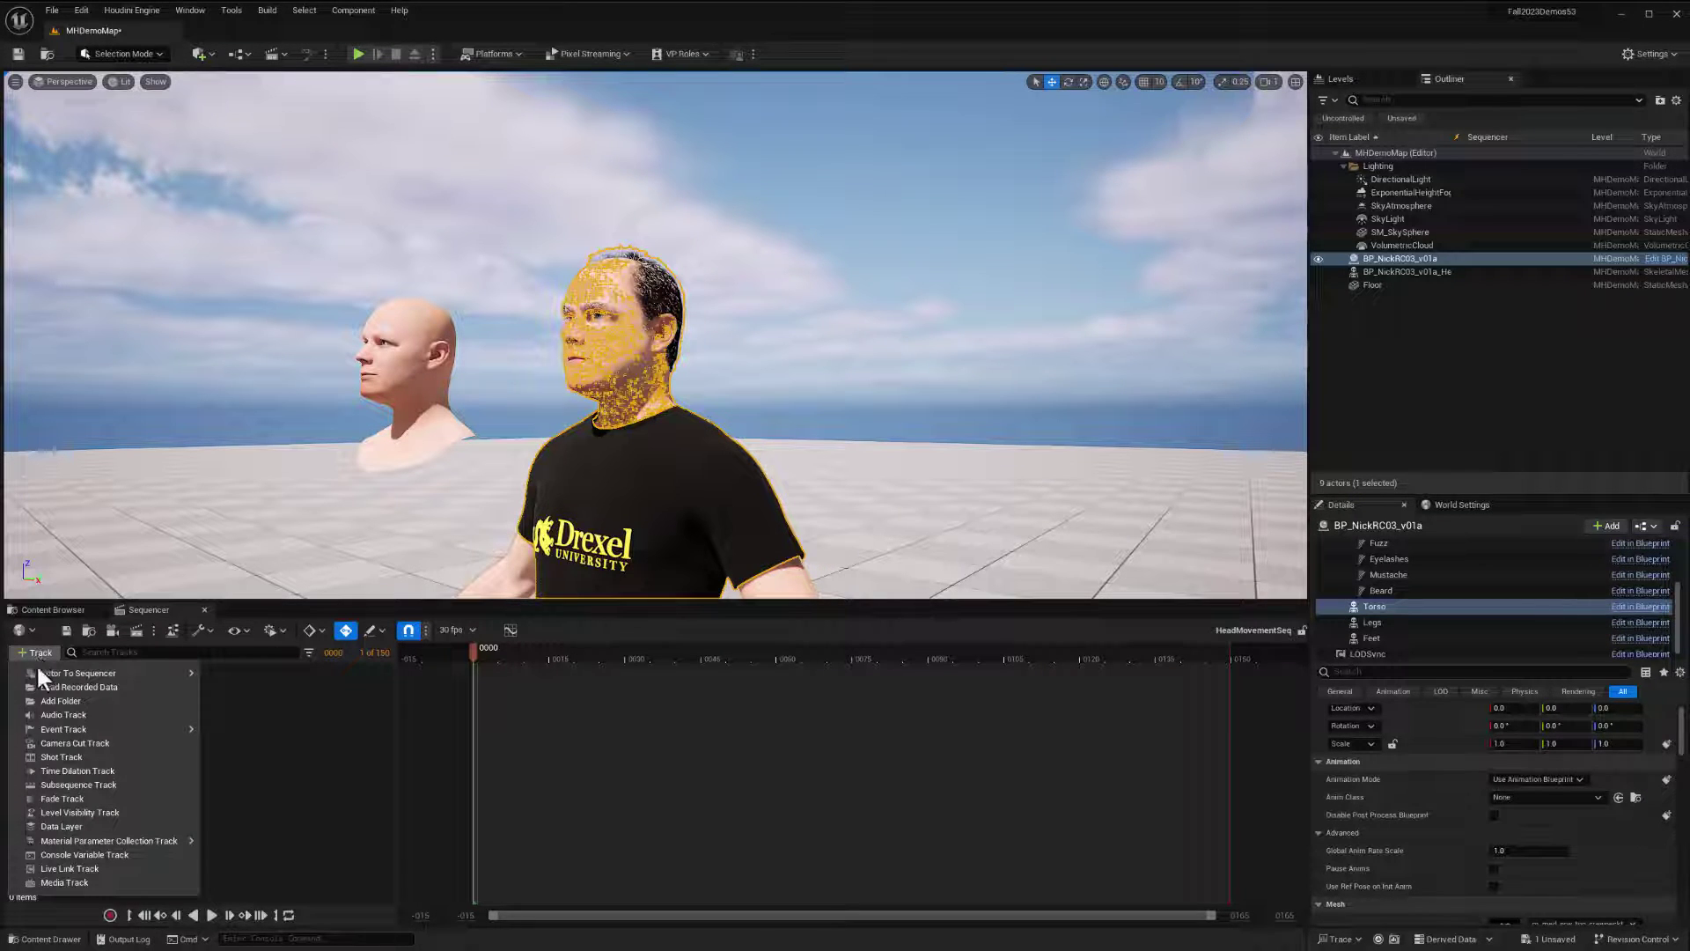
mouse_move(69, 674)
click(266, 675)
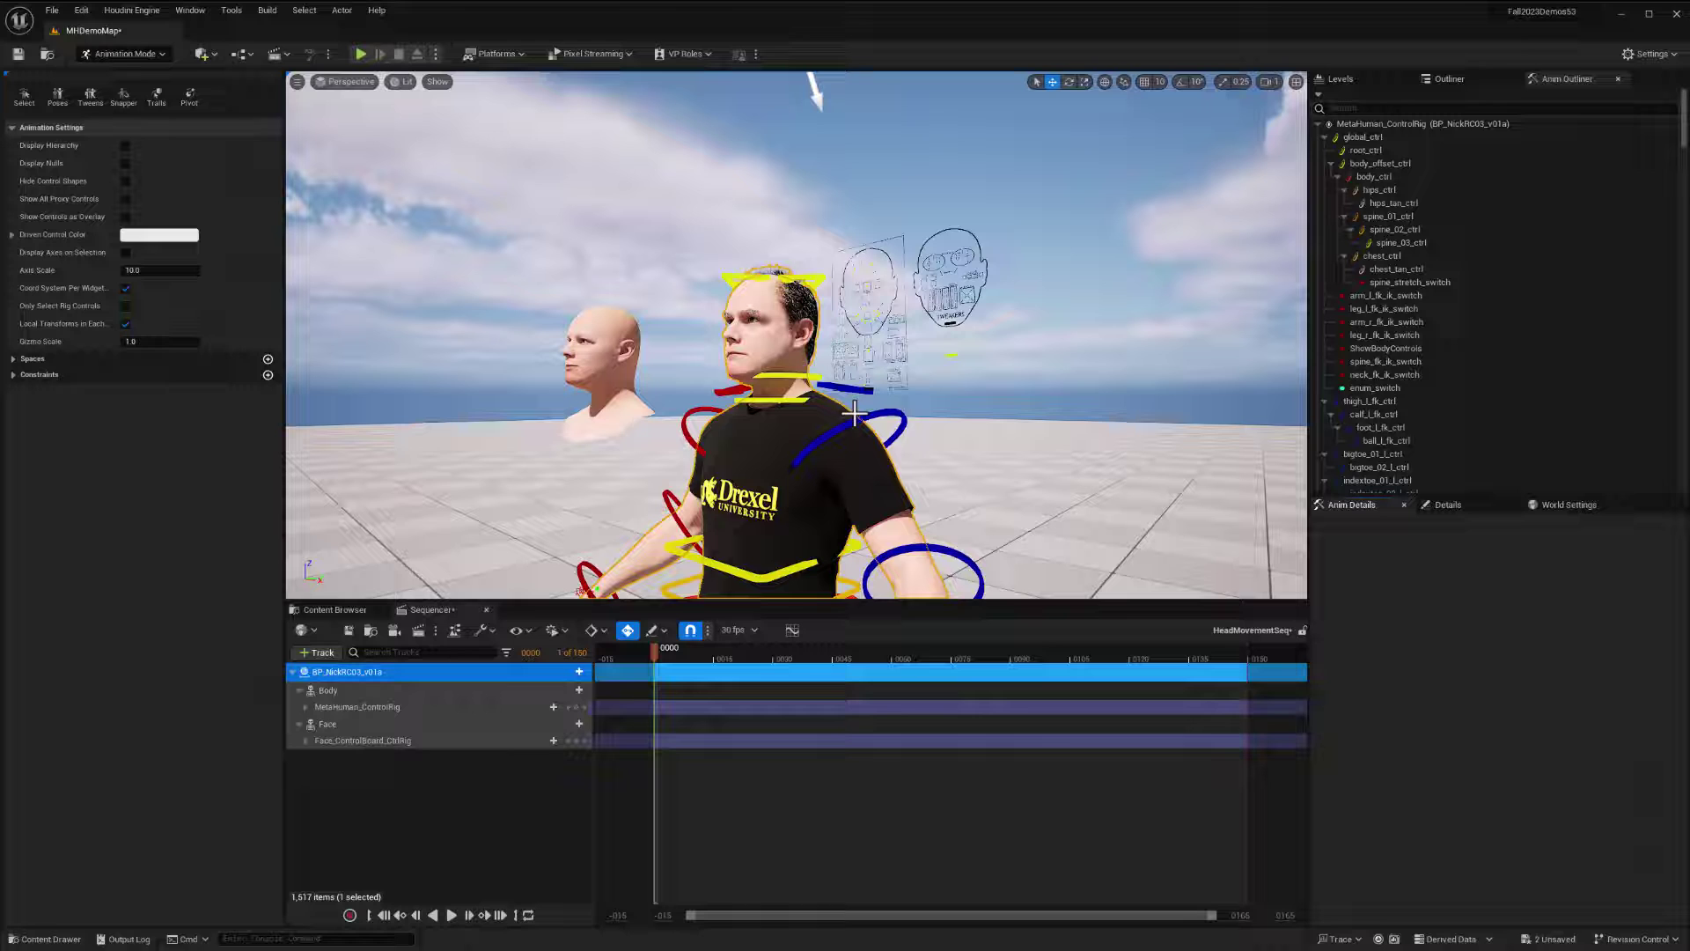
Delete the MetaHuman_ControlRig track from the Body component in the sequence
click(793, 377)
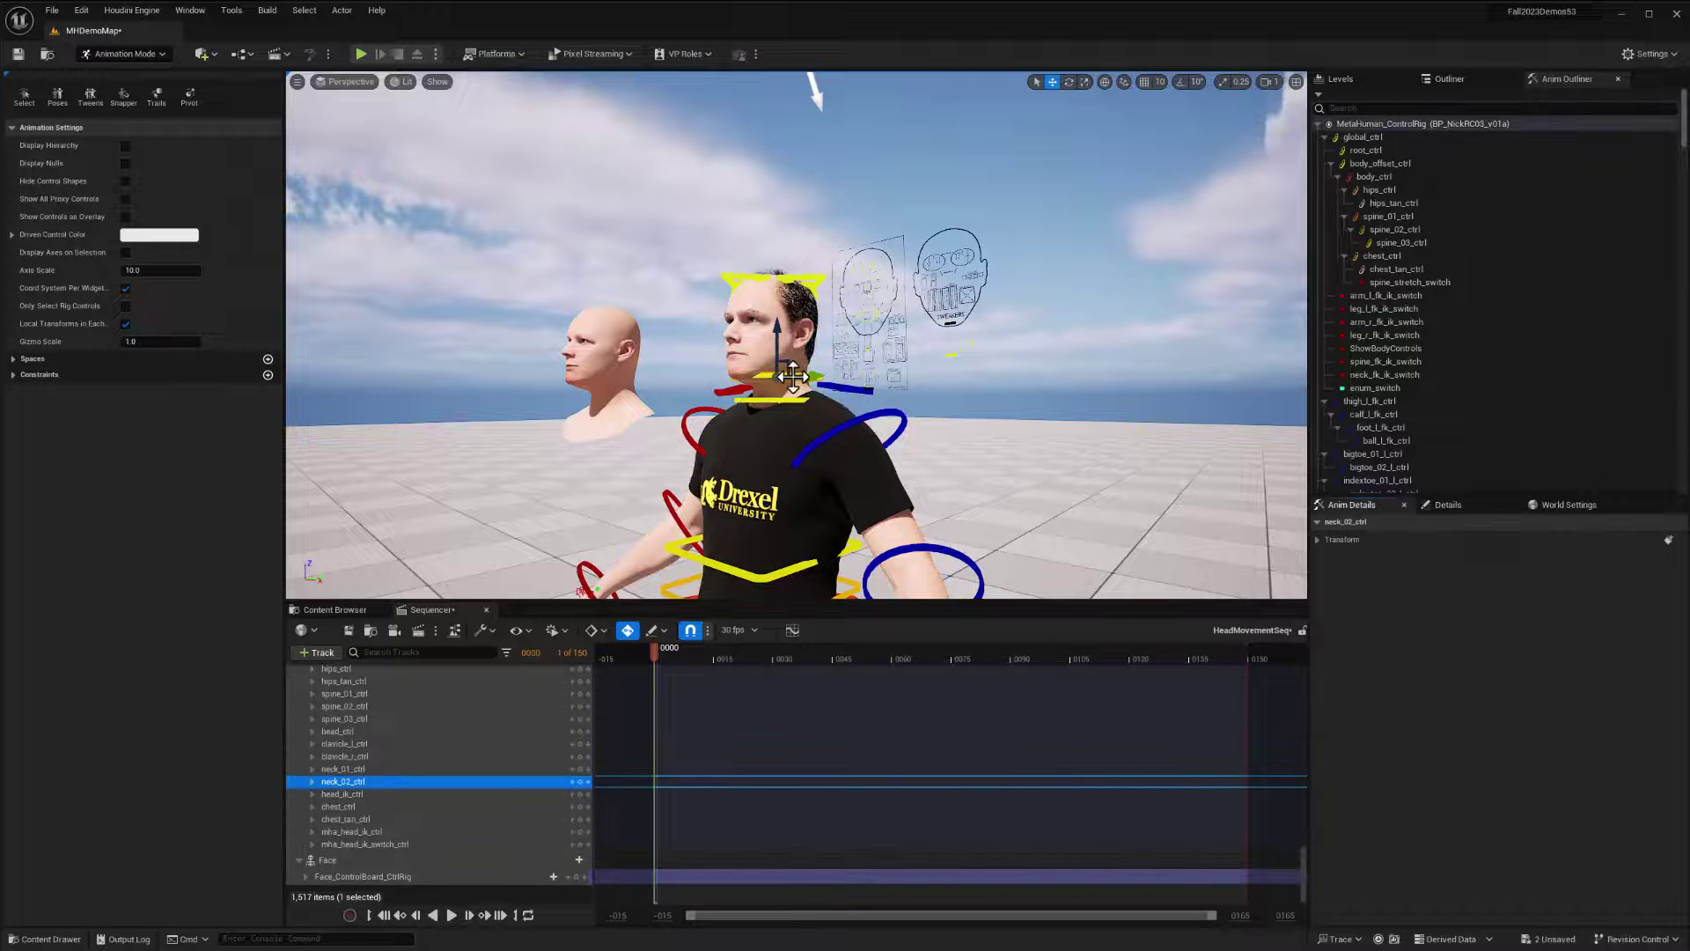
key(e)
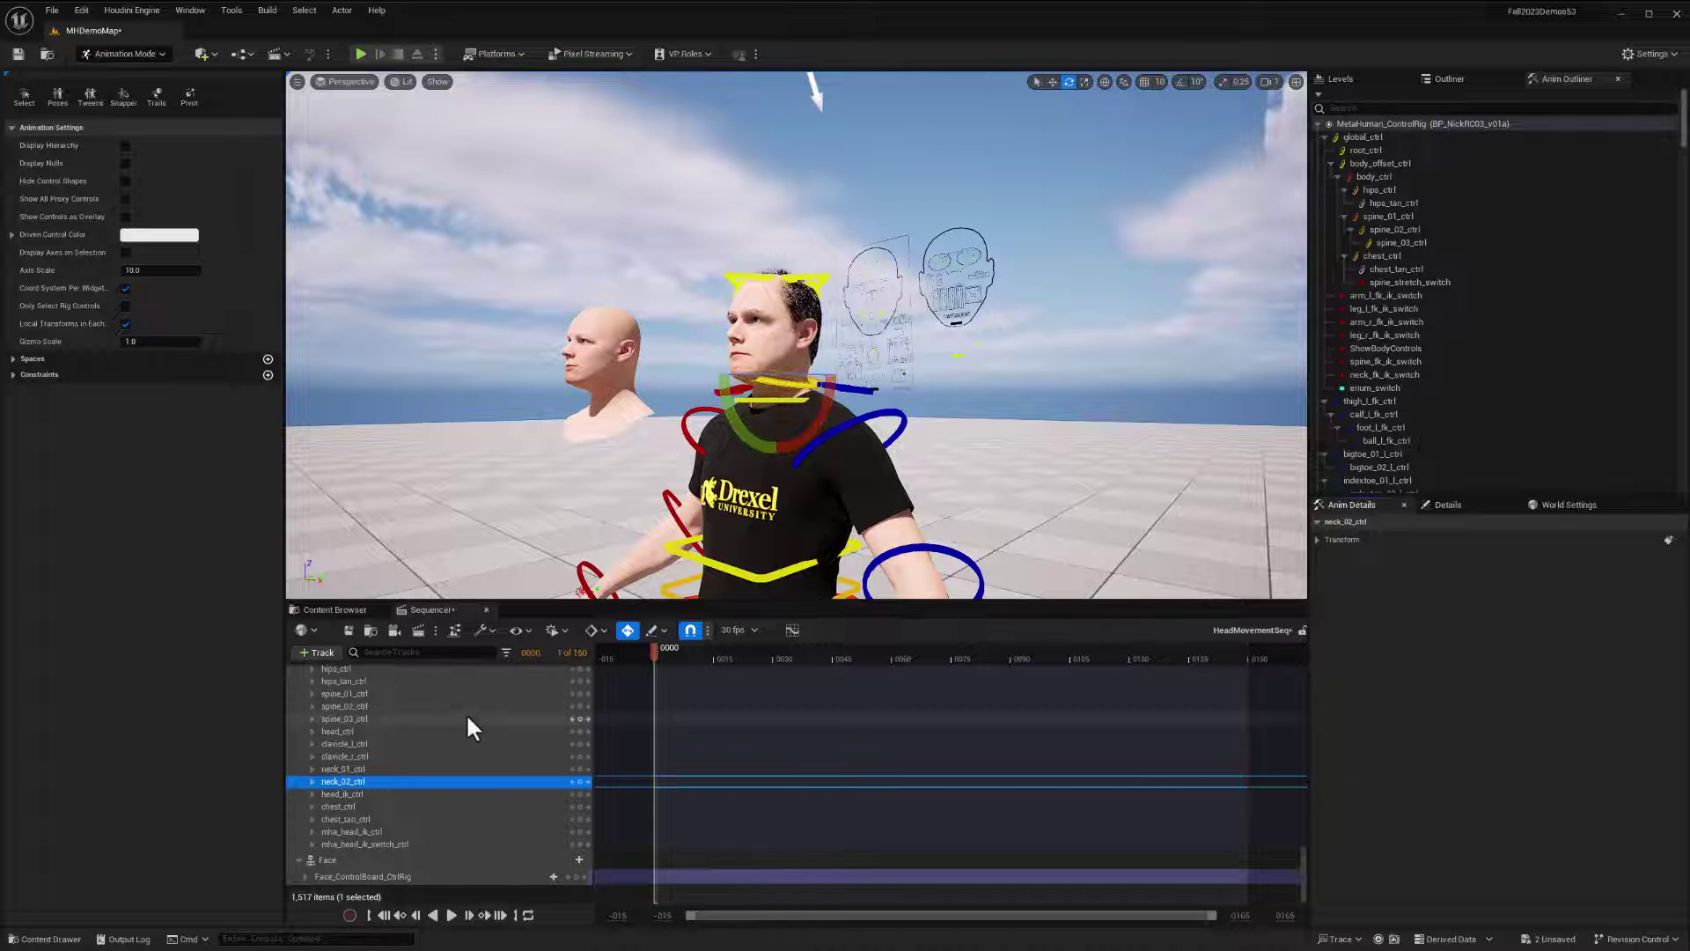
scroll(451, 732, up, 3)
scroll(445, 718, up, 15)
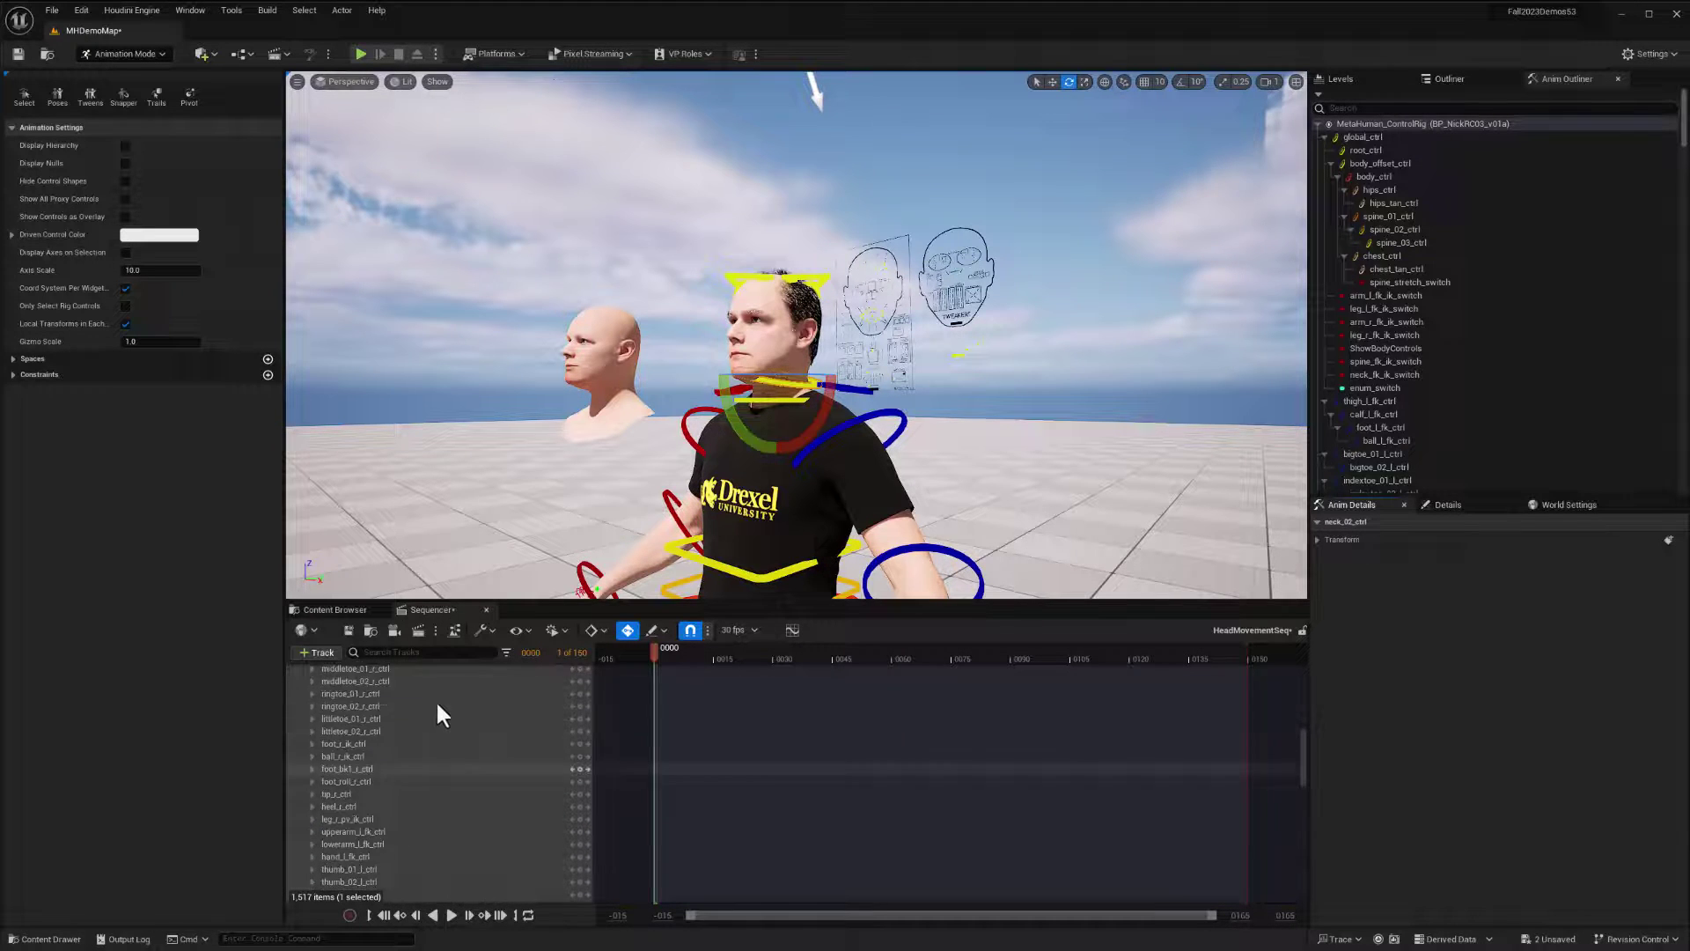
scroll(428, 699, up, 5)
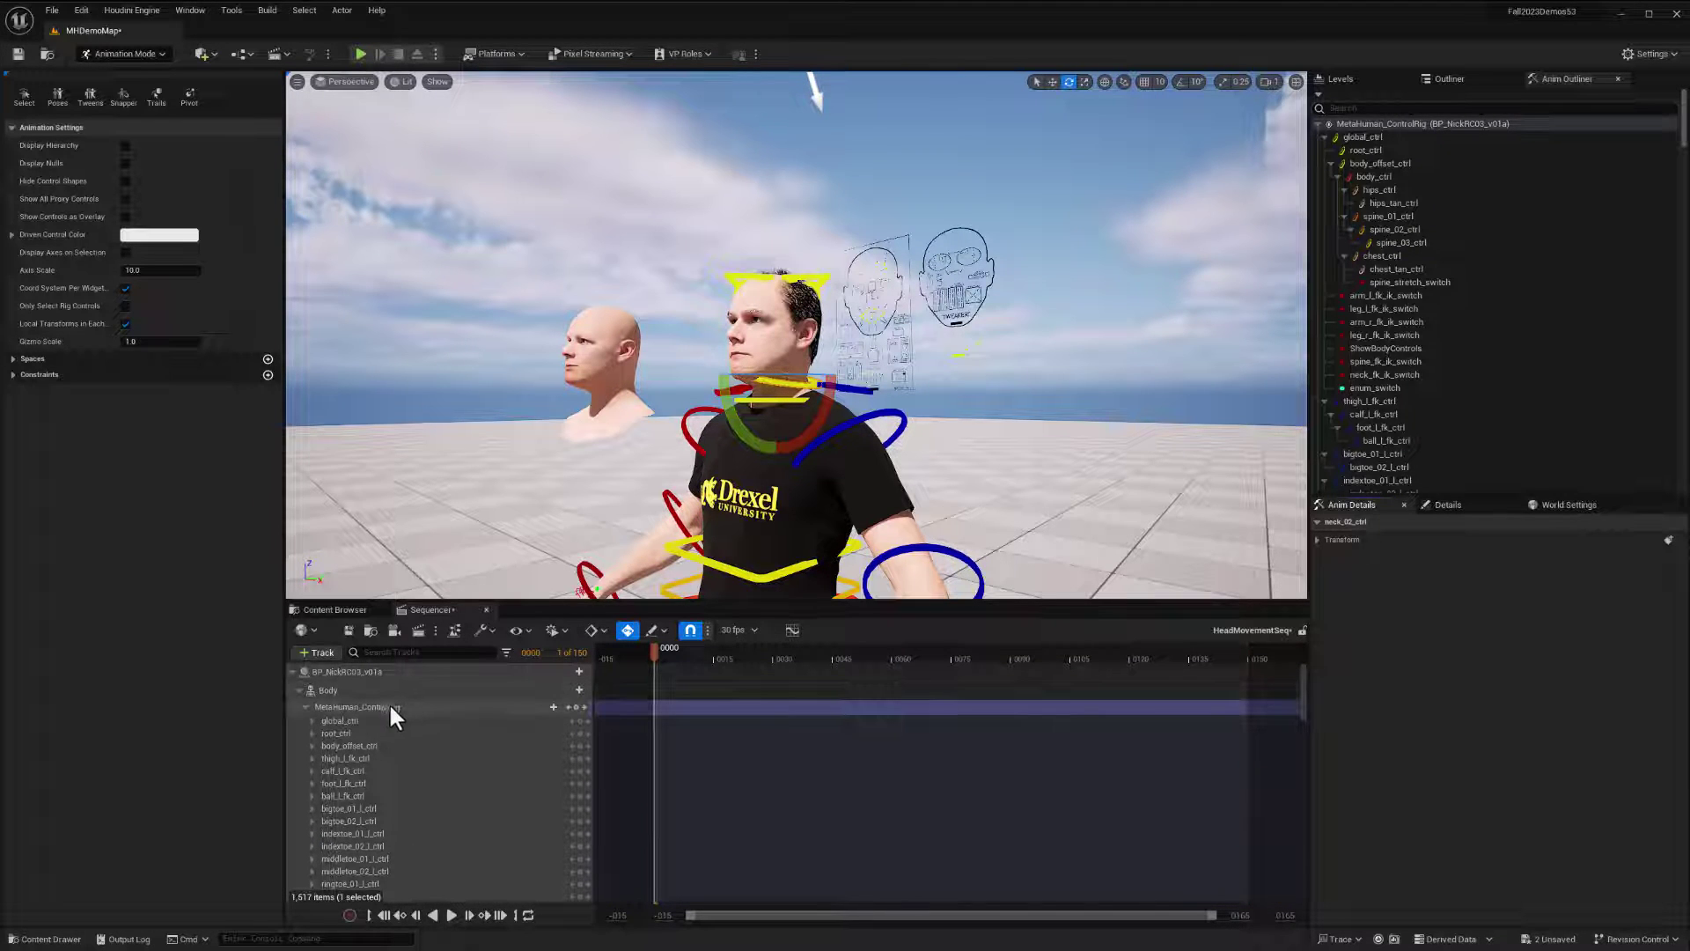
right_click(390, 708)
click(449, 551)
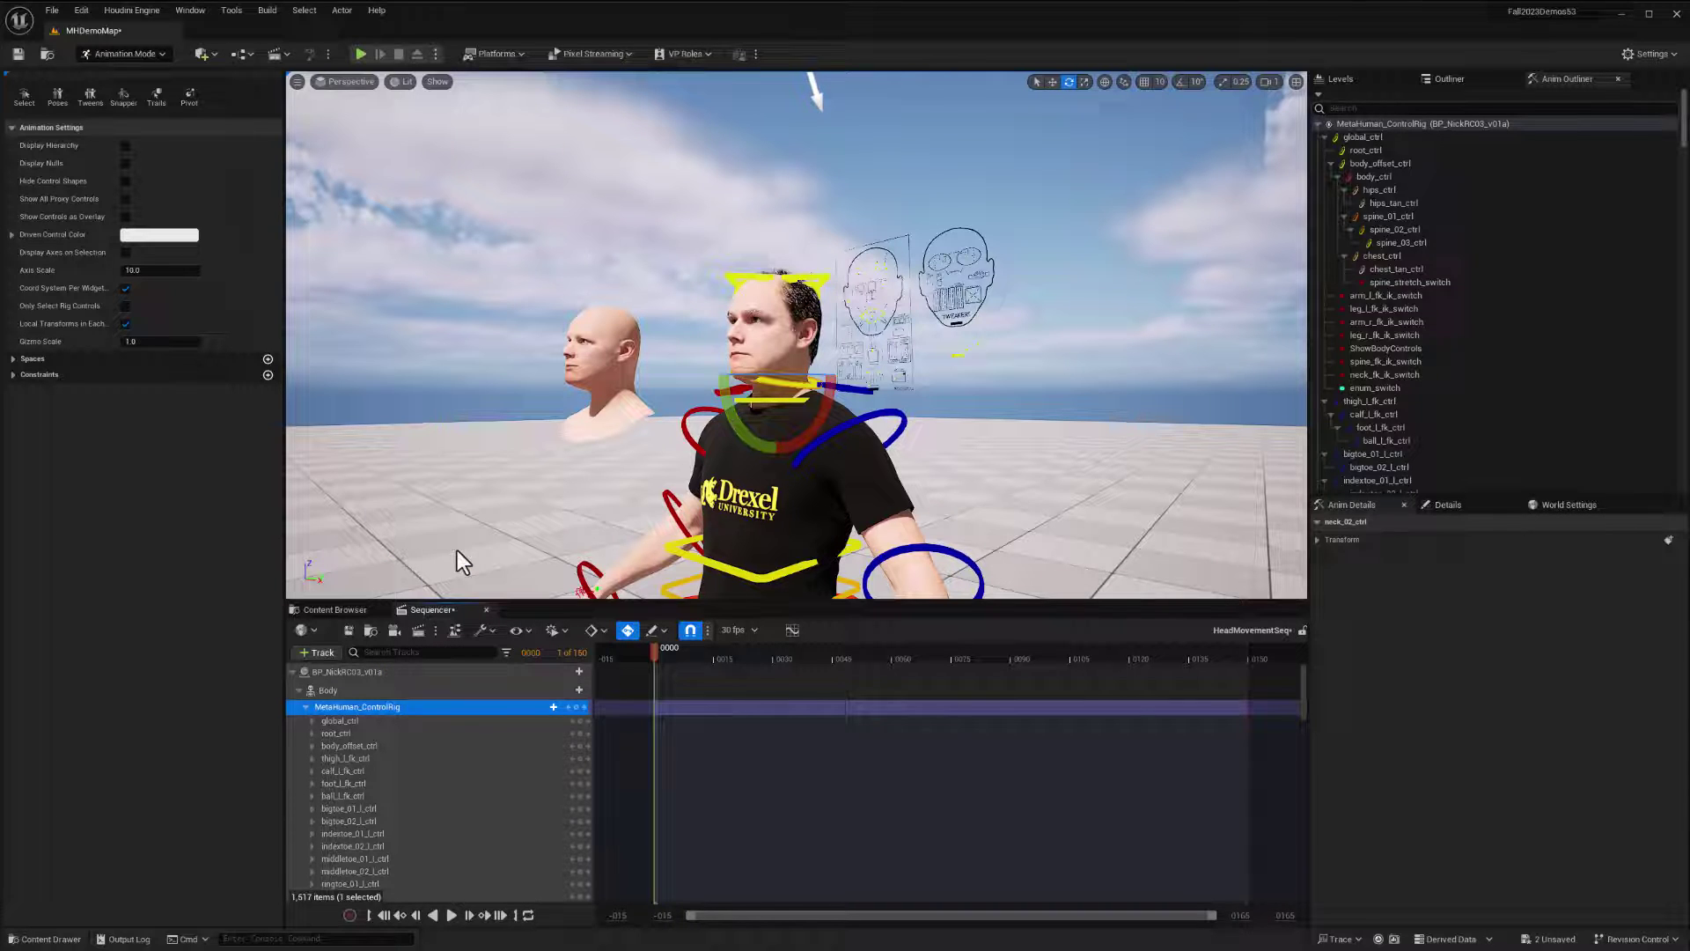
Add the MHAnim_Talking_On_Phone animation sequence to the Body component at frame 0000
click(576, 690)
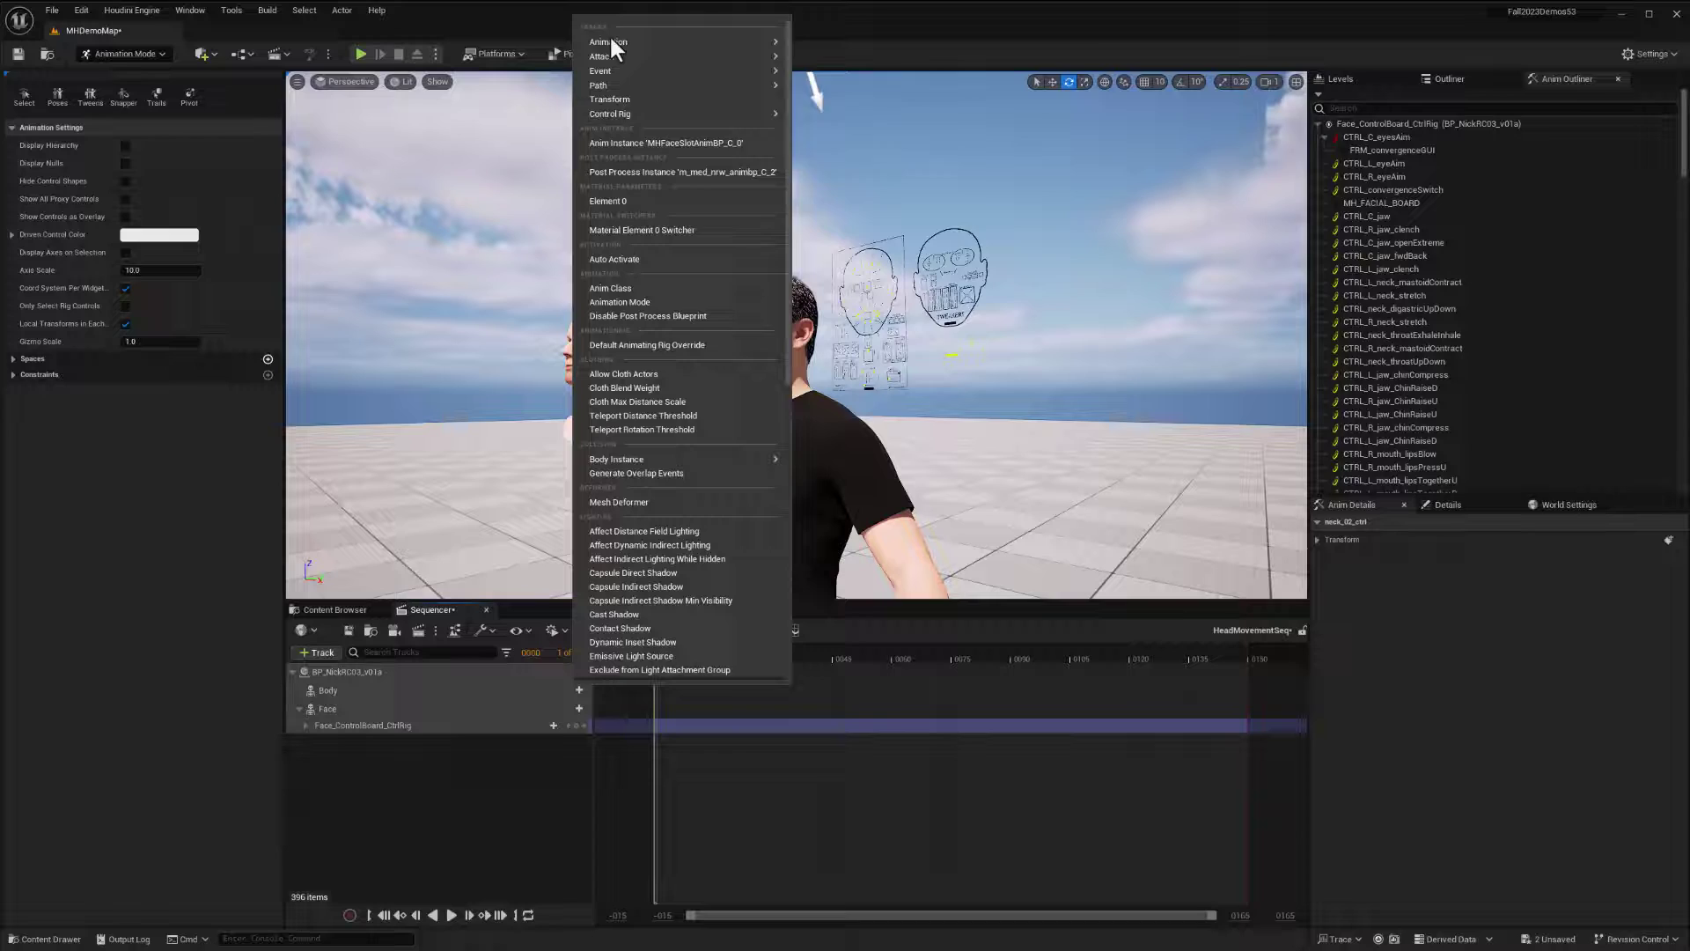
mouse_move(611, 42)
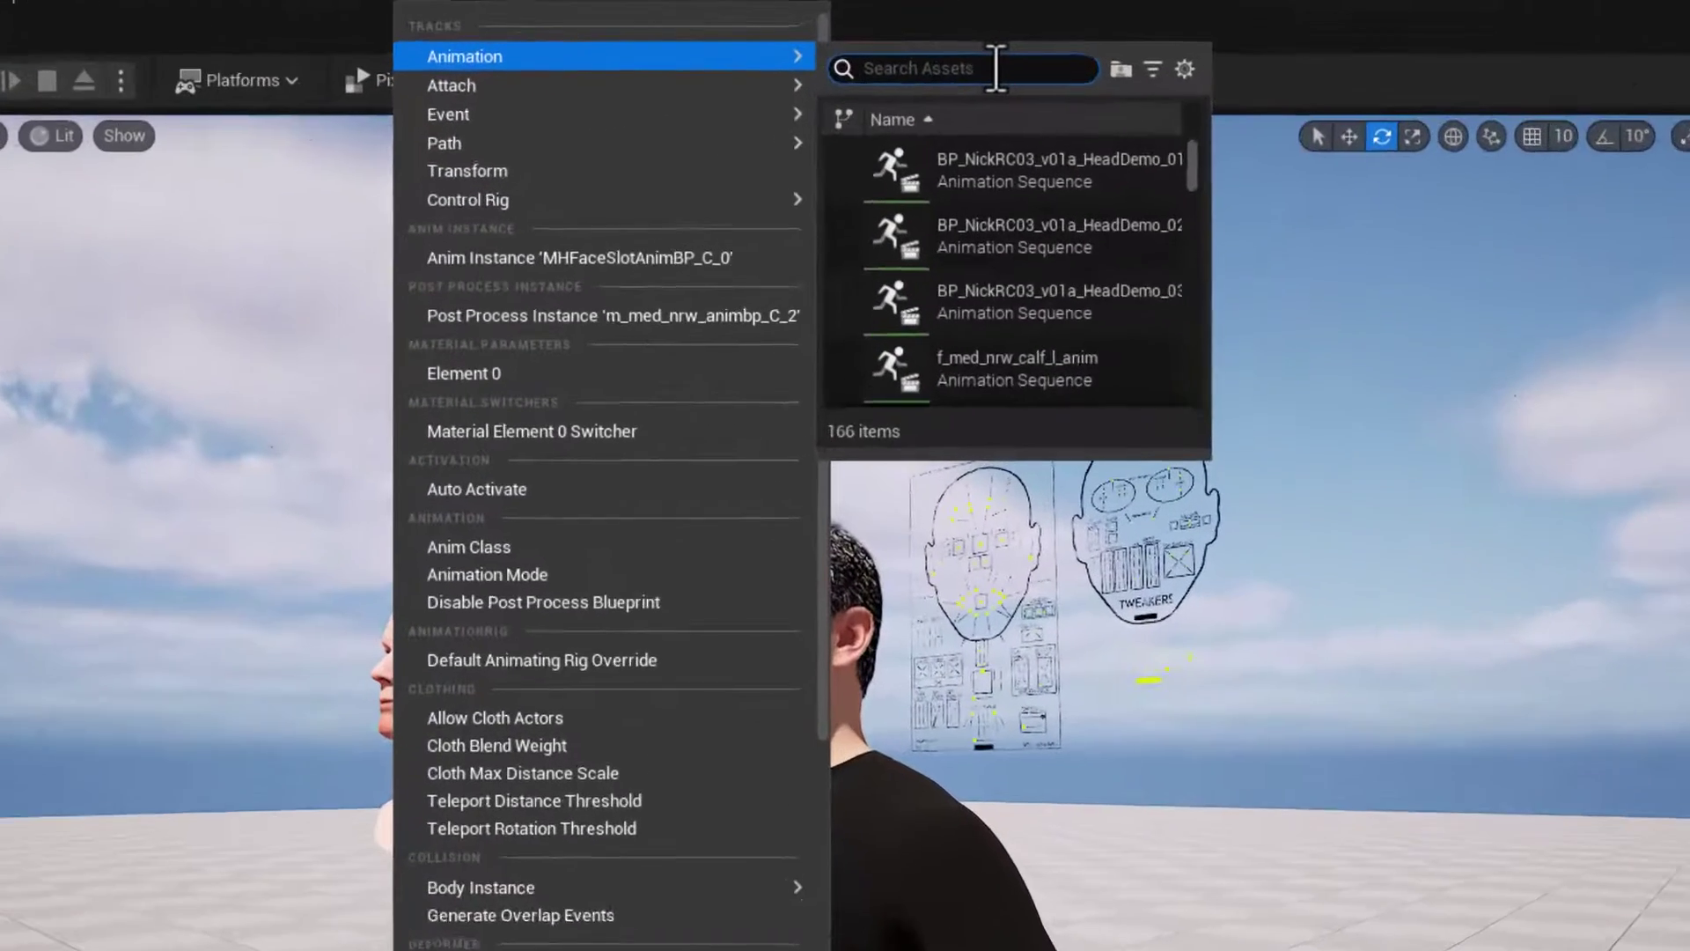
text(phone)
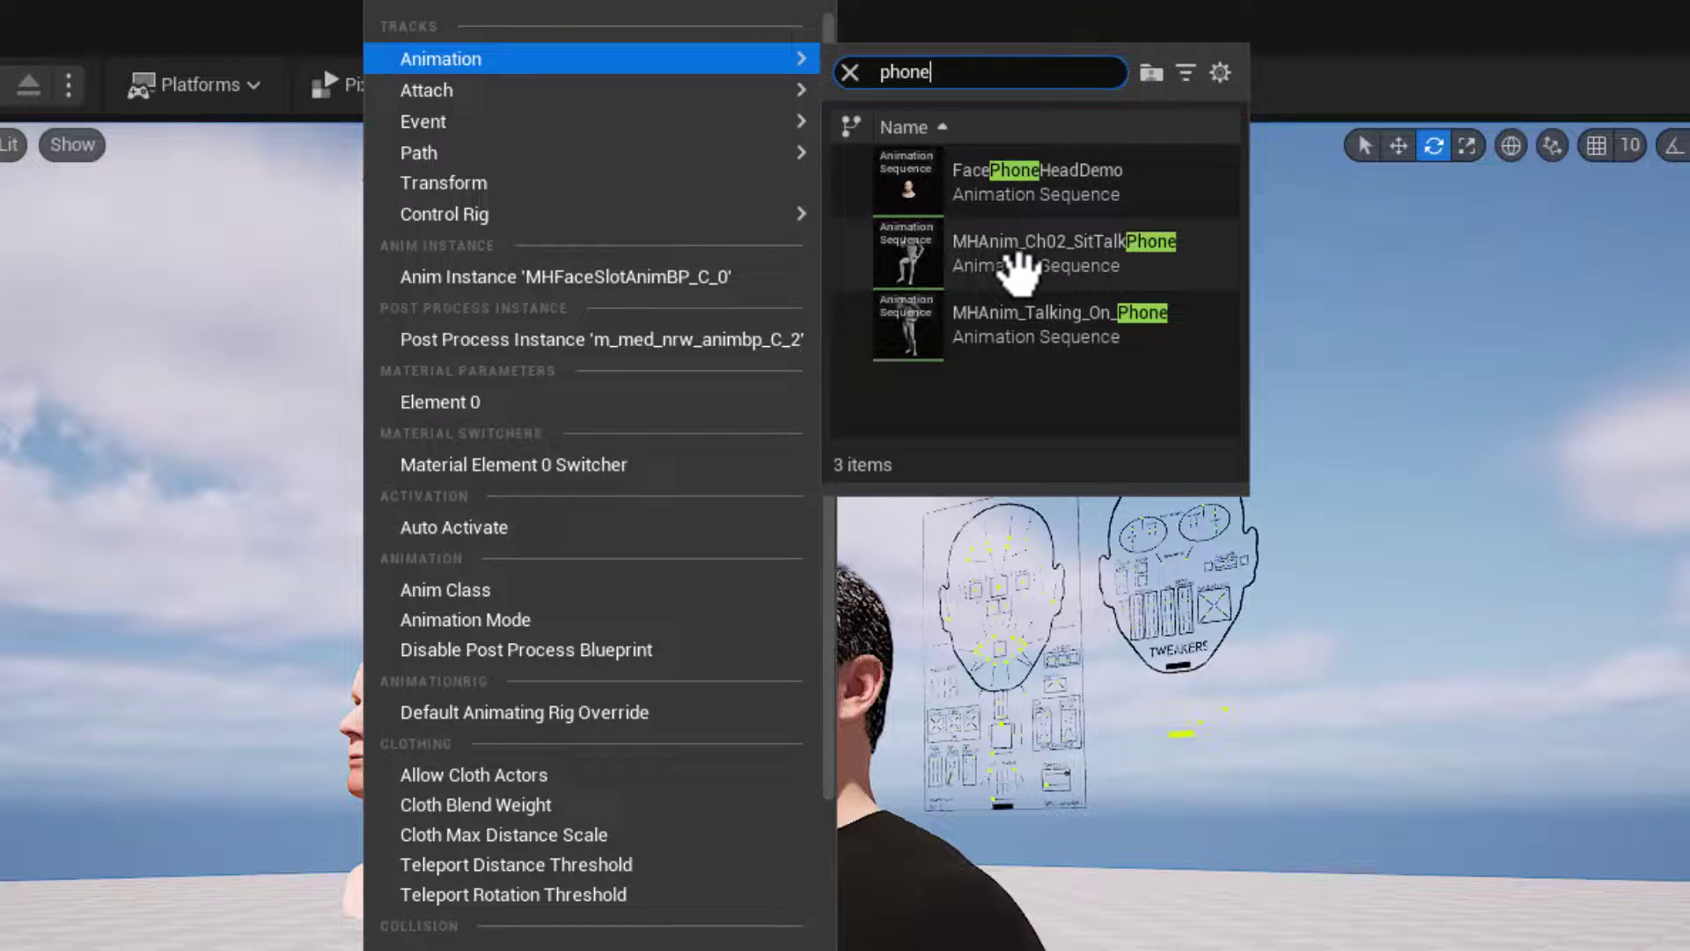
mouse_move(1017, 270)
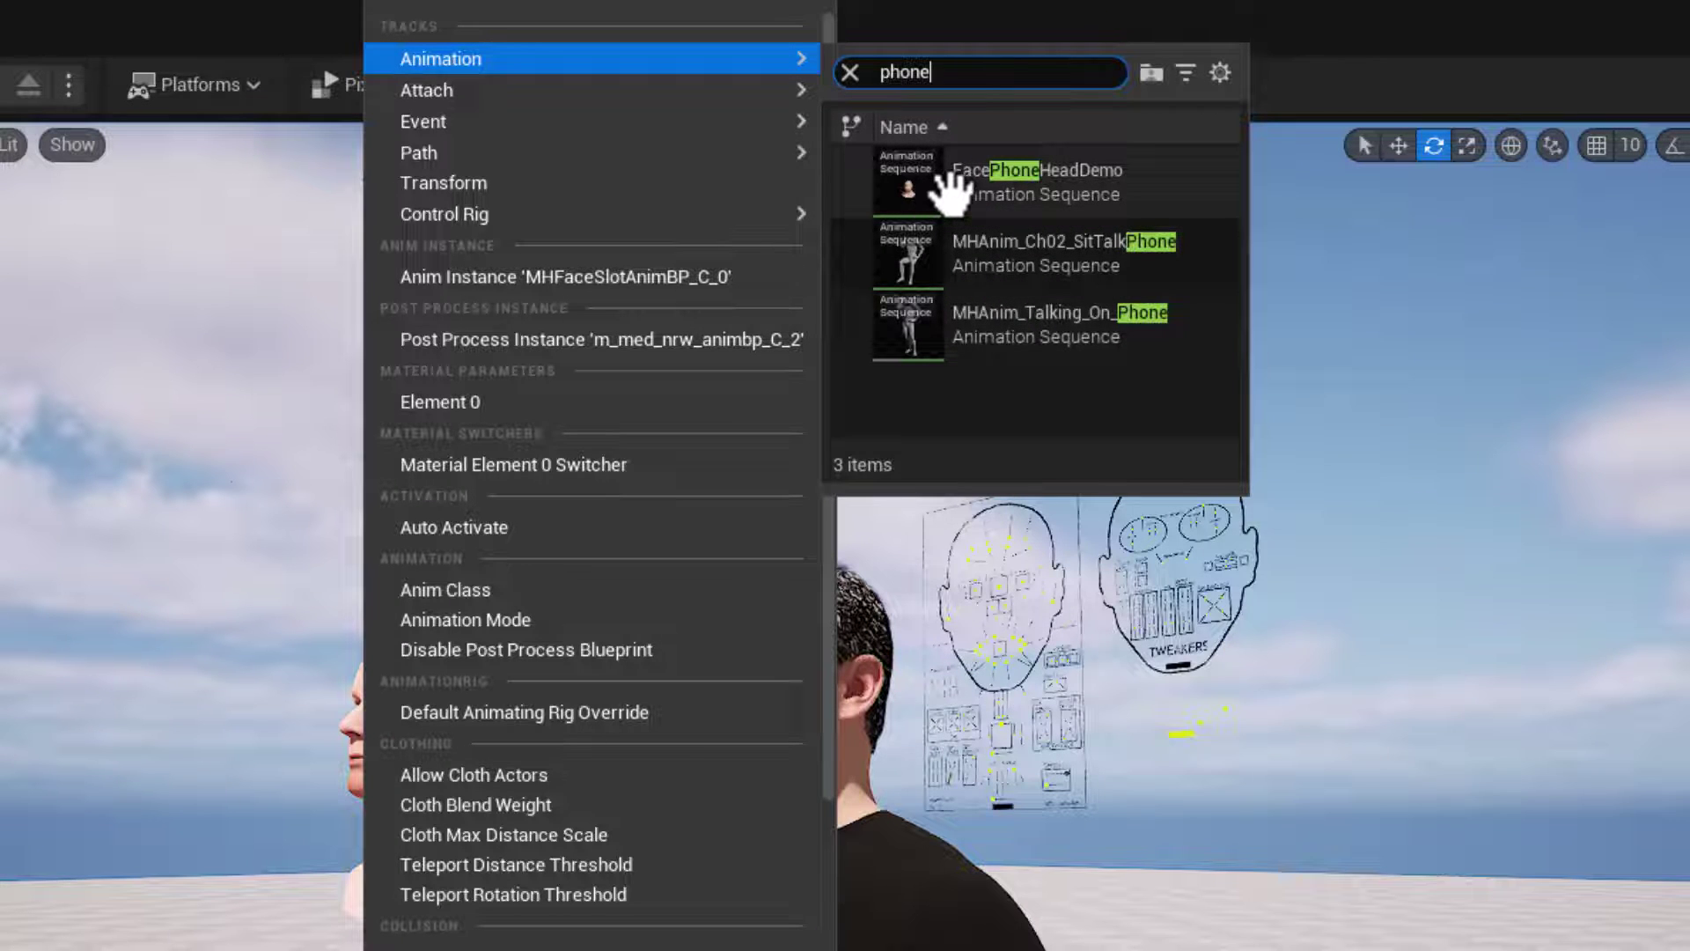
mouse_move(949, 189)
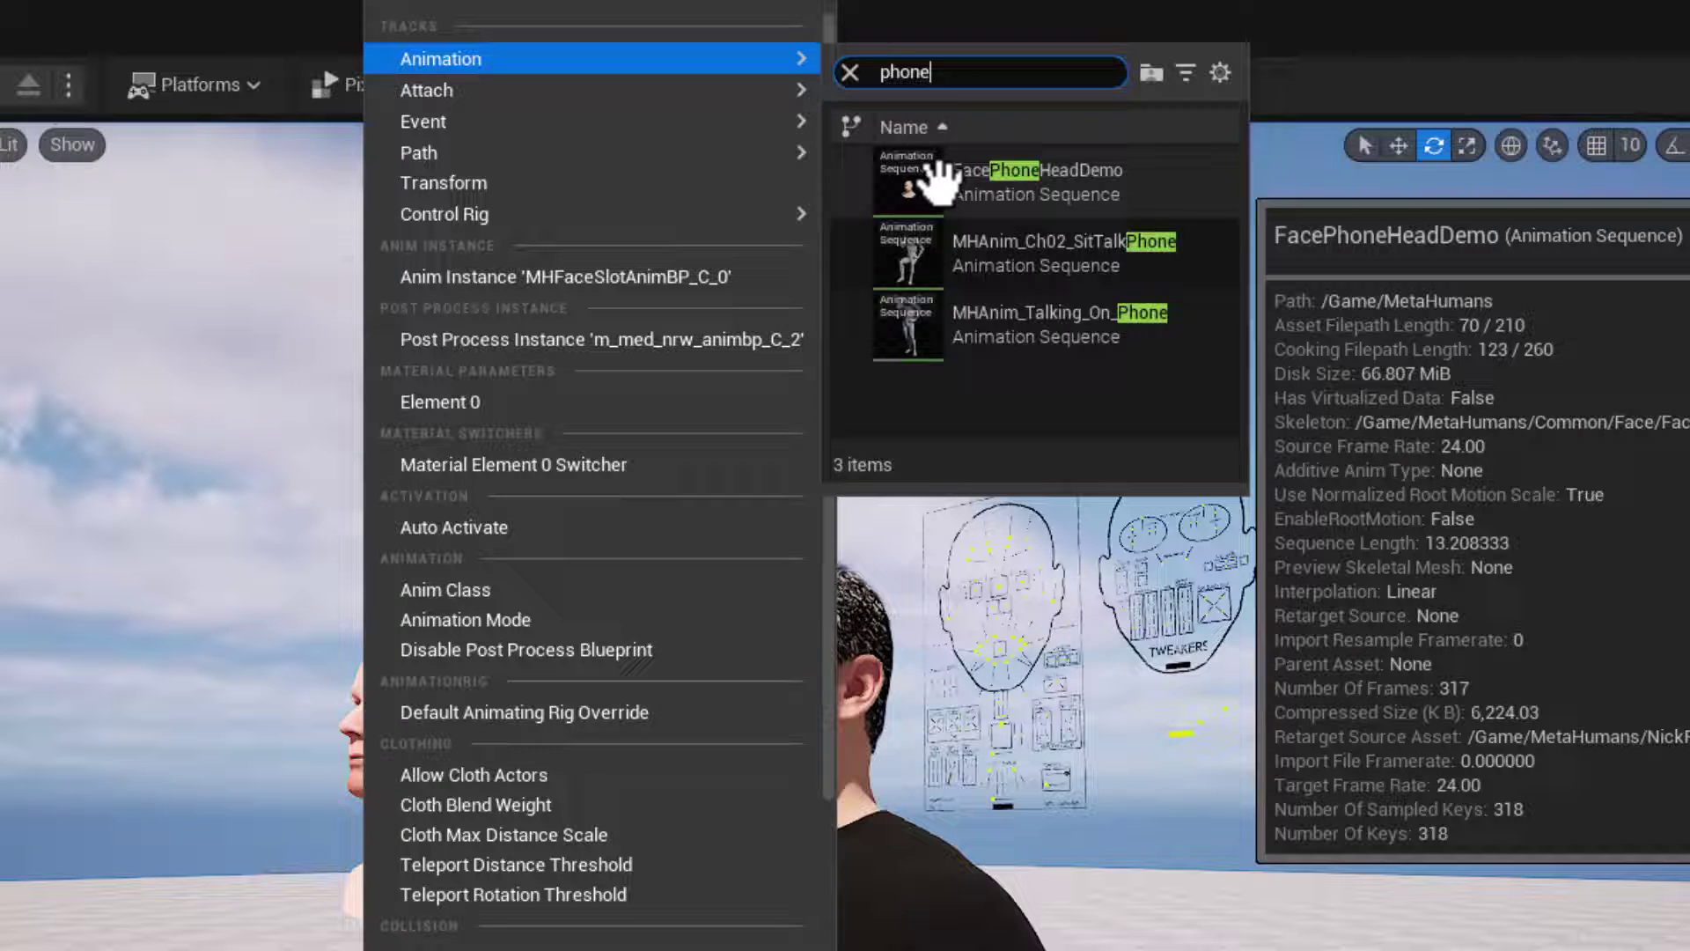
mouse_move(991, 333)
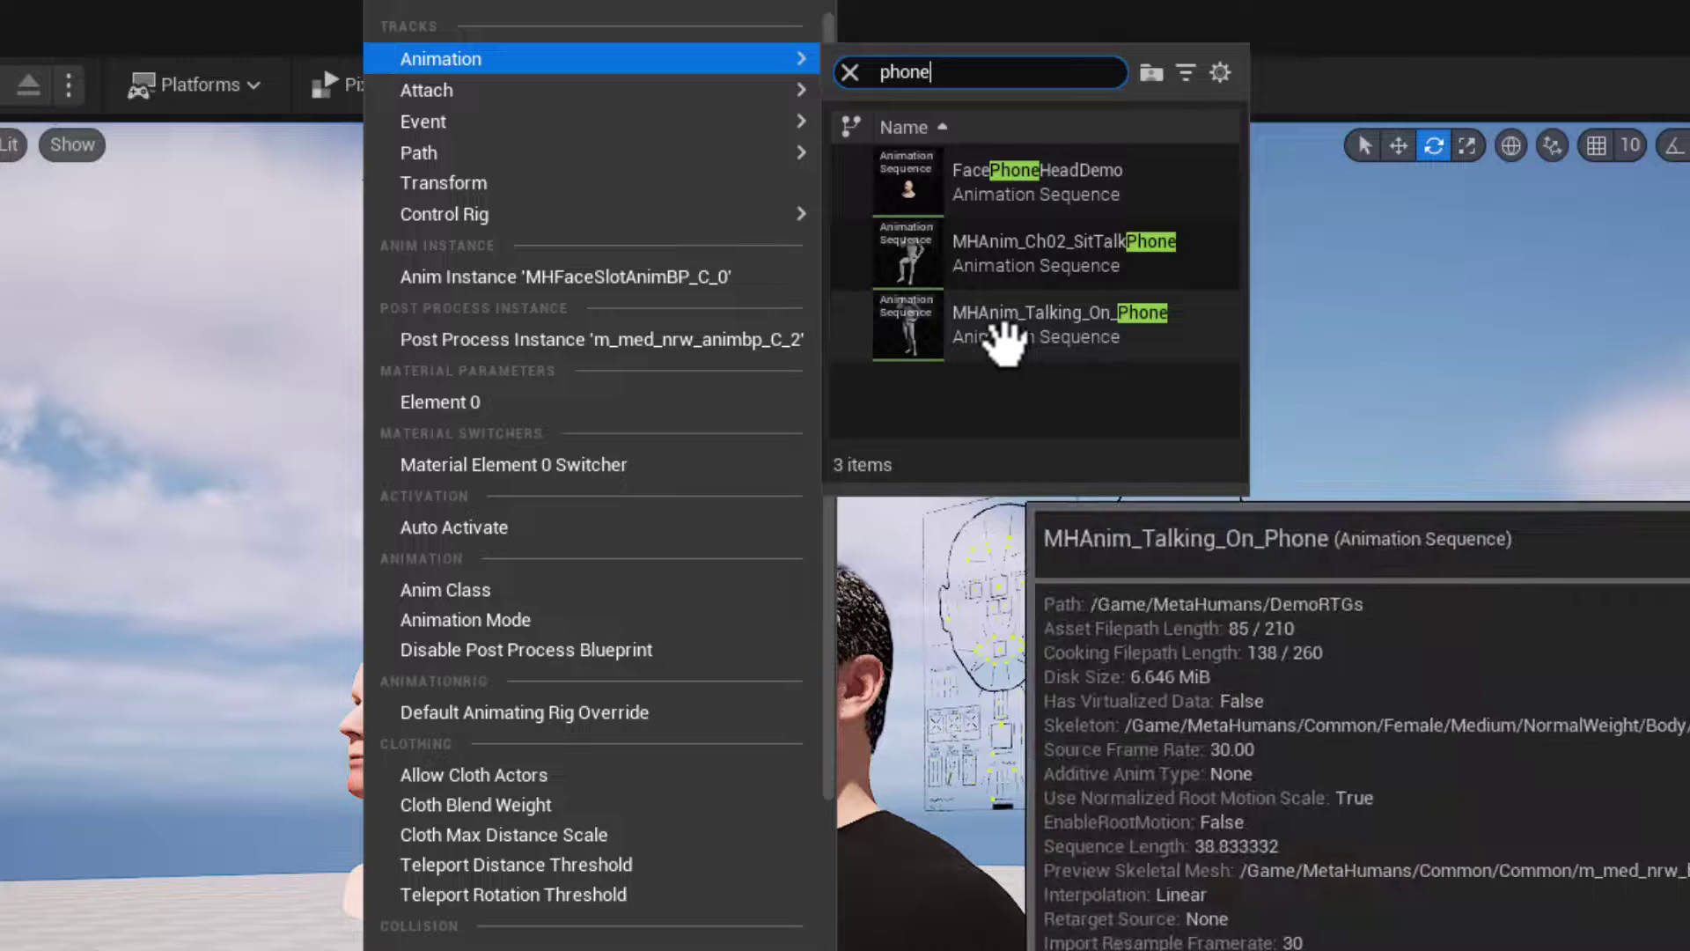
click(1003, 339)
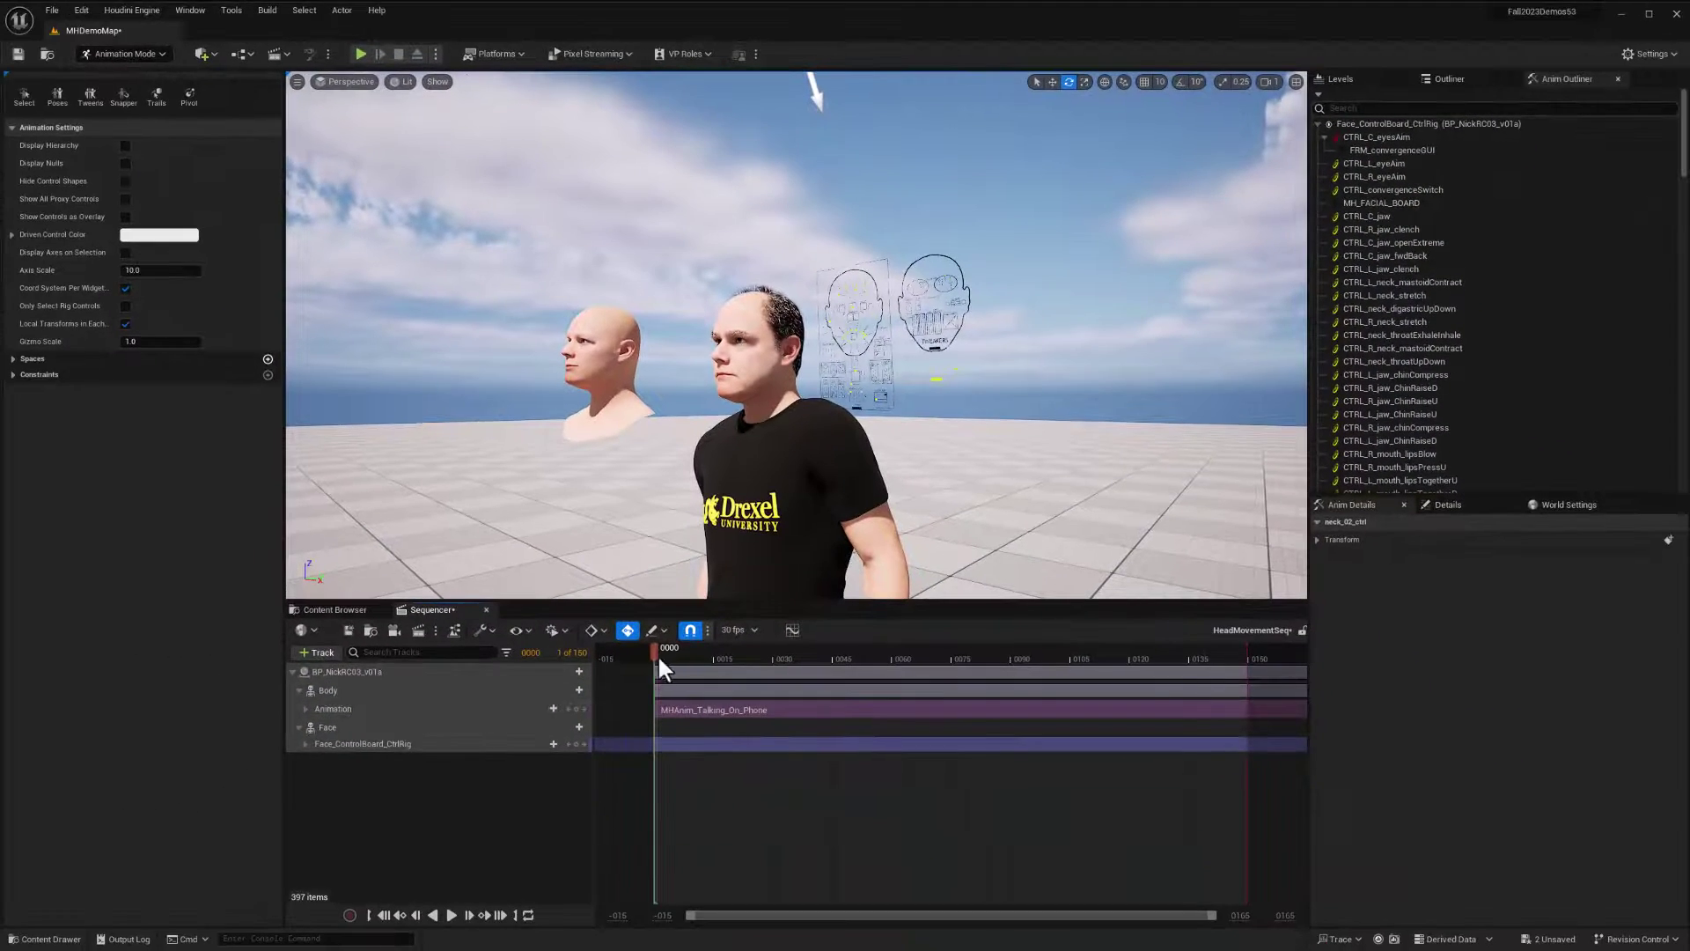
Play back the sequence to review the body animation, and return the playhead to frame 0000
click(451, 915)
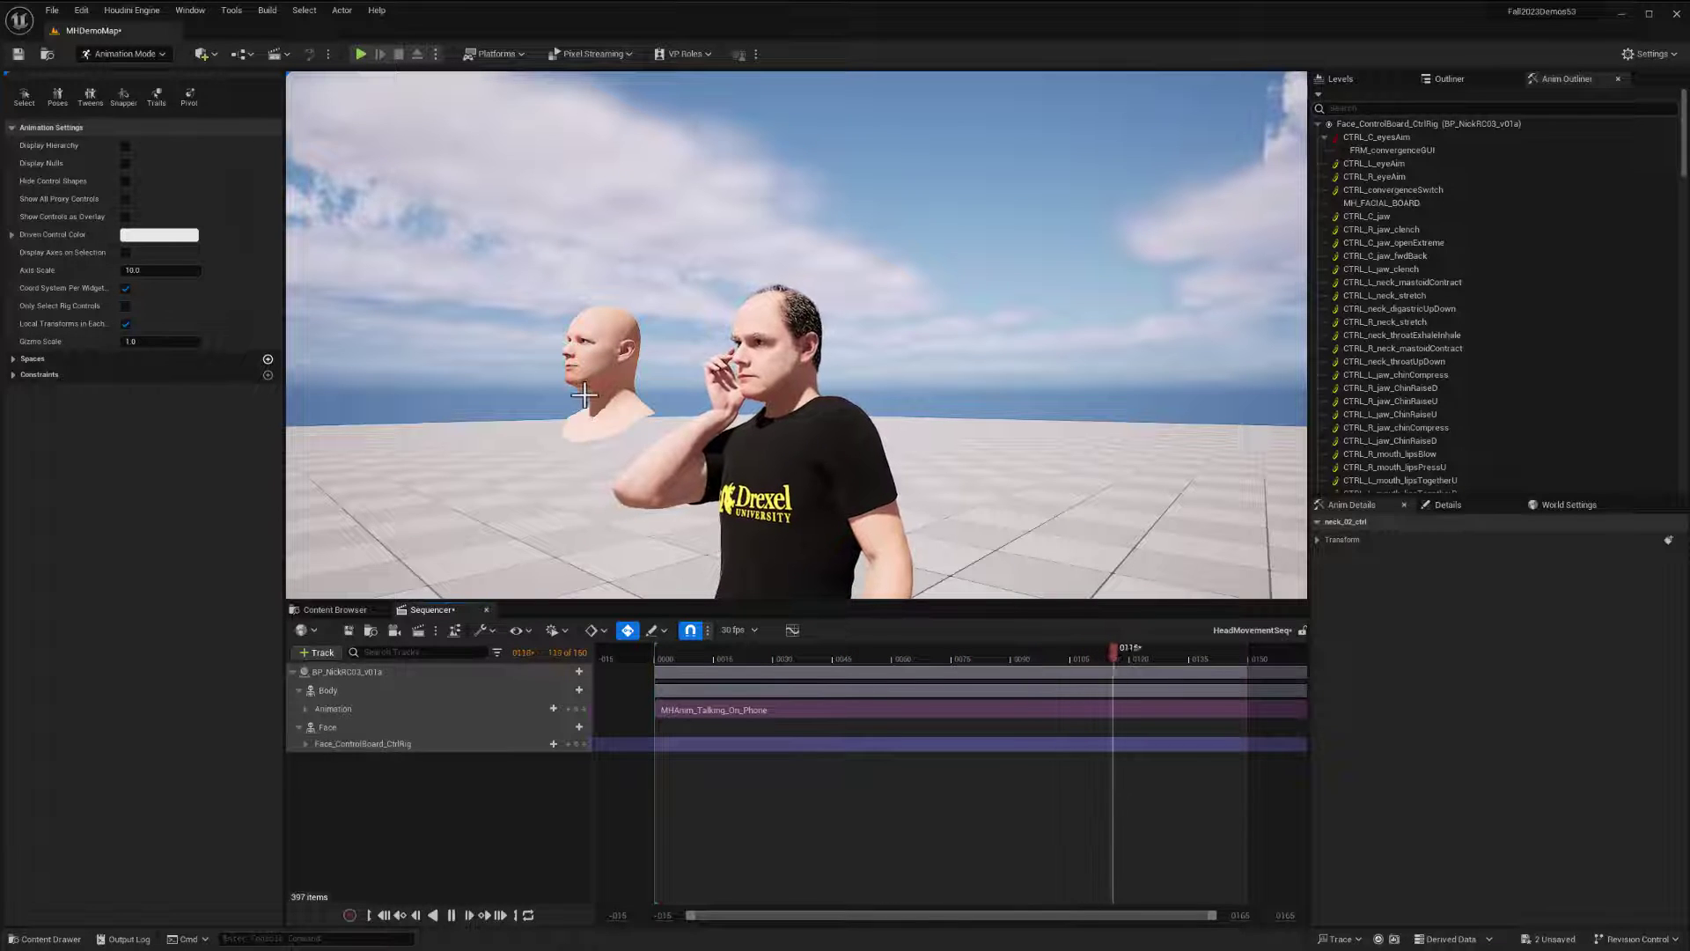
click(449, 915)
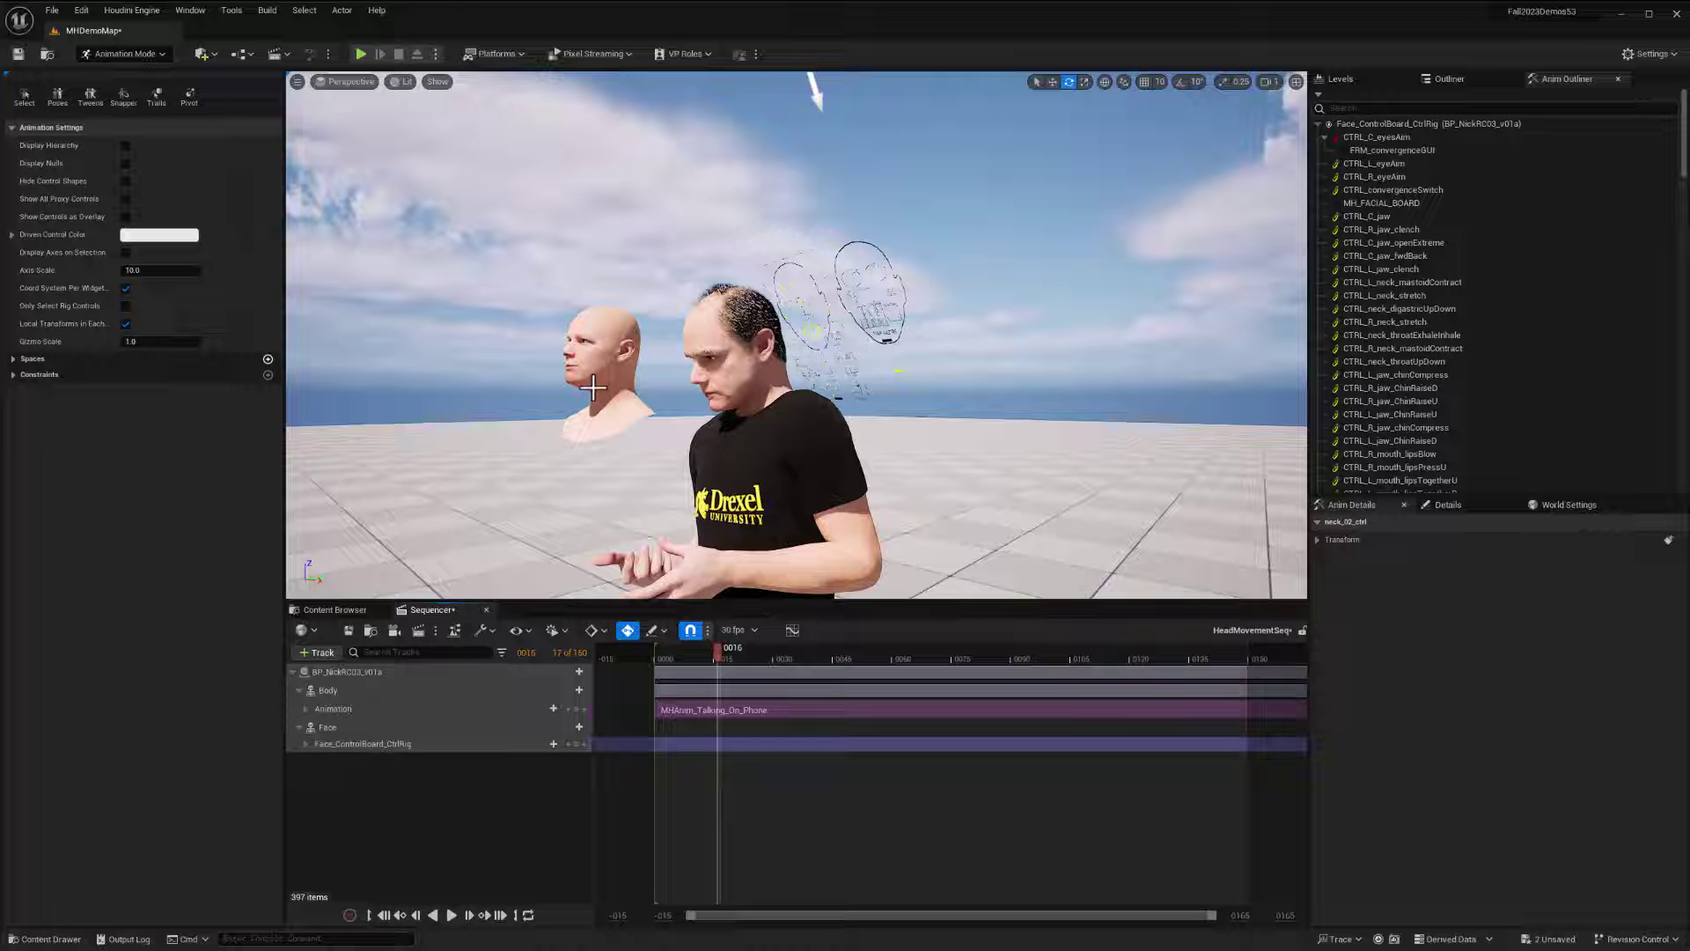
click(387, 916)
Add the BP_NickRC03_v01a_HeadDemo_03 actor to the sequence and delete its Face_ControlBoard_CtrlRig track
click(314, 655)
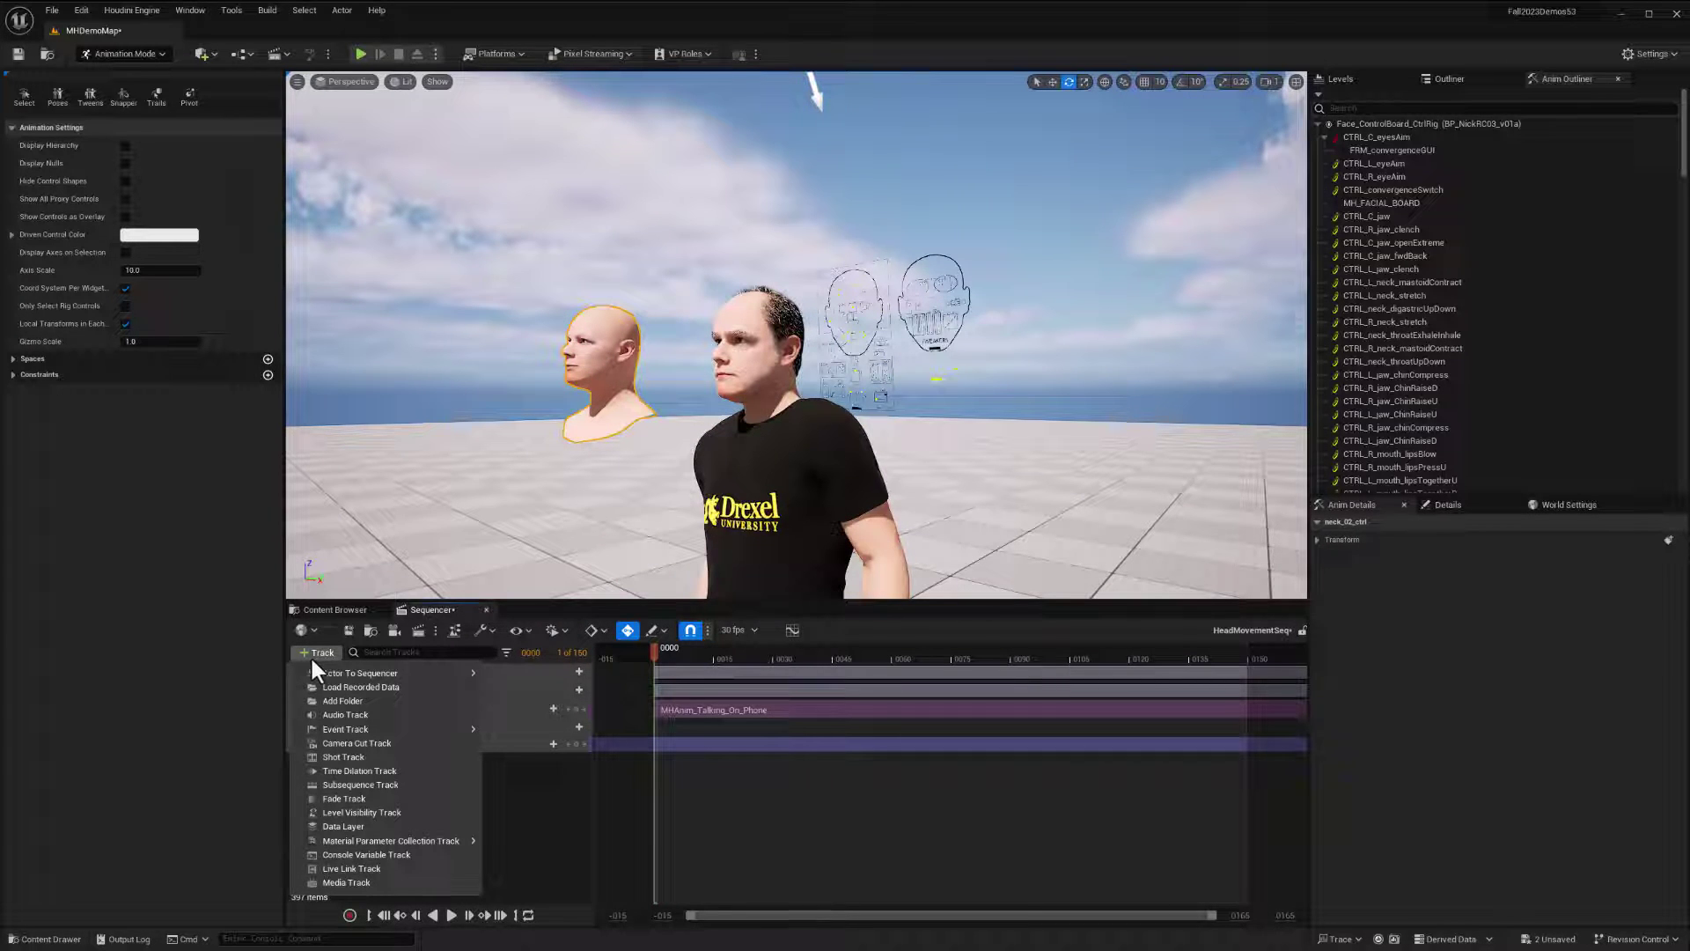
mouse_move(334, 674)
click(609, 678)
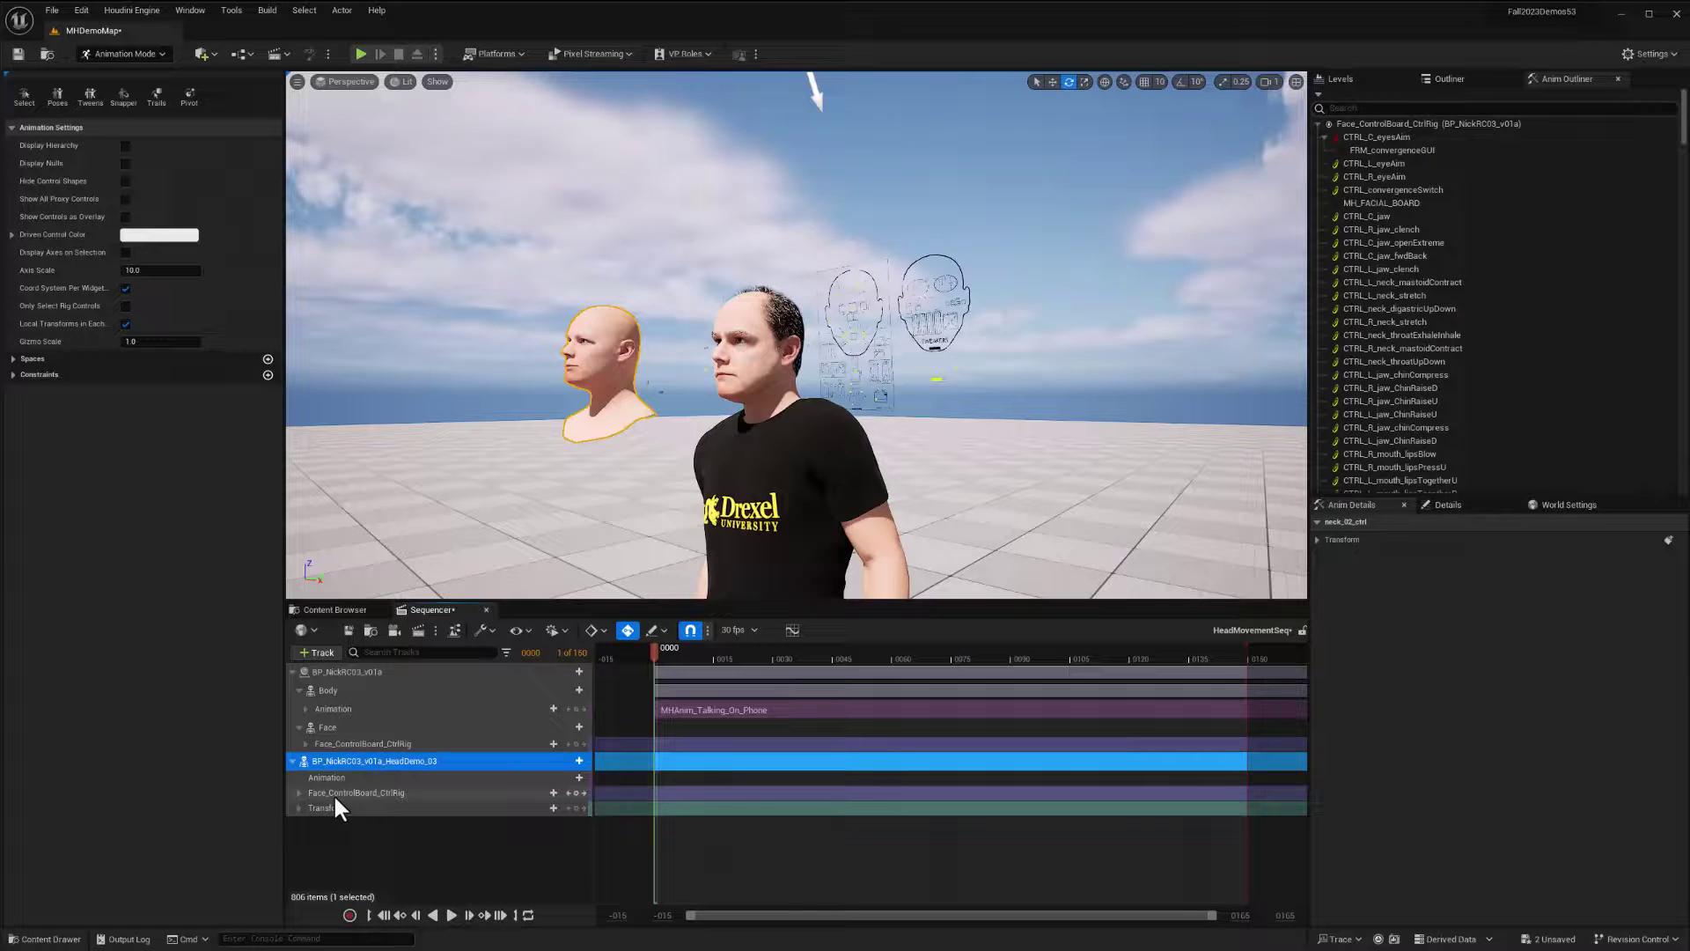
right_click(362, 791)
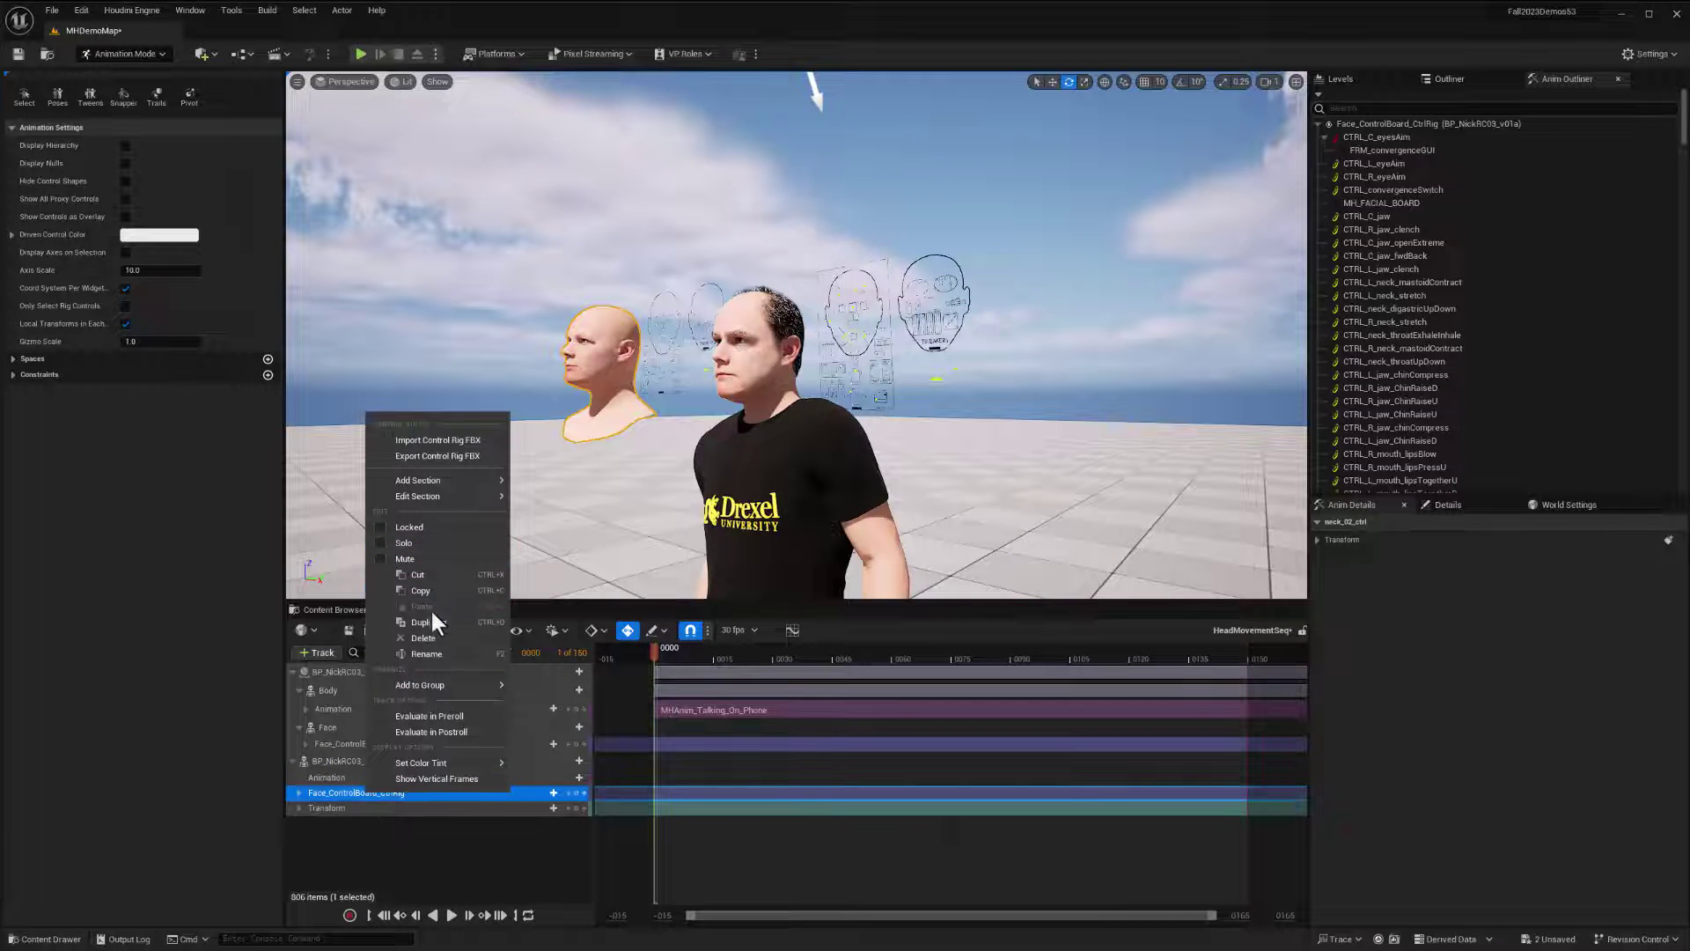
click(424, 636)
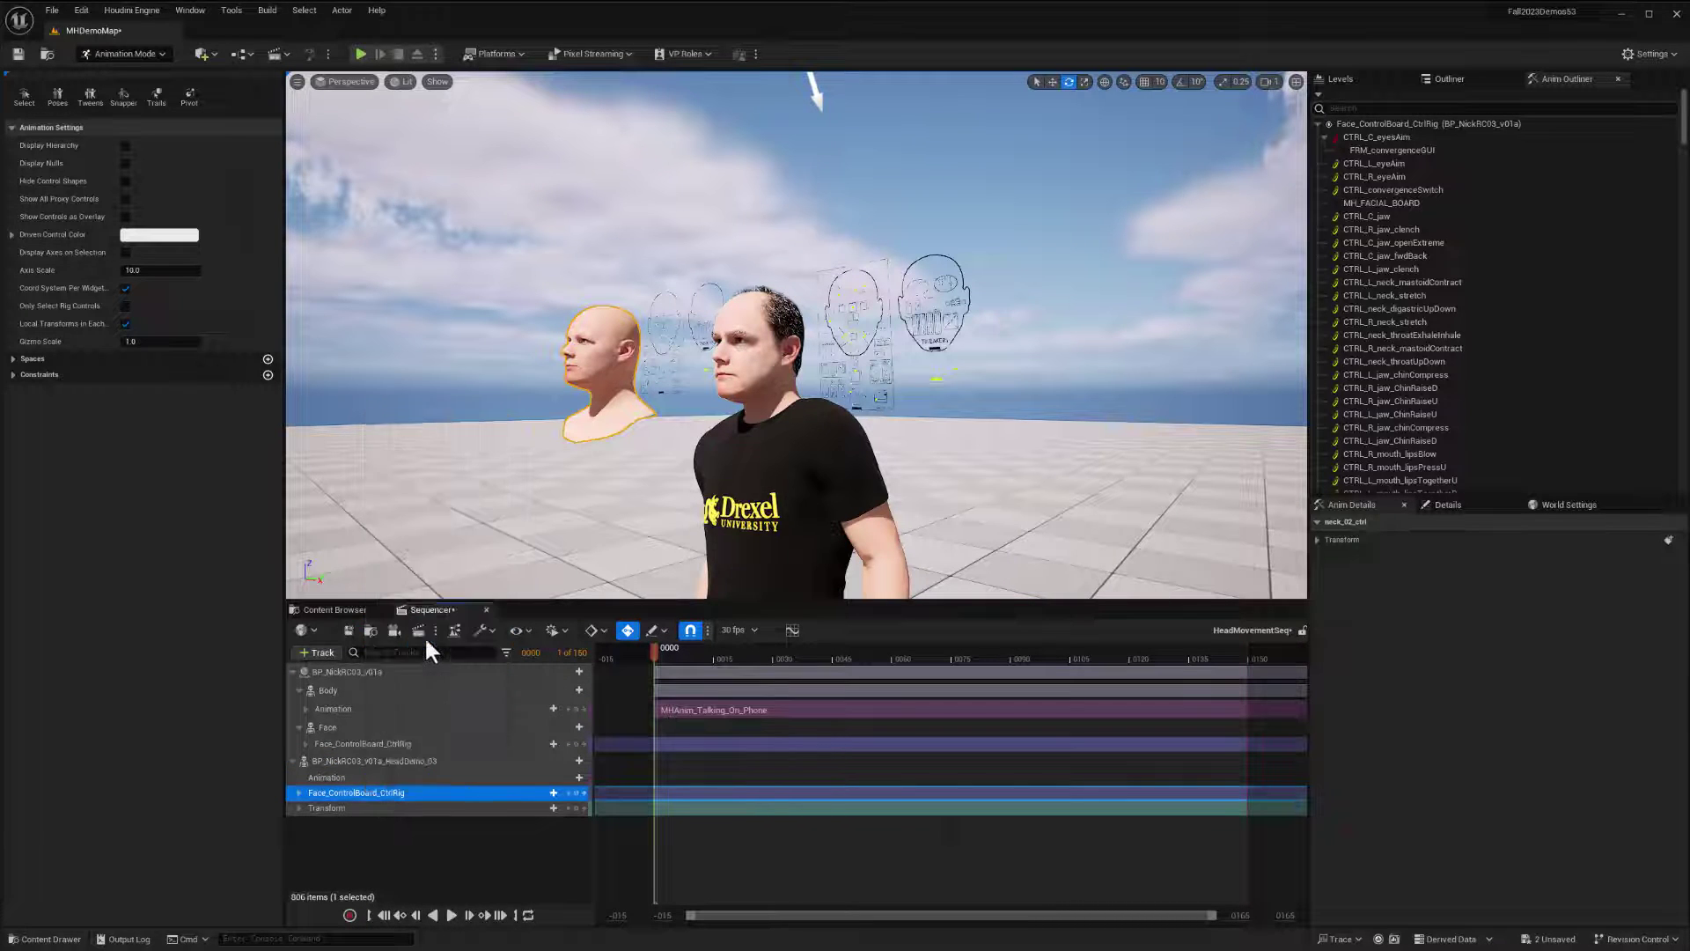
Add the FacePhoneHeadDemo animation sequence to the BP_NickRC03_v01a_HeadDemo_03 actor at frame 0000 and play it back
click(579, 778)
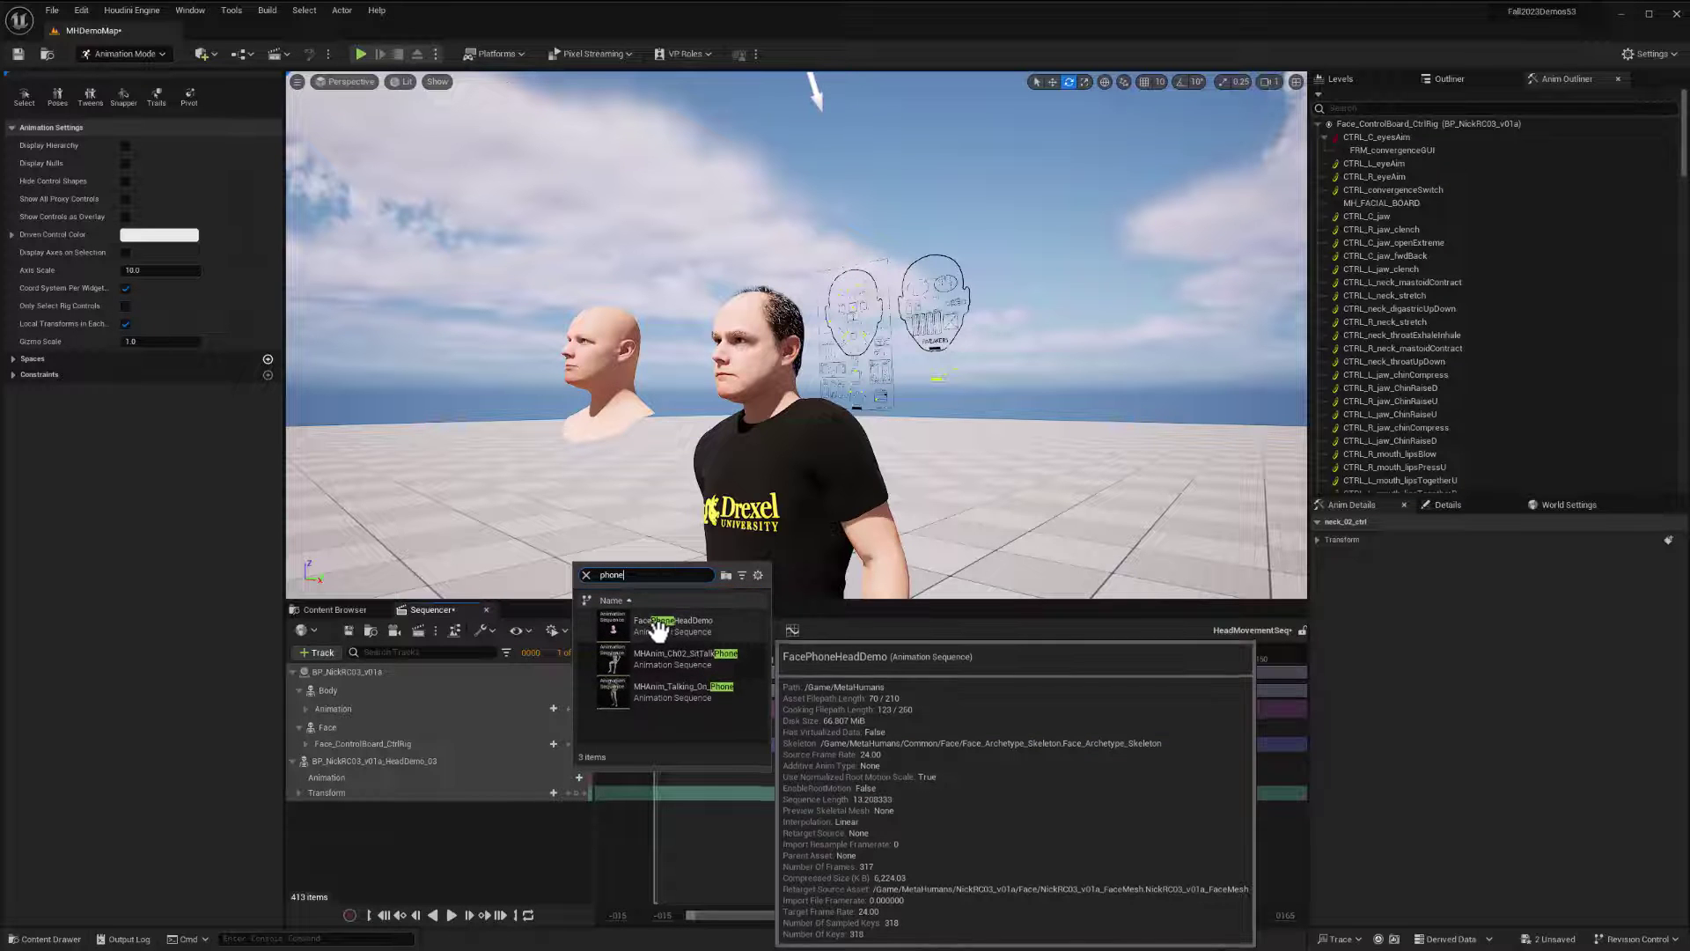
click(677, 626)
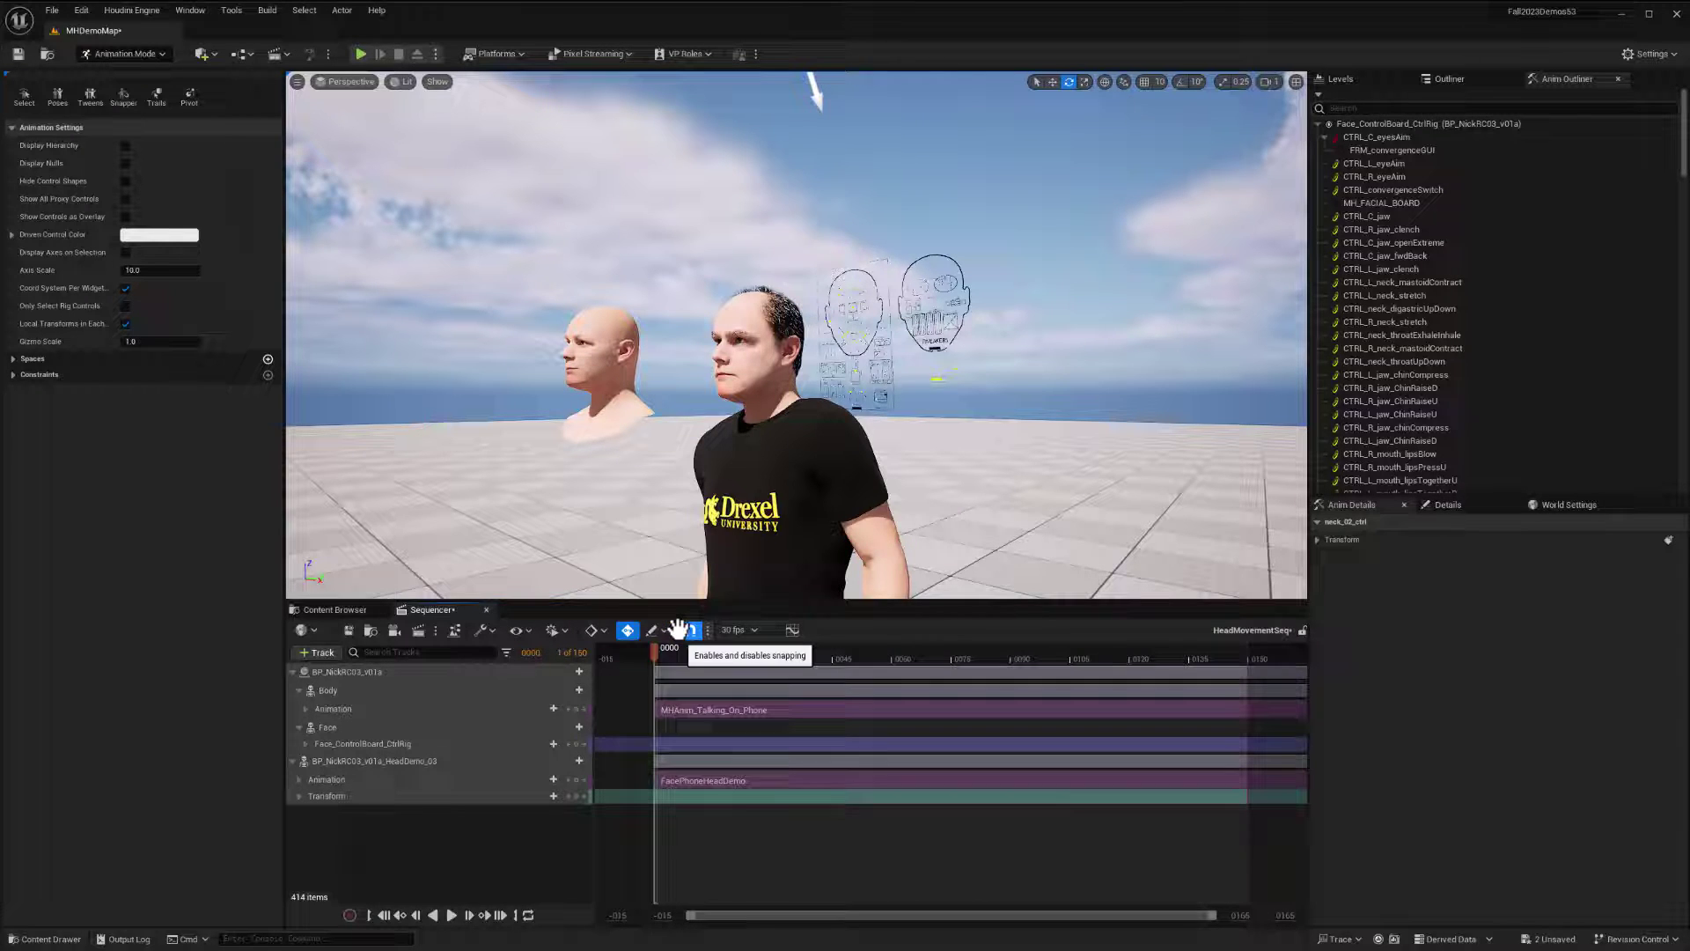
drag(655, 671, 883, 666)
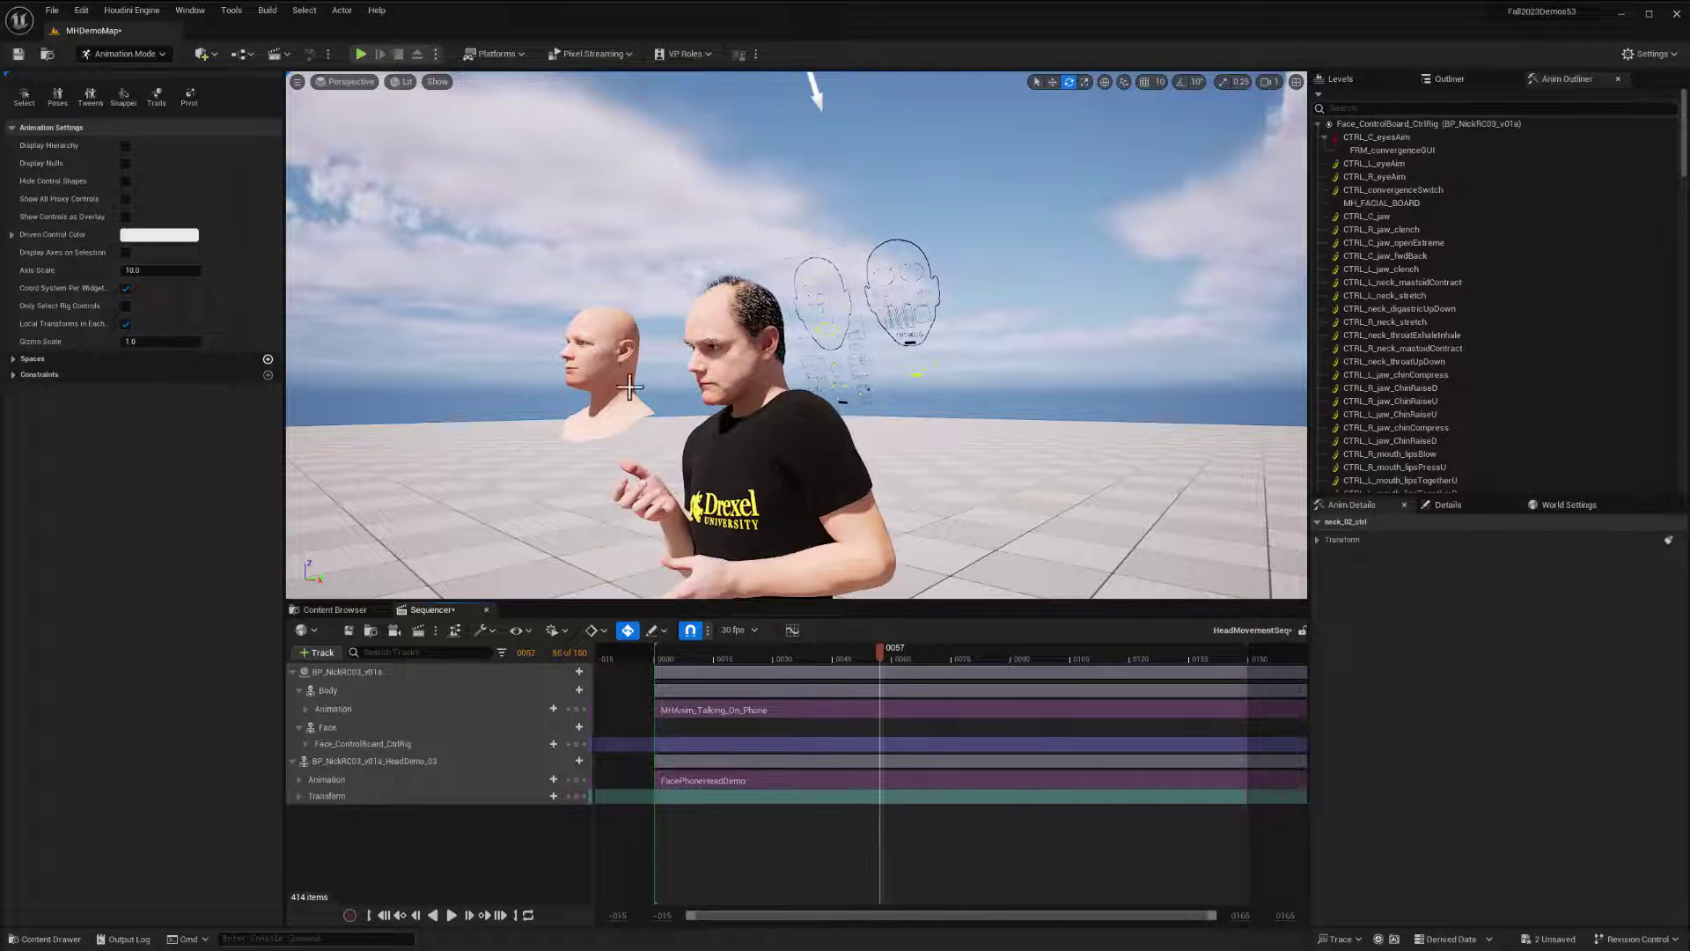
click(452, 916)
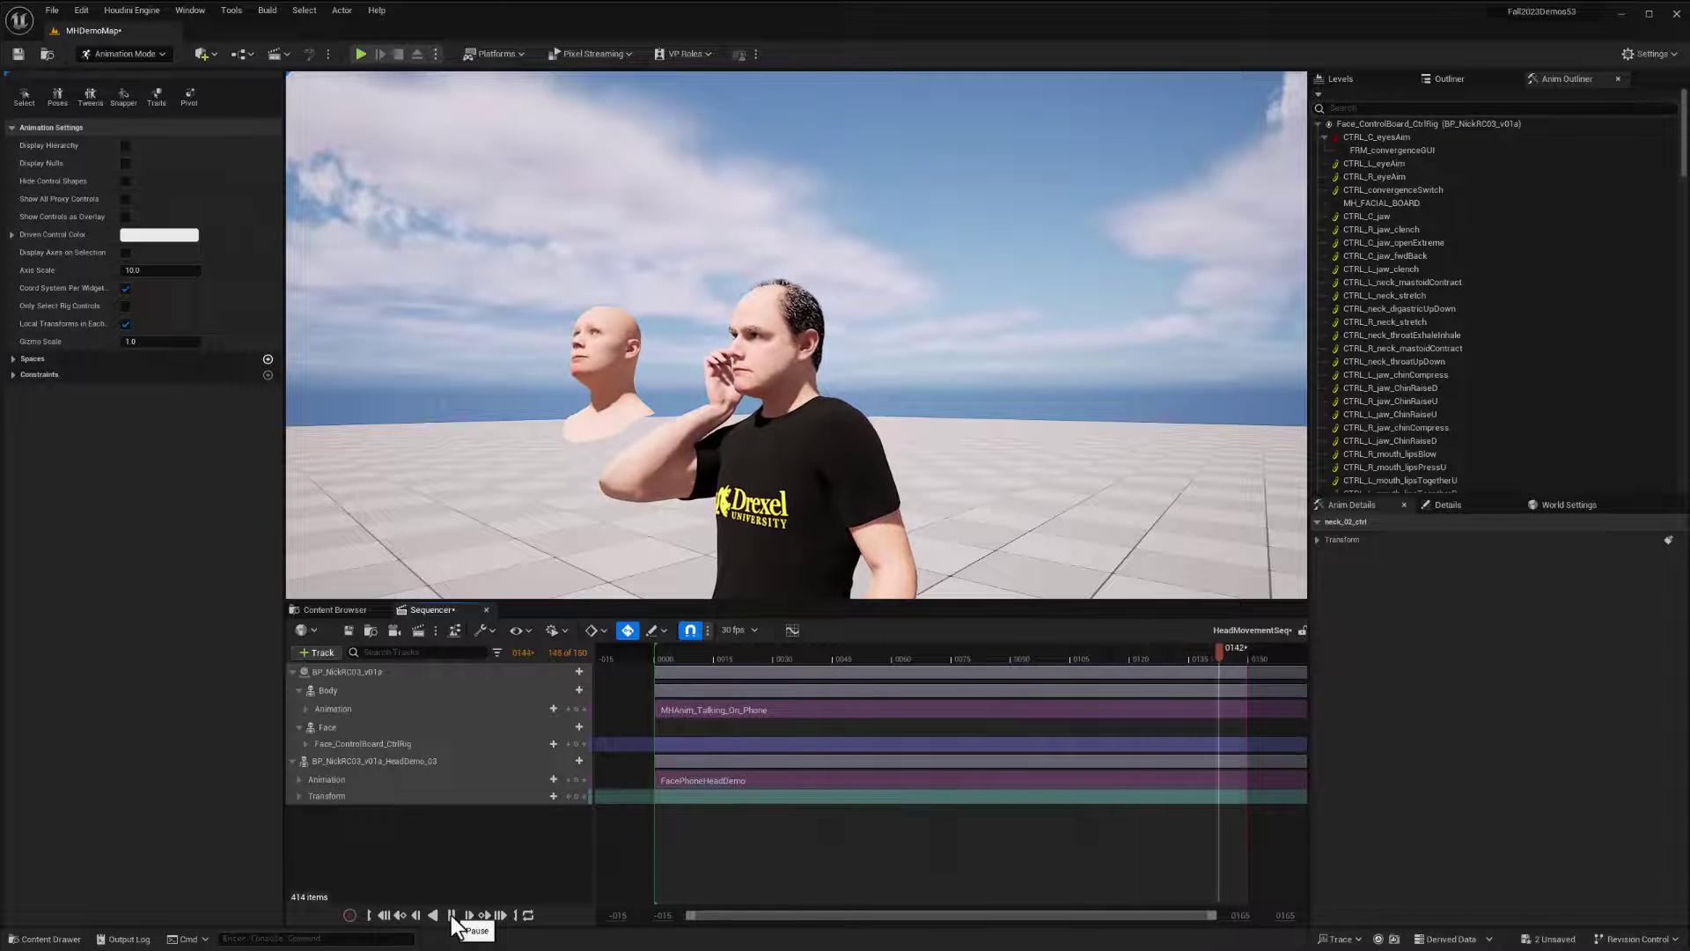
click(452, 916)
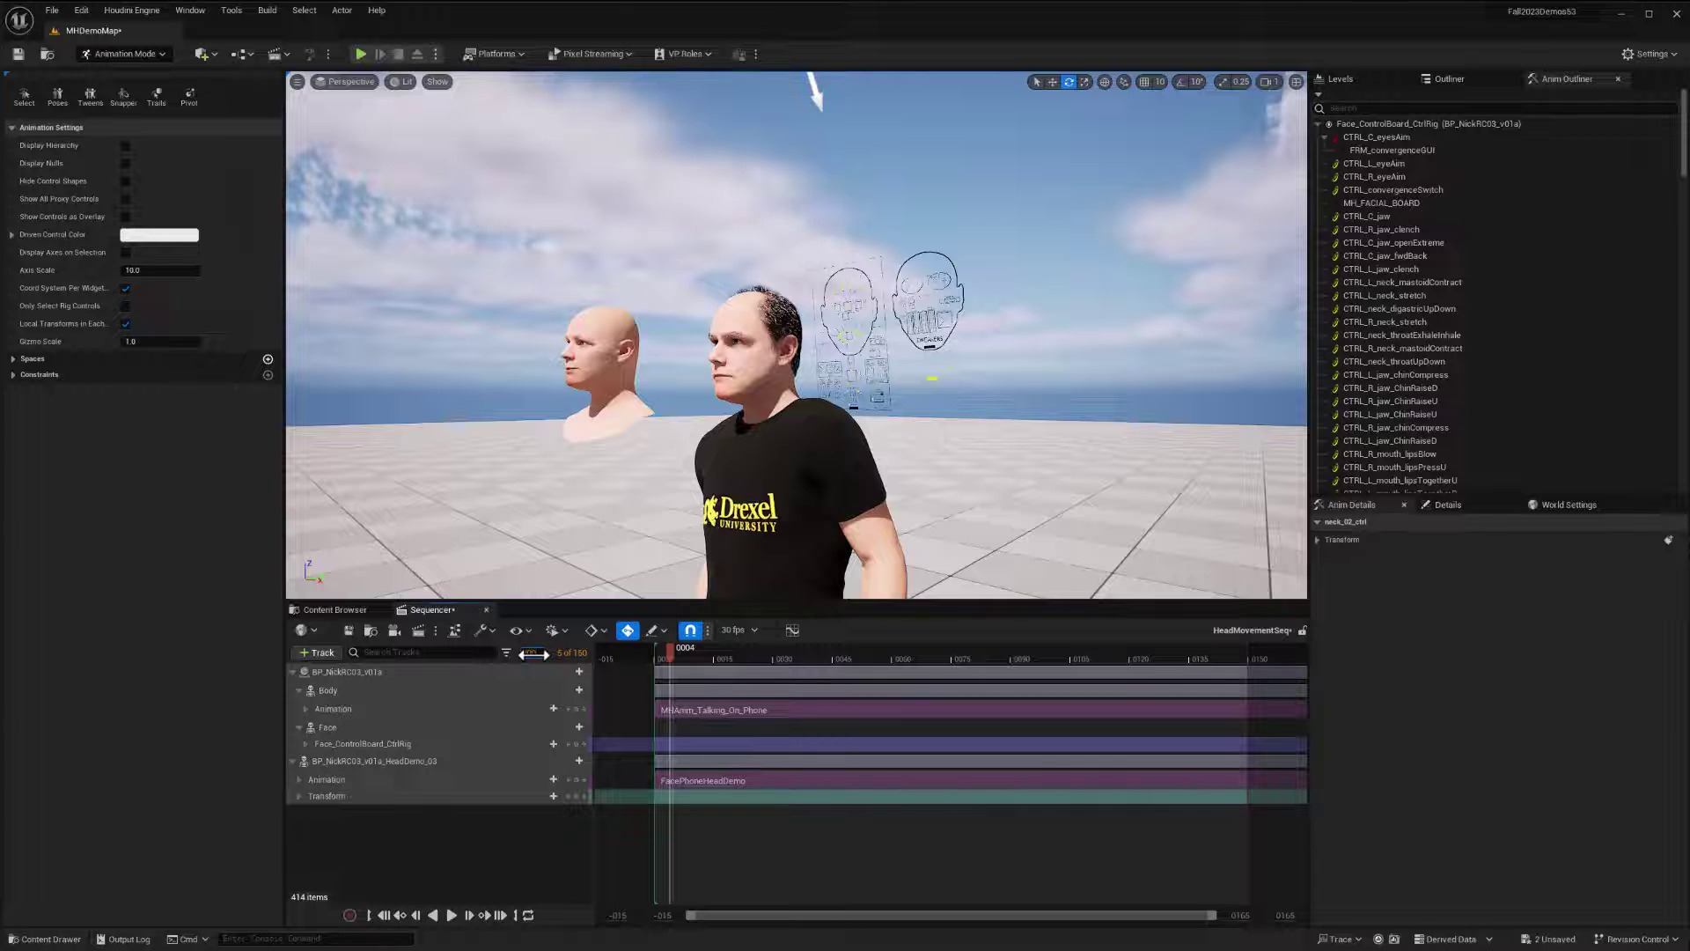
Extend the sequence's playback end to frame 0300 and play the longer range, returning the playhead to frame 0000
drag(533, 653, 533, 654)
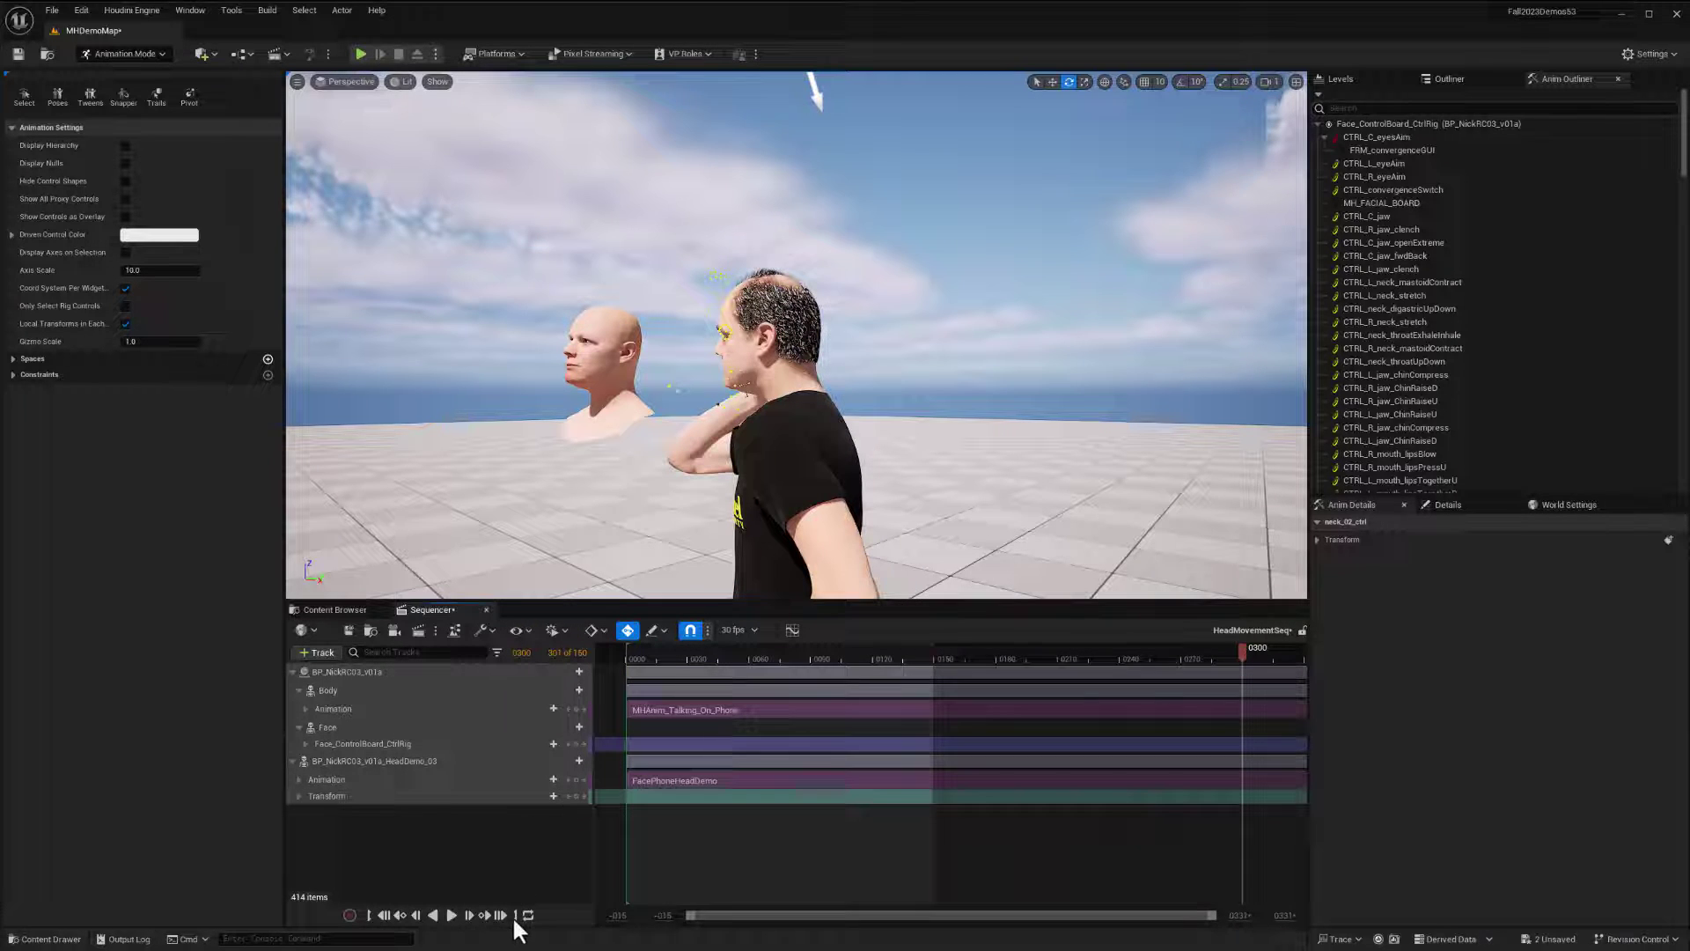
click(516, 916)
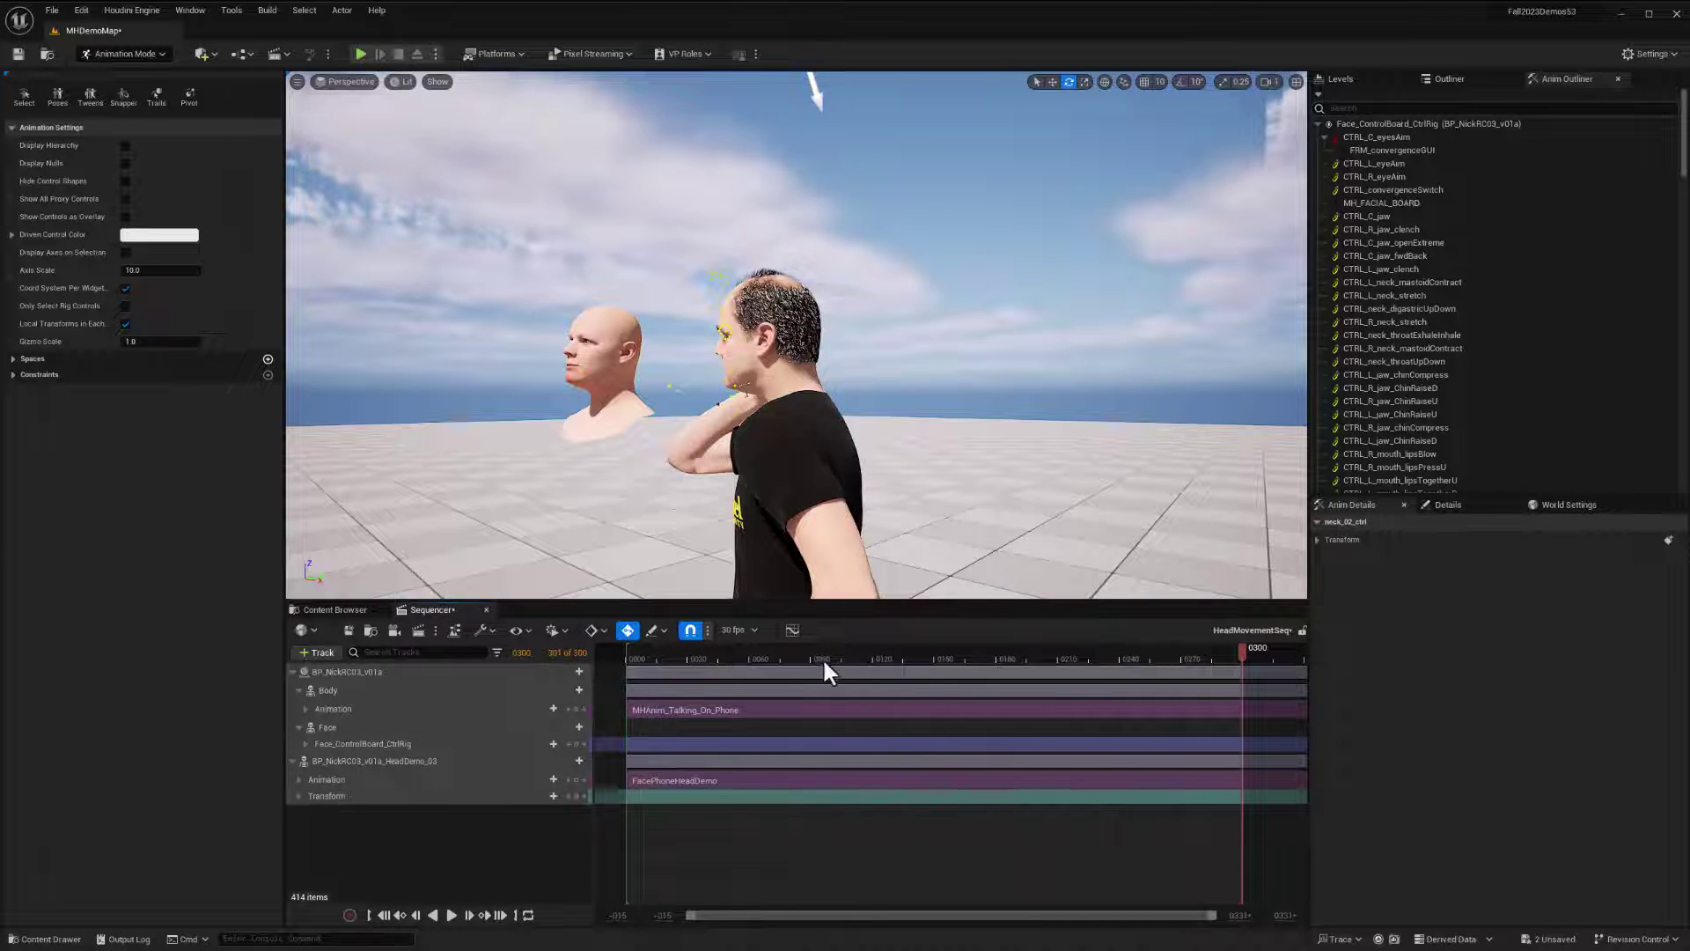
click(790, 648)
key(space)
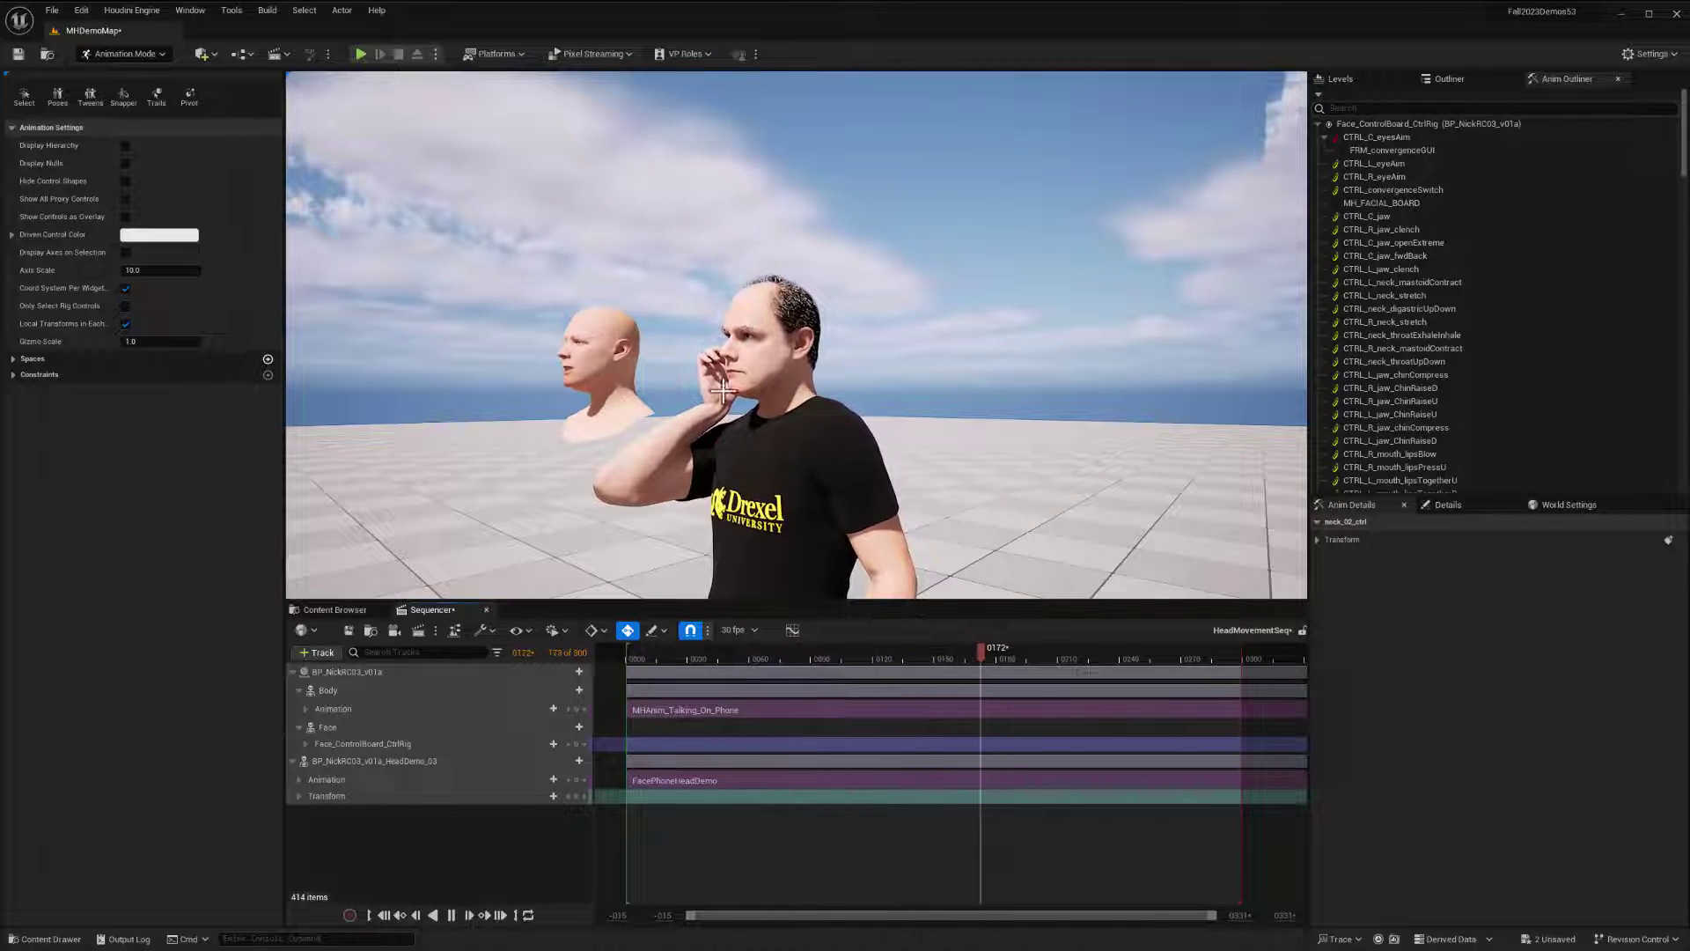
click(454, 916)
click(384, 916)
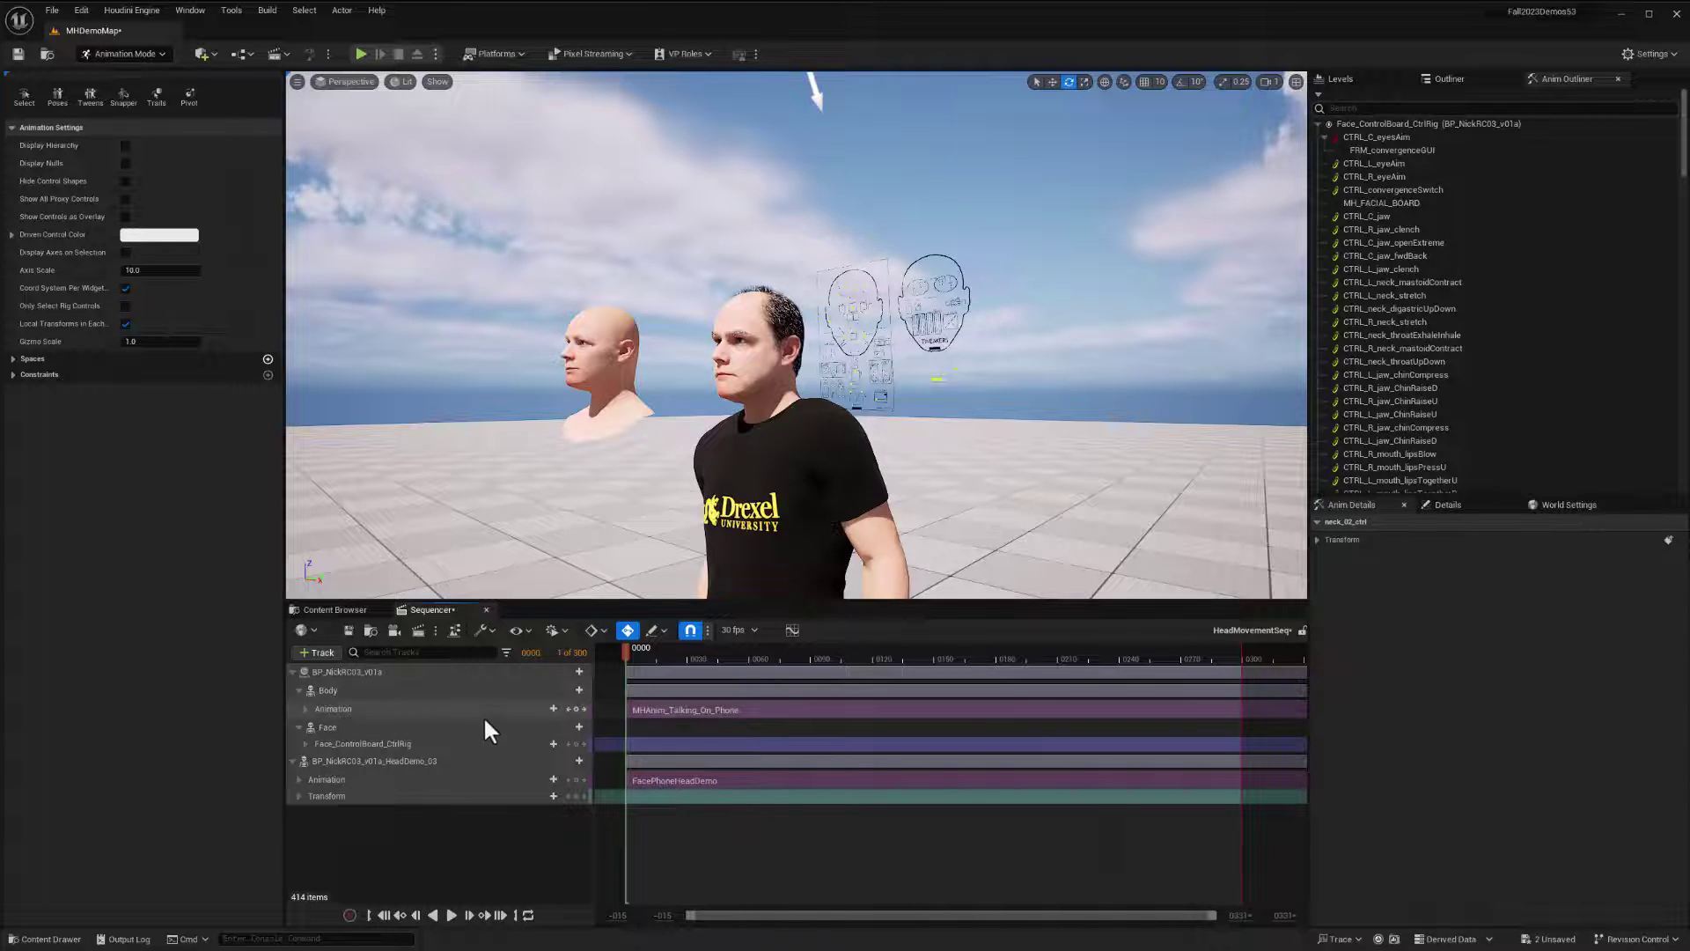
Add FacePhoneHeadDemo as a second animation on the Body component at frame 0000 and scrub ahead to frame 0018
click(578, 689)
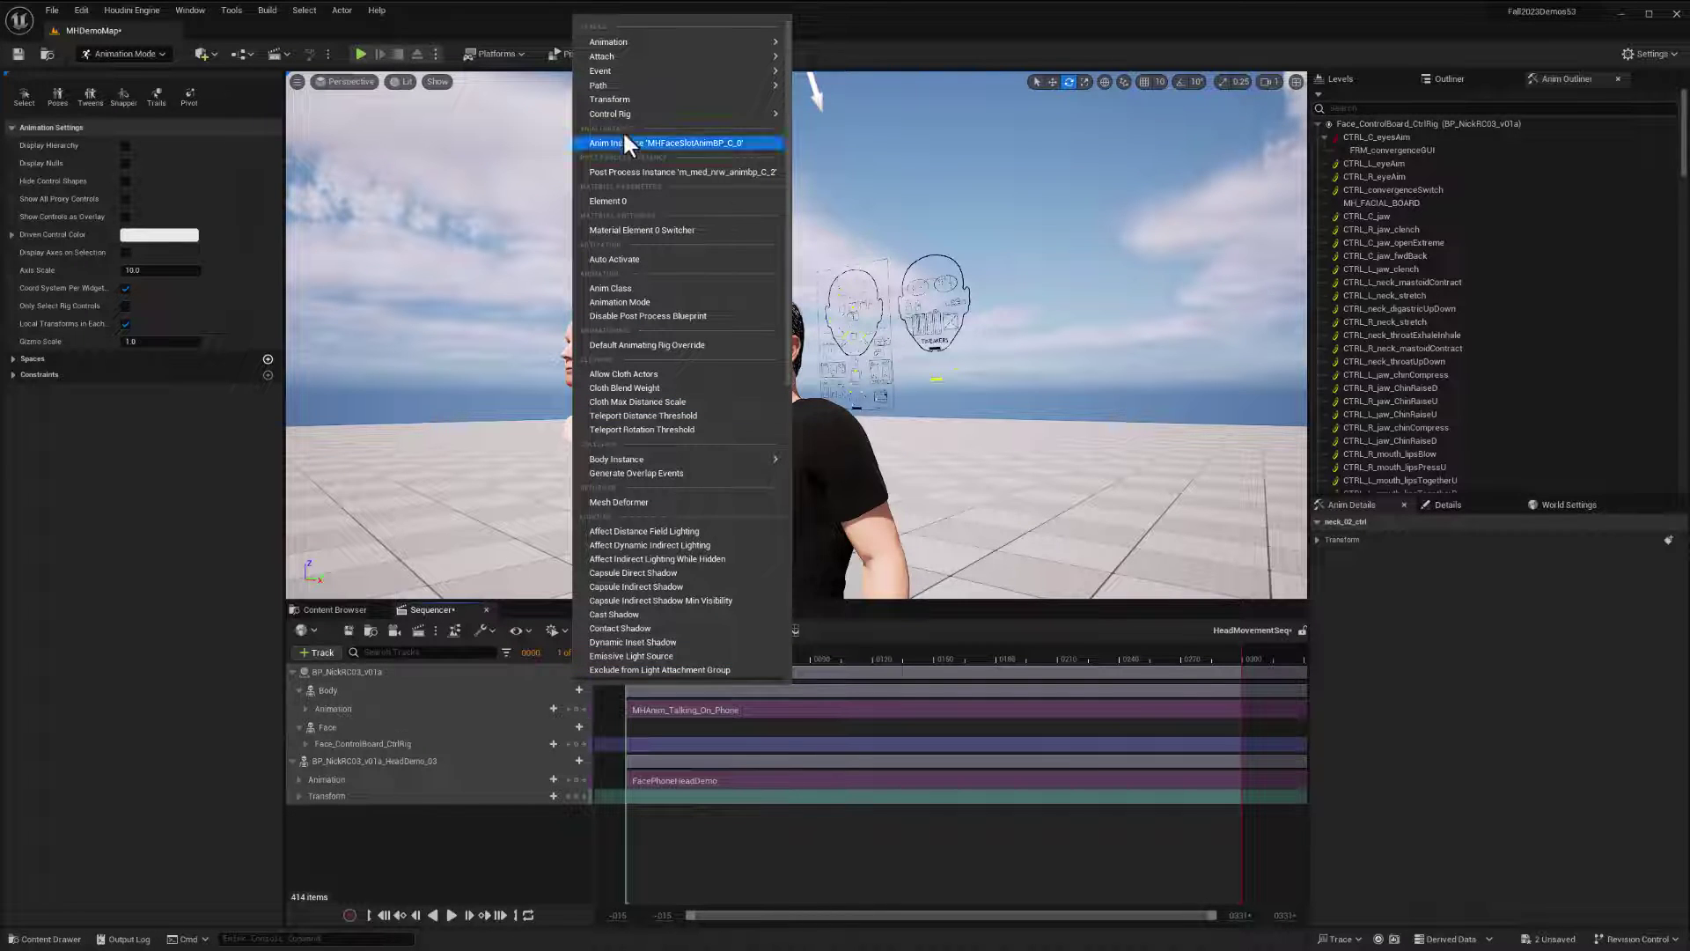
mouse_move(641, 41)
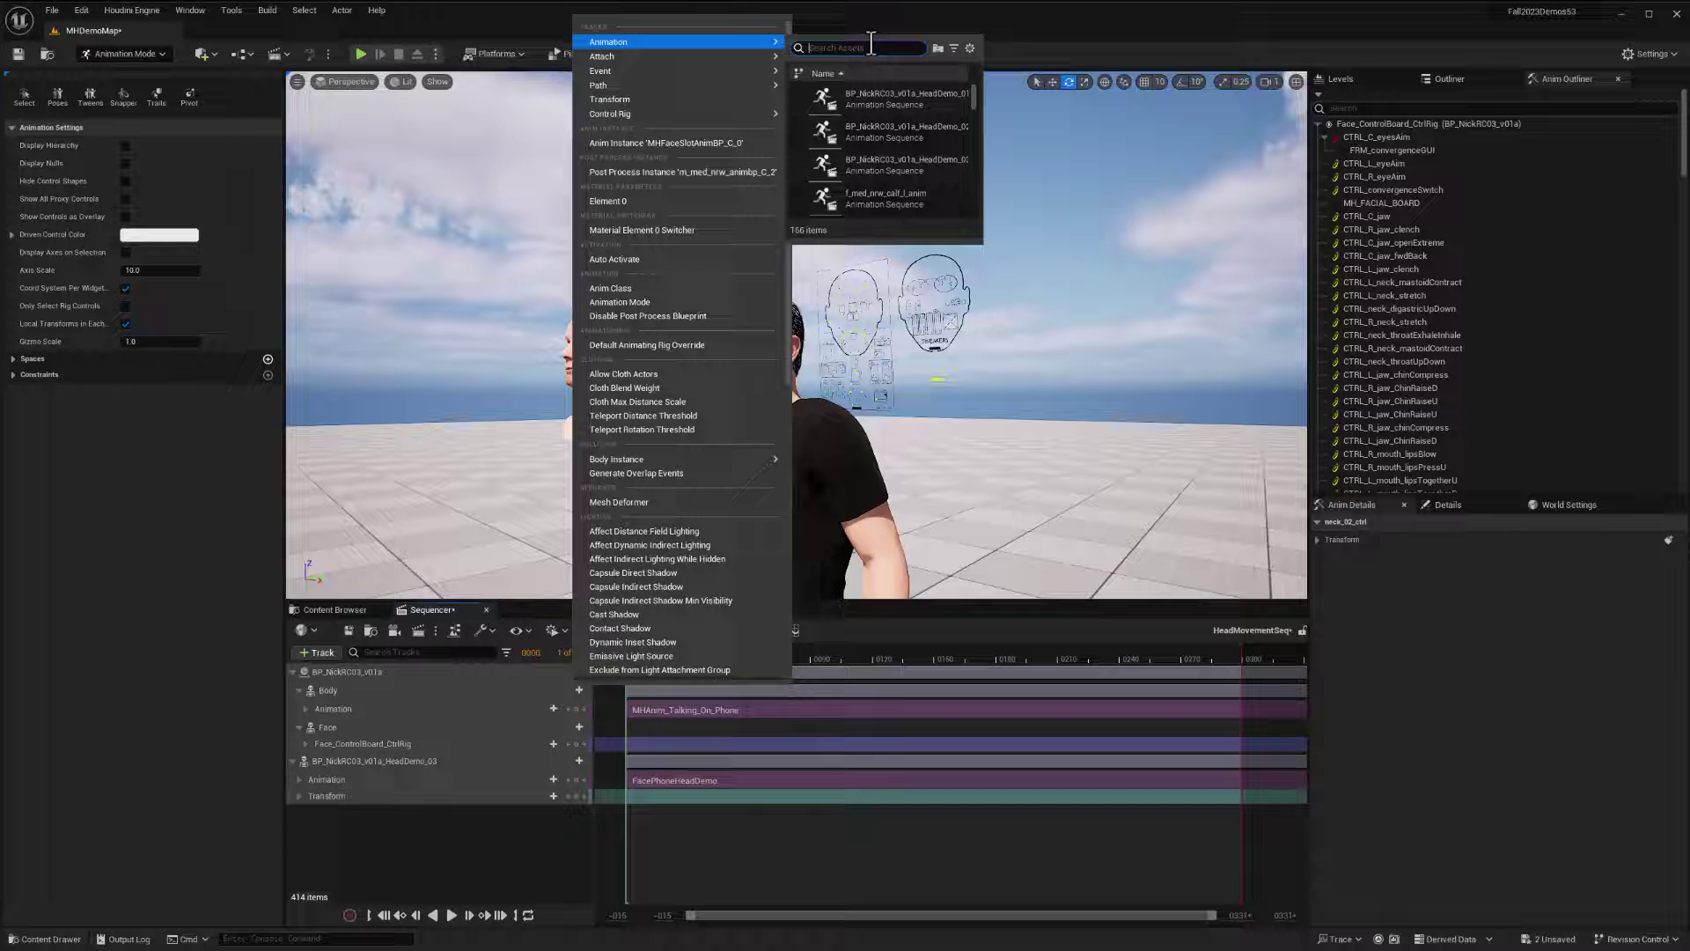
text(phone)
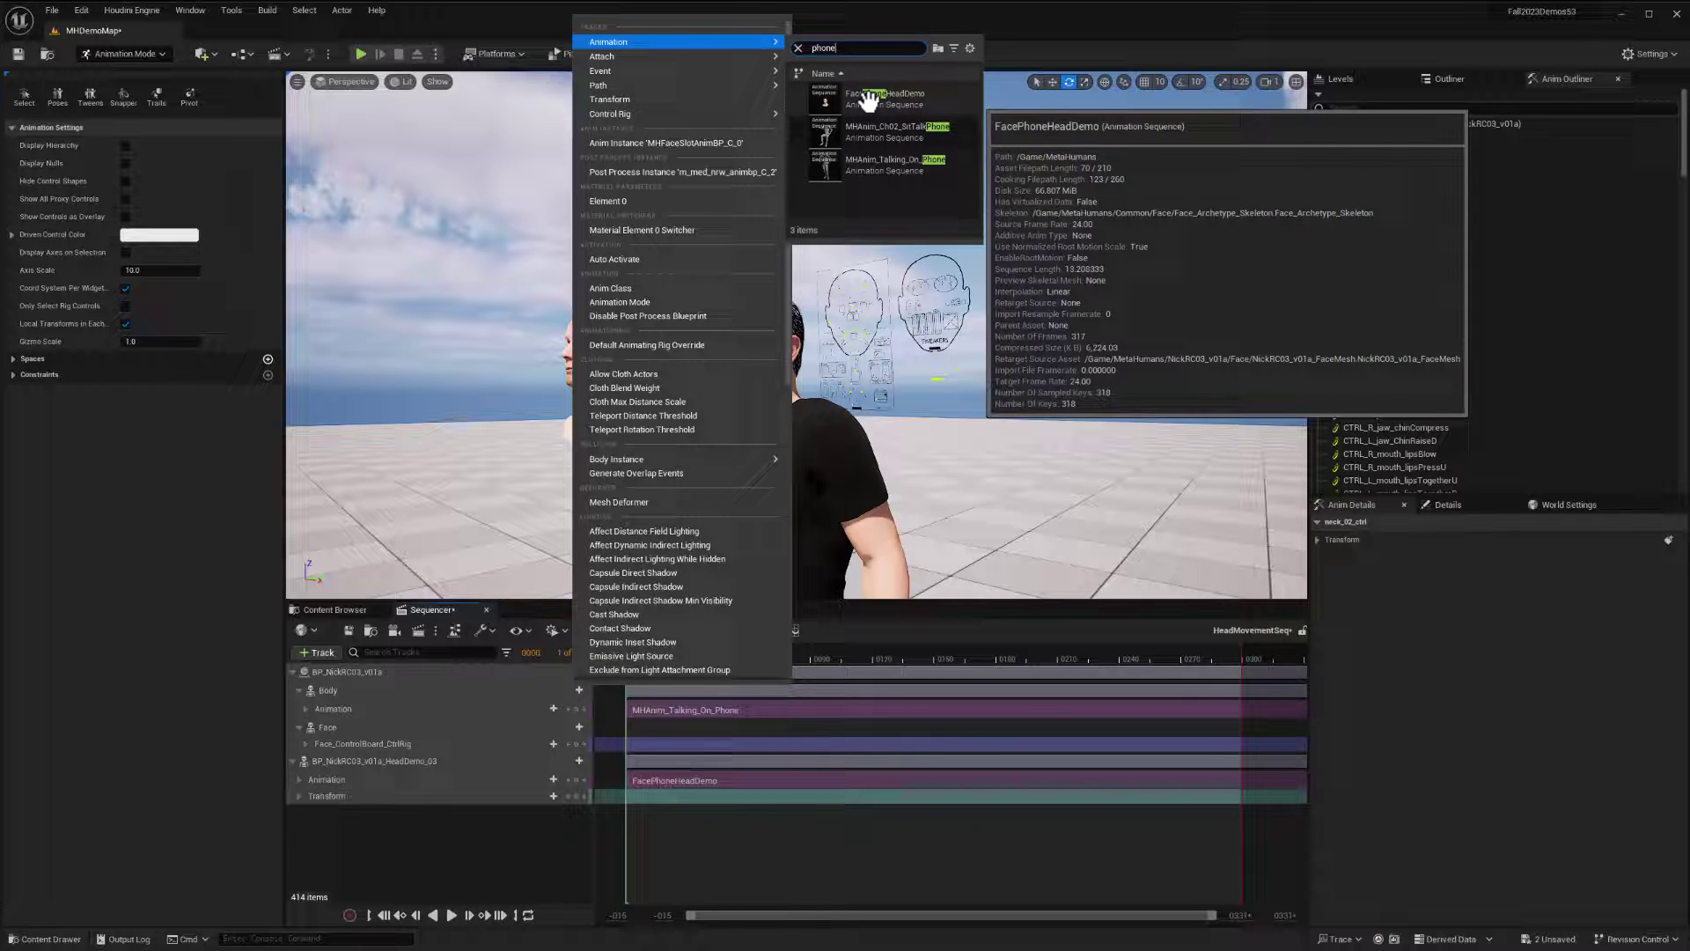
click(868, 102)
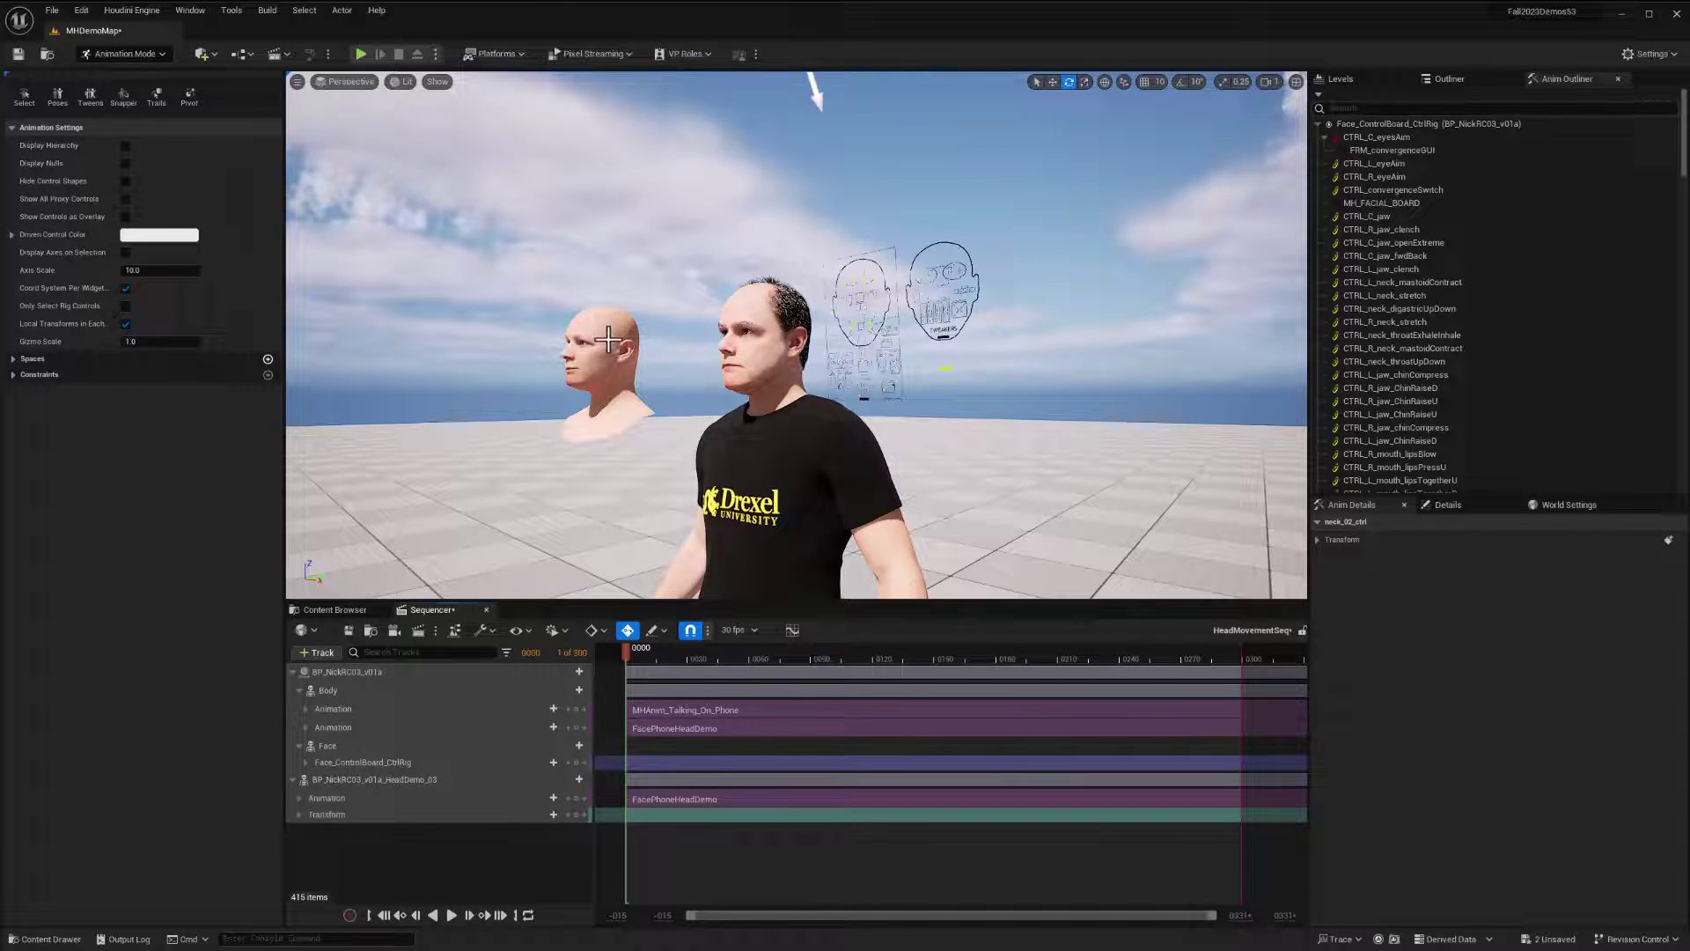
drag(624, 654, 662, 665)
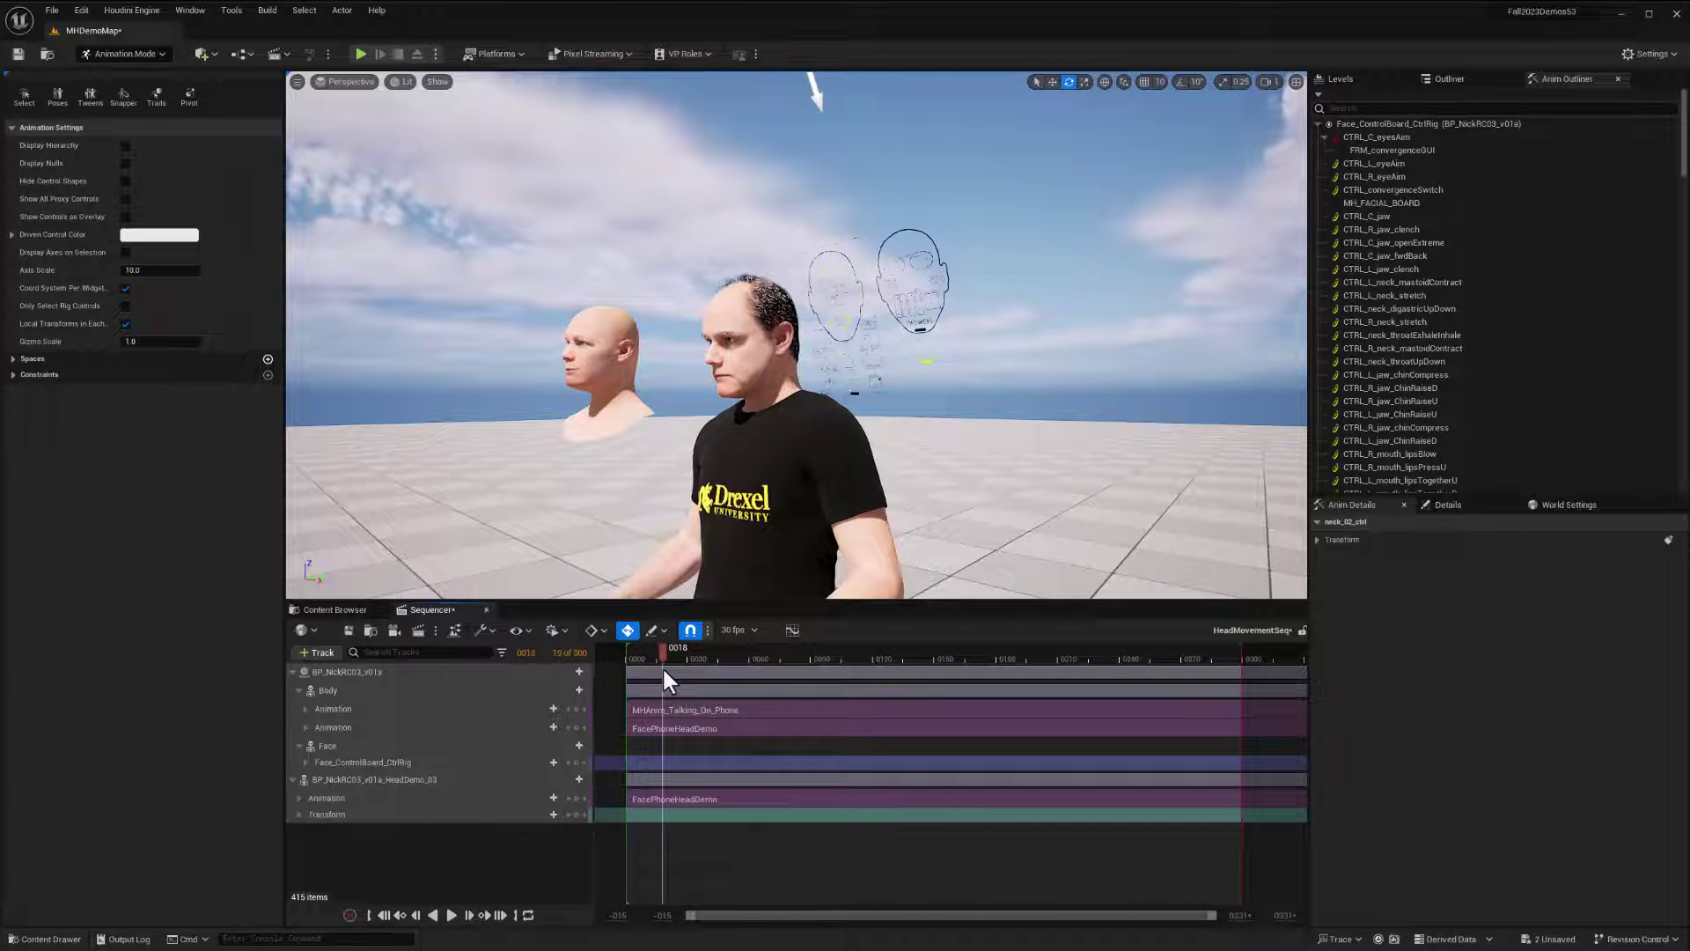
Set the slot name of the Body component's FacePhoneHeadDemo section to FaceSlot
right_click(707, 729)
mouse_move(871, 341)
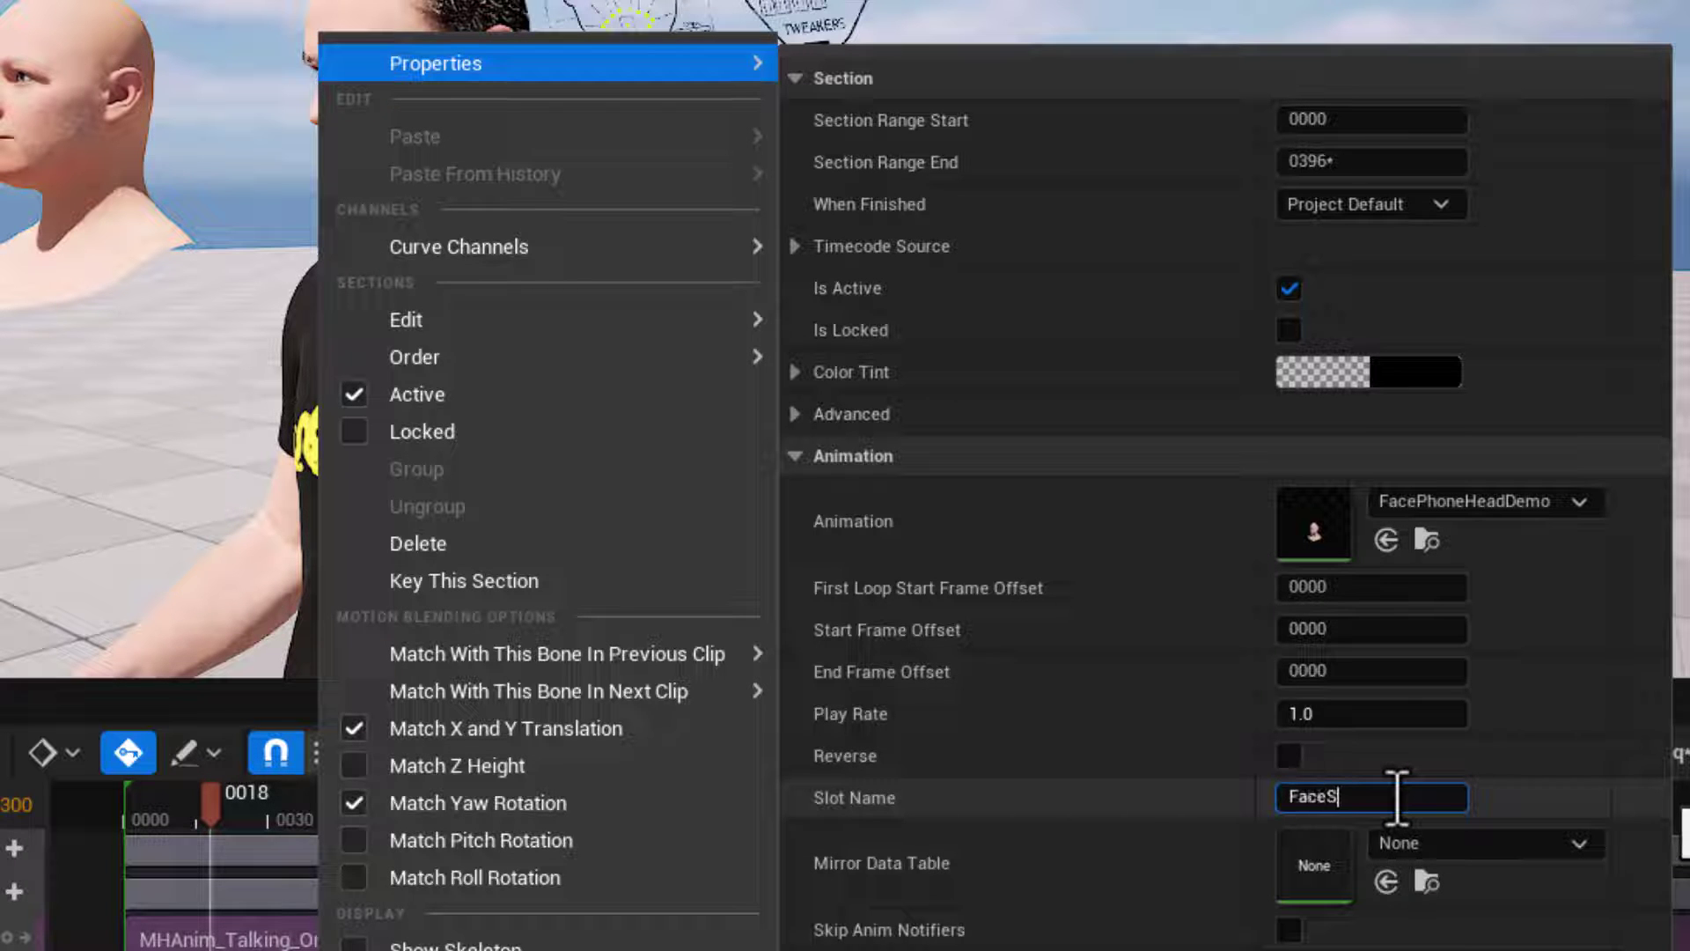
key(Return)
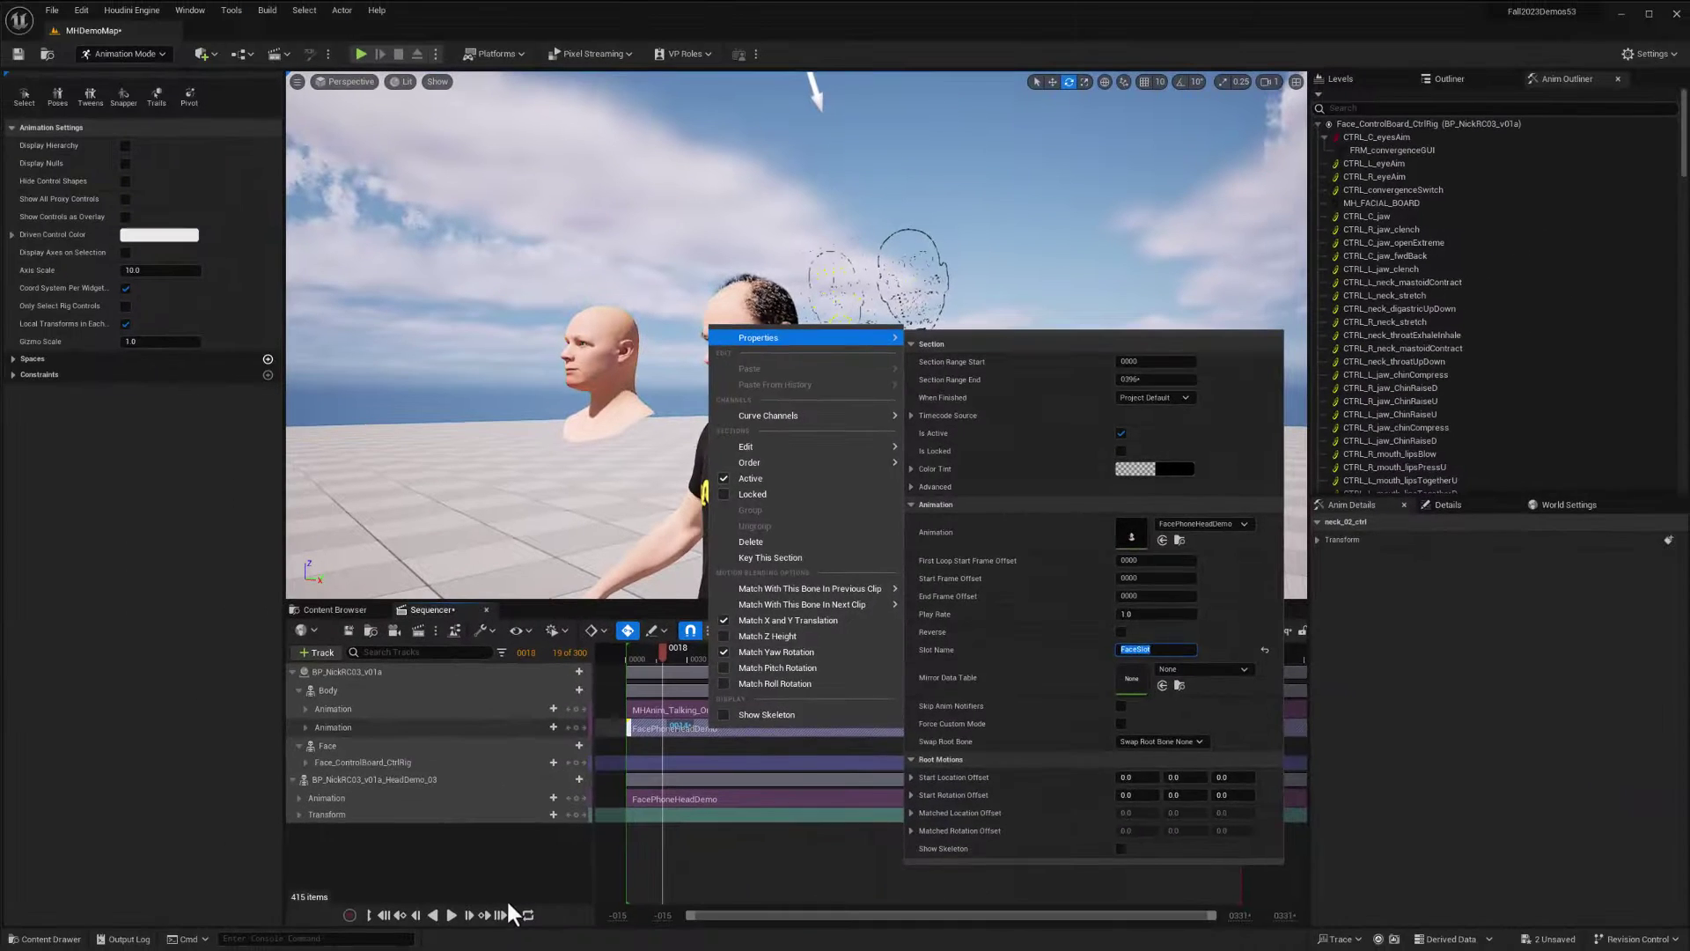
click(505, 900)
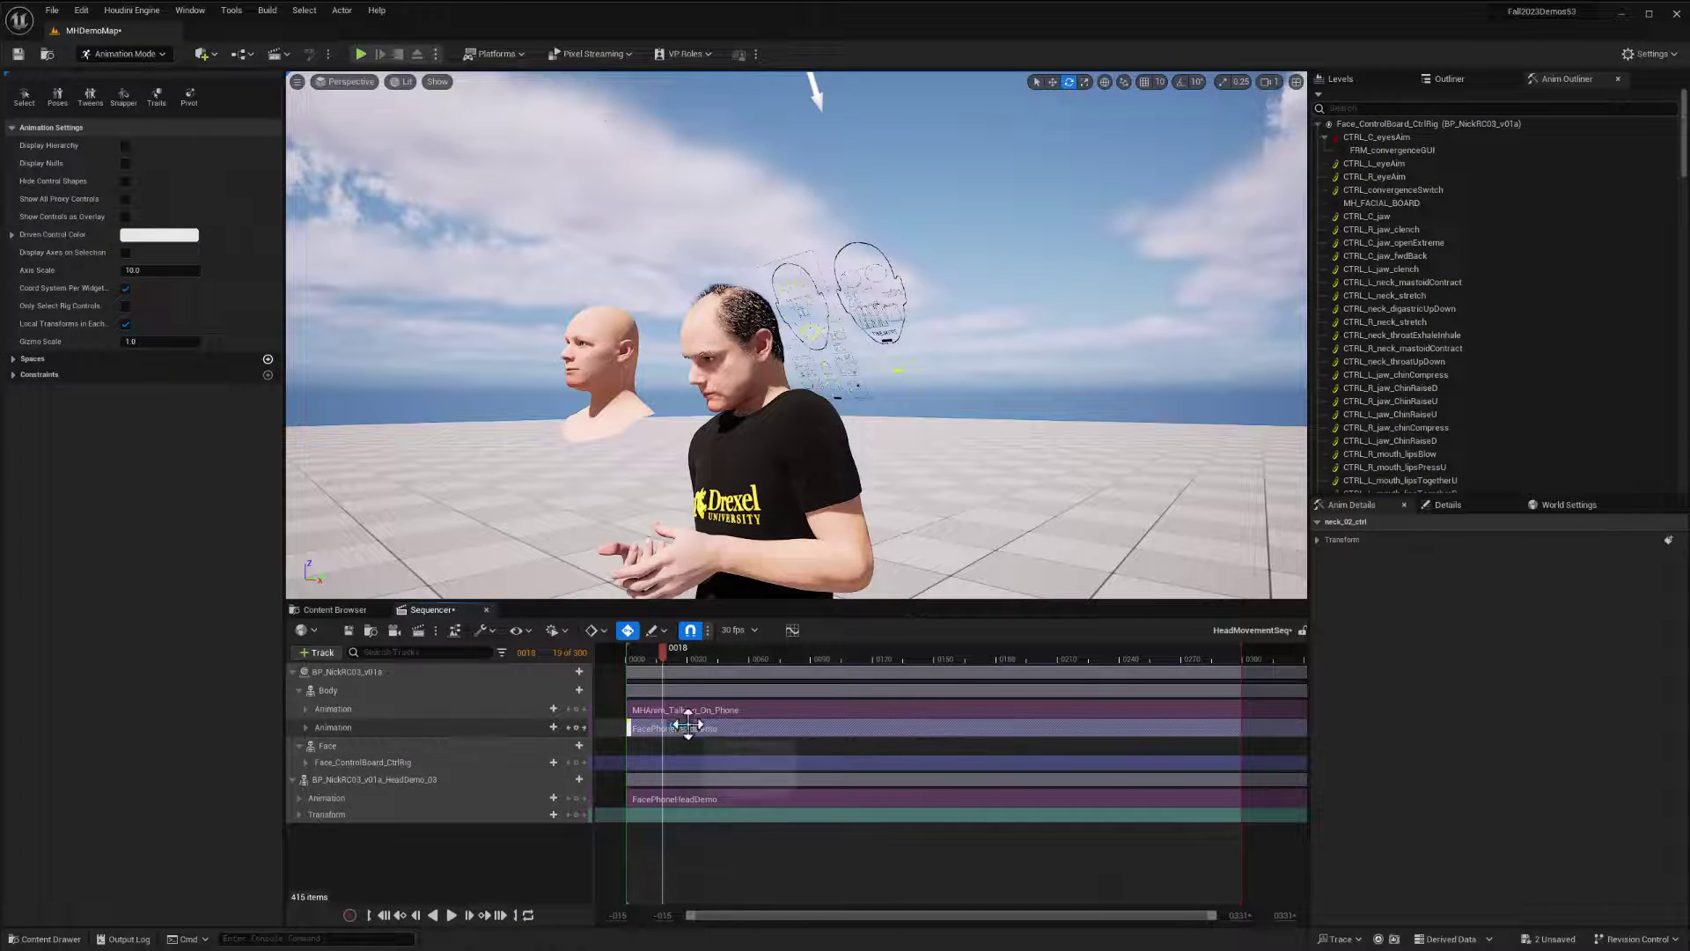
Scrub through the timeline to check the body and head motion, and return the playhead to frame 0000
drag(661, 659, 1096, 669)
drag(873, 678, 742, 667)
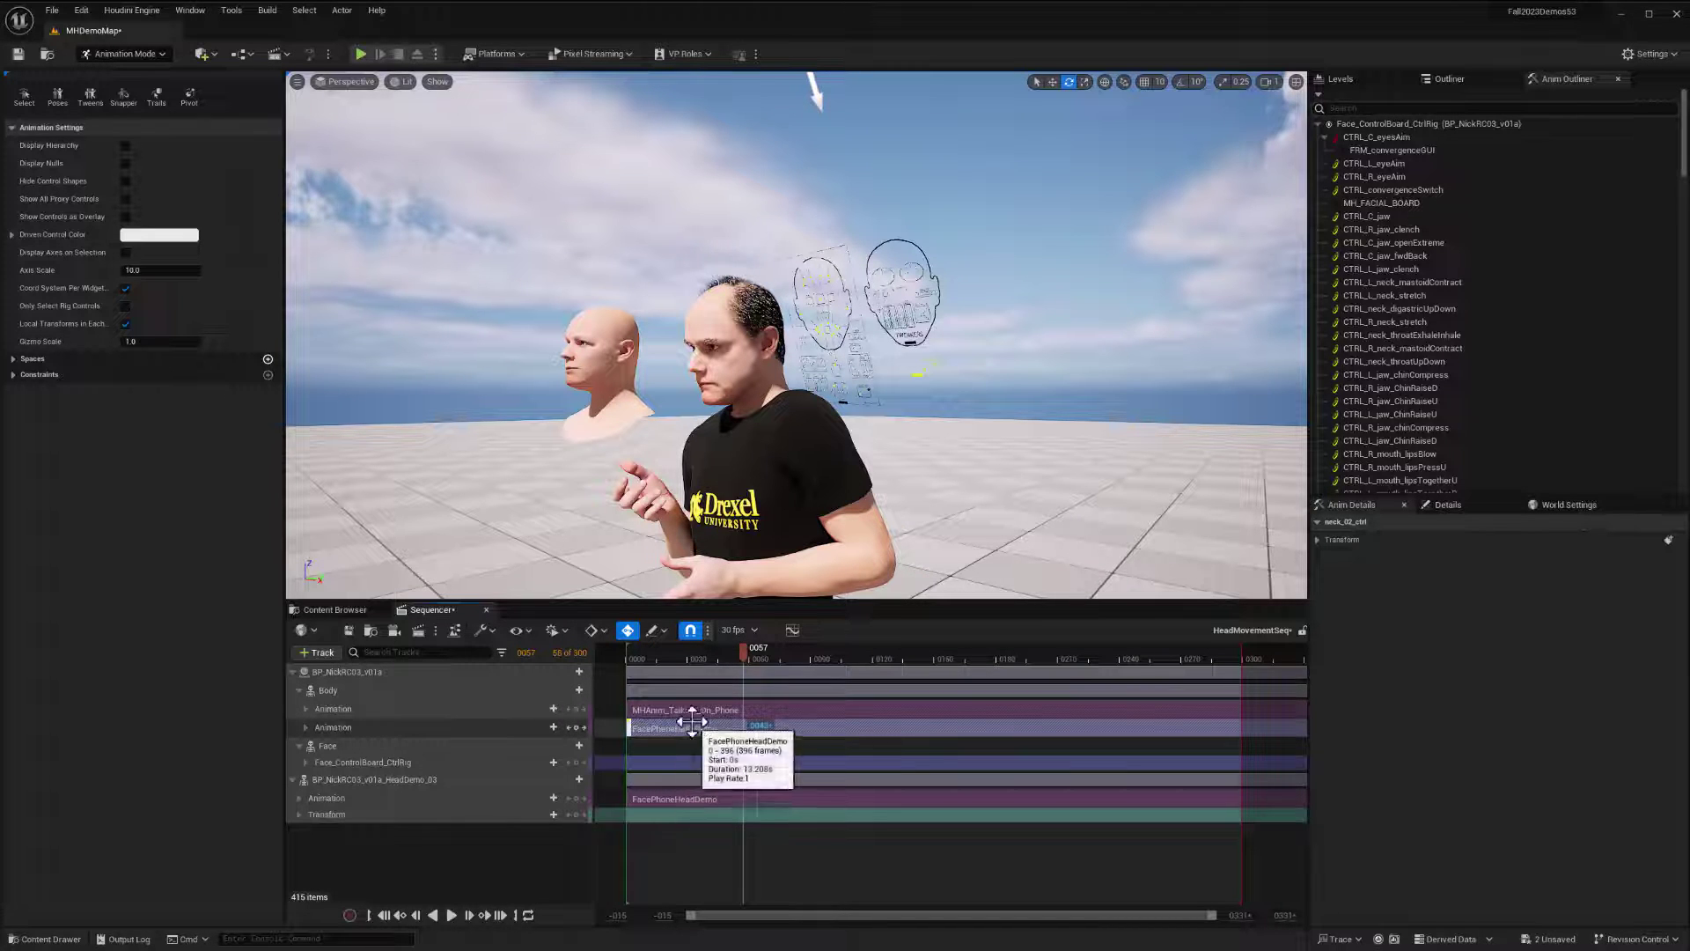
click(383, 915)
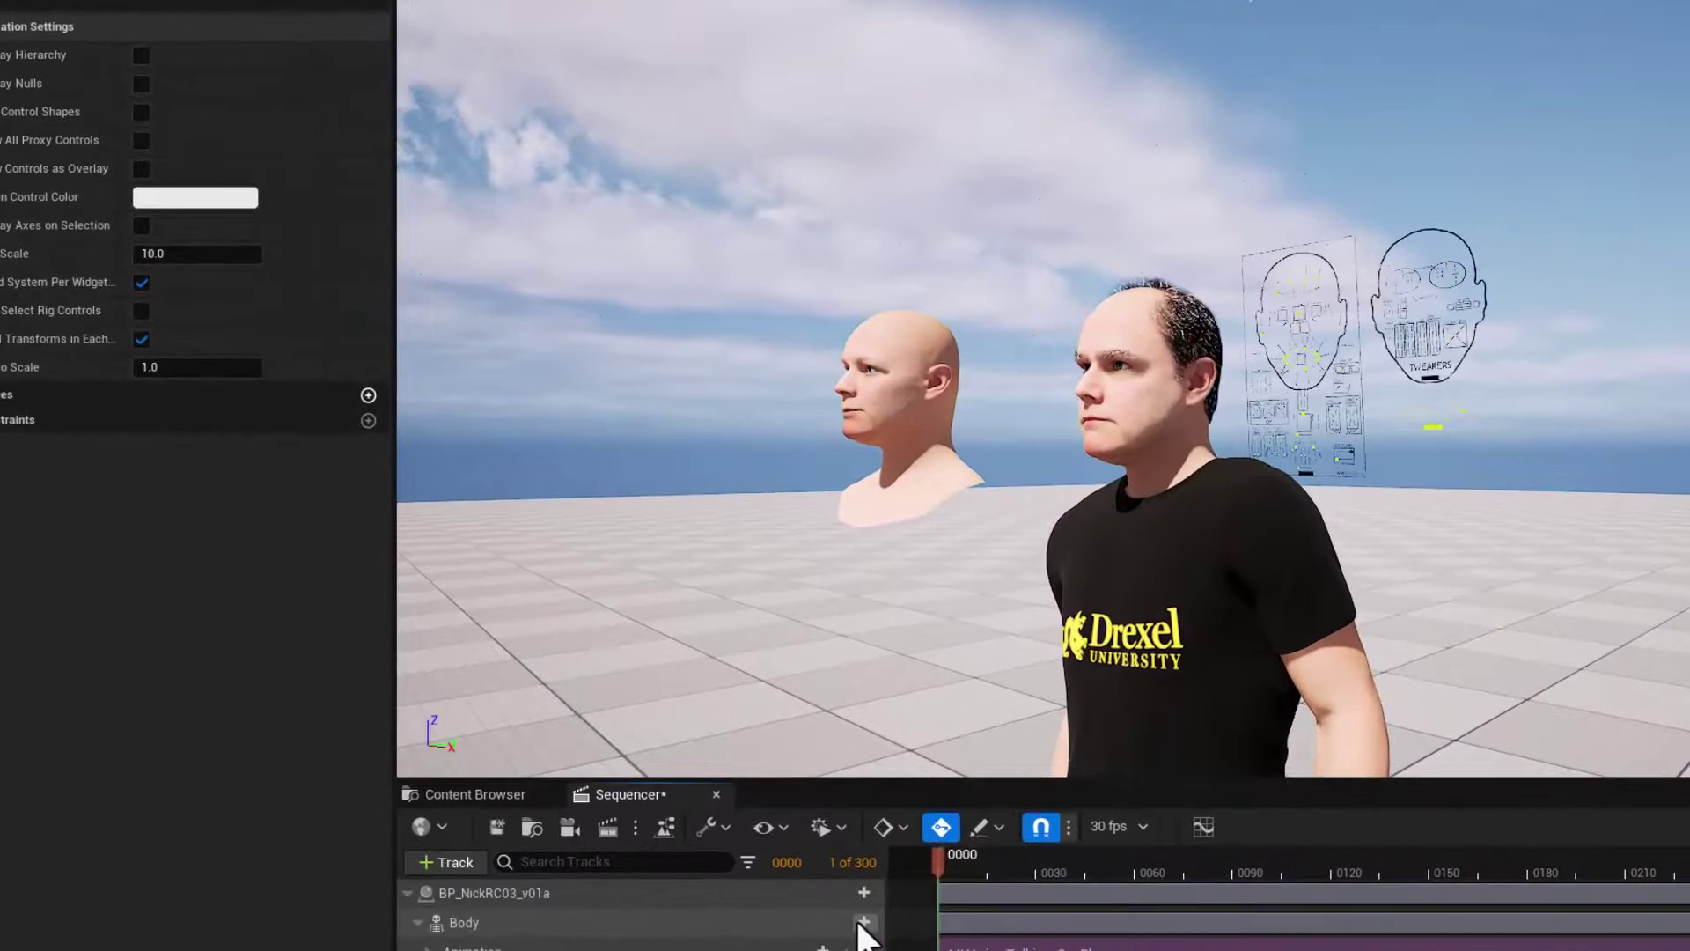
Add the MHFaceSlotAnimBP_C_0 anim instance to the Body component, with a Face Value property track under it
click(773, 848)
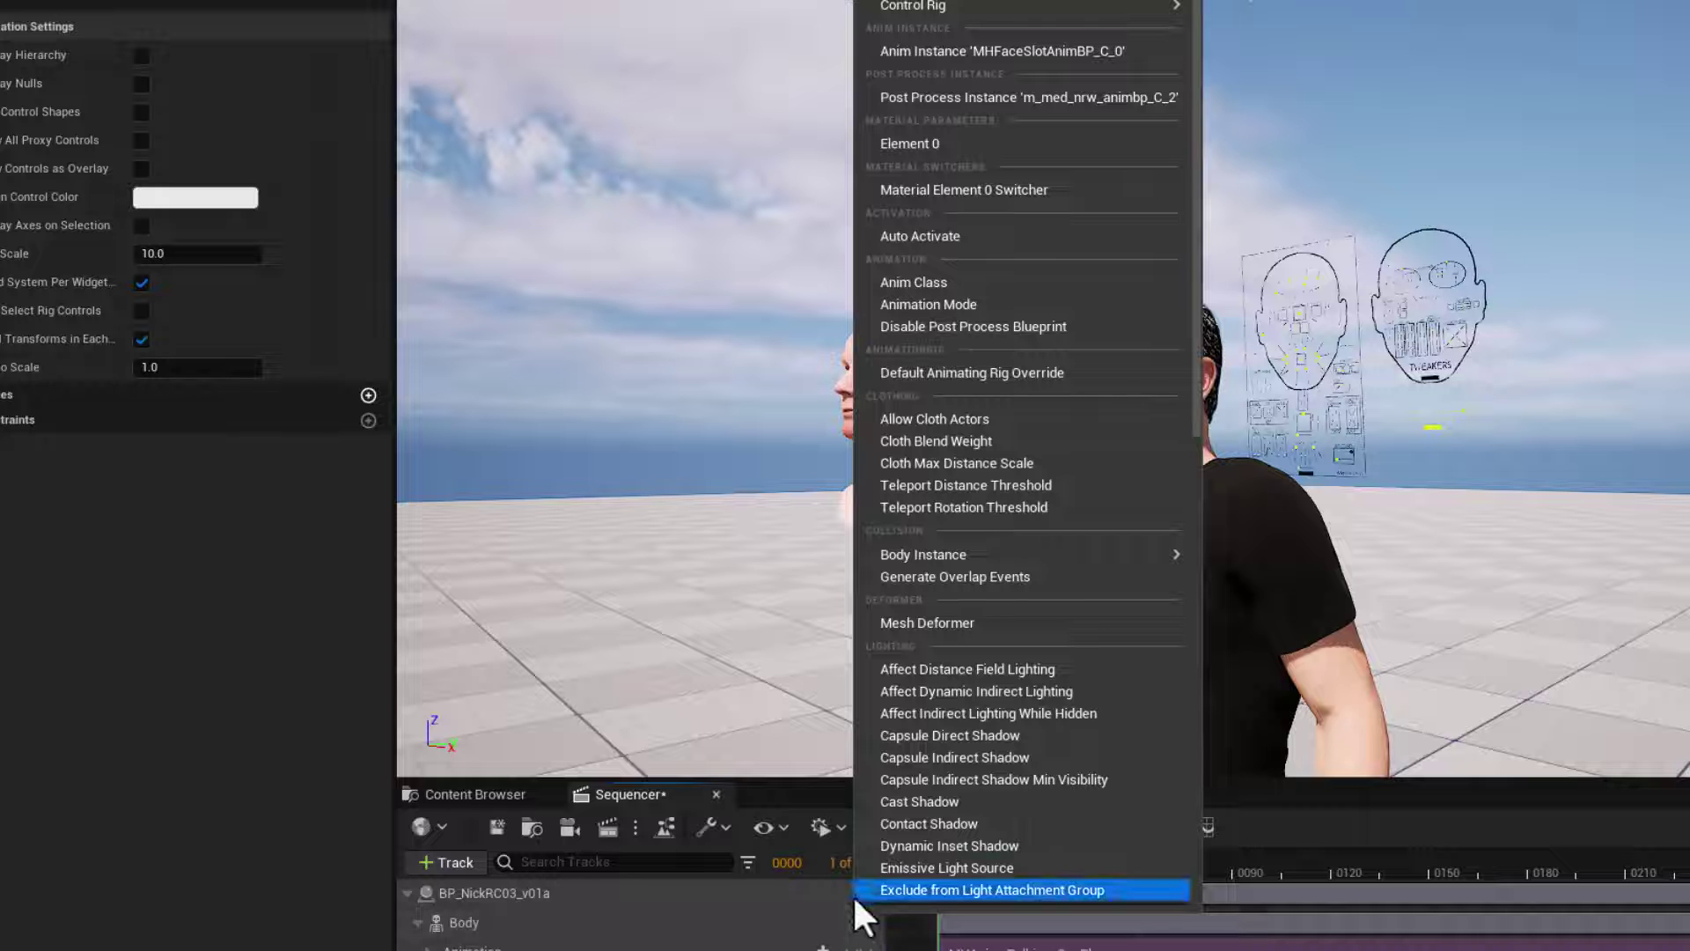
click(1079, 50)
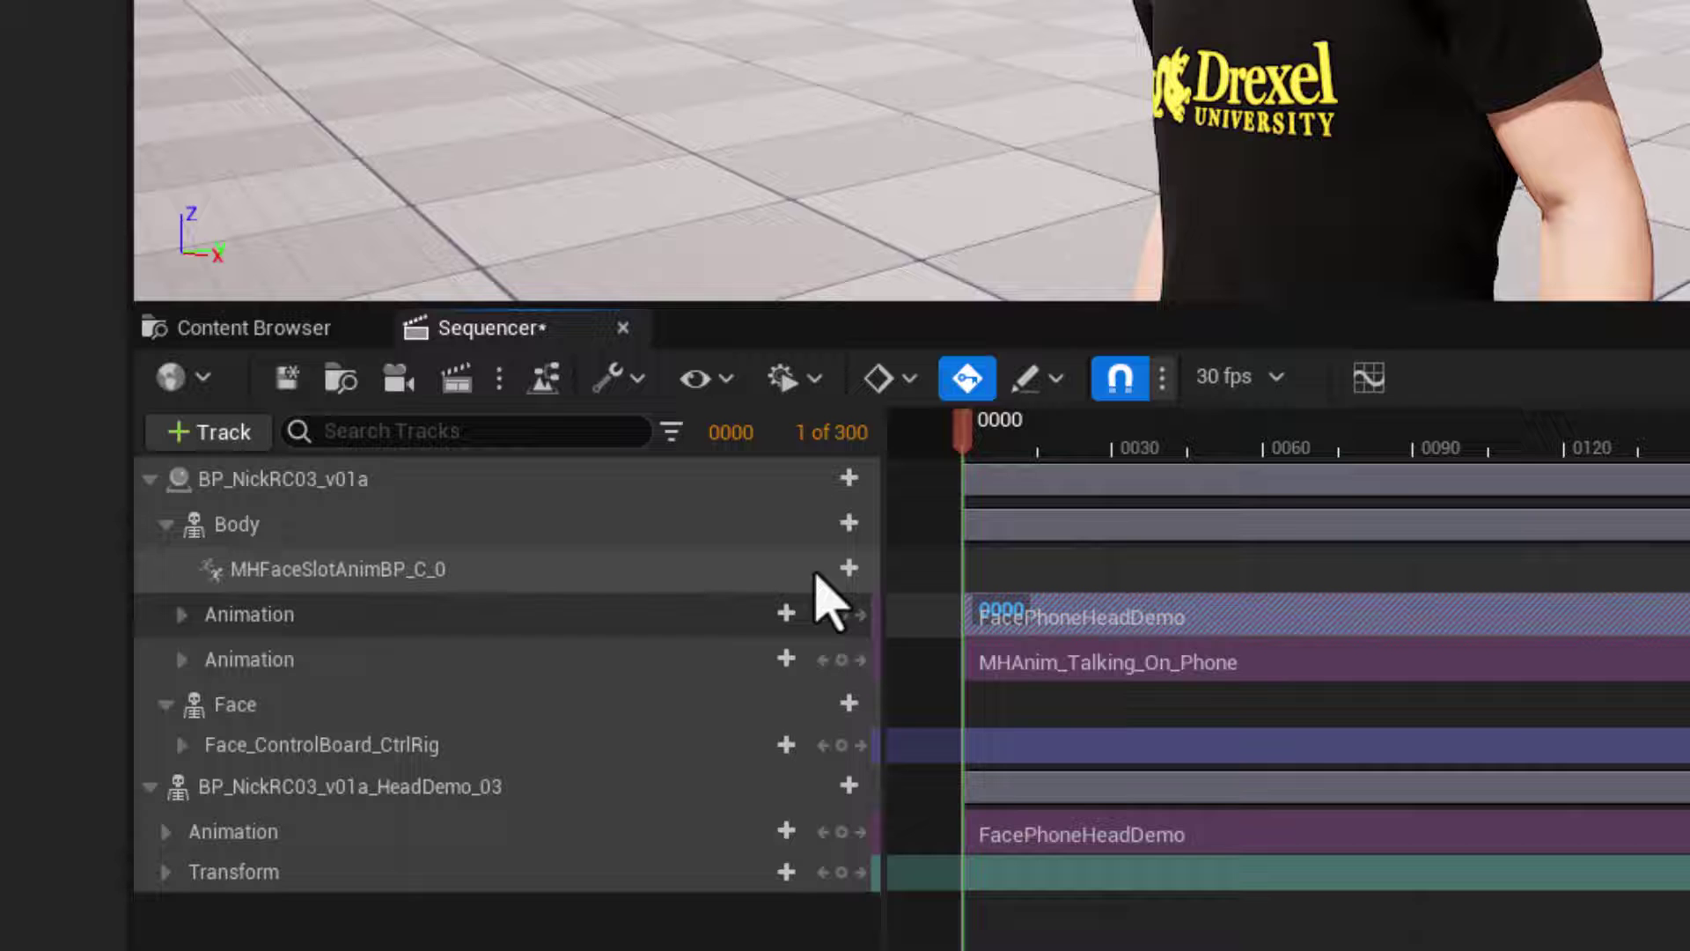
click(848, 570)
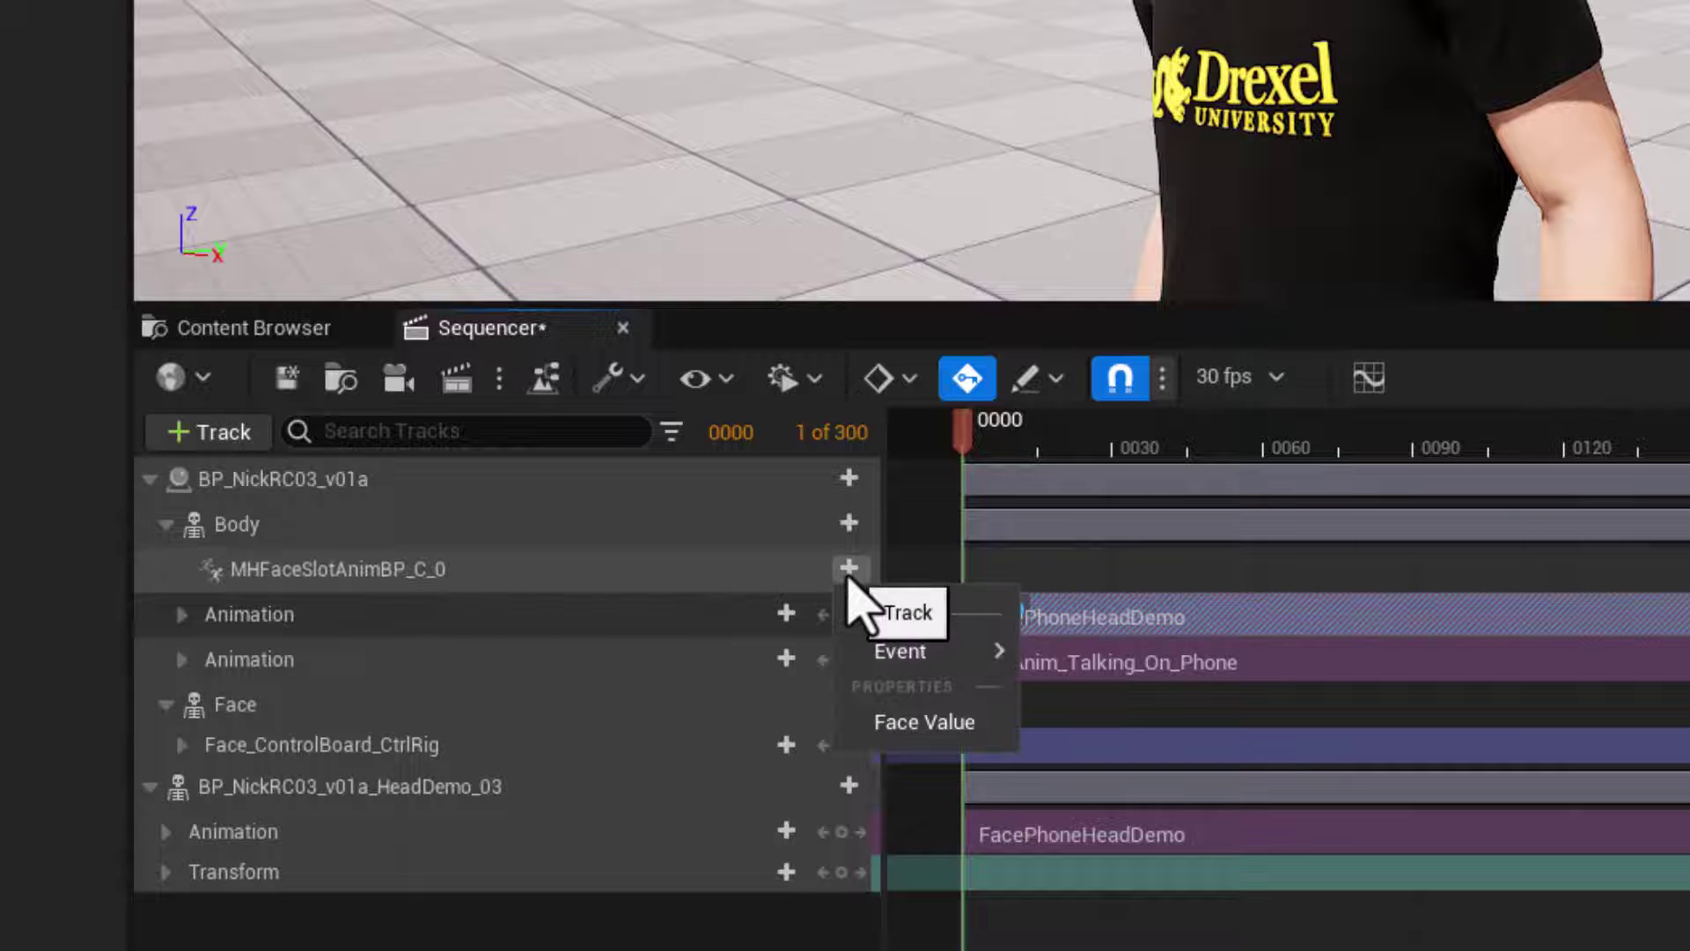
click(918, 732)
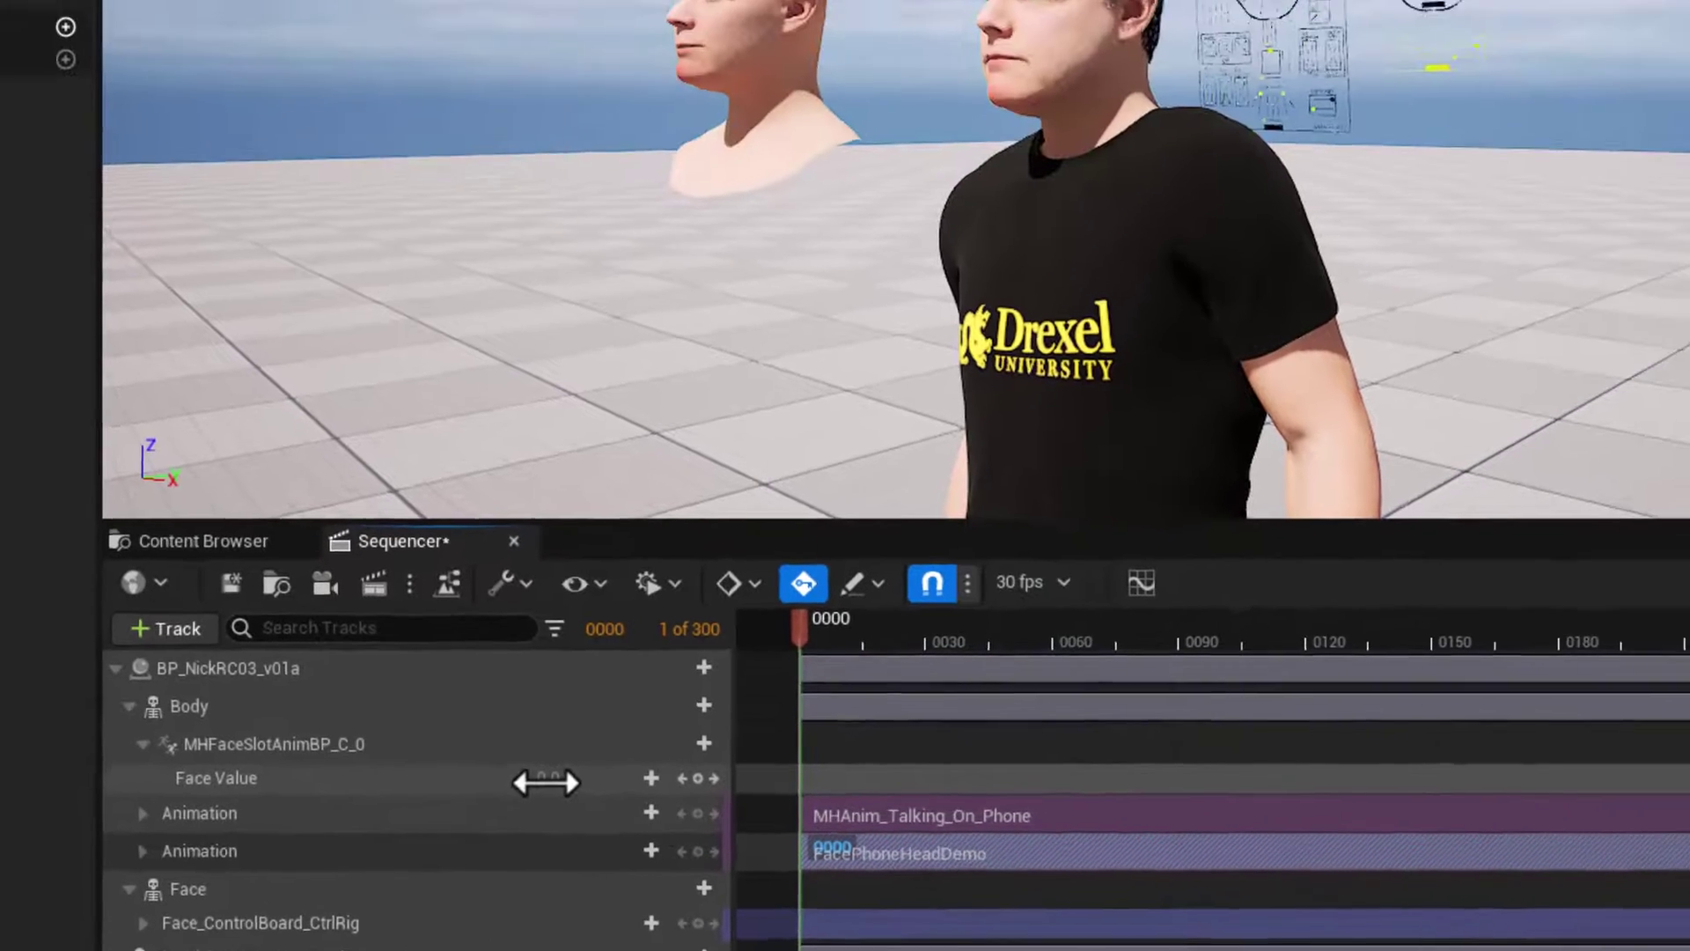
Set the Face Value track to 1.0 at frame 0000
click(664, 609)
text(1)
key(Return)
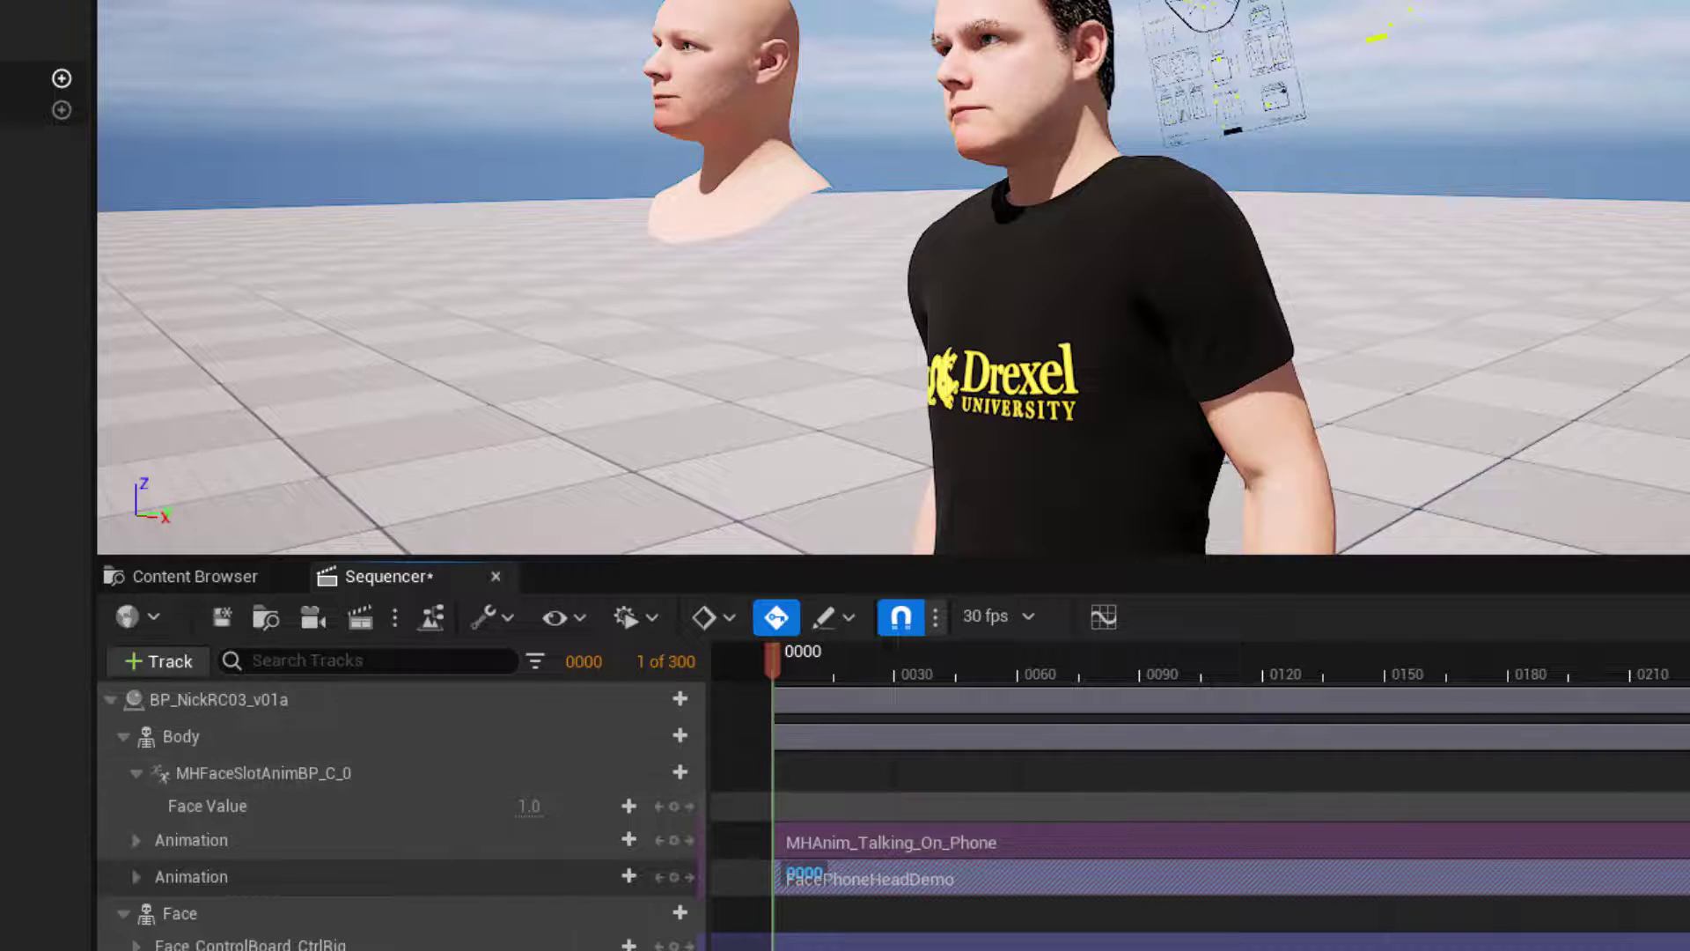
Play back the sequence to compare the character's head motion with the demo head, and scrub back to frame 0130
click(426, 950)
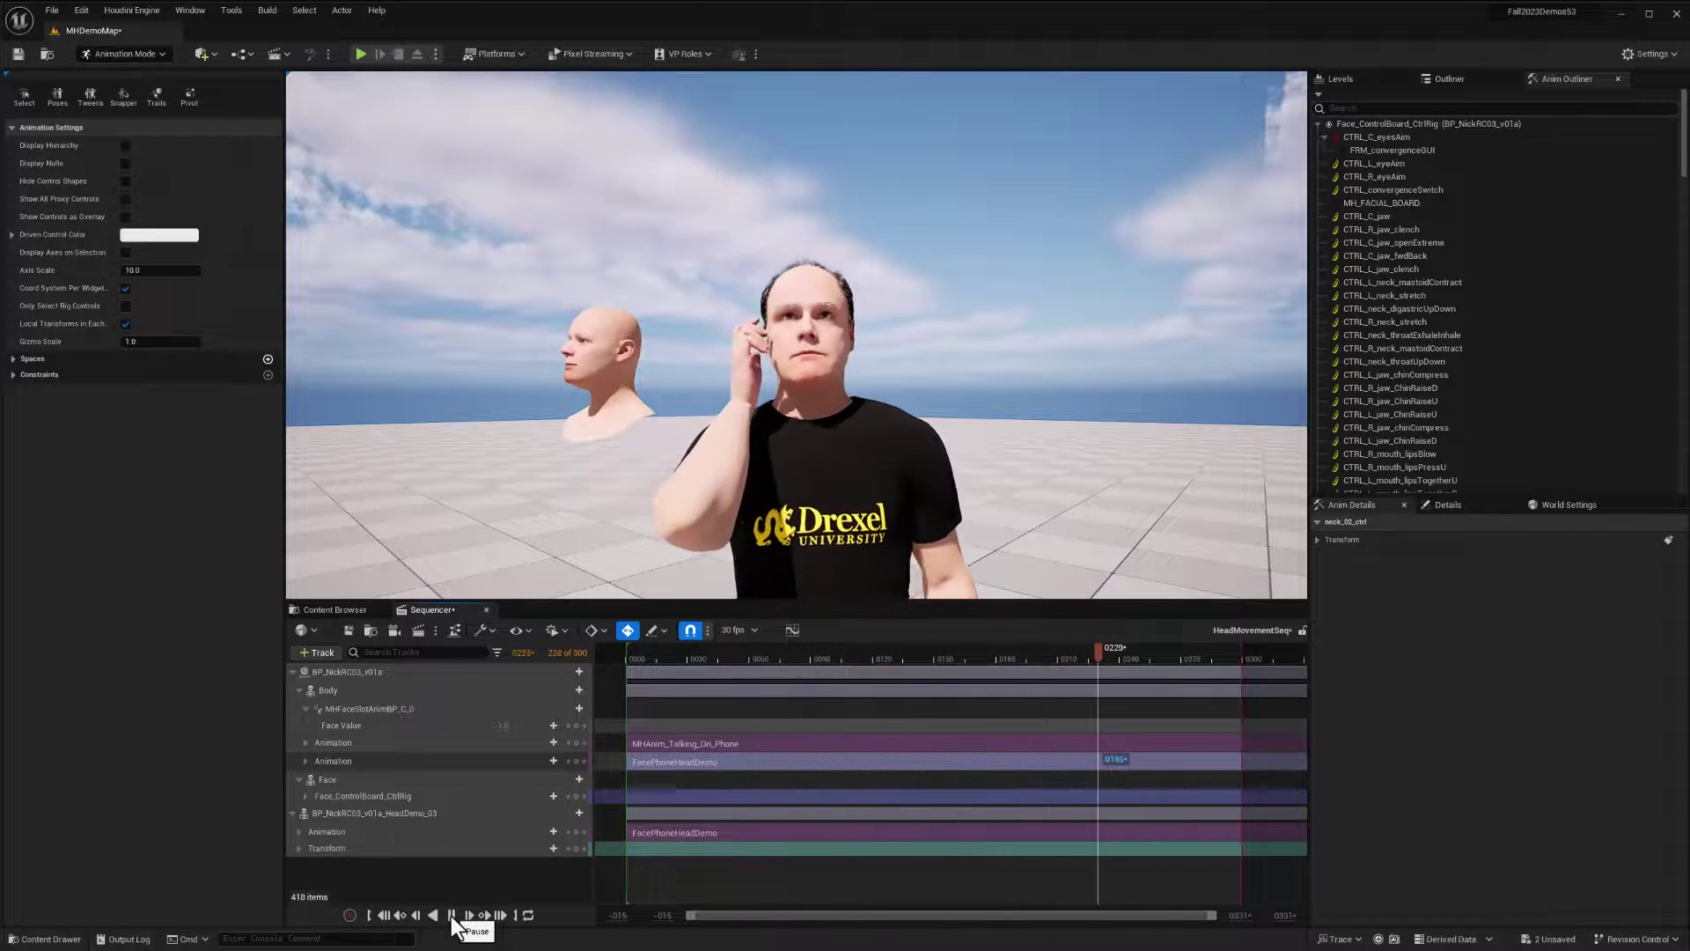
click(452, 916)
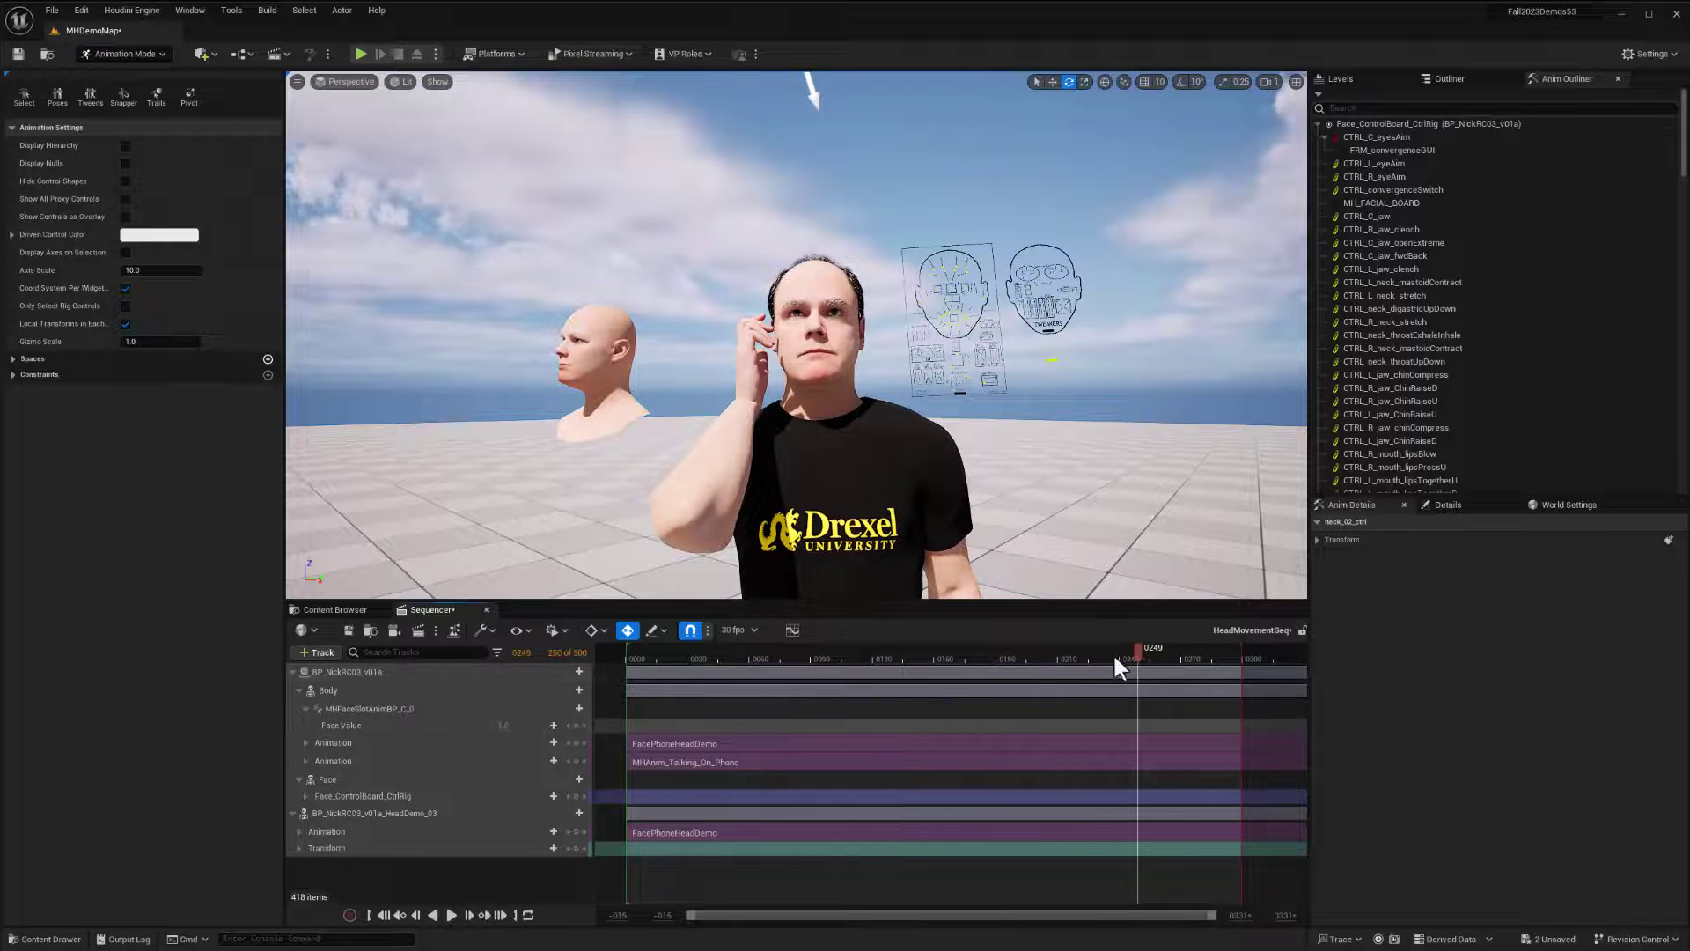
drag(1114, 659, 891, 656)
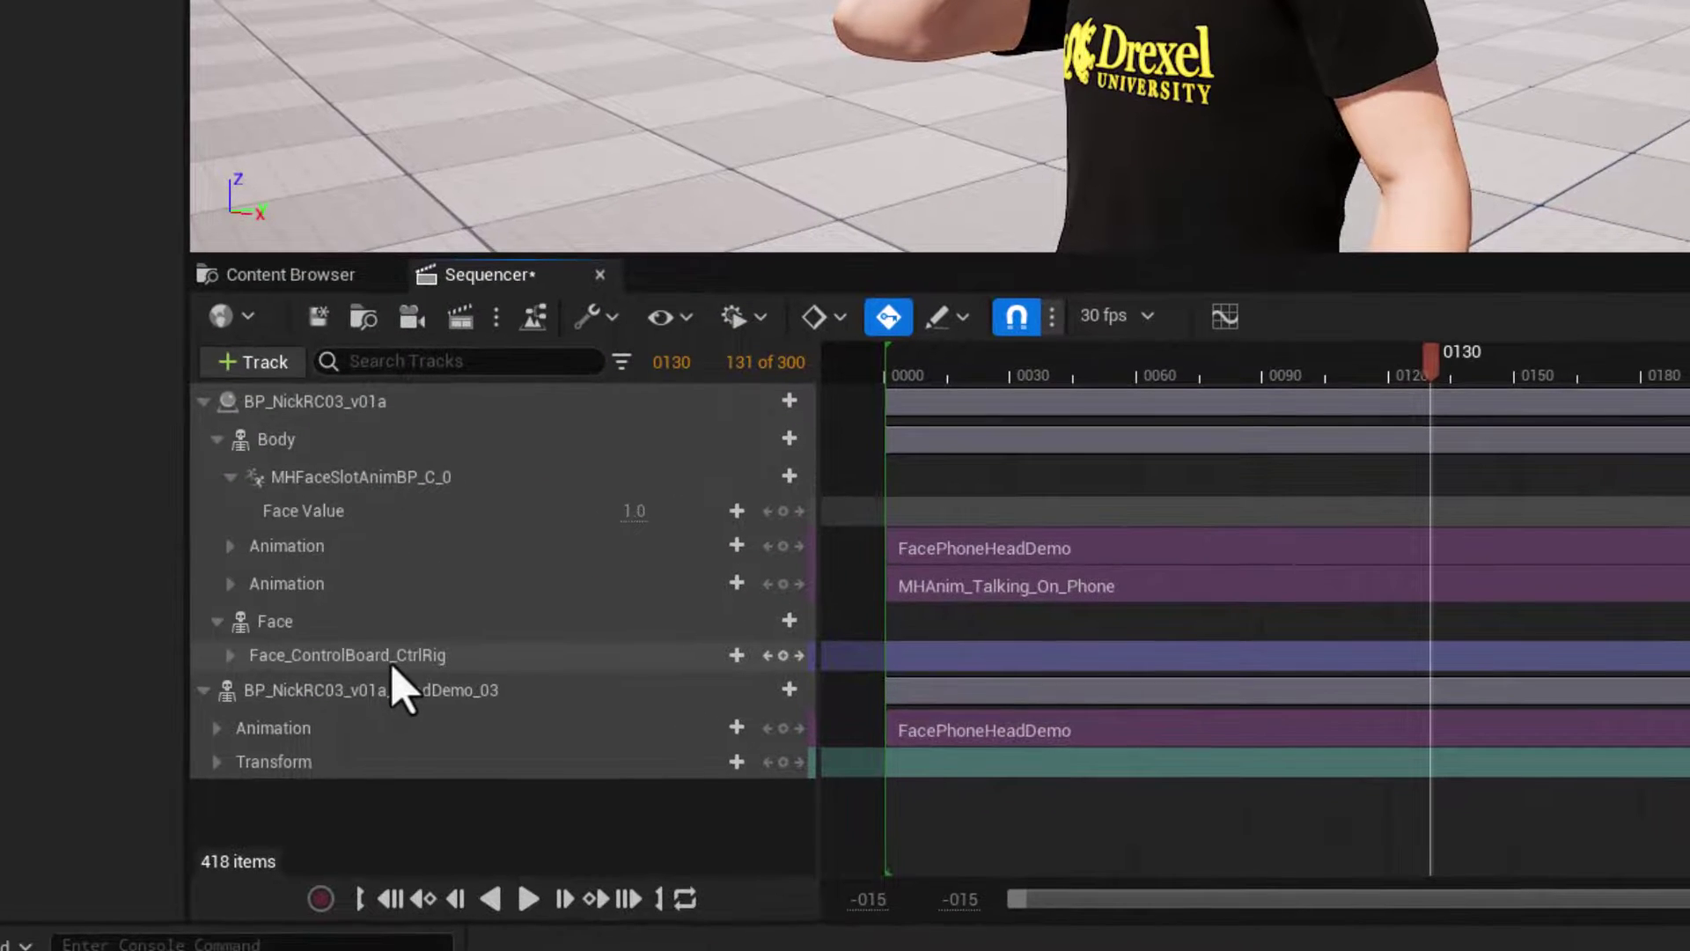
Delete the Face_ControlBoard_CtrlRig track from the Face component and return the playhead to frame 0000
right_click(392, 669)
click(506, 344)
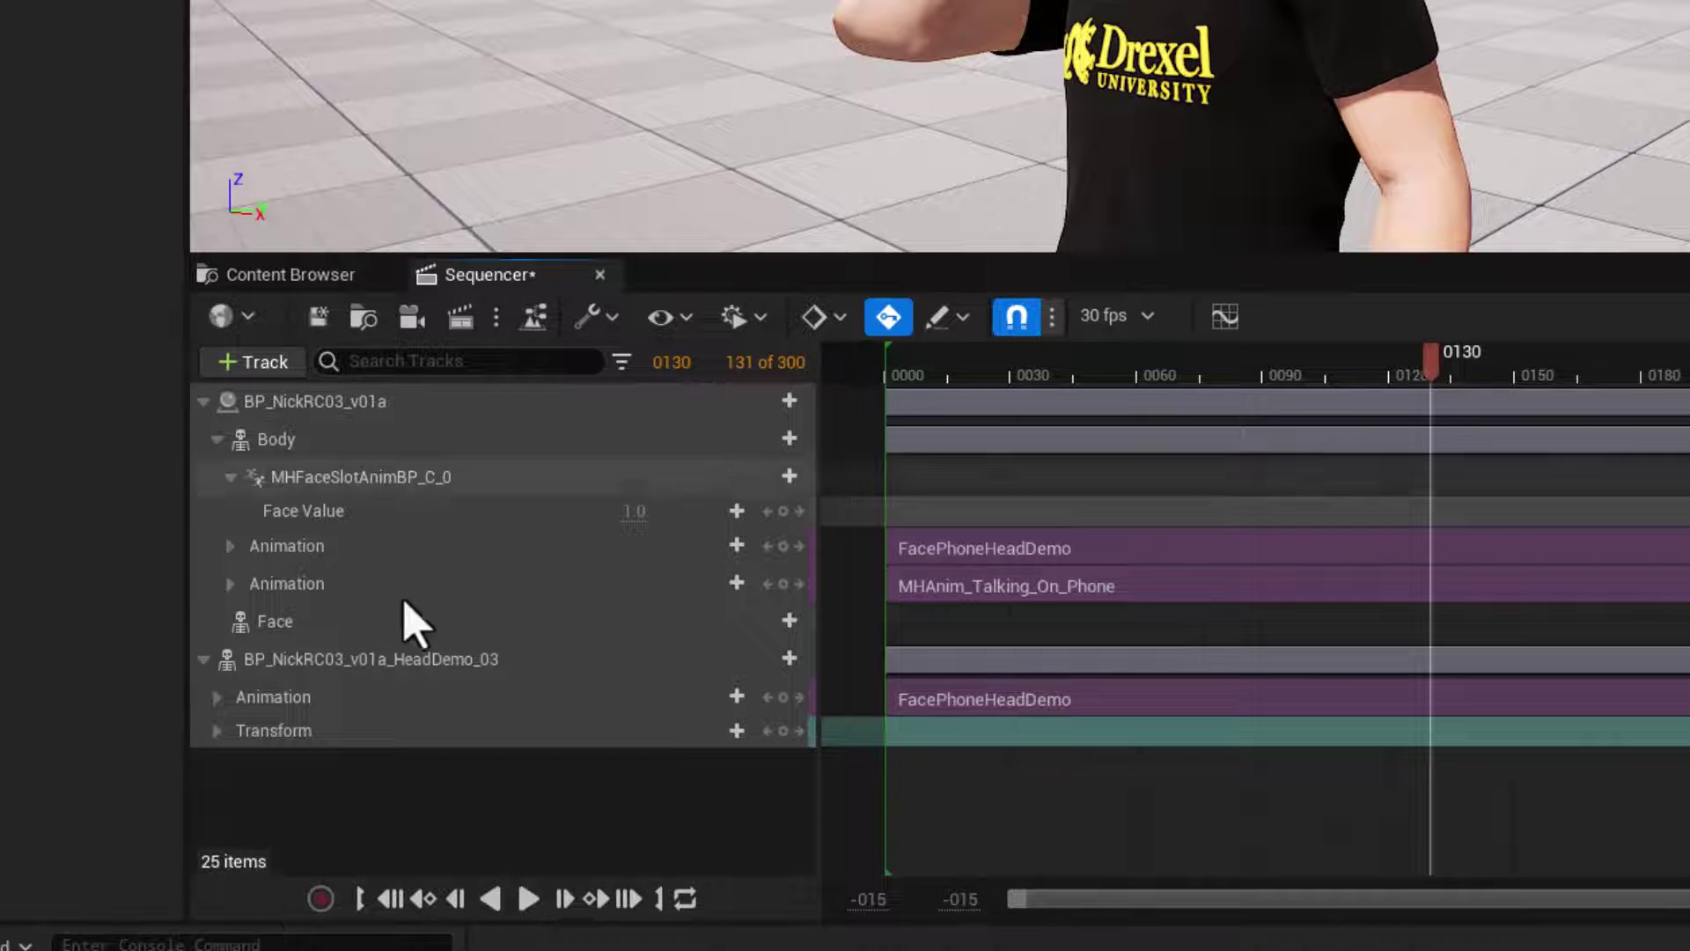
click(391, 898)
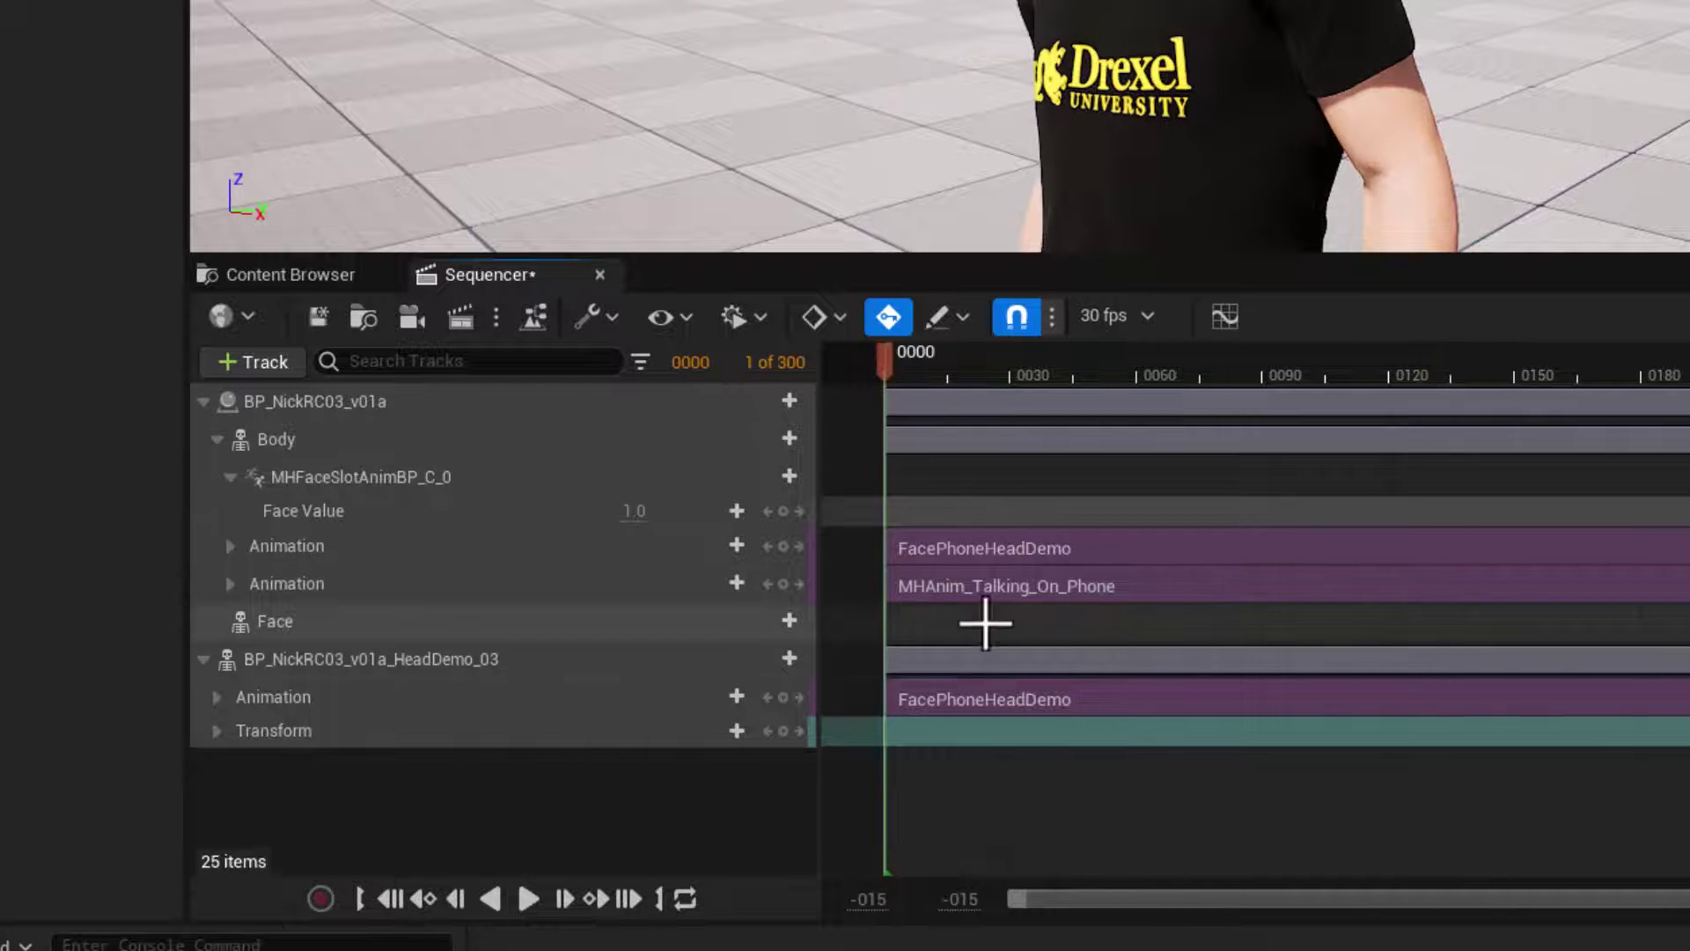
Add the FacePhoneHeadDemo animation sequence to the Face component at frame 0000 and scrub the timeline to check the facial motion
click(788, 623)
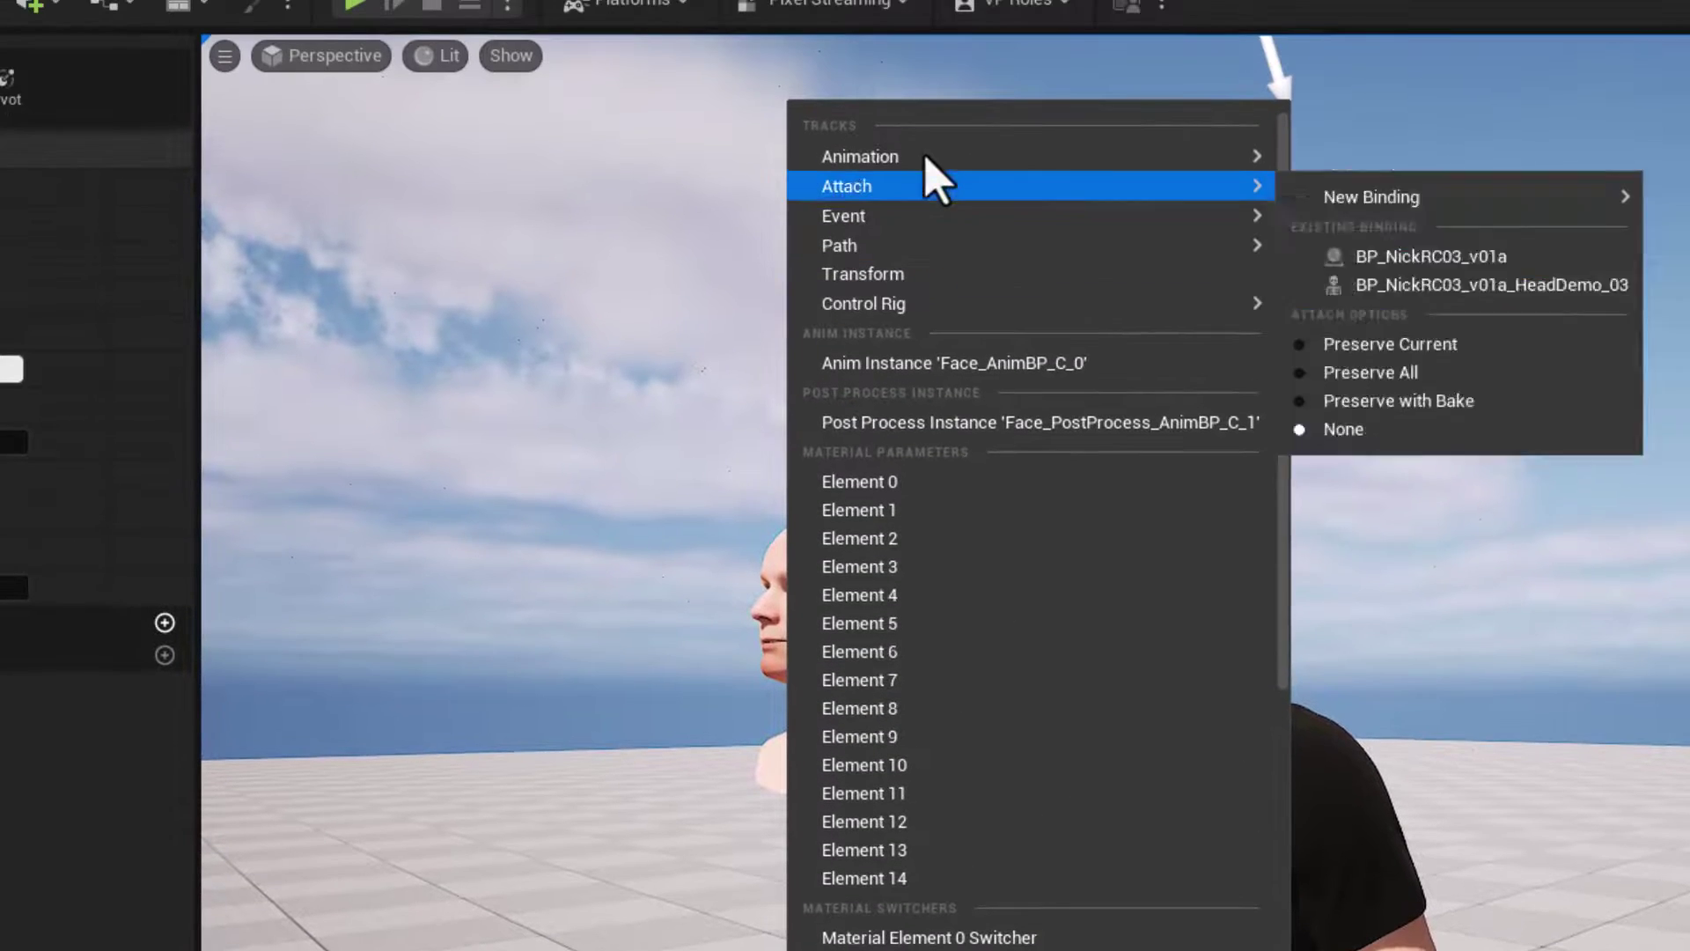
mouse_move(926, 159)
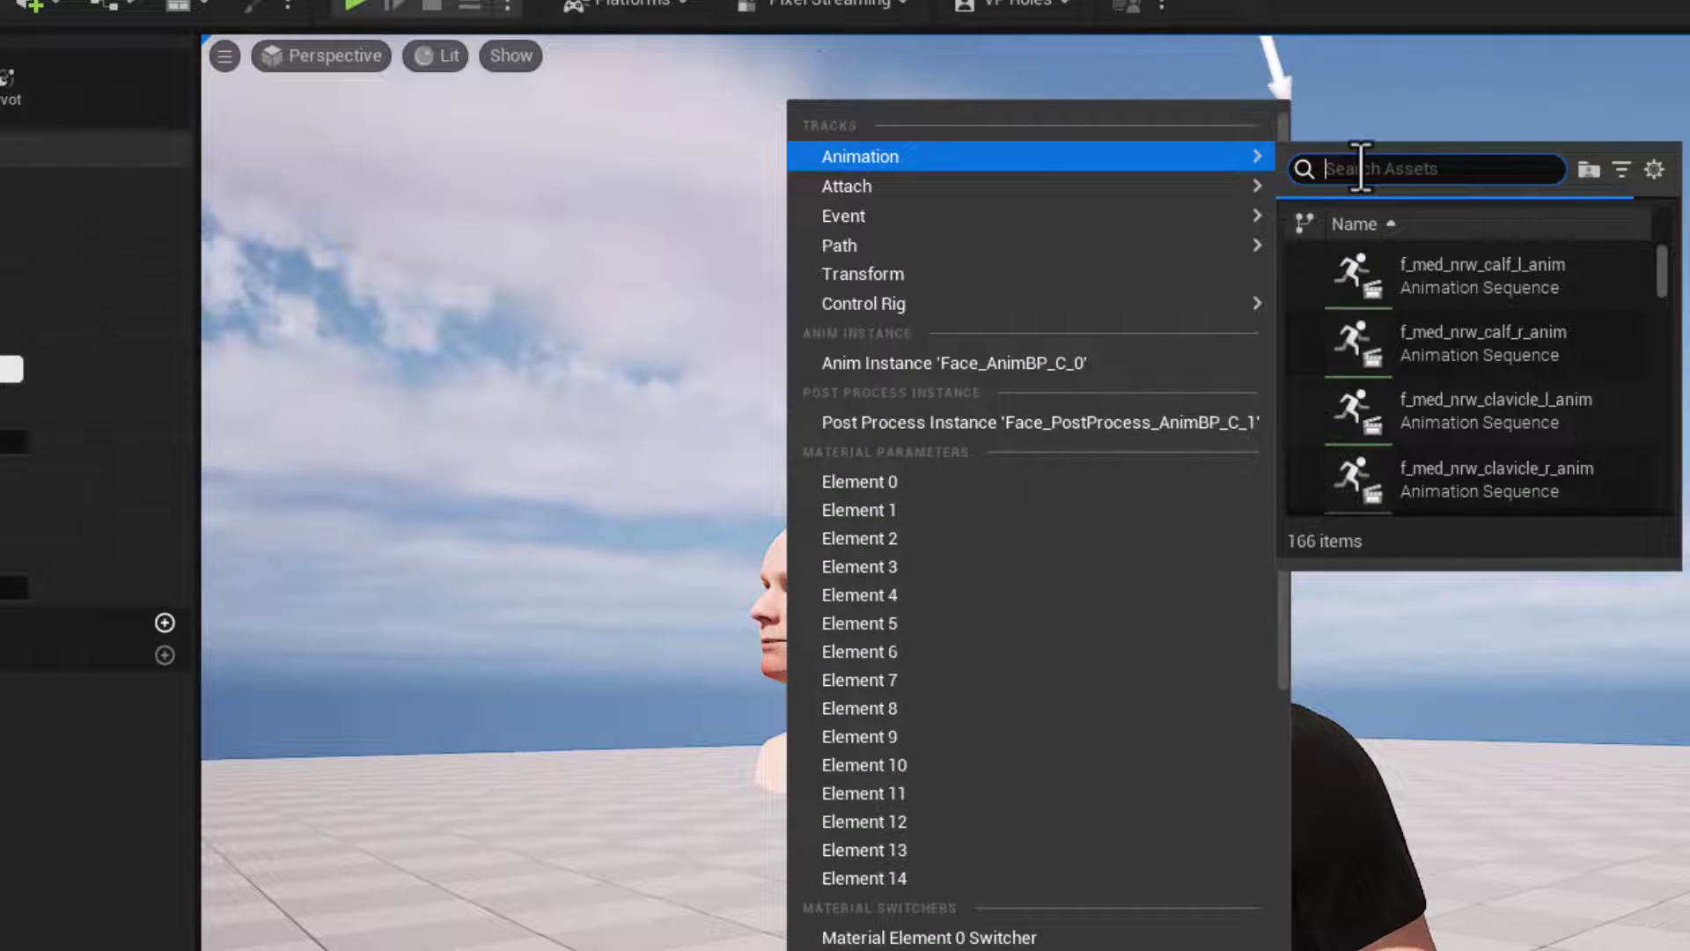
text(phone)
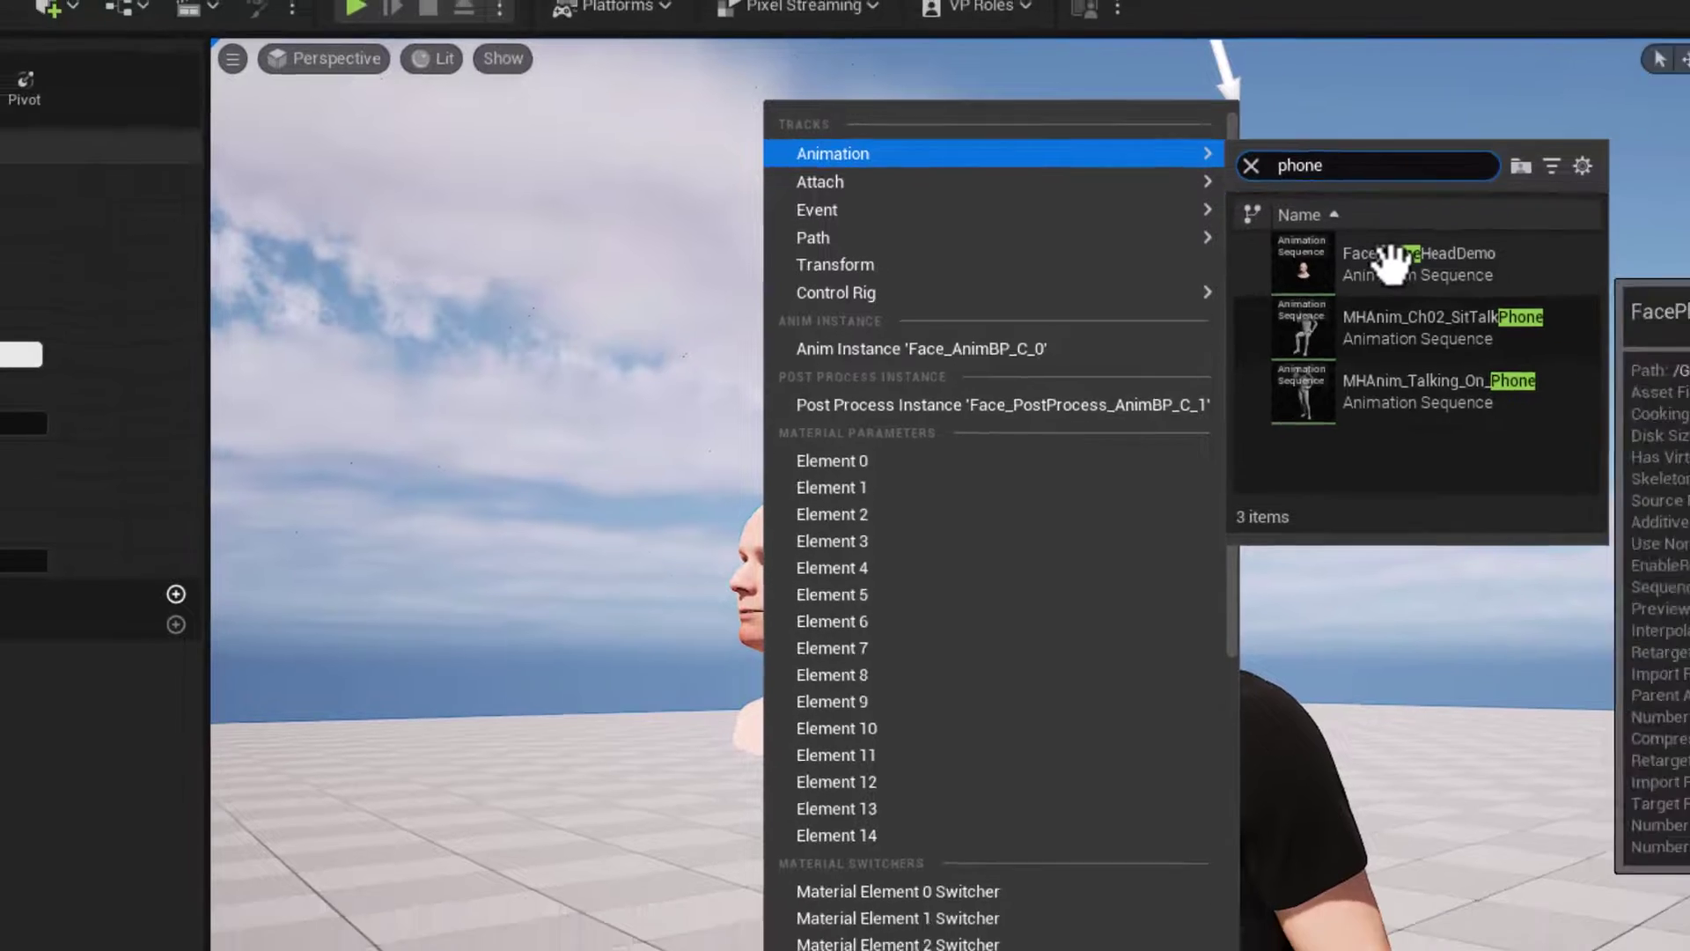
click(1389, 262)
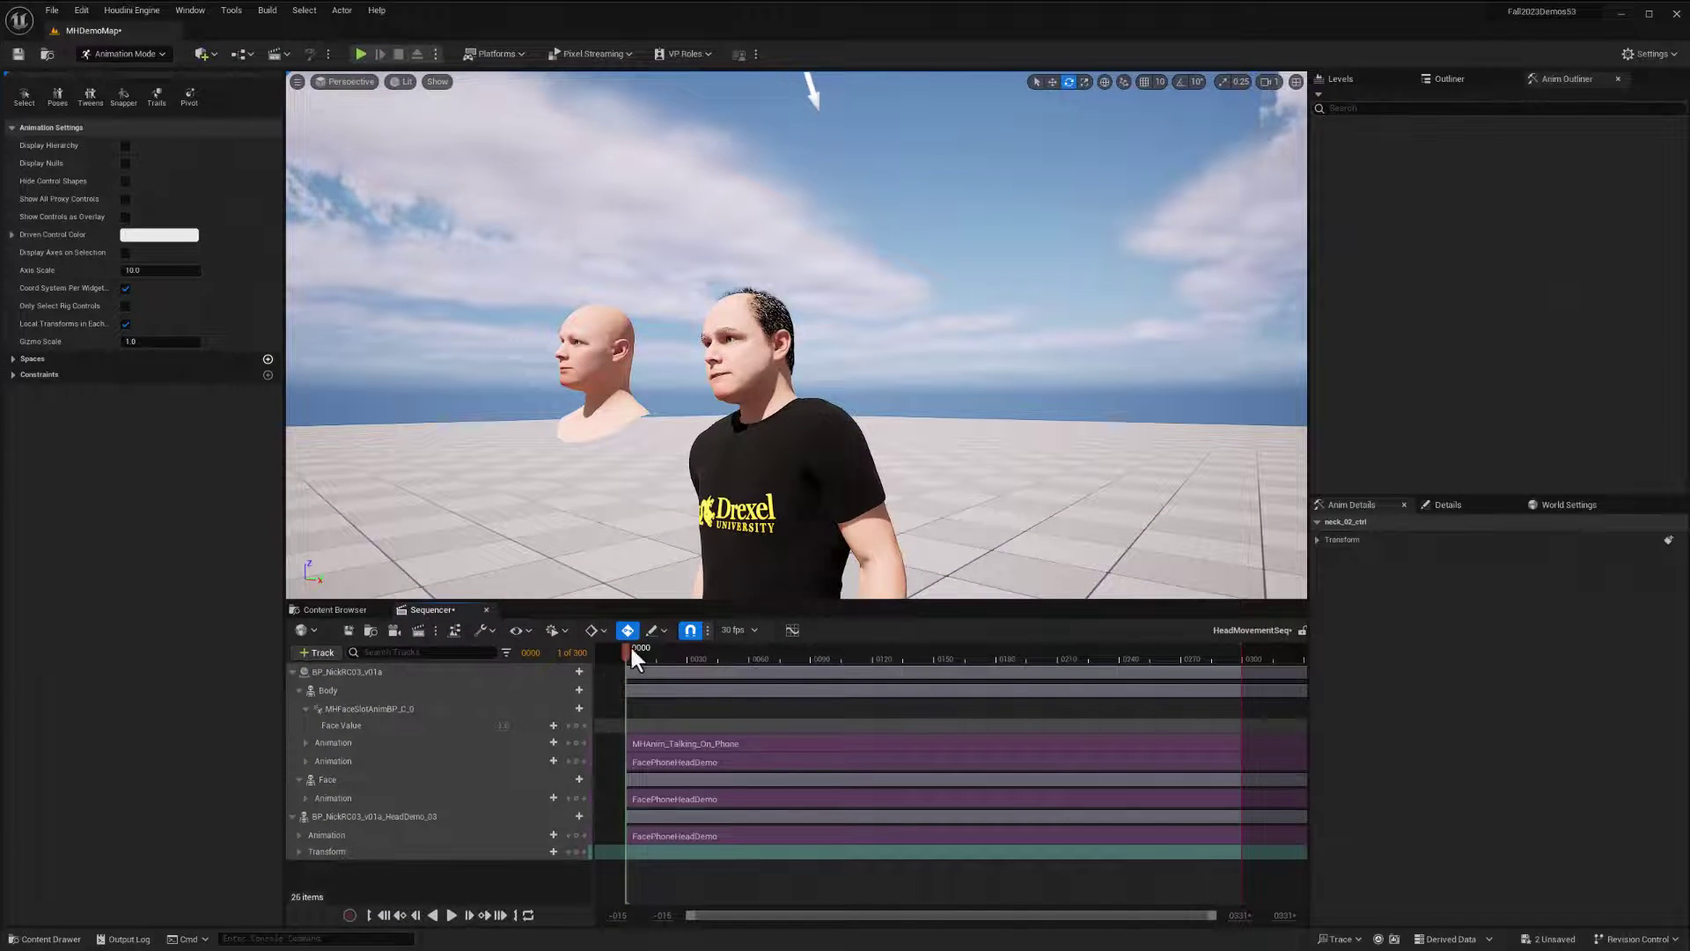
drag(632, 653, 956, 686)
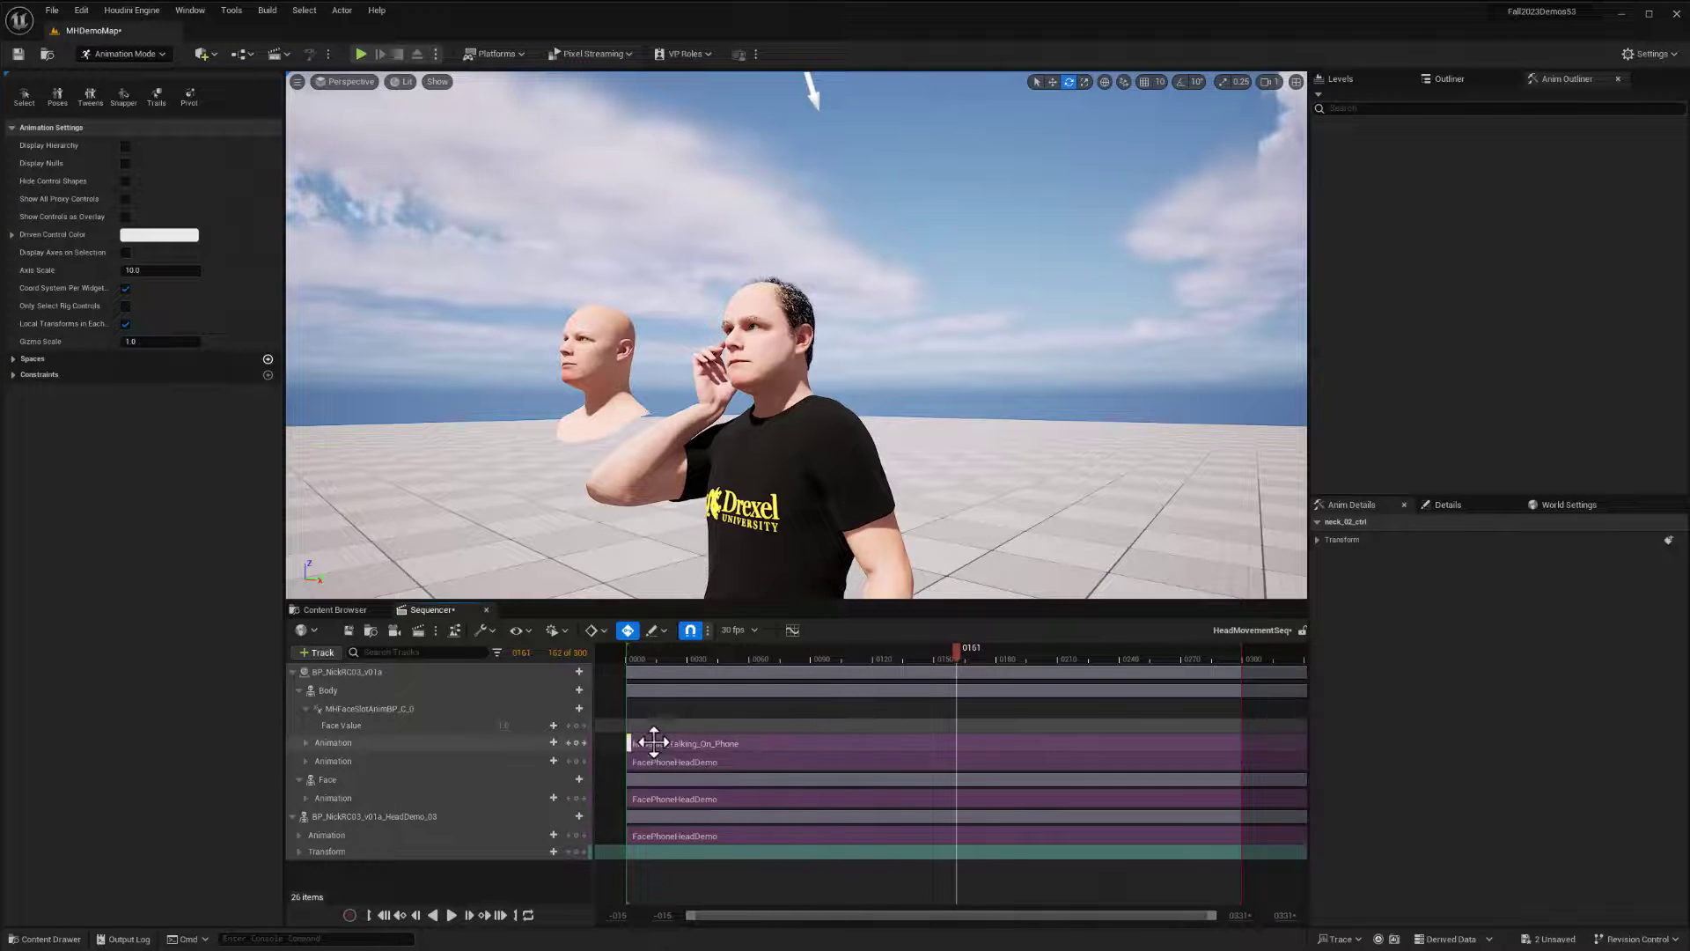
drag(959, 664, 1028, 655)
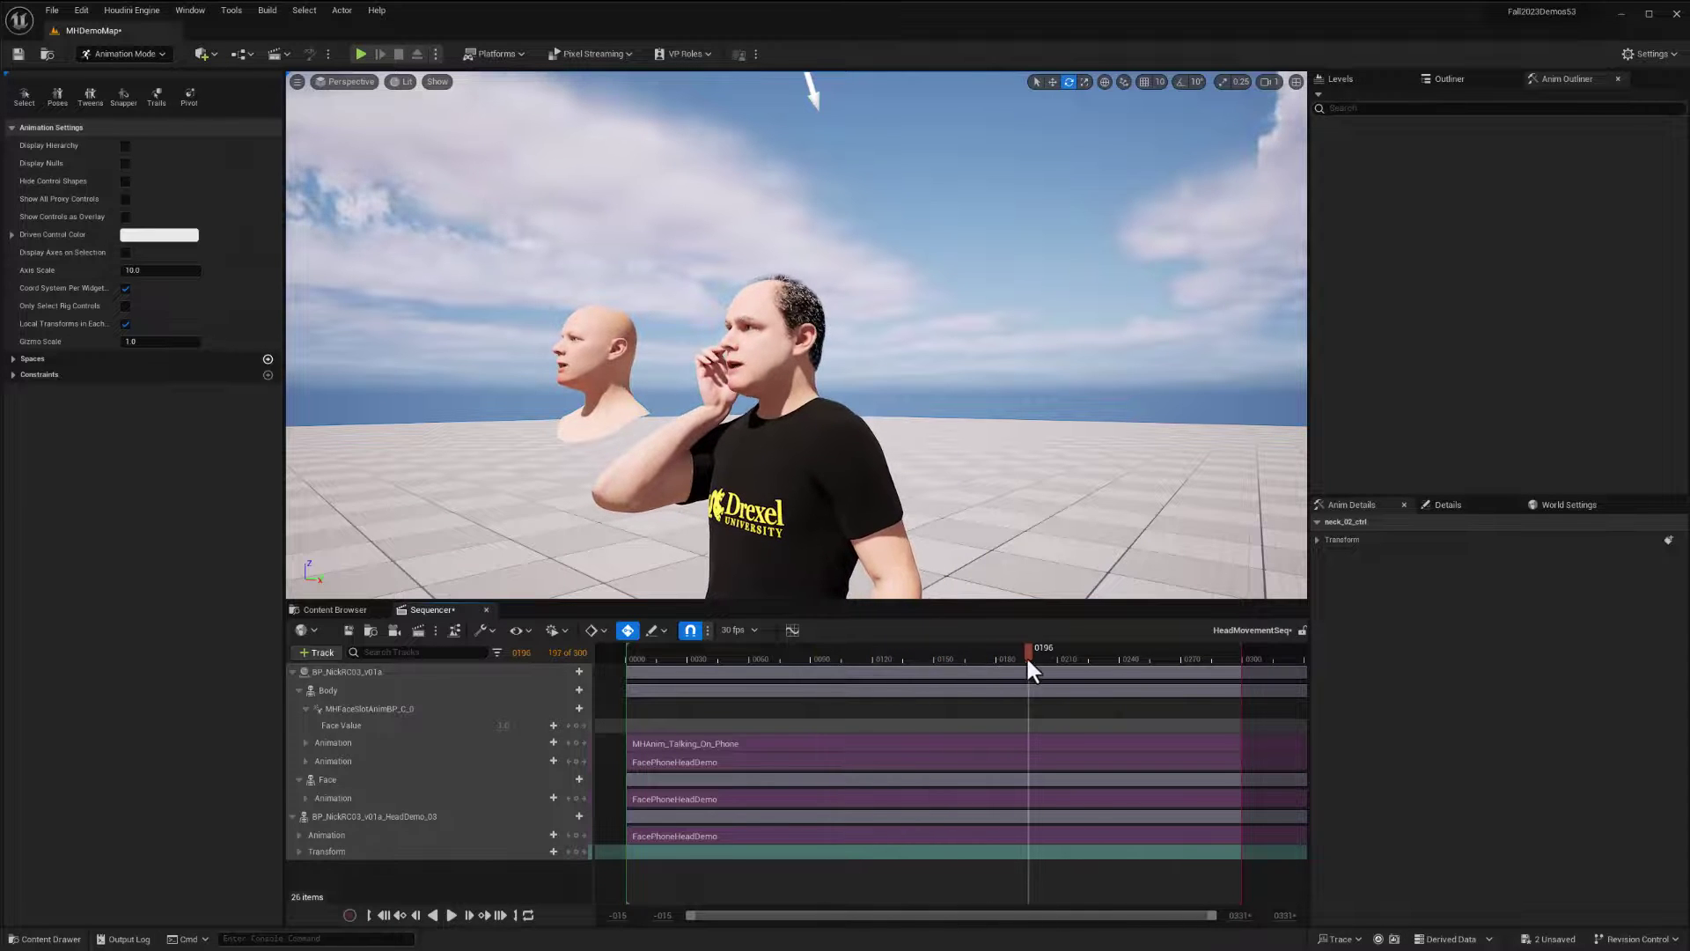
Examine the Bake To Control Rig options available for the character's Body and Face components
right_click(361, 690)
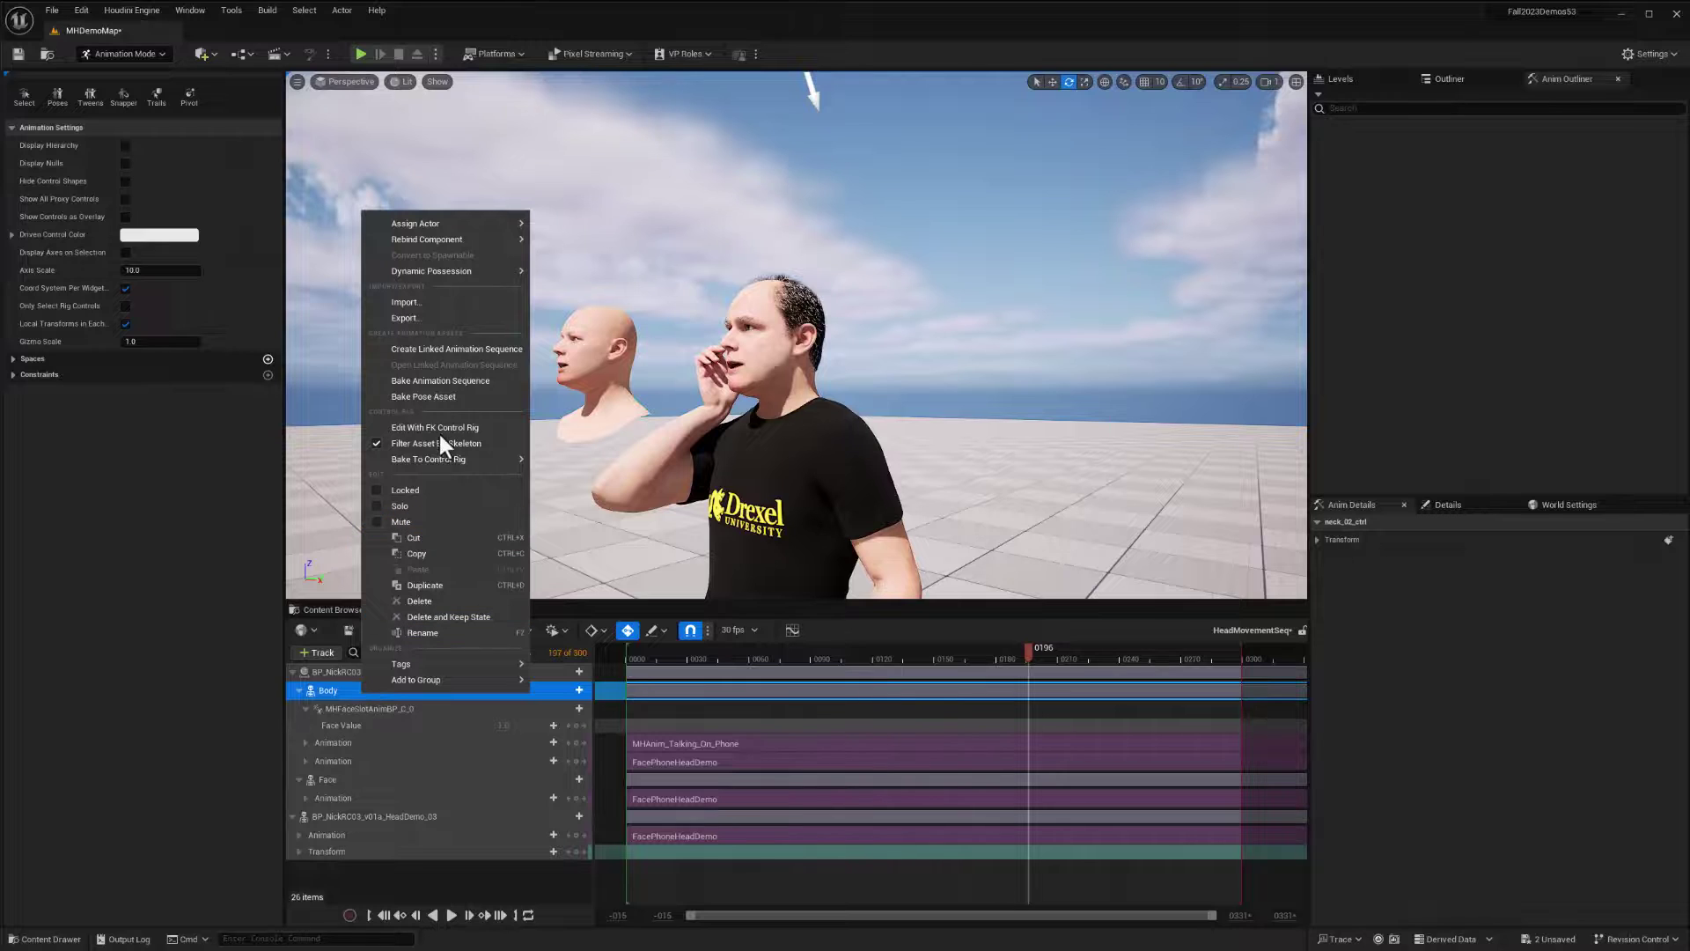
mouse_move(429, 458)
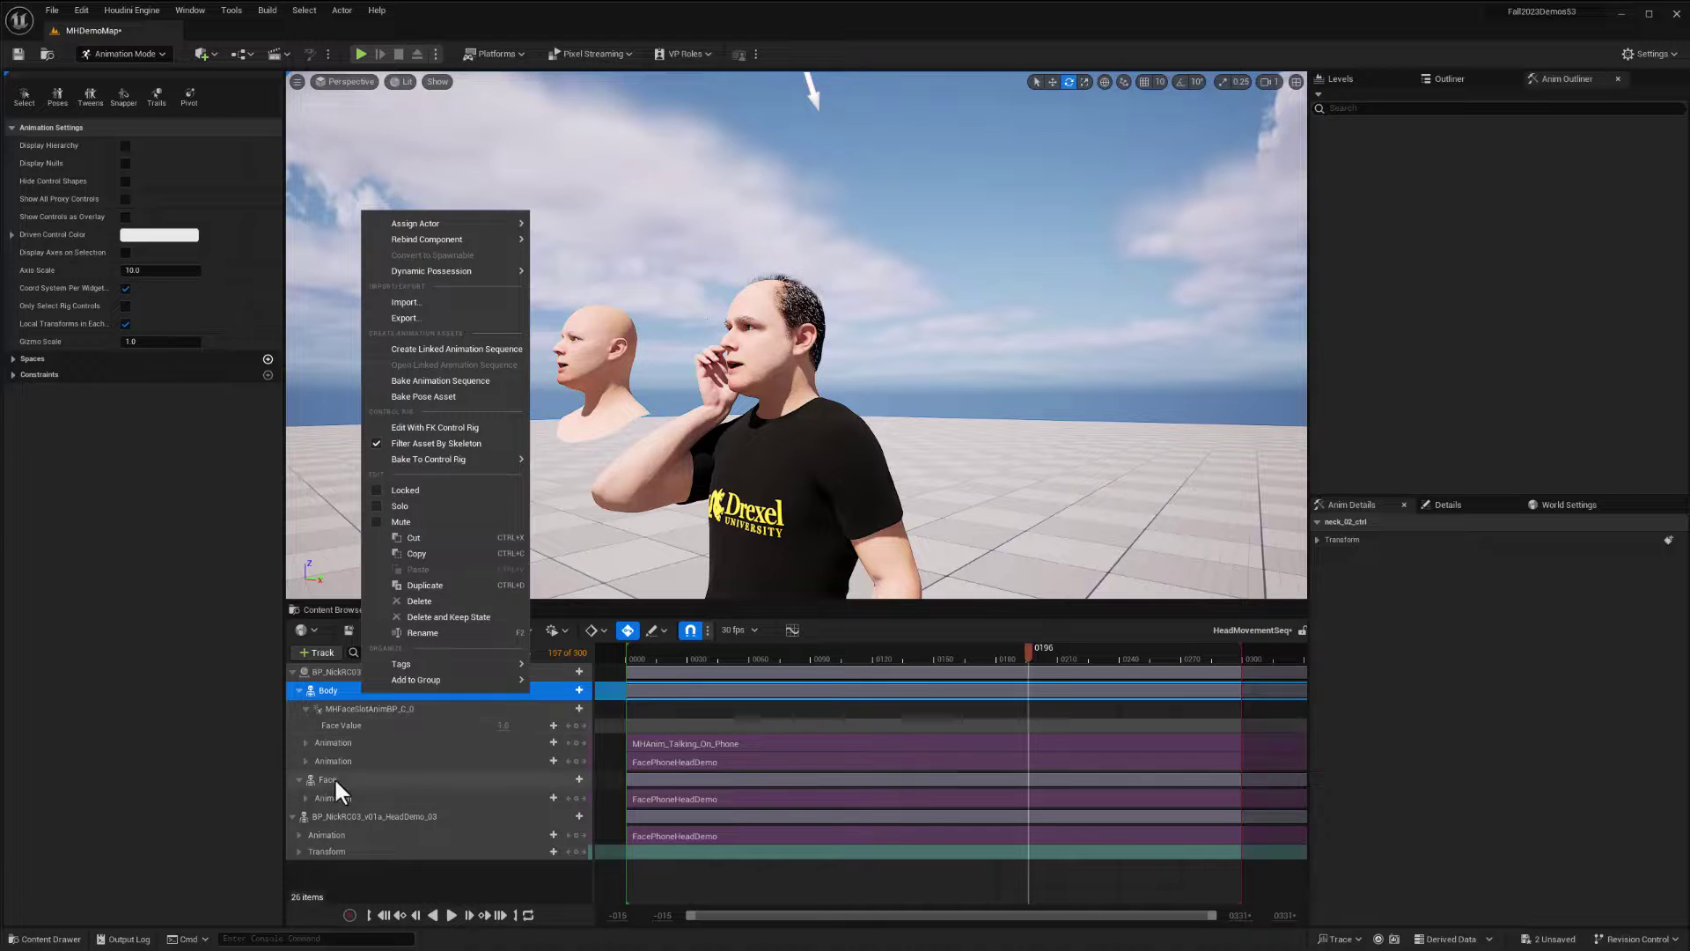
click(358, 776)
right_click(357, 777)
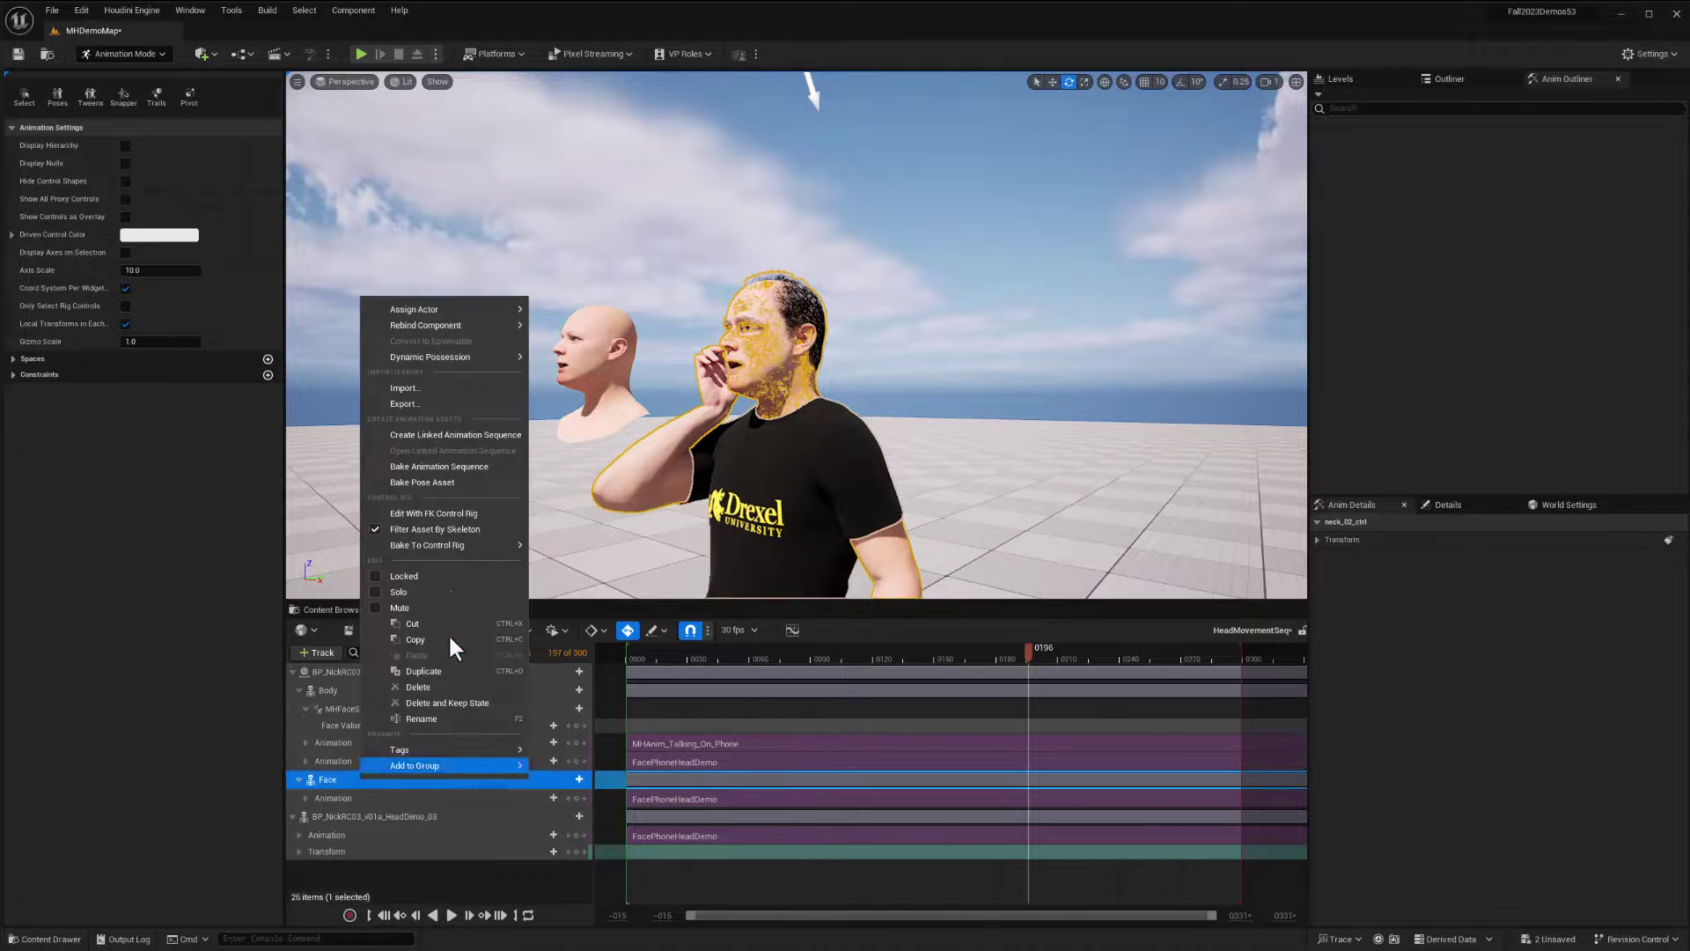
mouse_move(425, 545)
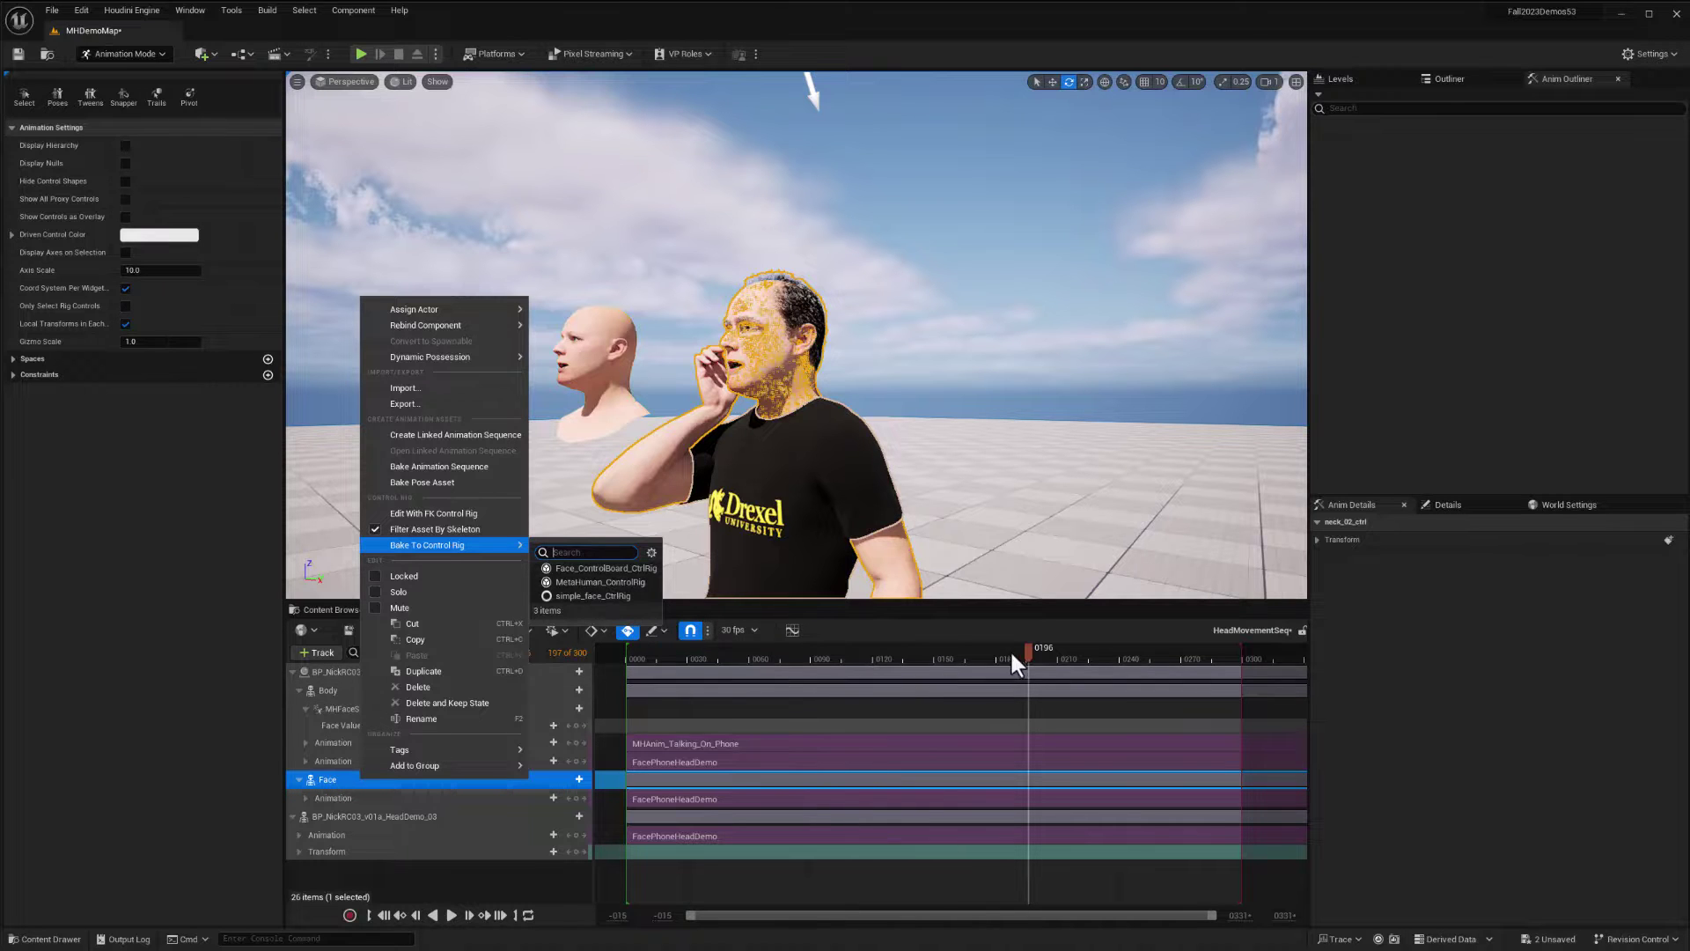
Scrub the timeline back to frame 0103 to check the combined motion, and deselect the Face component
drag(1011, 654, 837, 661)
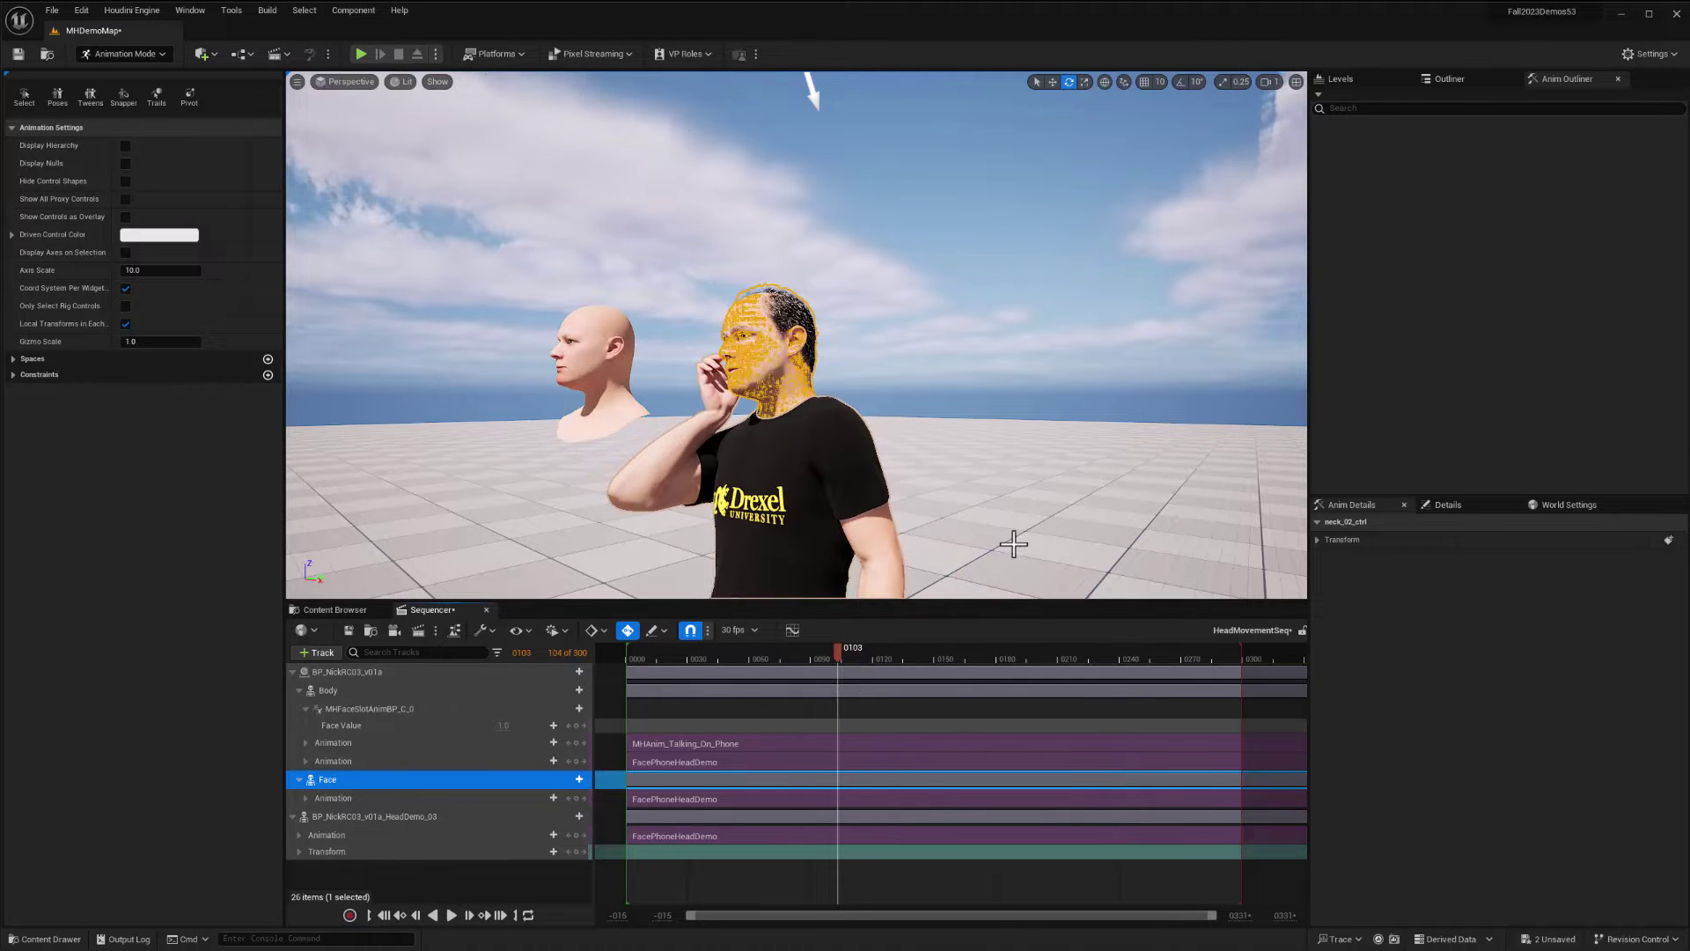
click(1030, 515)
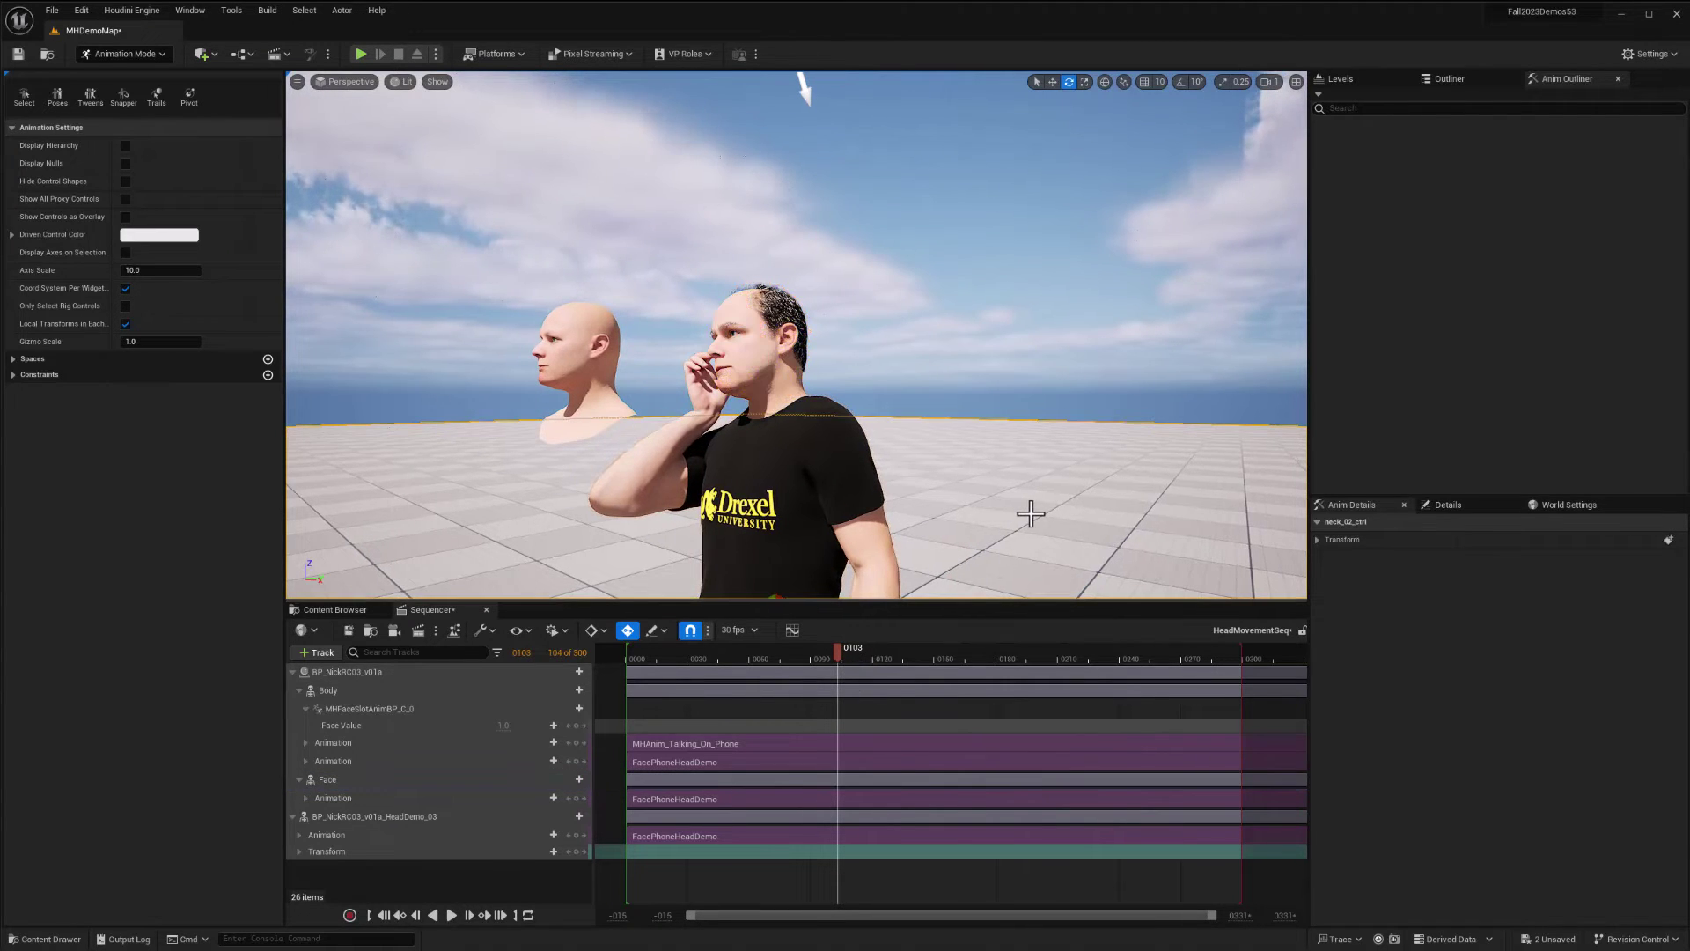